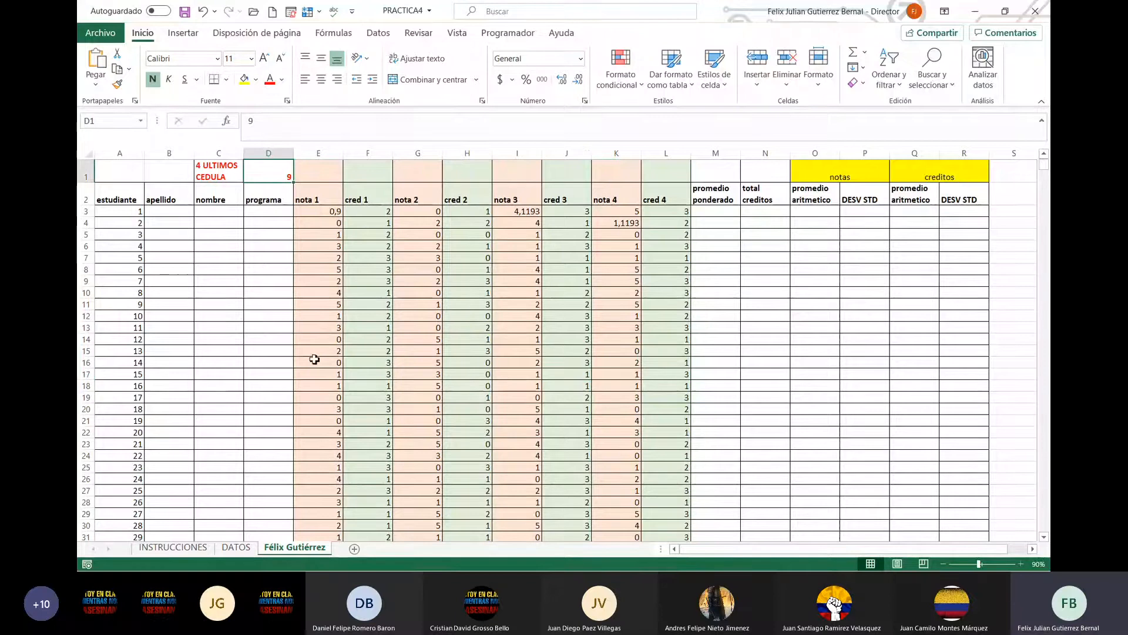
Open the INSTRUCCIONES sheet and read the step 4 weighted-average formula in C5
{"action": "left_click", "coordinate": [198, 542]}
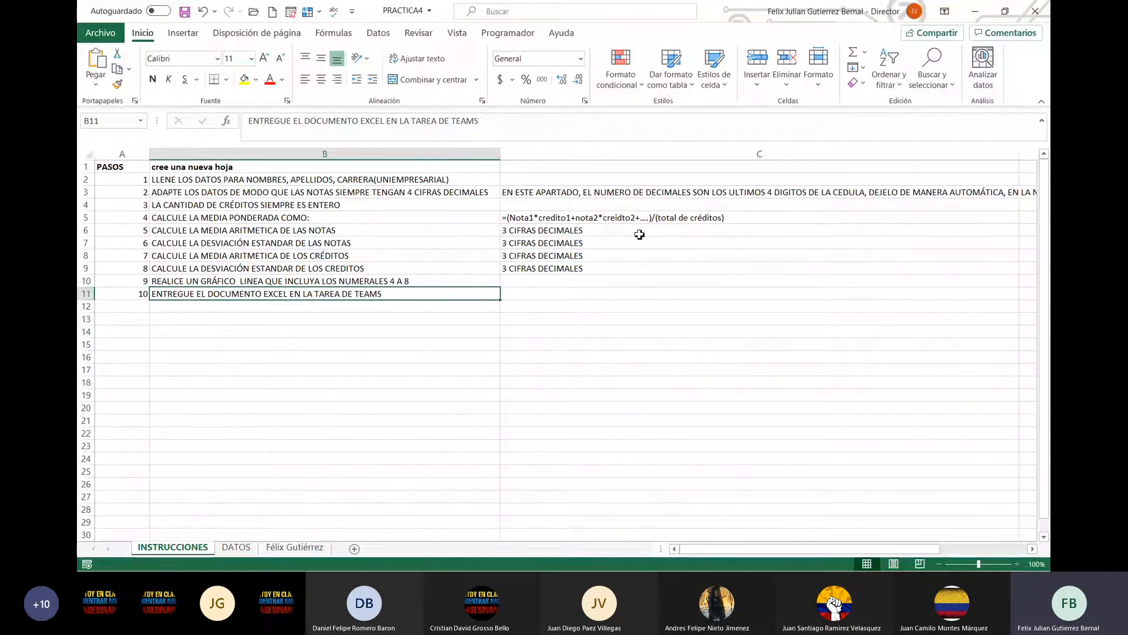
{"action": "left_click", "coordinate": [650, 218]}
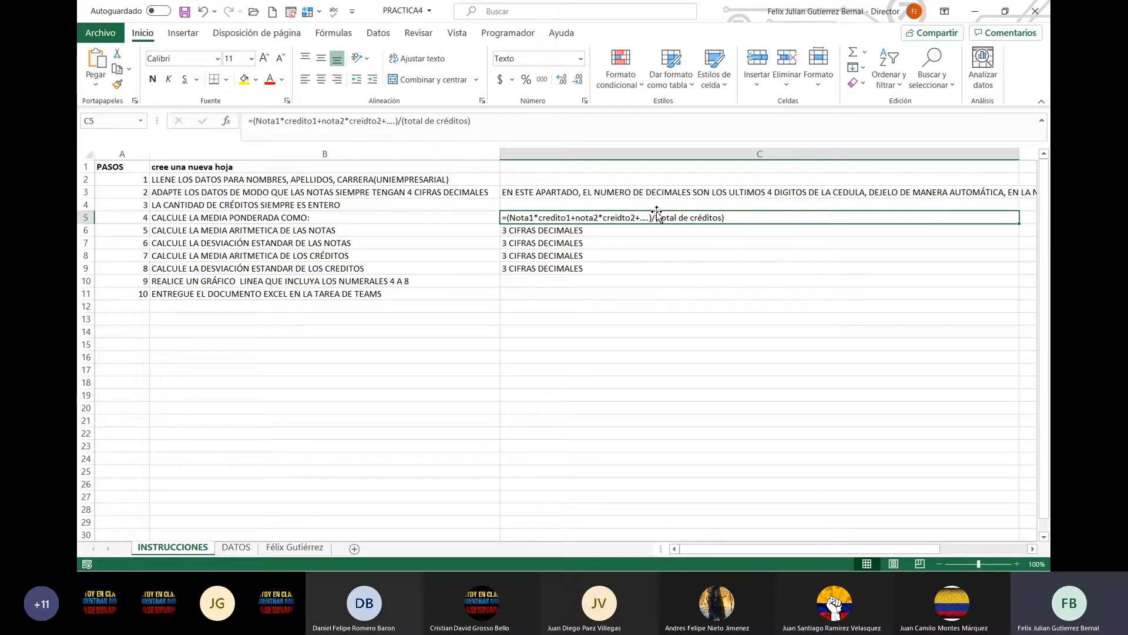
On DATOS, copy the nota 4 and cred 4 columns and insert them after cred 4
{"action": "left_click", "coordinate": [237, 547]}
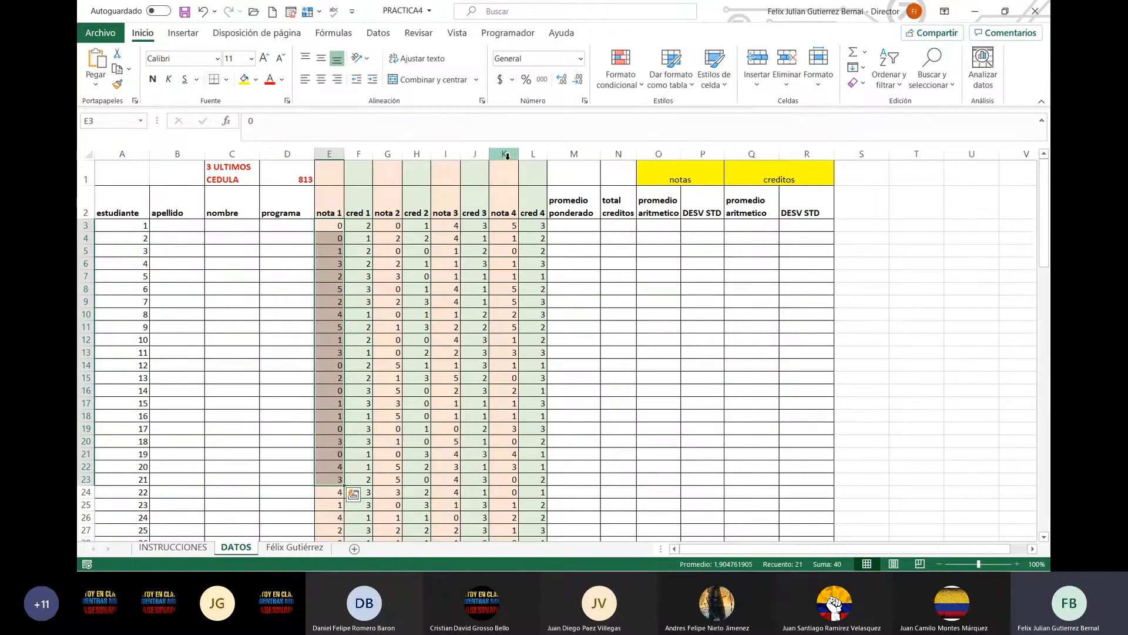
{"action": "left_click_drag", "start_coordinate": [508, 156], "coordinate": [532, 156]}
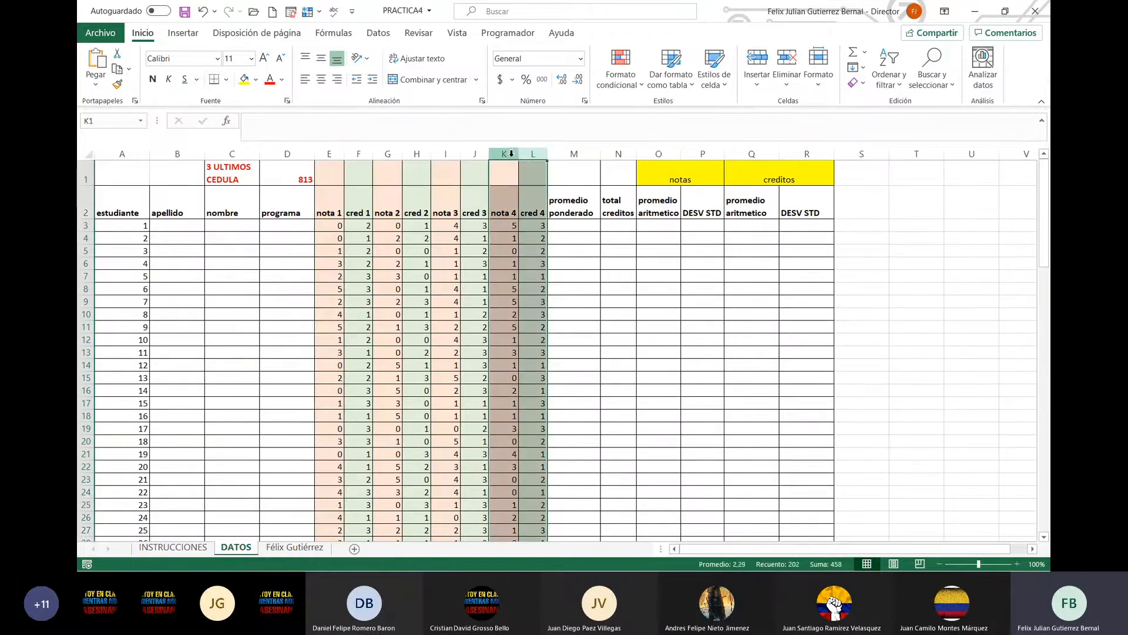
{"action": "key", "text": "ctrl+c"}
{"action": "right_click", "coordinate": [534, 155]}
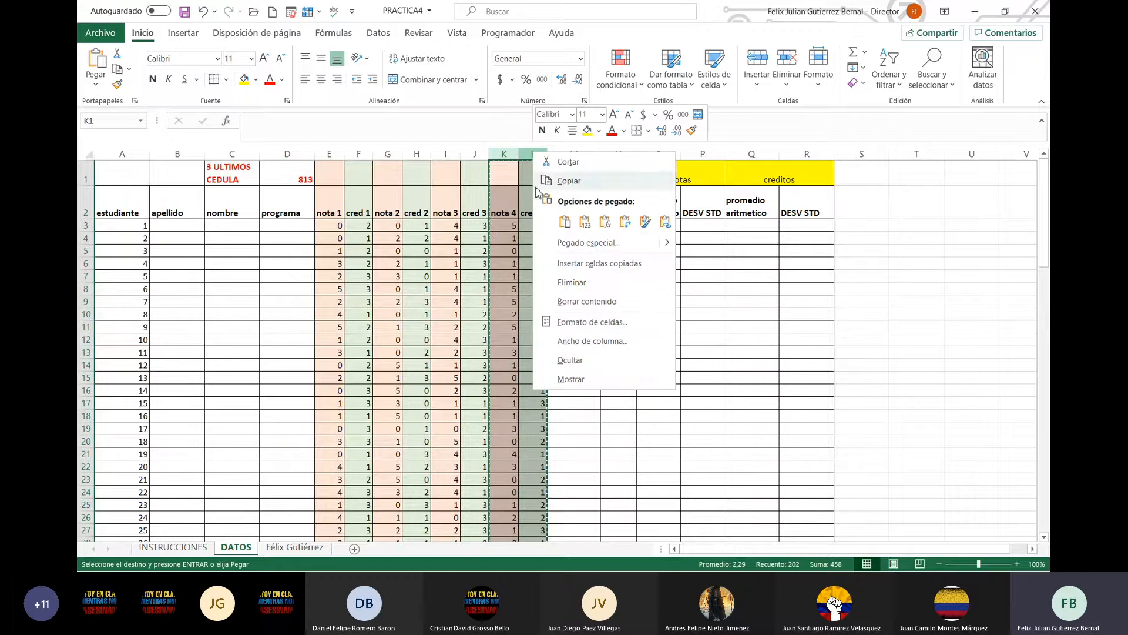
{"action": "left_click", "coordinate": [606, 269]}
Rename the duplicated column headers to nota 5 and cred 5
{"action": "left_click", "coordinate": [570, 214]}
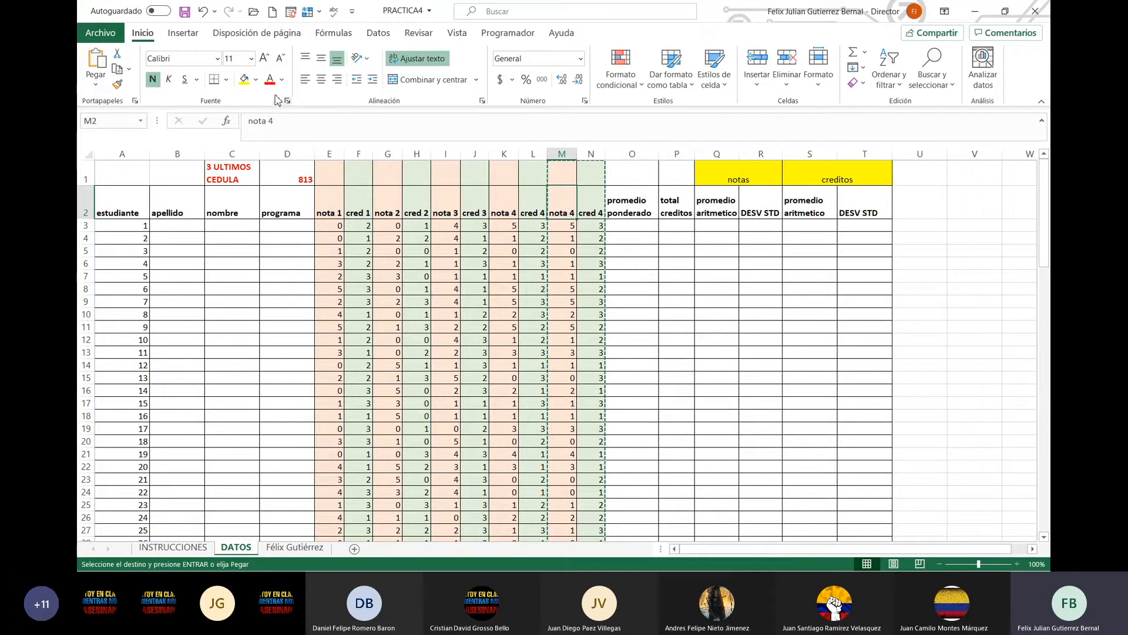
{"action": "left_click", "coordinate": [288, 125]}
{"action": "key", "text": "BackSpace"}
{"action": "type", "text": "5"}
{"action": "key", "text": "Tab"}
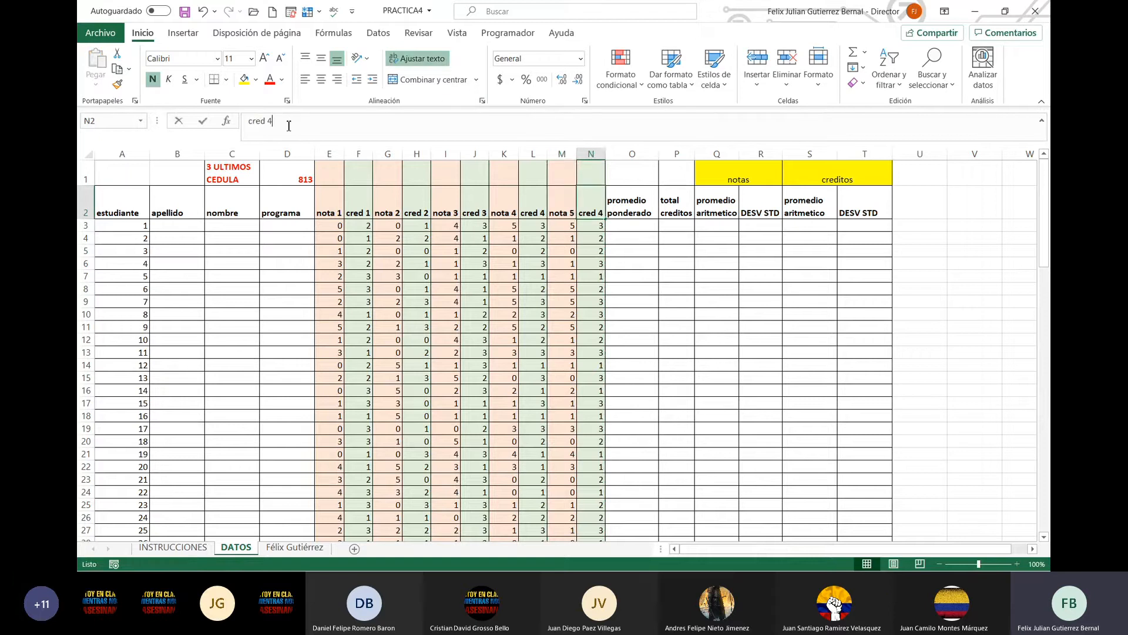
{"action": "left_click", "coordinate": [289, 126]}
{"action": "key", "text": "BackSpace"}
{"action": "type", "text": "5"}
{"action": "key", "text": "Return"}
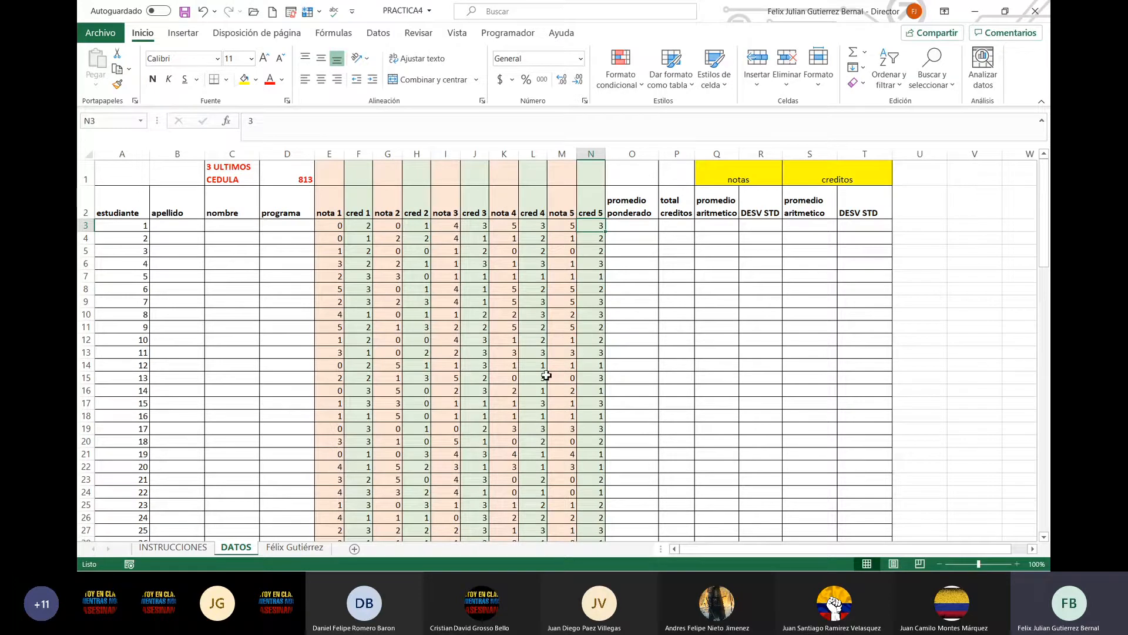
Change the C1 label to 2 ULTIMOS CEDULA and set D1 to 64
{"action": "left_click", "coordinate": [249, 175]}
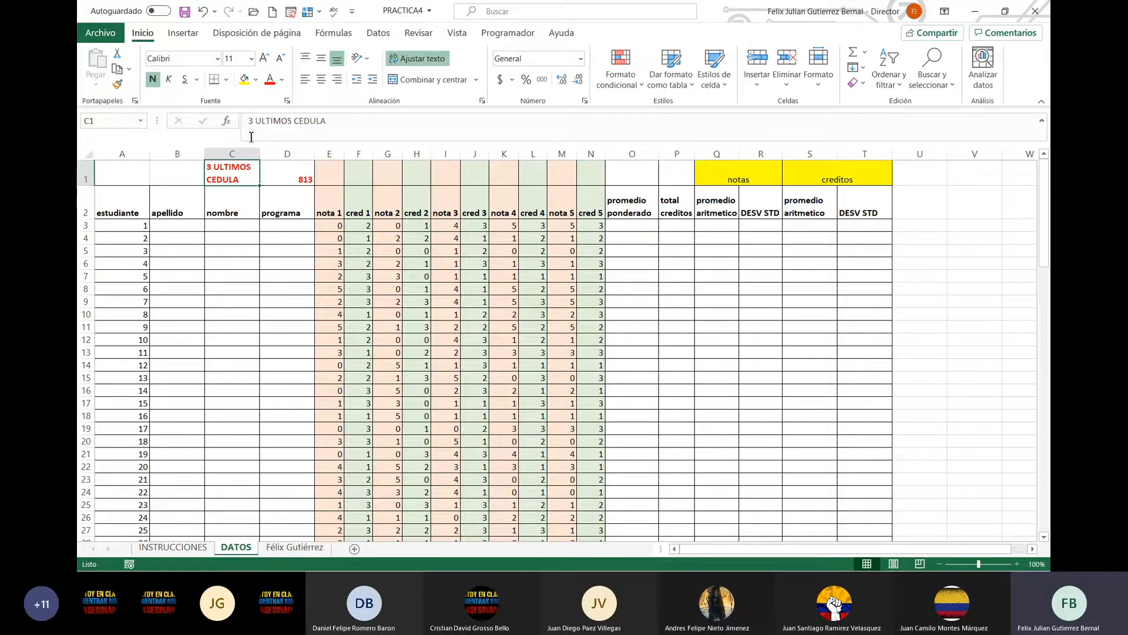
{"action": "left_click", "coordinate": [256, 120]}
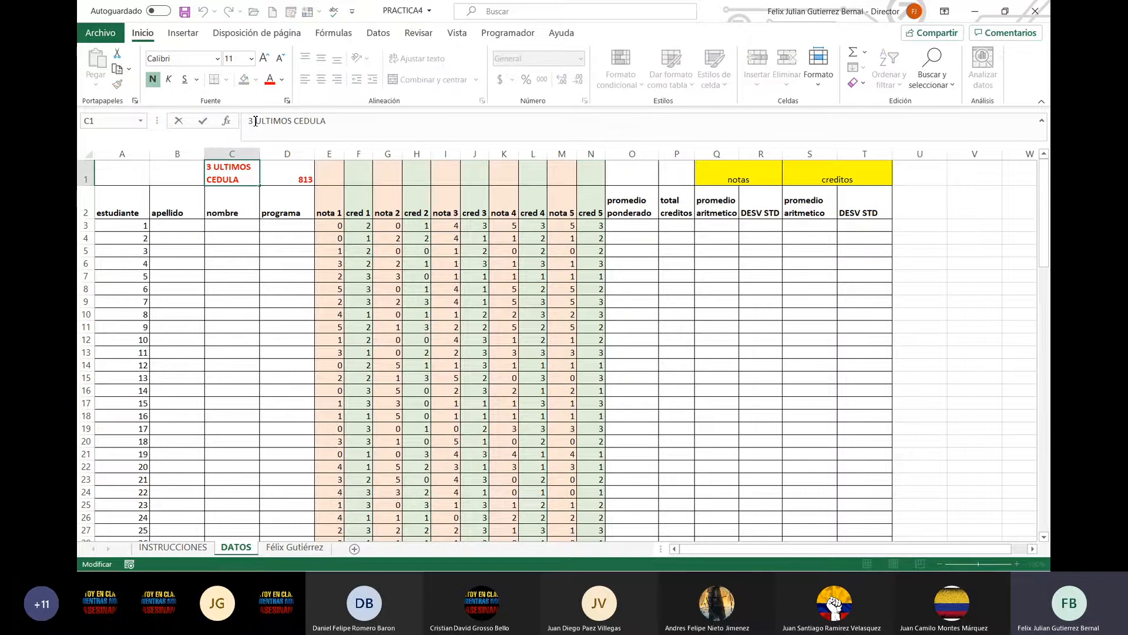
{"action": "key", "text": "BackSpace"}
{"action": "type", "text": "2"}
{"action": "left_click", "coordinate": [292, 176]}
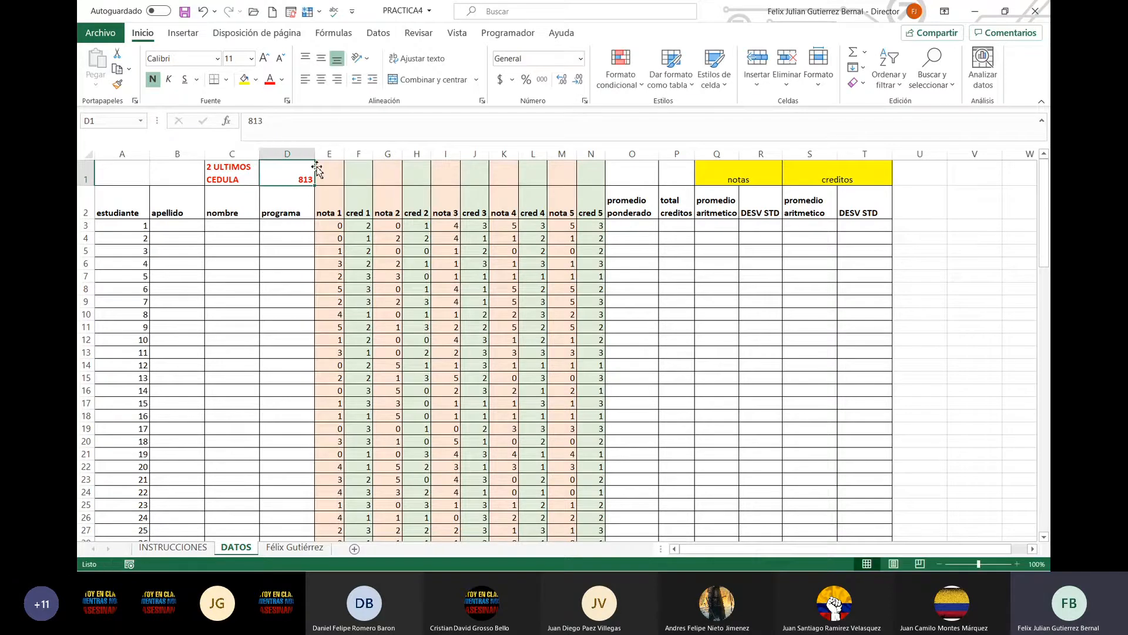
{"action": "type", "text": "64"}
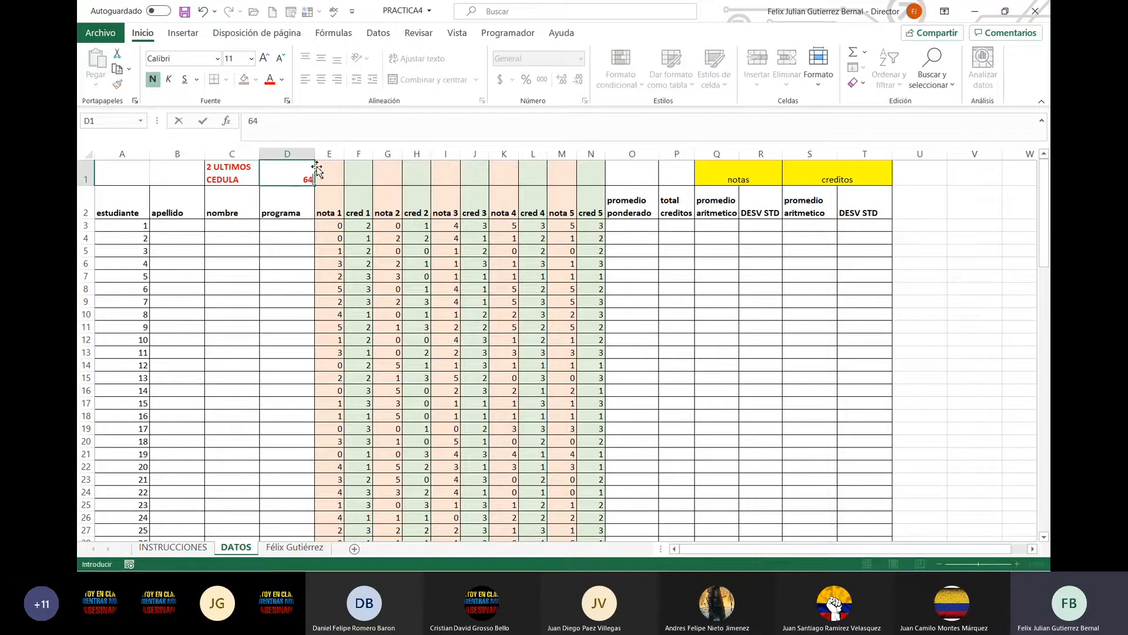
{"action": "left_click", "coordinate": [279, 239]}
Enter the first student's surname in B3 and first name in C3
{"action": "left_click", "coordinate": [180, 225]}
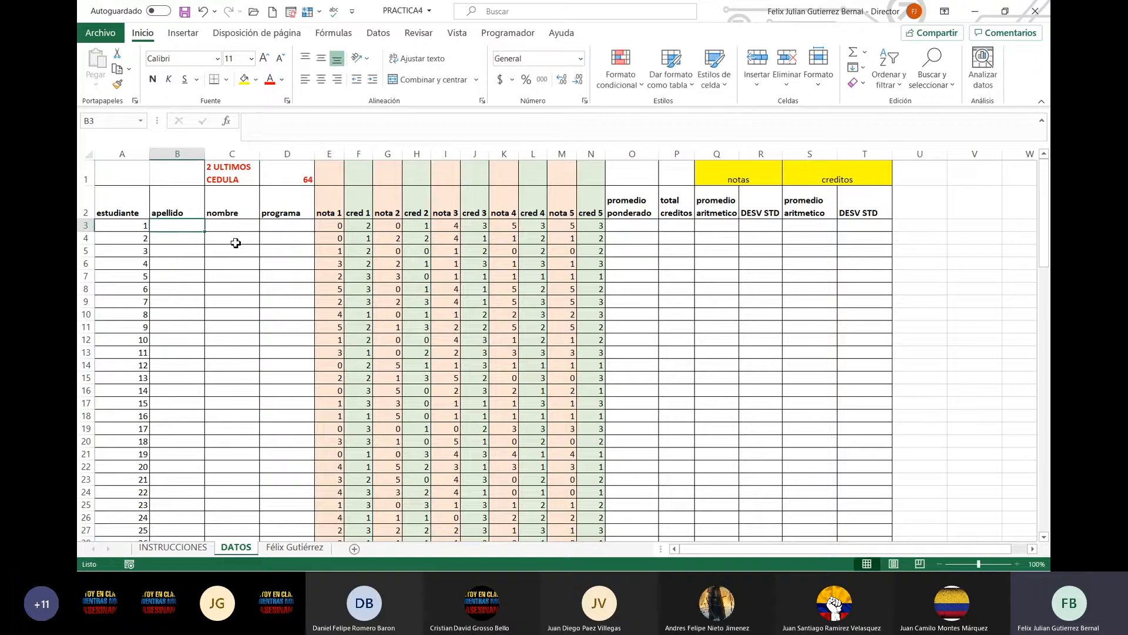
{"action": "type", "text": "Gutierrez"}
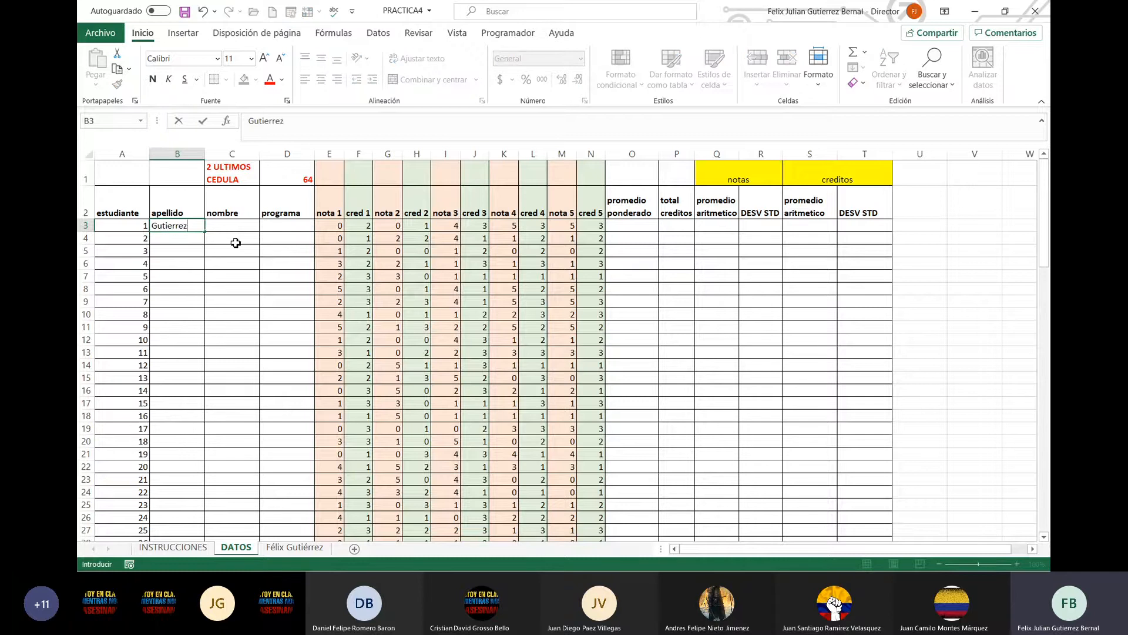
{"action": "key", "text": "ctrl+Return"}
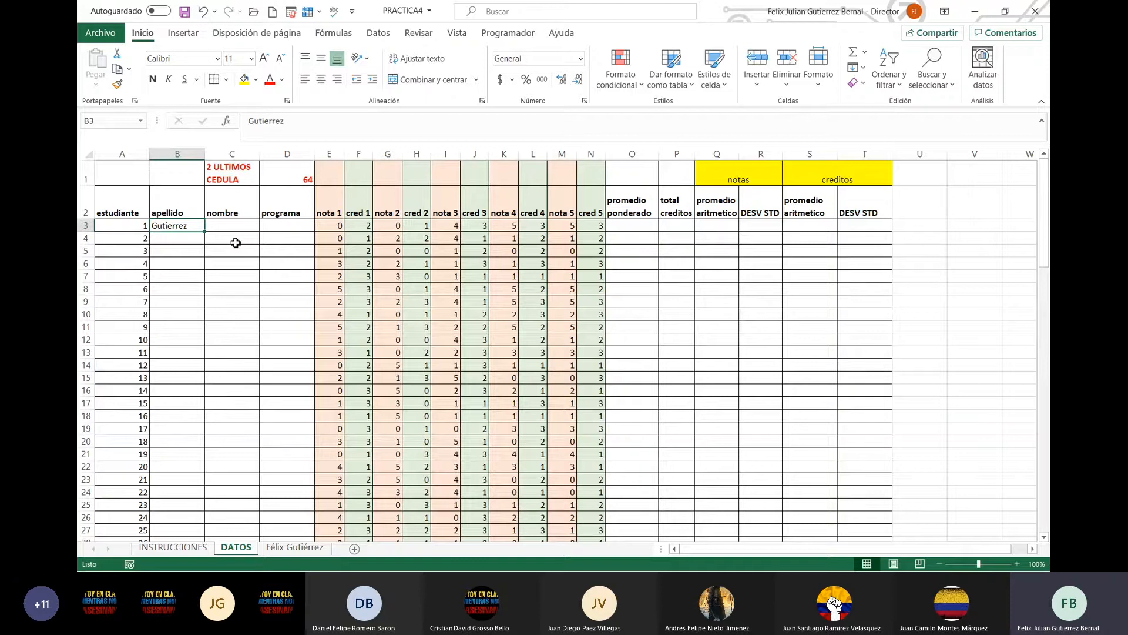
{"action": "key", "text": "Right"}
{"action": "type", "text": "felix"}
{"action": "key", "text": "Return"}
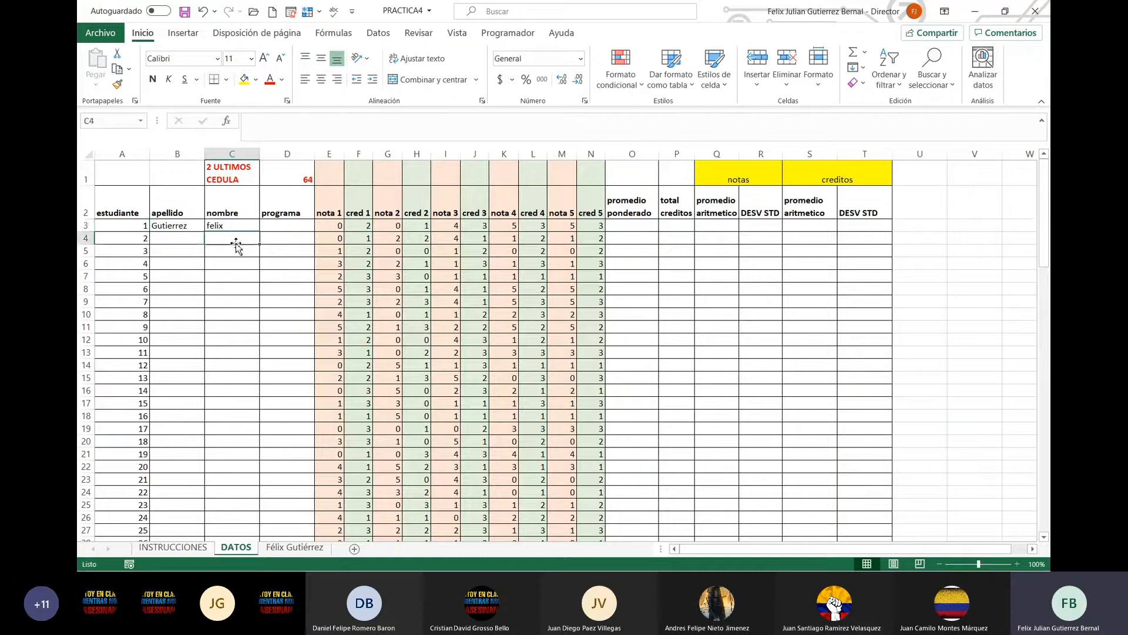
{"action": "key", "text": "Down"}
{"action": "type", "text": "1"}
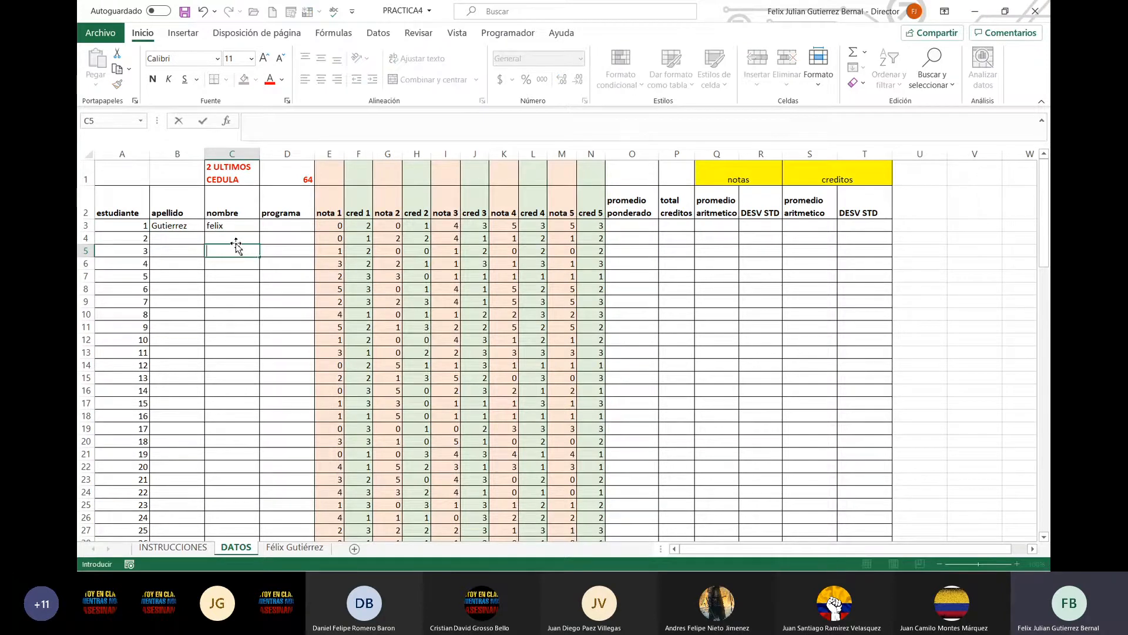
{"action": "key", "text": "Escape"}
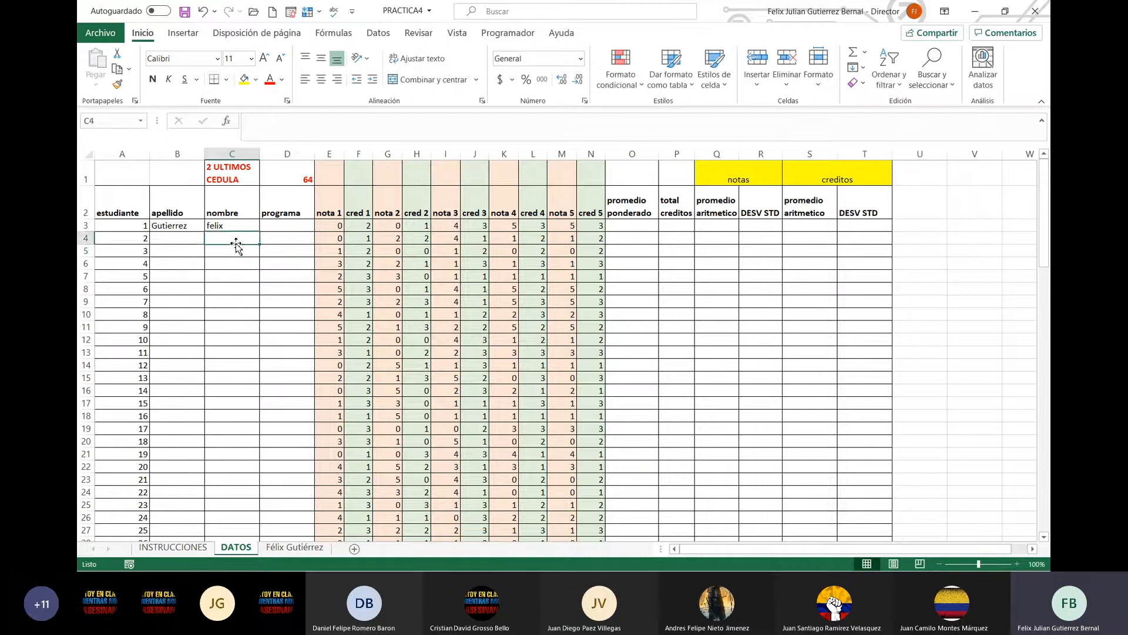
{"action": "key", "text": "Up"}
{"action": "key", "text": "Up"}
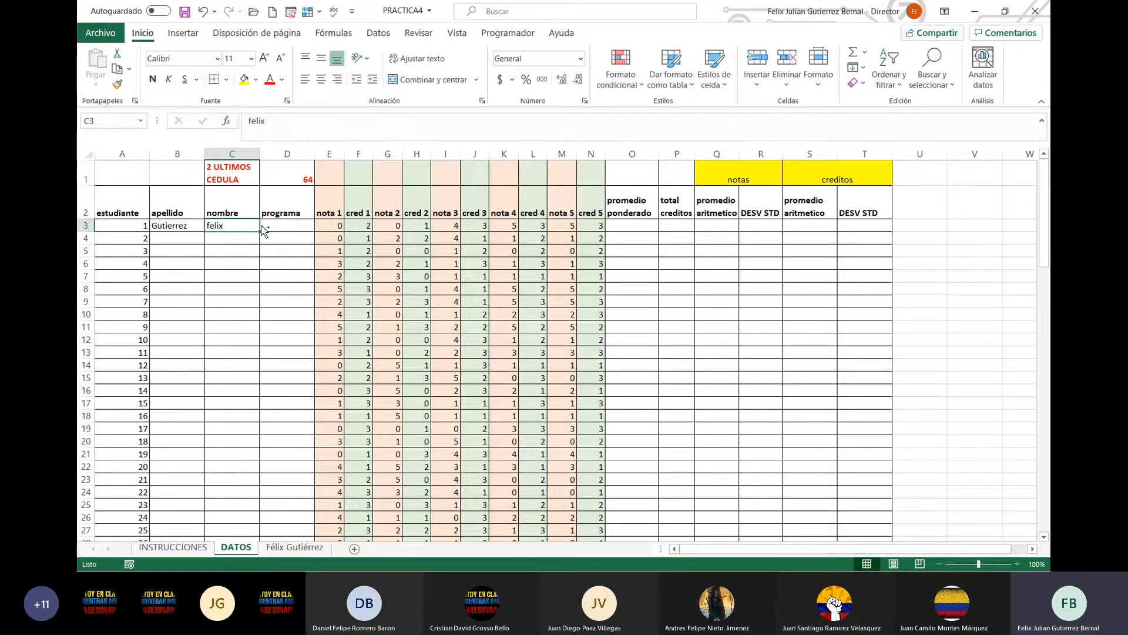
Copy the first student's name into C5, C8 and C11
{"action": "key", "text": "ctrl+c"}
{"action": "key", "text": "Down"}
{"action": "key", "text": "Down"}
{"action": "key", "text": "ctrl+v"}
{"action": "key", "text": "Down"}
{"action": "key", "text": "Down"}
{"action": "key", "text": "Down"}
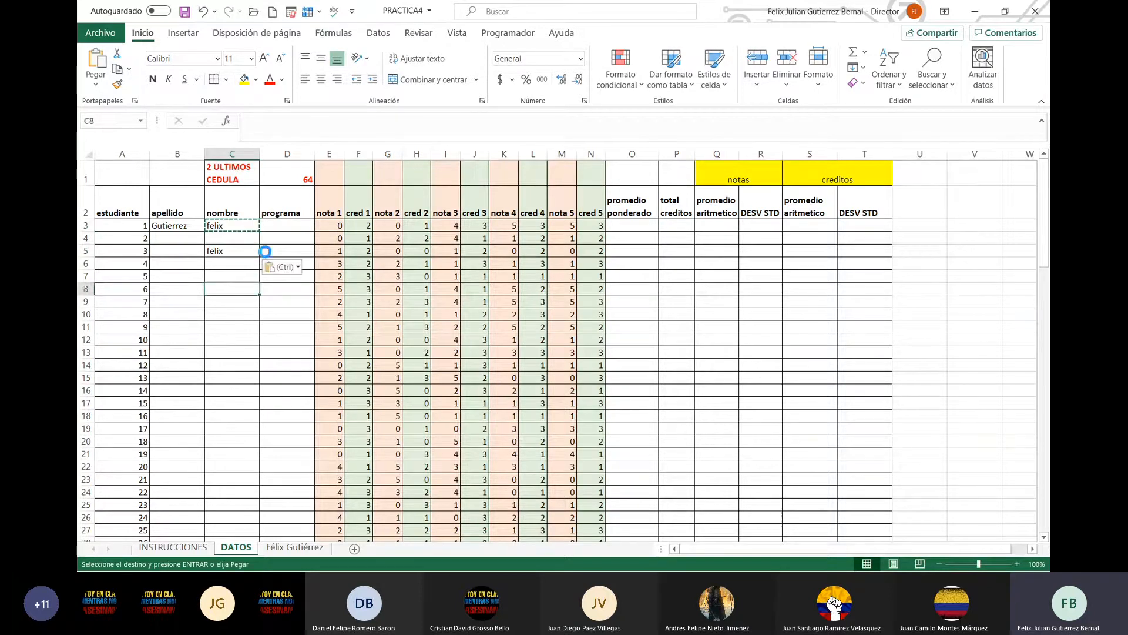
{"action": "key", "text": "ctrl+v"}
{"action": "key", "text": "Down"}
{"action": "key", "text": "Down"}
{"action": "key", "text": "Down"}
{"action": "key", "text": "ctrl+v"}
{"action": "key", "text": "Up"}
{"action": "key", "text": "Up"}
{"action": "key", "text": "Up"}
{"action": "key", "text": "Up"}
{"action": "key", "text": "Up"}
{"action": "key", "text": "Up"}
{"action": "key", "text": "Up"}
{"action": "key", "text": "Up"}
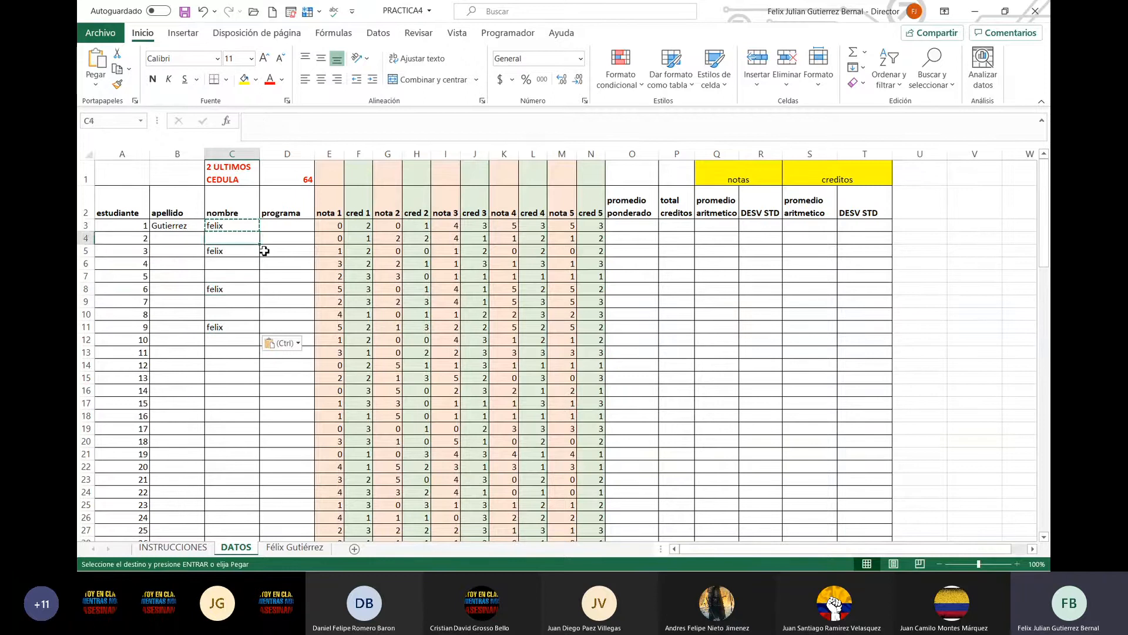
{"action": "key", "text": "Down"}
Type the second student's first name, with its accented ending, in C4
{"action": "type", "text": "ju"}
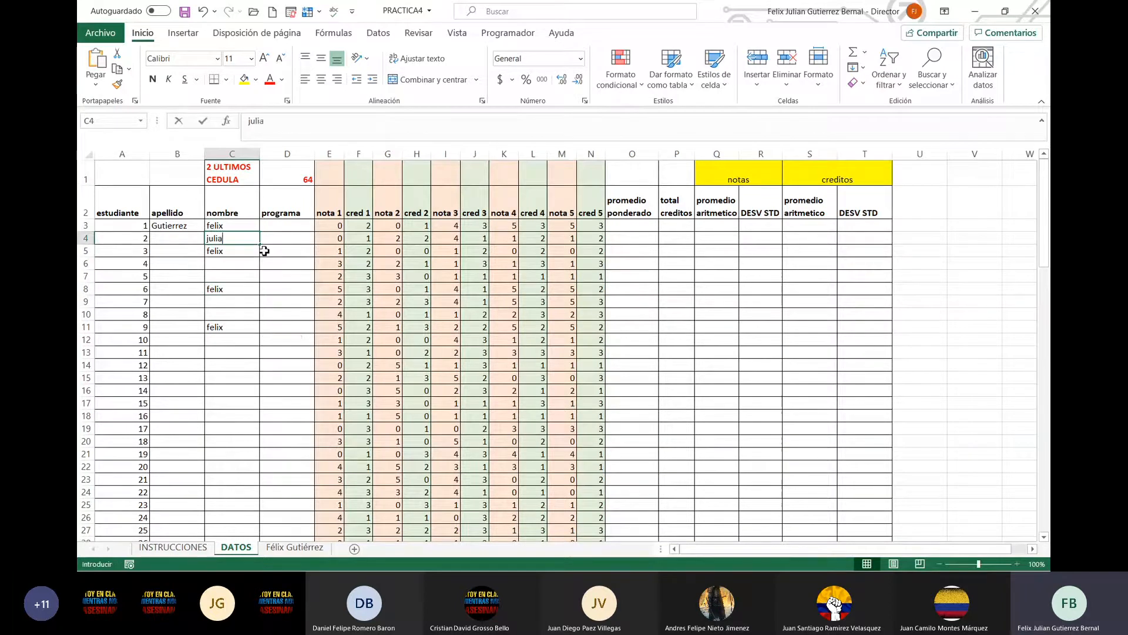
{"action": "type", "text": "lia"}
{"action": "key", "text": "BackSpace"}
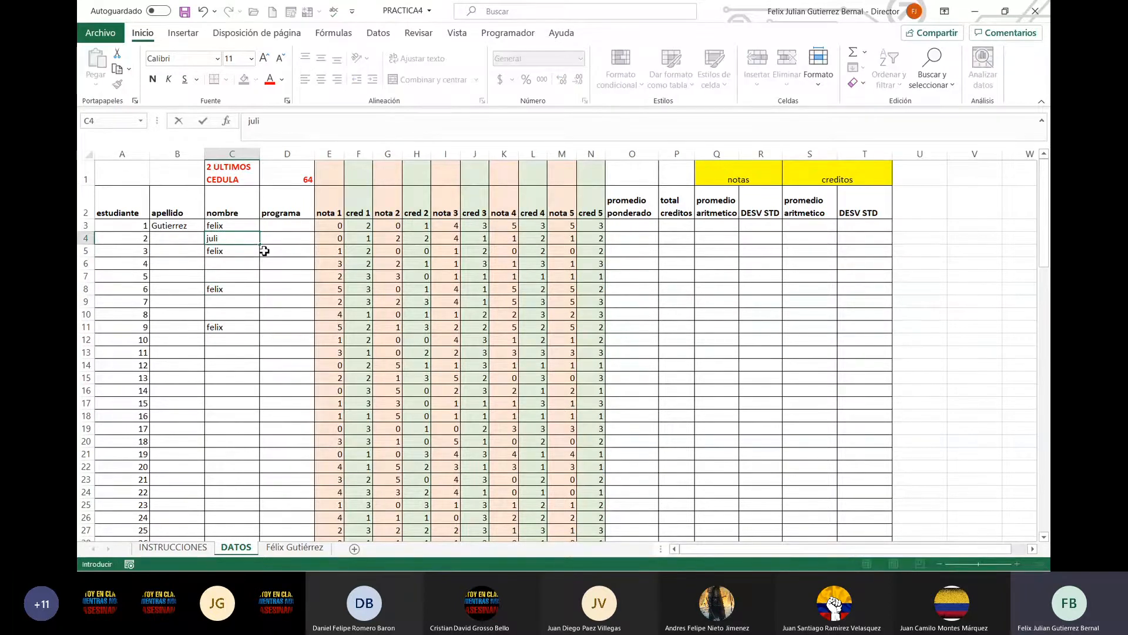
{"action": "type", "text": "án"}
{"action": "key", "text": "Return"}
{"action": "key", "text": "Up"}
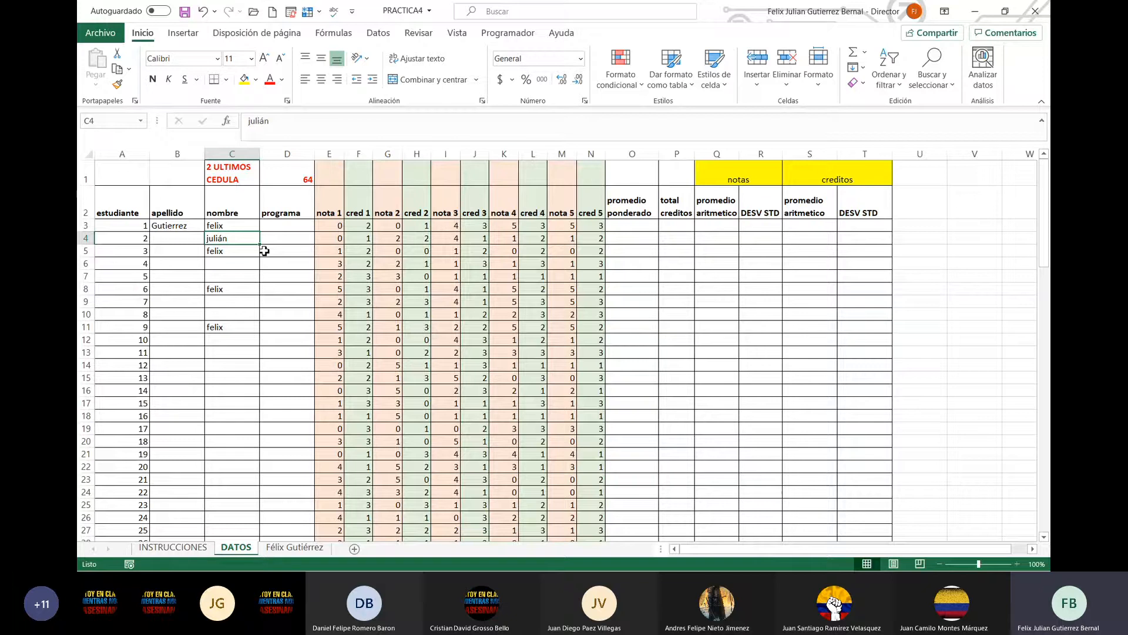
Paste the second first name into the remaining nombre cells C6, C7, C9, C10 and C12
{"action": "key", "text": "ctrl+c"}
{"action": "key", "text": "Down"}
{"action": "key", "text": "Down"}
{"action": "key", "text": "ctrl+v"}
{"action": "key", "text": "Down"}
{"action": "key", "text": "ctrl+v"}
{"action": "key", "text": "Down"}
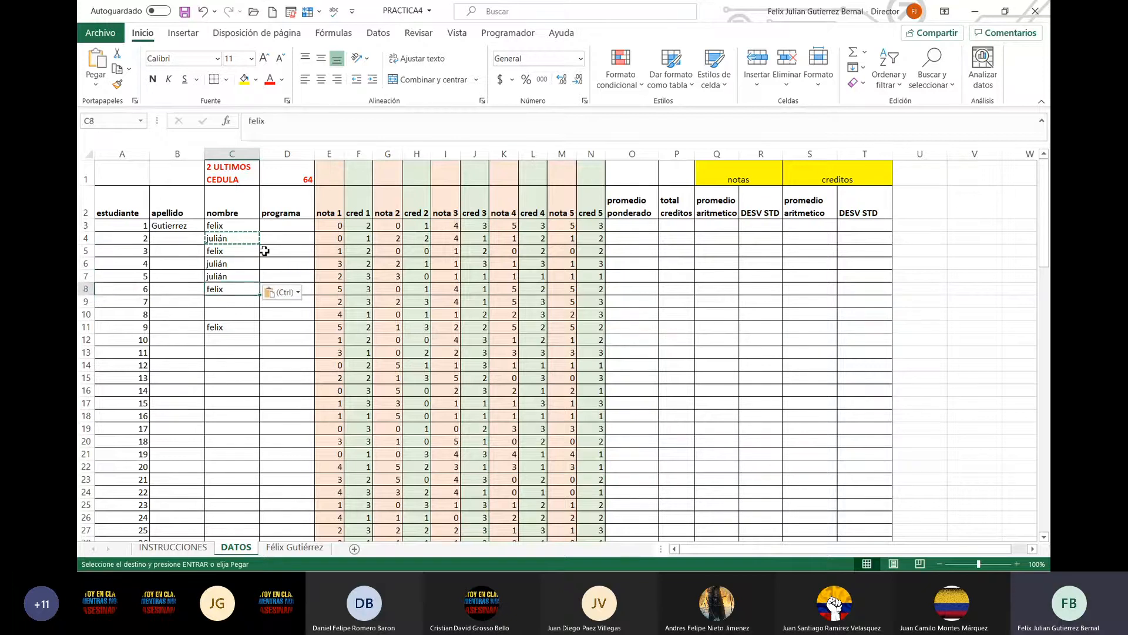
{"action": "key", "text": "Down"}
{"action": "key", "text": "ctrl+v"}
{"action": "key", "text": "Down"}
{"action": "key", "text": "ctrl+v"}
{"action": "key", "text": "Down"}
{"action": "key", "text": "Down"}
{"action": "key", "text": "ctrl+v"}
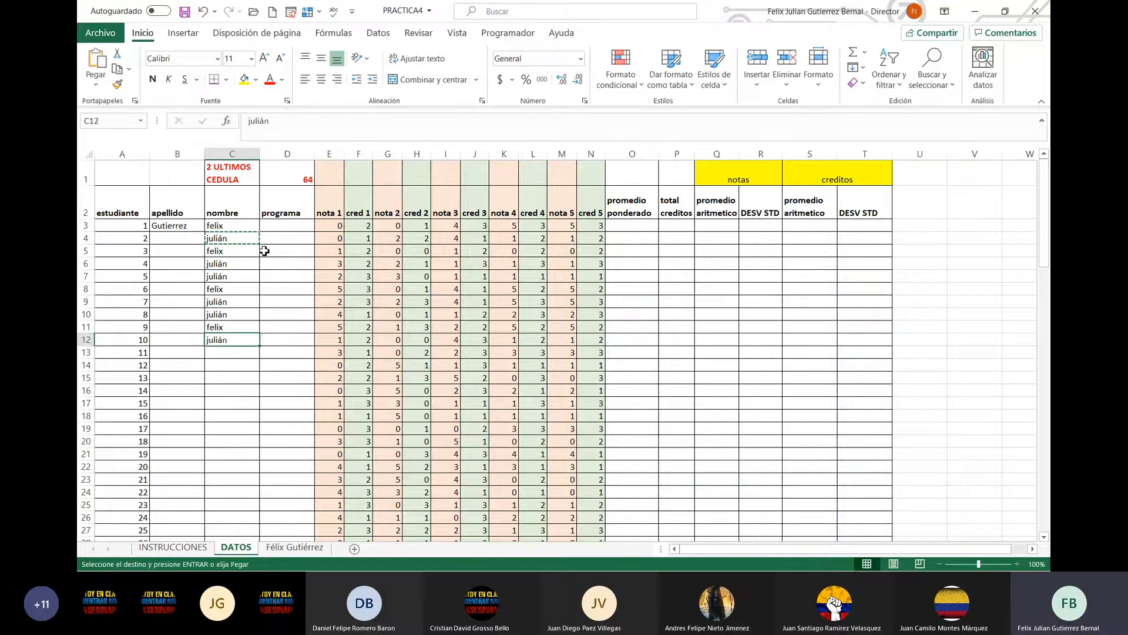
{"action": "key", "text": "ctrl+Down"}
{"action": "key", "text": "ctrl+Up"}
{"action": "key", "text": "Up"}
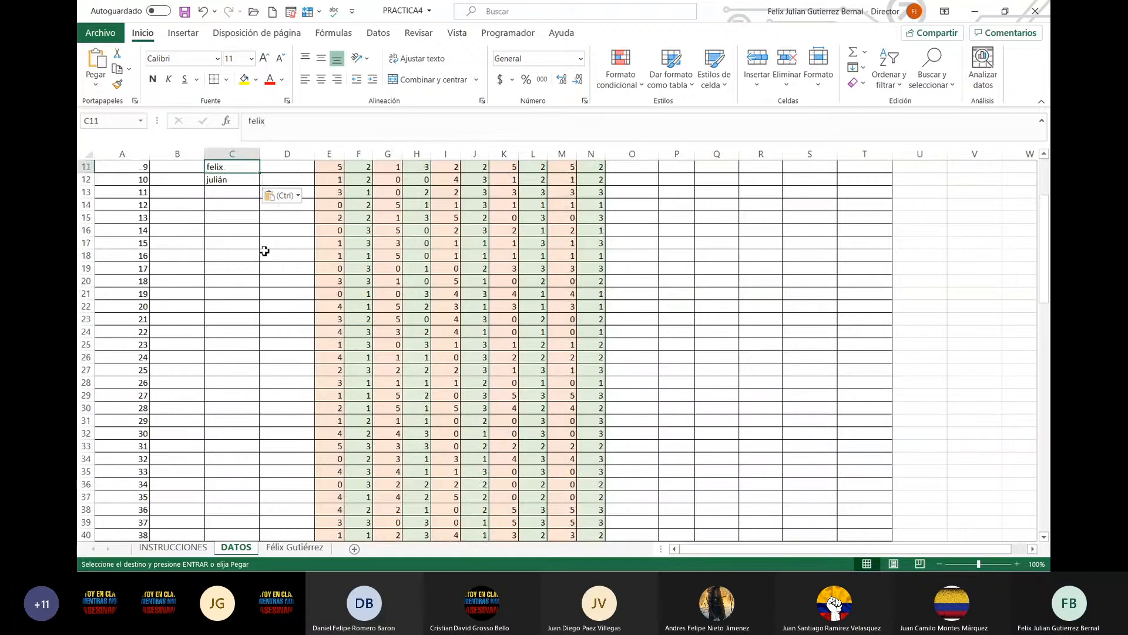
{"action": "key", "text": "Up"}
{"action": "key", "text": "Up"}
{"action": "key", "text": "Up"}
{"action": "key", "text": "Up"}
{"action": "key", "text": "Up"}
{"action": "key", "text": "Up"}
{"action": "key", "text": "Up"}
{"action": "key", "text": "Up"}
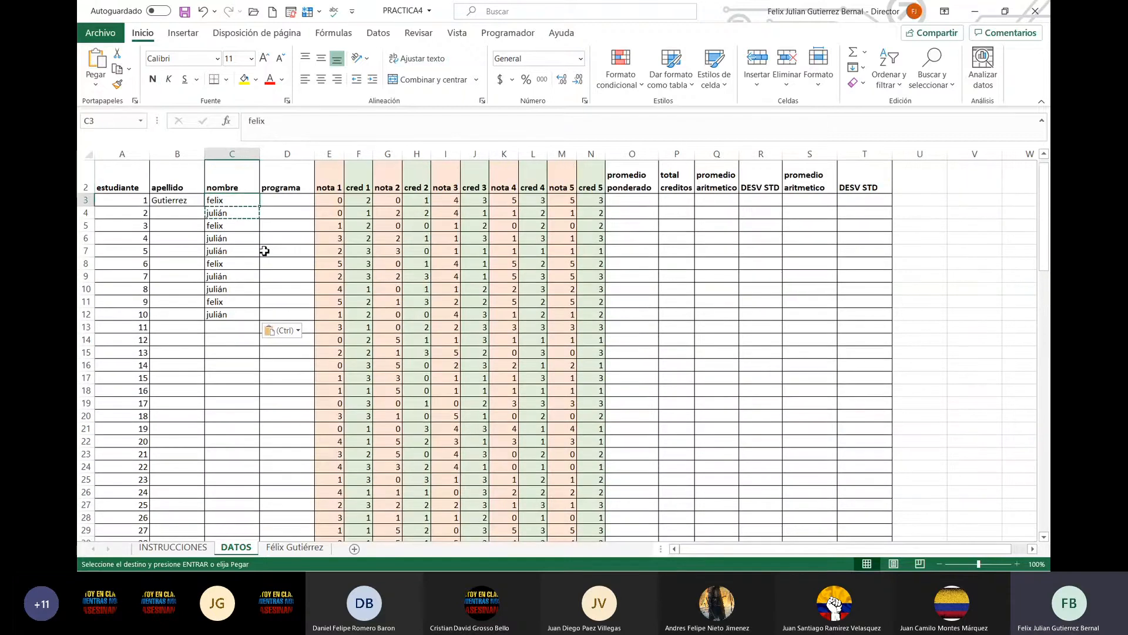
Enter the second student's surname in B4
{"action": "key", "text": "Left"}
{"action": "key", "text": "Down"}
{"action": "type", "text": "Berna"}
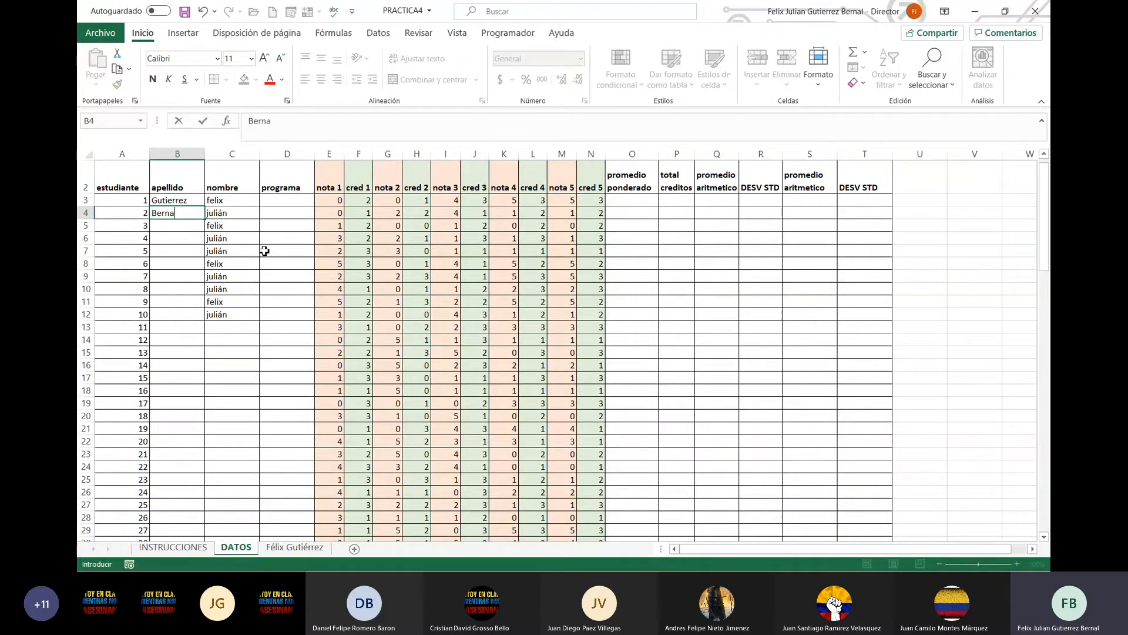
{"action": "type", "text": "l"}
{"action": "key", "text": "Return"}
Copy the second surname and check how far down the student list extends
{"action": "key", "text": "Up"}
{"action": "key", "text": "Up"}
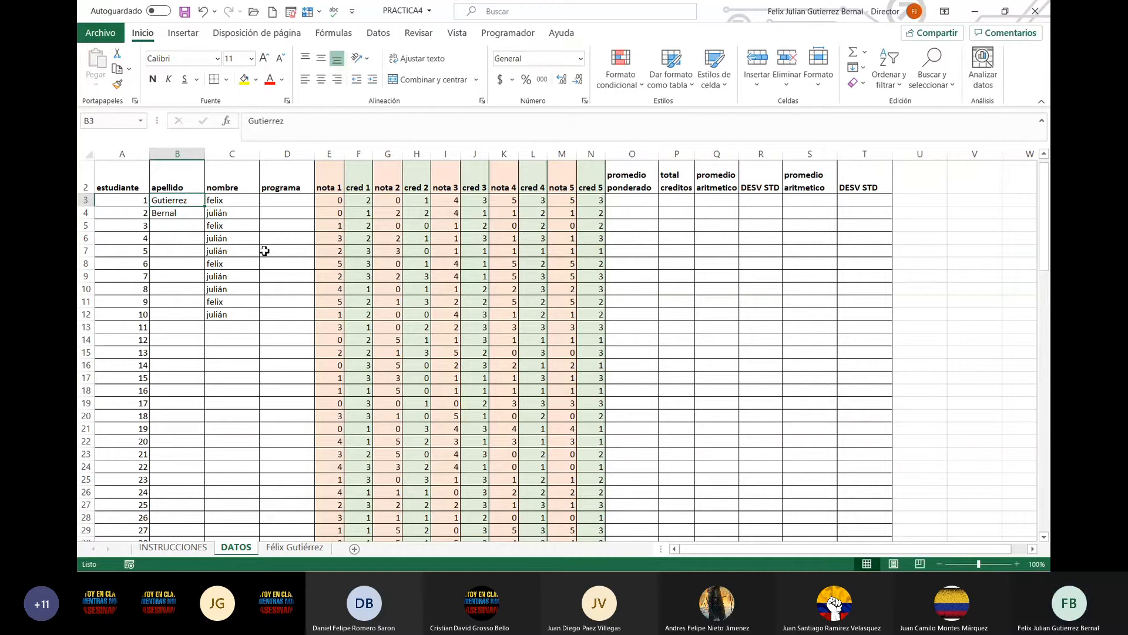
{"action": "key", "text": "Down"}
{"action": "key", "text": "ctrl+c"}
{"action": "key", "text": "Down"}
{"action": "key", "text": "Down"}
{"action": "key", "text": "ctrl+Down"}
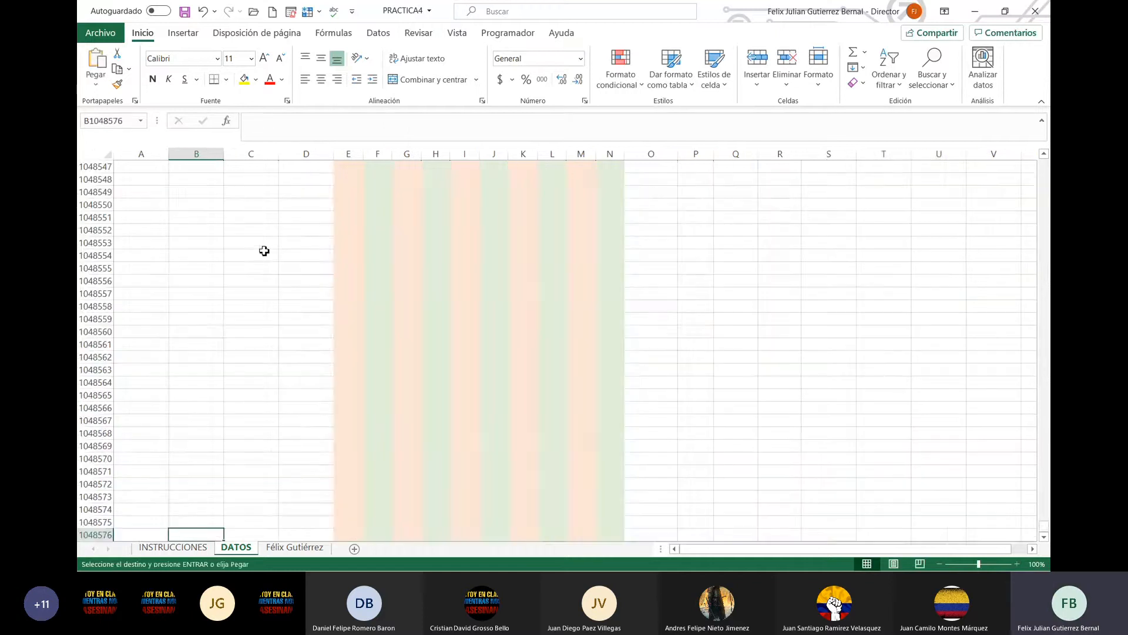
{"action": "key", "text": "Left"}
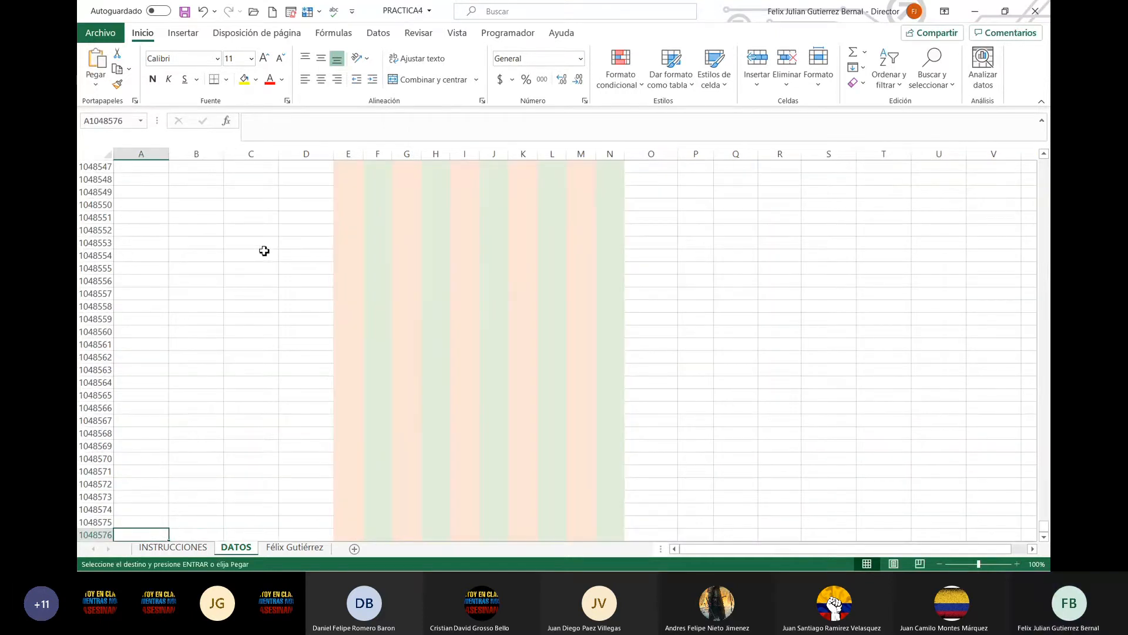
{"action": "key", "text": "Up"}
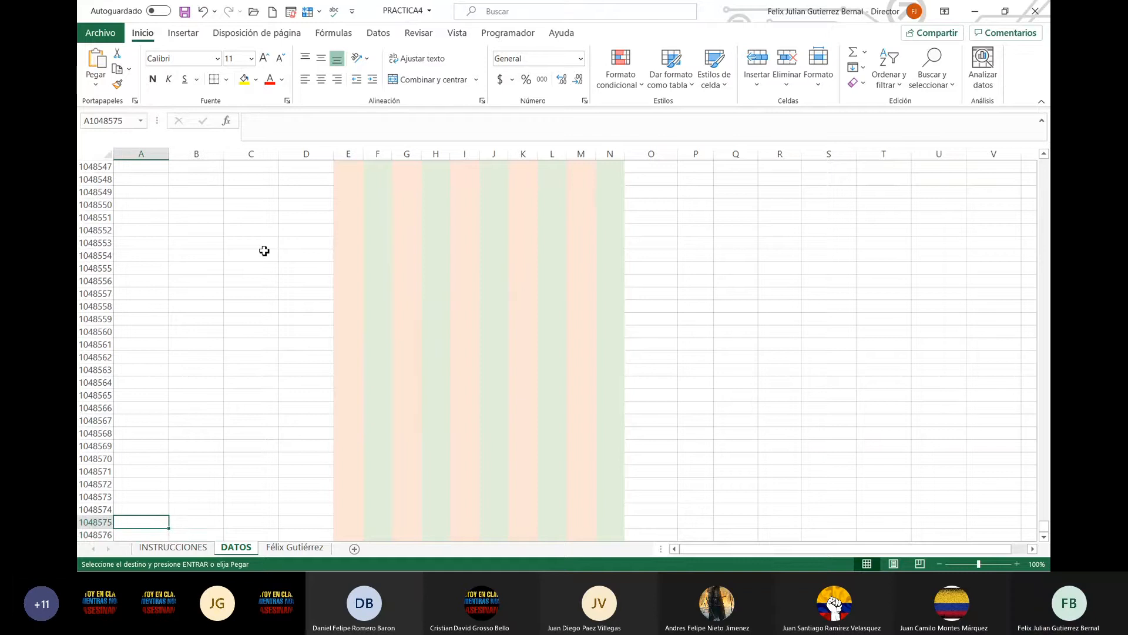
{"action": "key", "text": "ctrl+Up"}
{"action": "key", "text": "Up"}
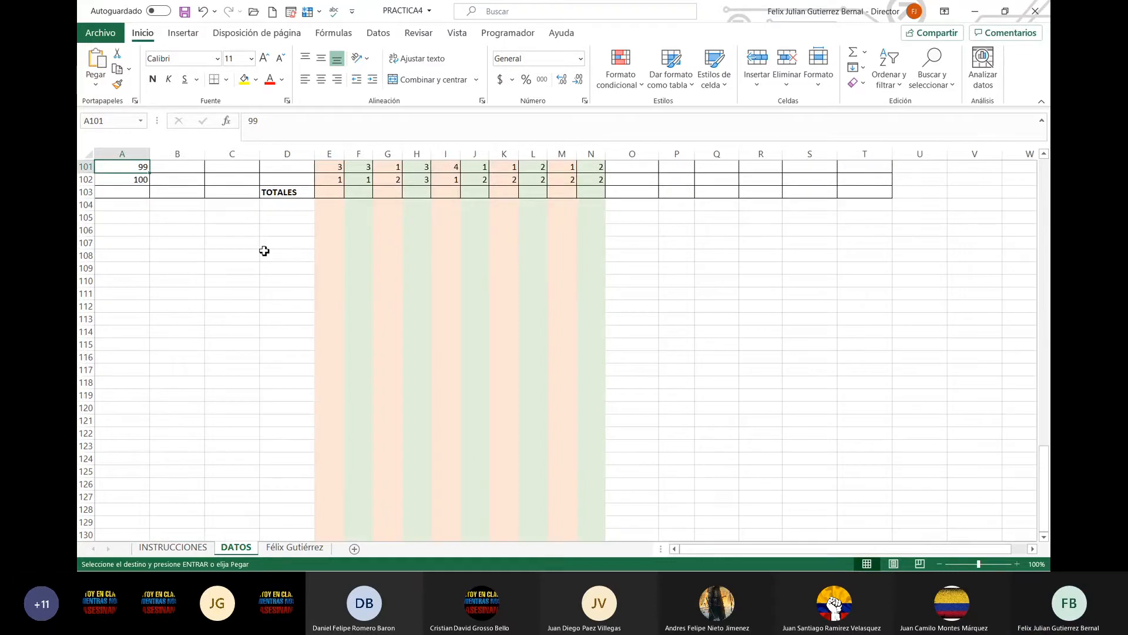
{"action": "key", "text": "ctrl+Up"}
Paste the second surname into B9, B11 and B12
{"action": "key", "text": "Down"}
{"action": "key", "text": "Right"}
{"action": "key", "text": "Down"}
{"action": "key", "text": "Down"}
{"action": "key", "text": "Down"}
{"action": "key", "text": "Down"}
{"action": "key", "text": "Down"}
{"action": "key", "text": "Down"}
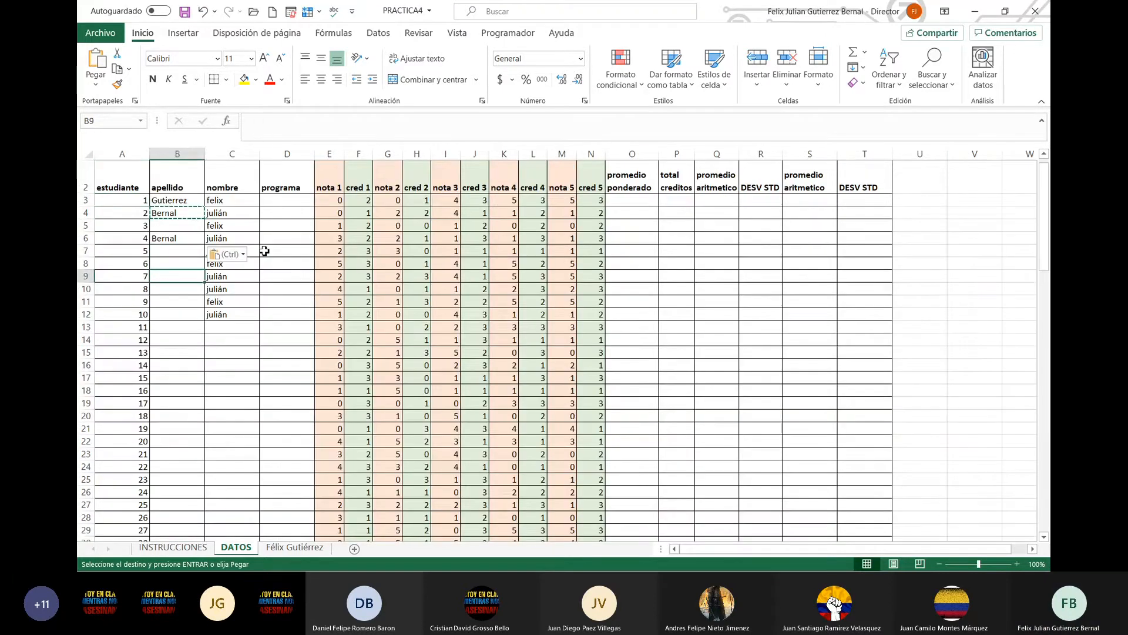
{"action": "key", "text": "ctrl+v"}
{"action": "key", "text": "Down"}
{"action": "key", "text": "Down"}
{"action": "key", "text": "ctrl+v"}
{"action": "key", "text": "ctrl+Down"}
{"action": "key", "text": "ctrl+Up"}
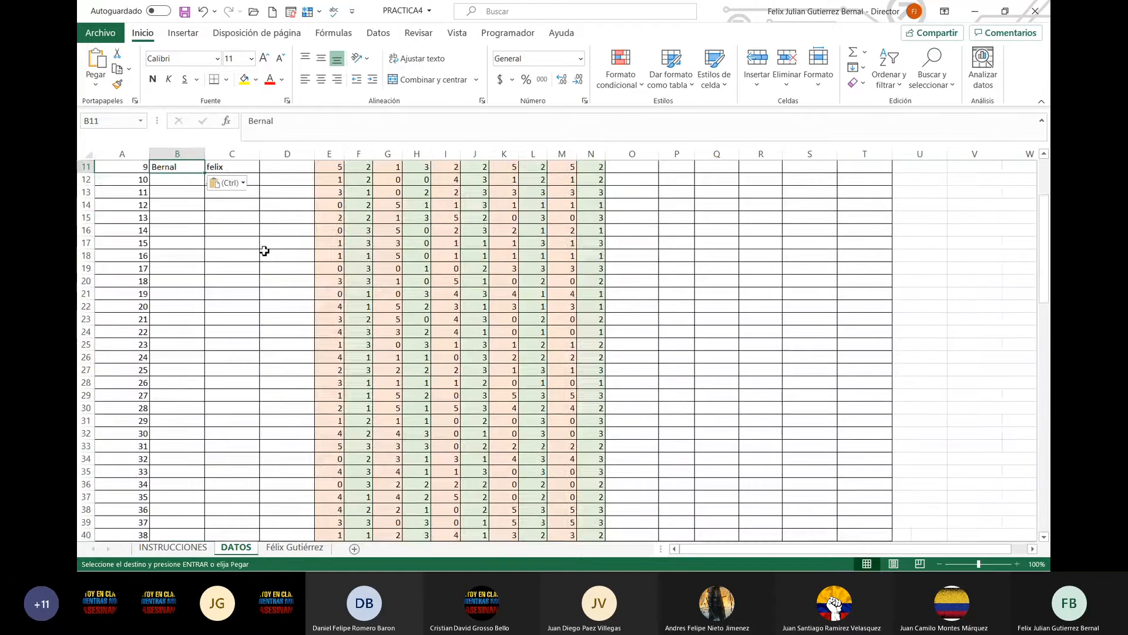
{"action": "key", "text": "Down"}
{"action": "key", "text": "Down"}
{"action": "key", "text": "Down"}
{"action": "key", "text": "Down"}
{"action": "key", "text": "ctrl"}
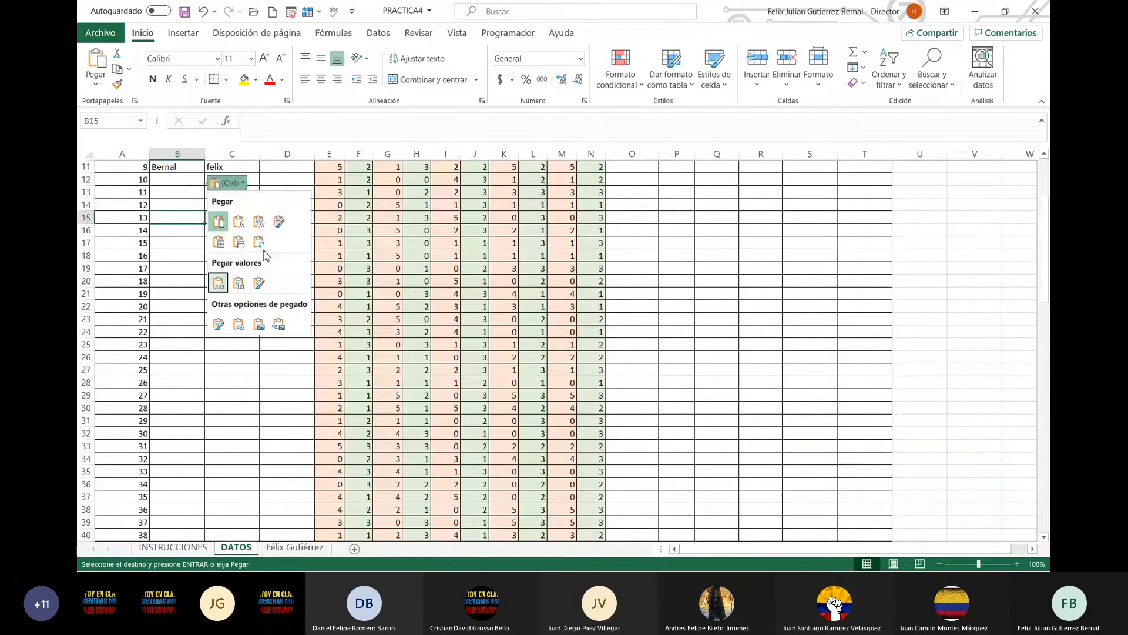
{"action": "key", "text": "Escape"}
{"action": "key", "text": "Up"}
{"action": "key", "text": "Up"}
{"action": "key", "text": "Up"}
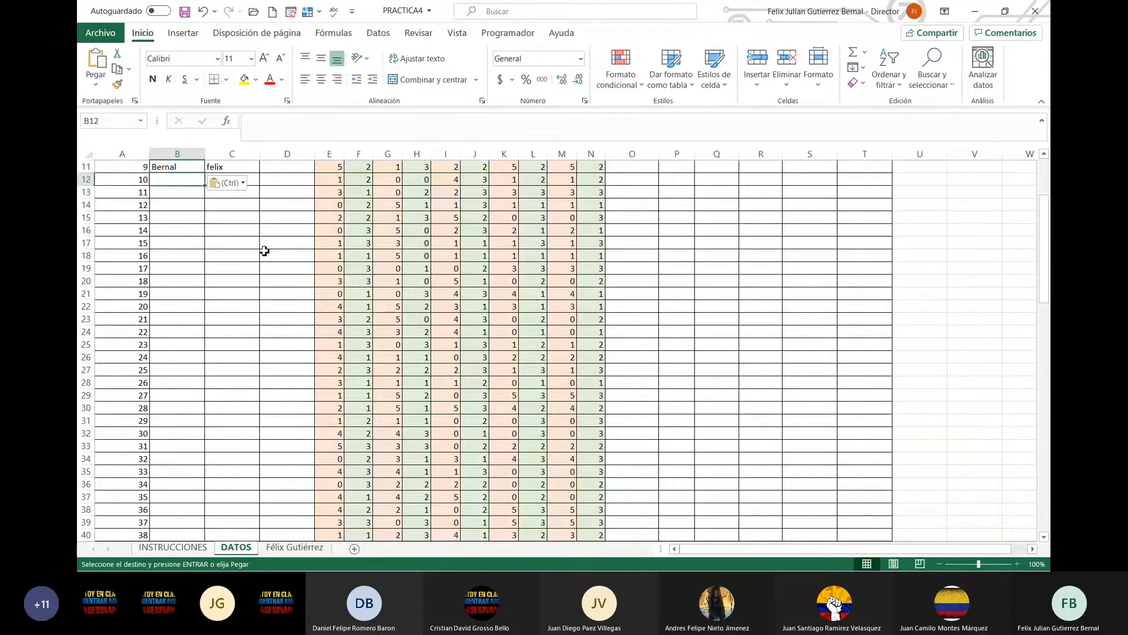
{"action": "key", "text": "ctrl+v"}
Copy the B3:B4 surname pair into B5:B10, then select B3:C12
{"action": "key", "text": "Up"}
{"action": "key", "text": "Up"}
{"action": "key", "text": "Up"}
{"action": "key", "text": "Up"}
{"action": "key", "text": "Up"}
{"action": "key", "text": "Up"}
{"action": "key", "text": "Up"}
{"action": "key", "text": "Up"}
{"action": "key", "text": "Up"}
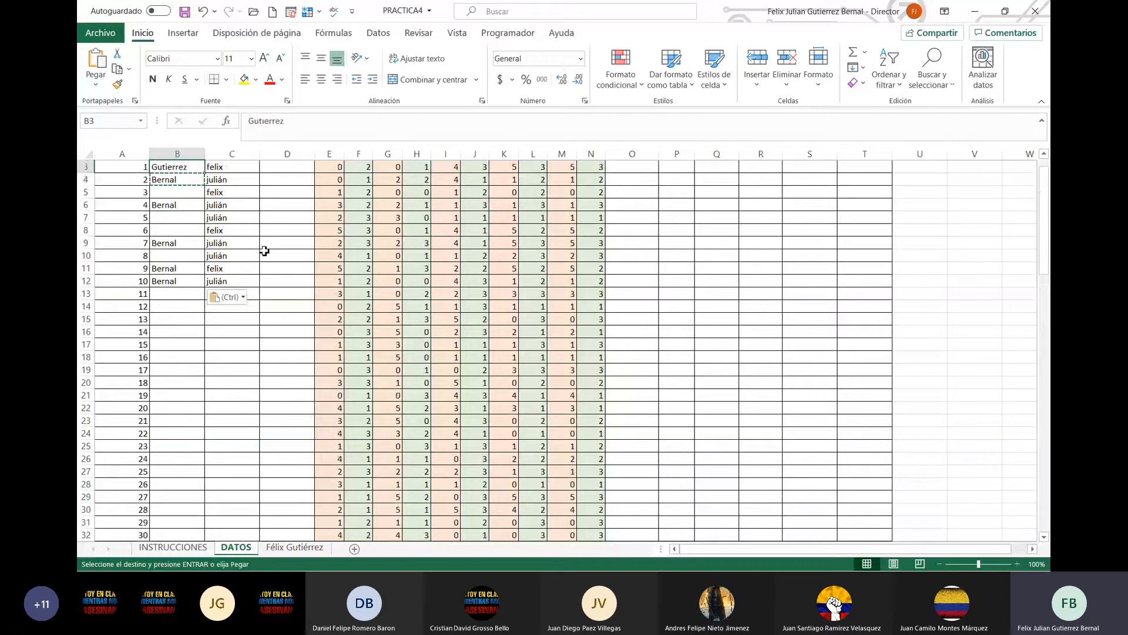
{"action": "key", "text": "Up"}
{"action": "key", "text": "Down"}
{"action": "key", "text": "Down"}
{"action": "key", "text": "Up"}
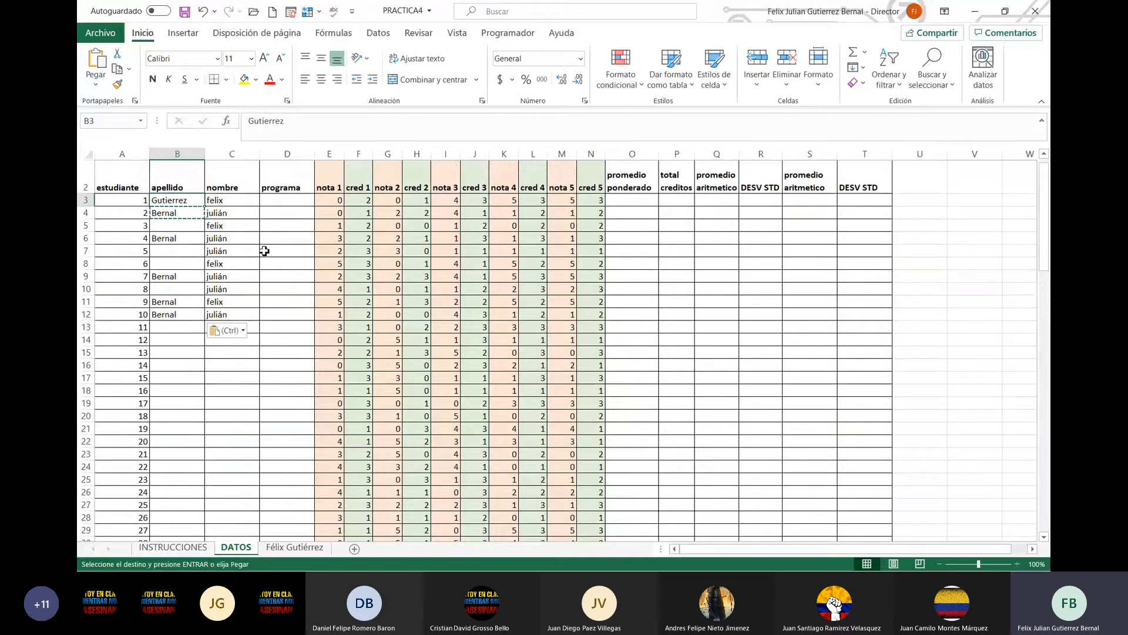
{"action": "key", "text": "shift+Down"}
{"action": "key", "text": "ctrl+c"}
{"action": "key", "text": "Down"}
{"action": "key", "text": "Down"}
{"action": "key", "text": "ctrl+v"}
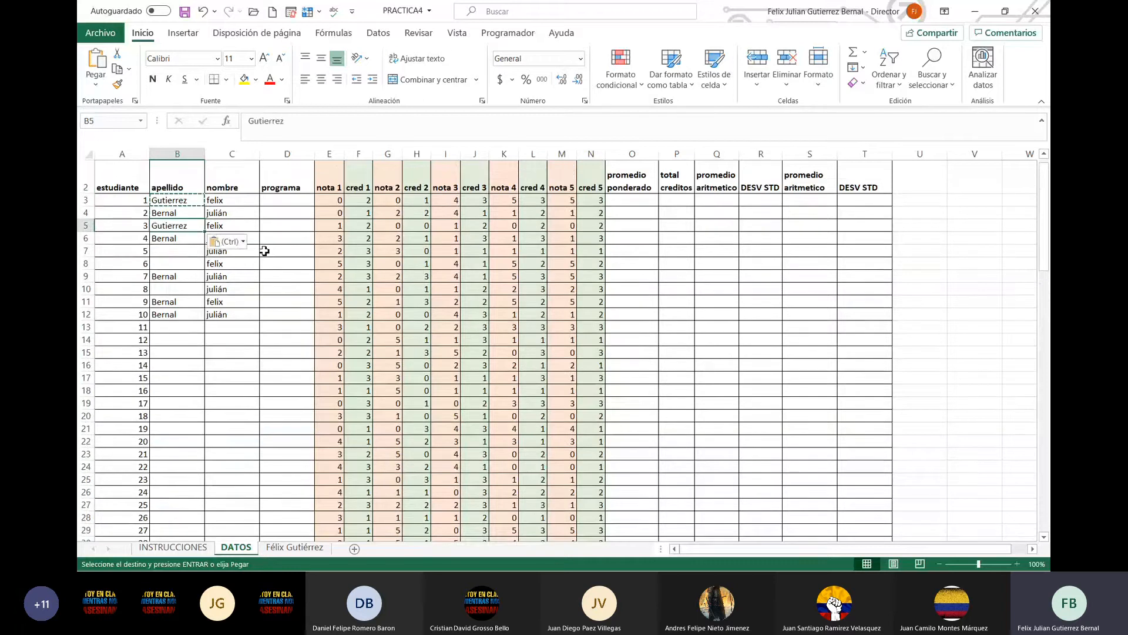
{"action": "key", "text": "Down"}
{"action": "key", "text": "Down"}
{"action": "key", "text": "ctrl+v"}
{"action": "key", "text": "Down"}
{"action": "key", "text": "ctrl+v"}
{"action": "key", "text": "Down"}
{"action": "key", "text": "Down"}
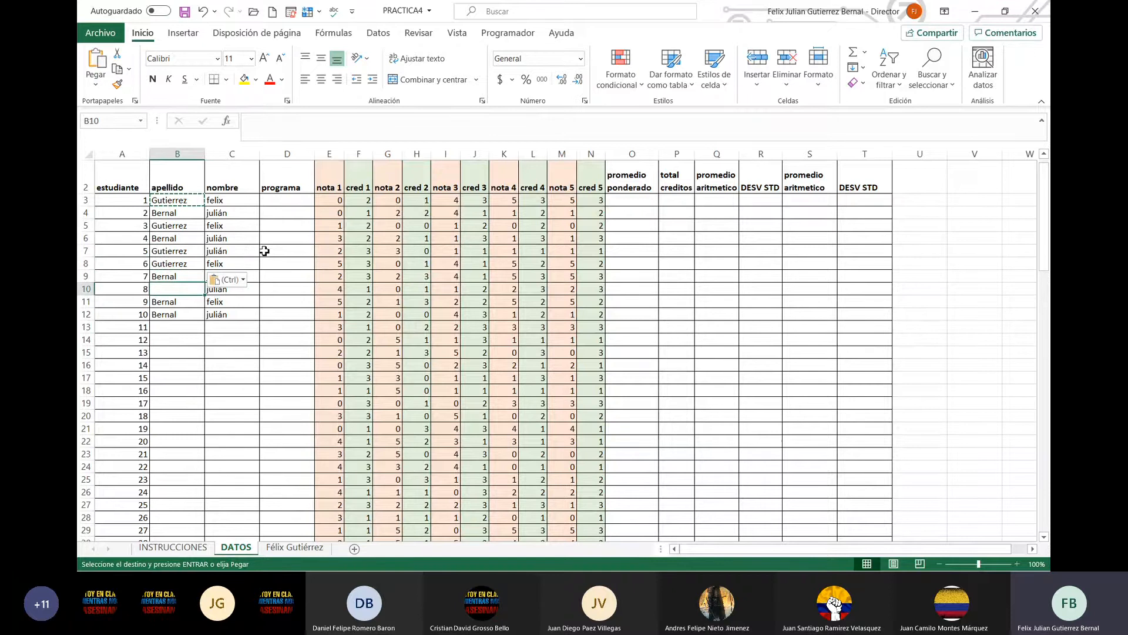
{"action": "key", "text": "ctrl+v"}
{"action": "key", "text": "Down"}
{"action": "key", "text": "Down"}
{"action": "key", "text": "Down"}
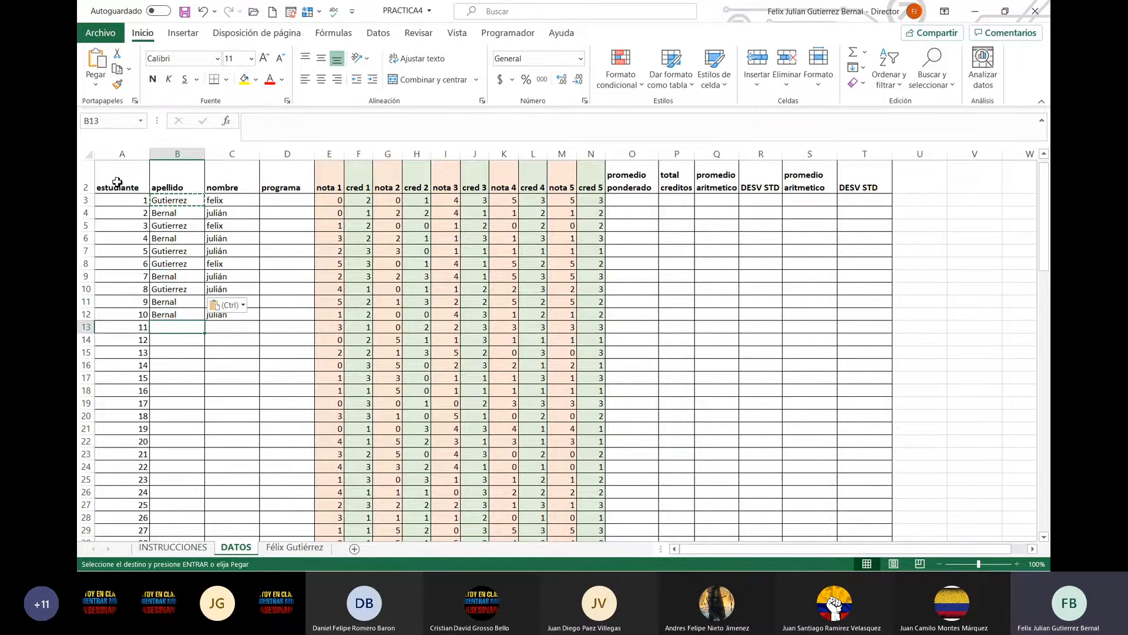
{"action": "left_click_drag", "start_coordinate": [184, 201], "coordinate": [206, 511]}
Fill the B3:C12 surname and name pattern down to row 102, then select D3
{"action": "left_click", "coordinate": [304, 351]}
{"action": "scroll", "coordinate": [303, 354], "scroll_direction": "up", "scroll_amount": 20}
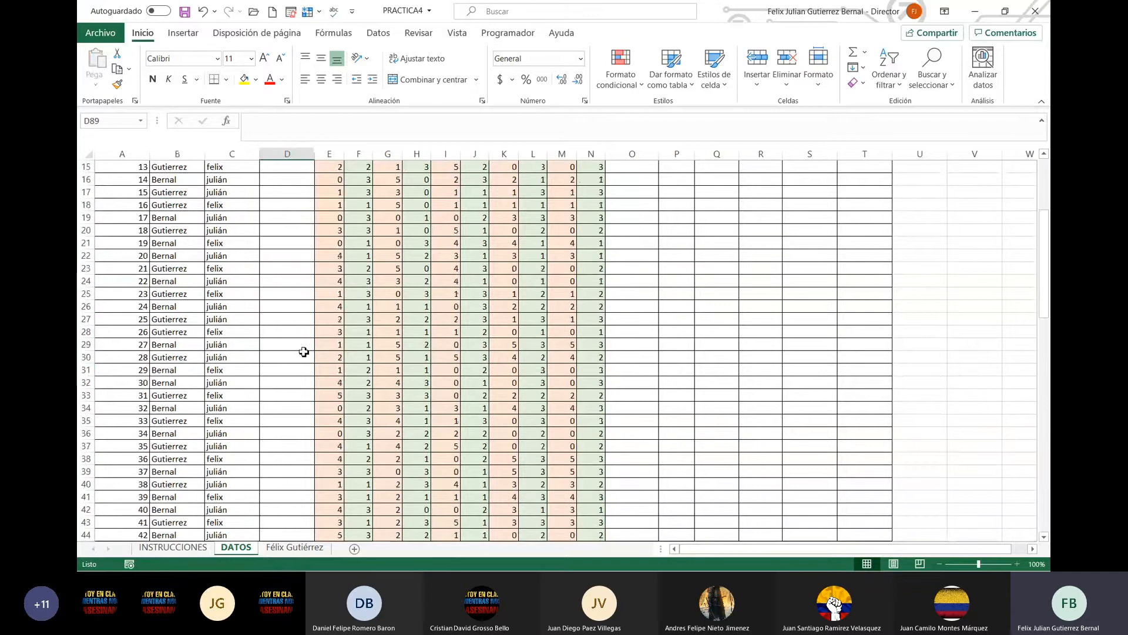
{"action": "key", "text": "ctrl+Up"}
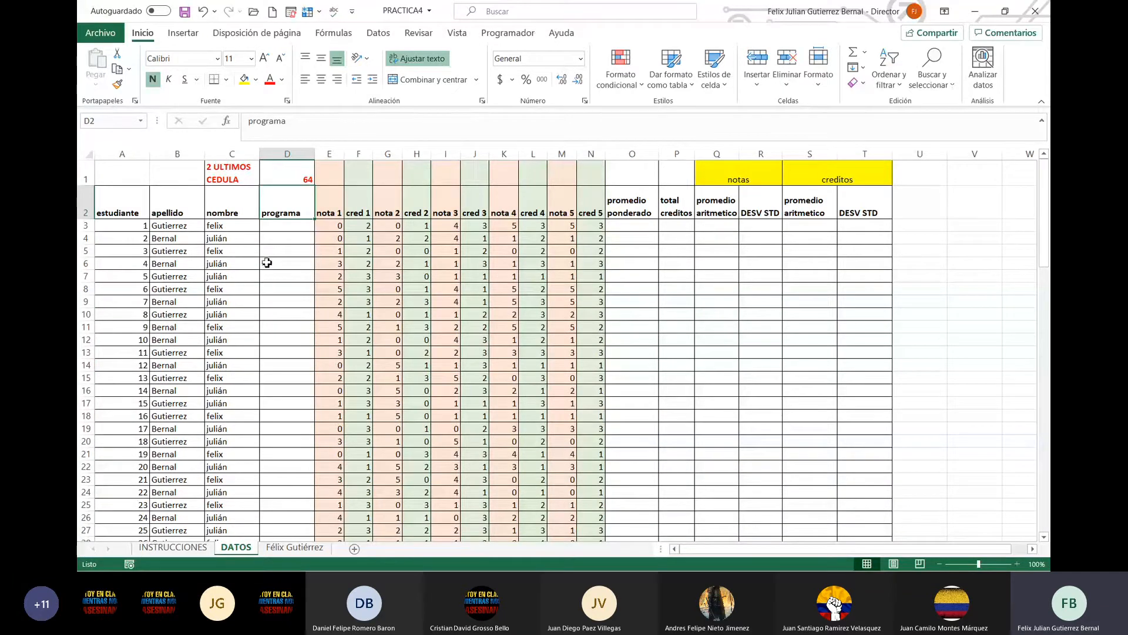
{"action": "left_click", "coordinate": [308, 226]}
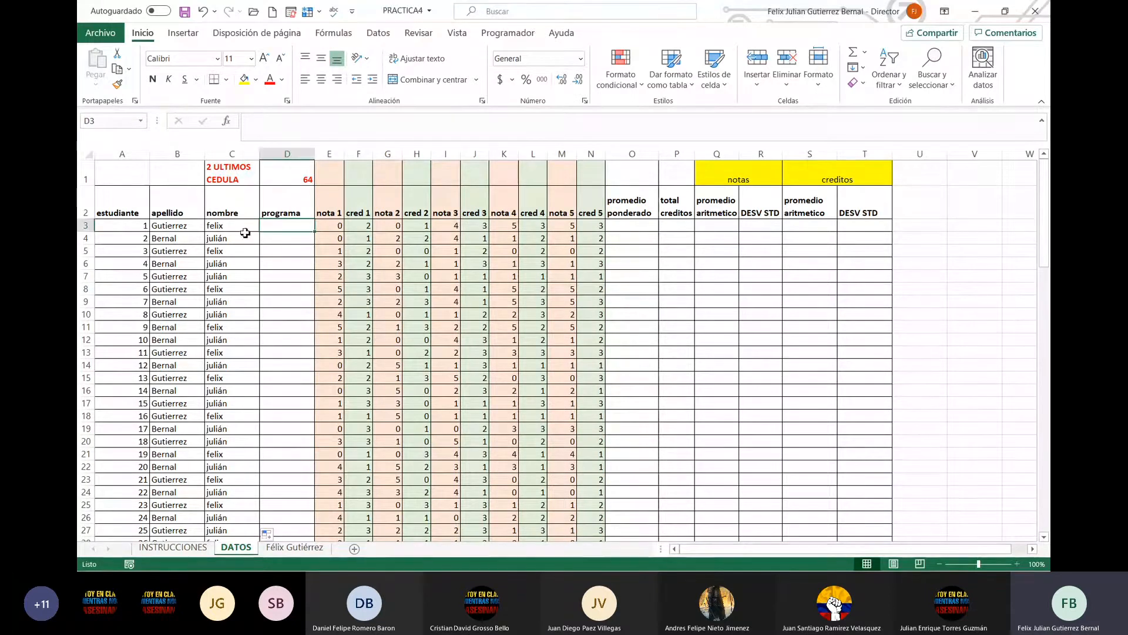
Enter Administración de empresas in D3 and Administración logística in D4
{"action": "type", "text": "Administración"}
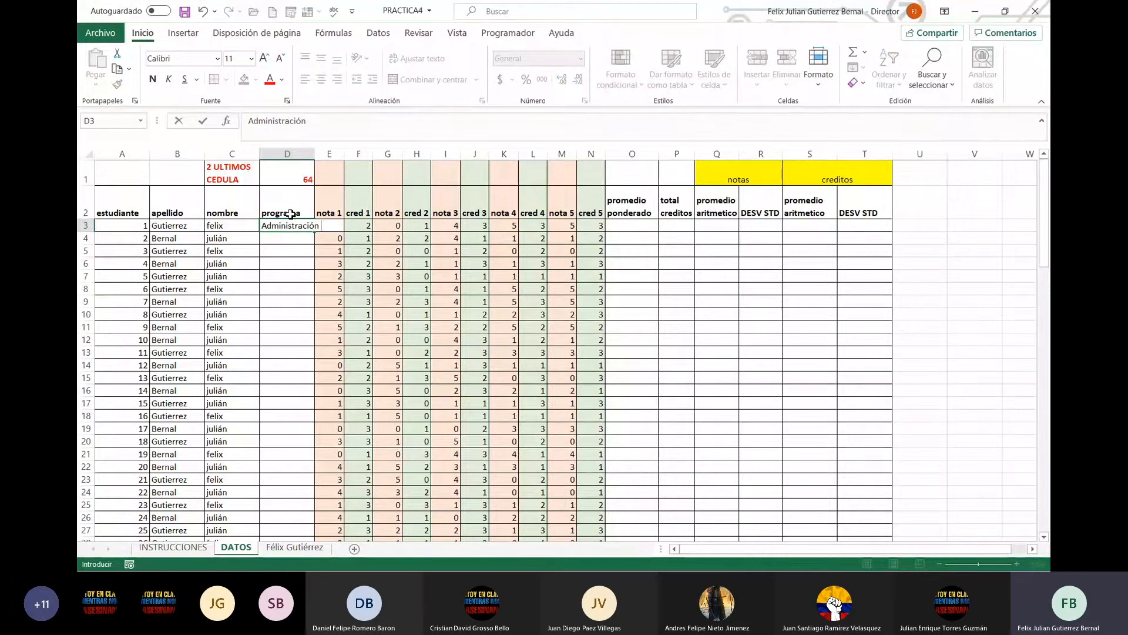
{"action": "key", "text": "alt+Tab"}
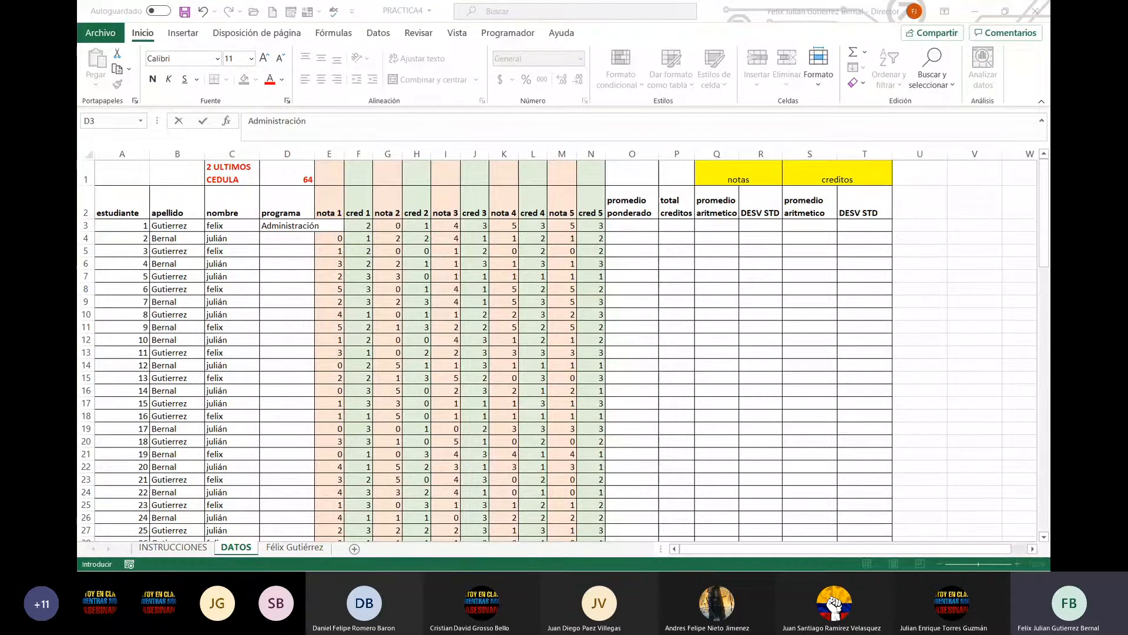
{"action": "key", "text": "alt+Tab"}
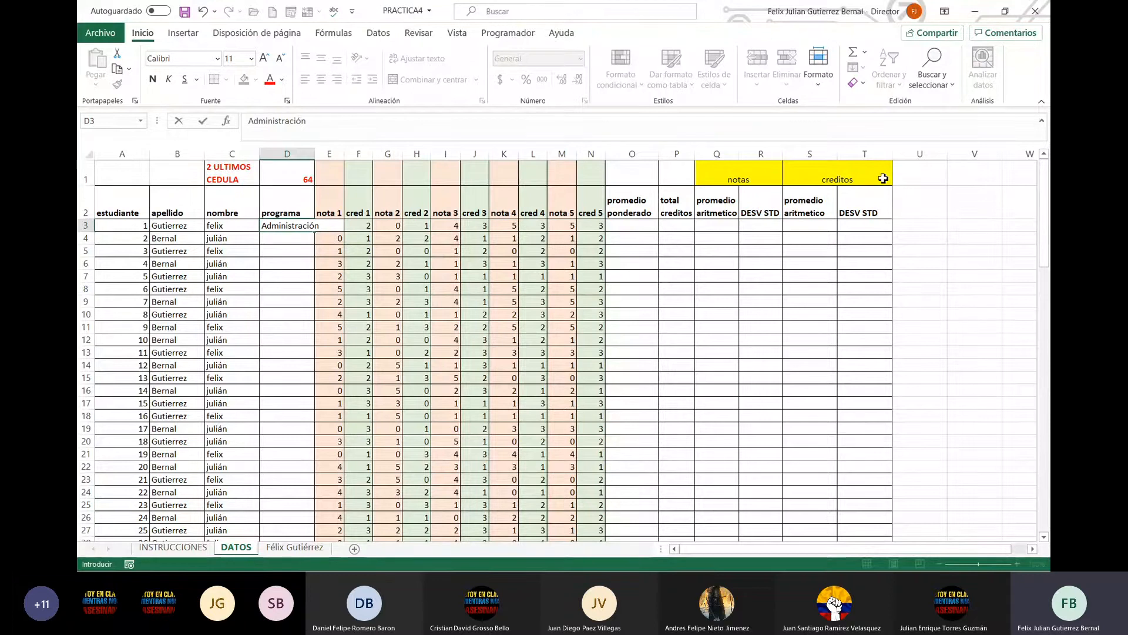
{"action": "type", "text": "empresas"}
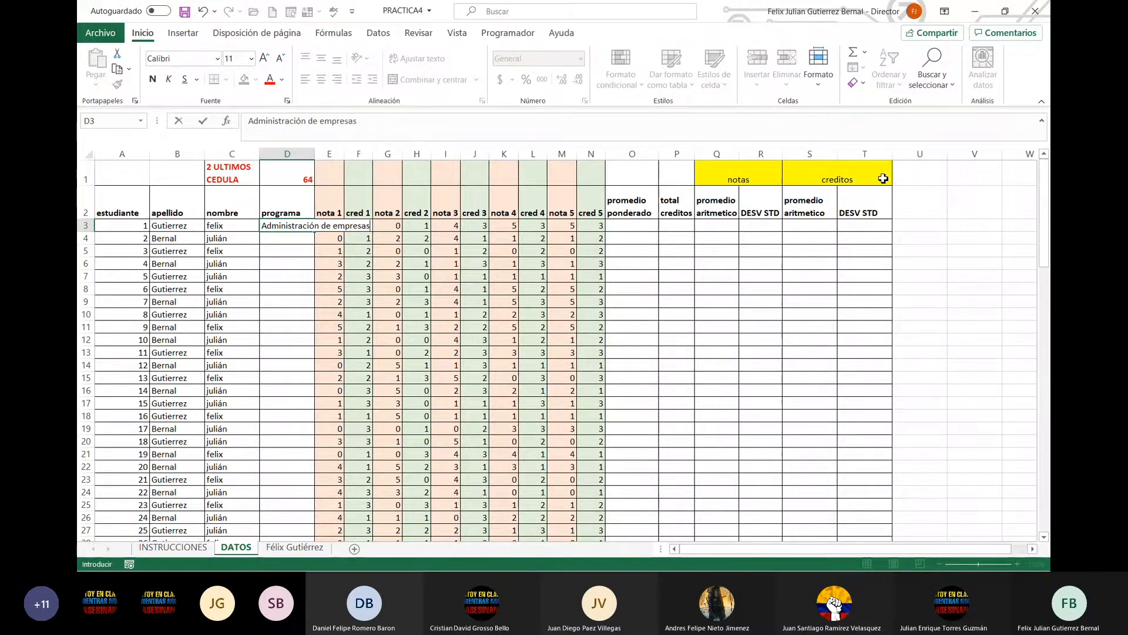
{"action": "key", "text": "Return"}
{"action": "type", "text": "A"}
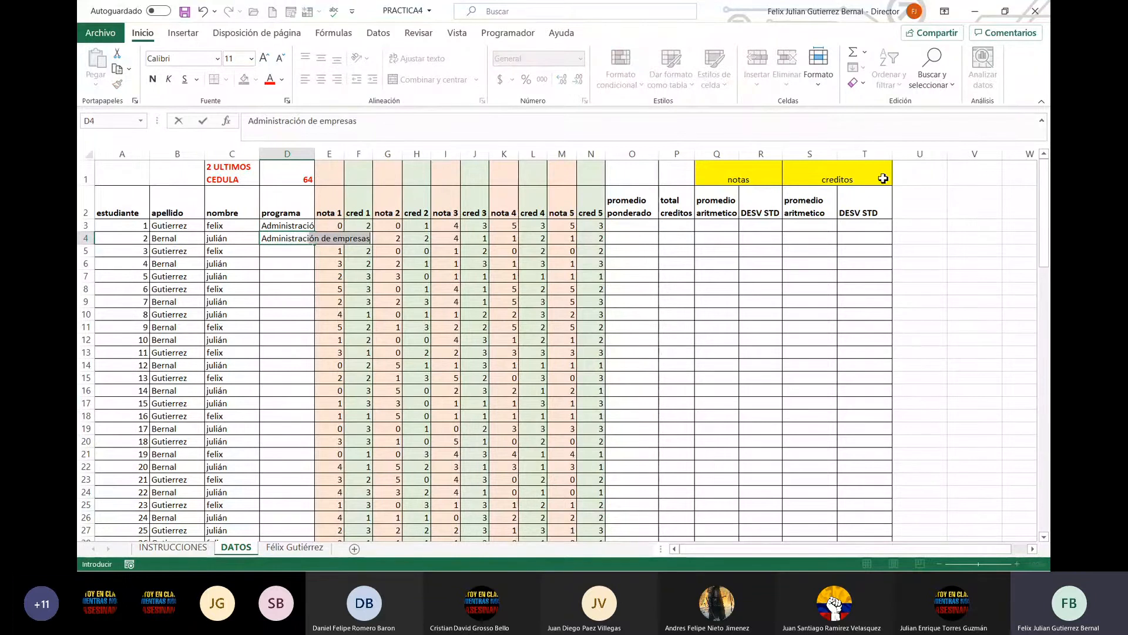
{"action": "type", "text": "dministración log"}
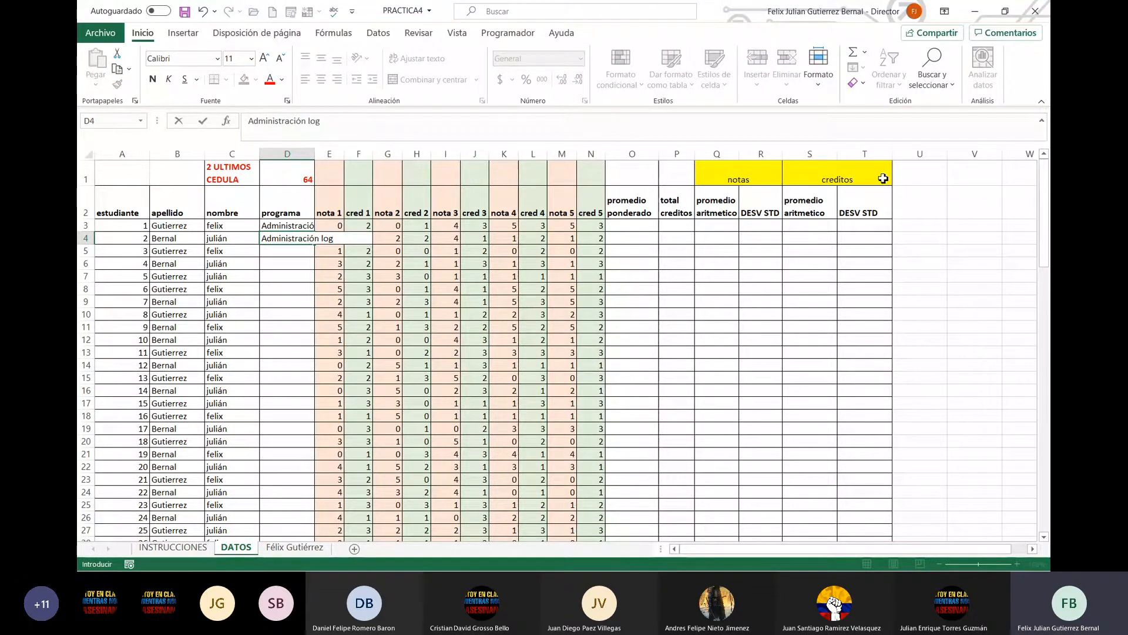
{"action": "type", "text": "ística"}
{"action": "key", "text": "Return"}
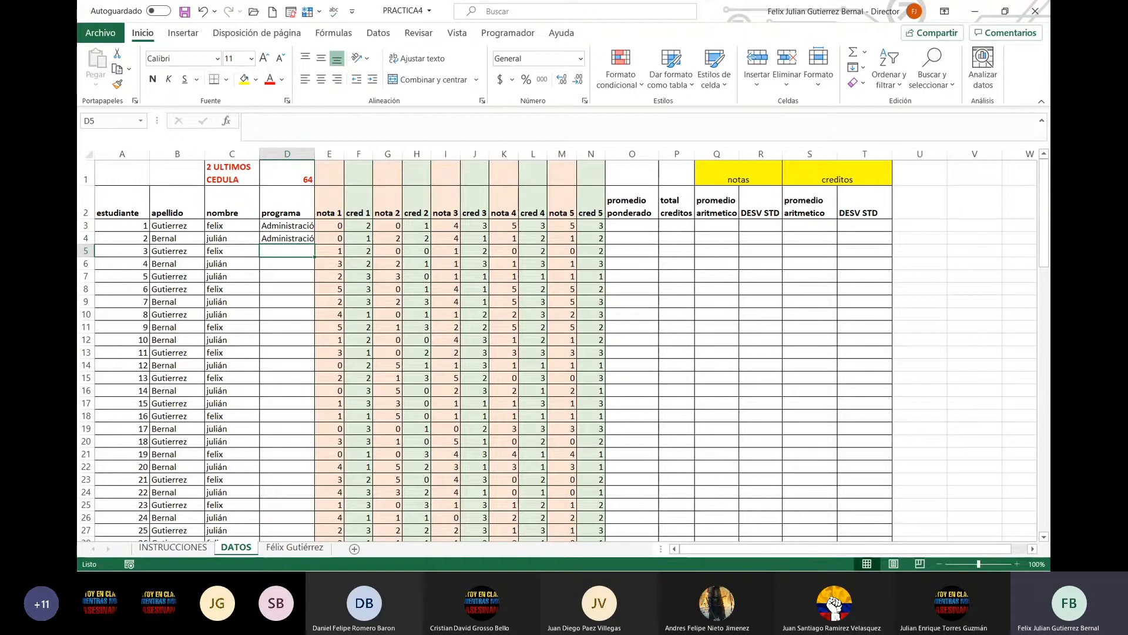
Enter Contaduria publica y finanzas internacionales as the programme in D5
{"action": "key", "text": "alt+Tab"}
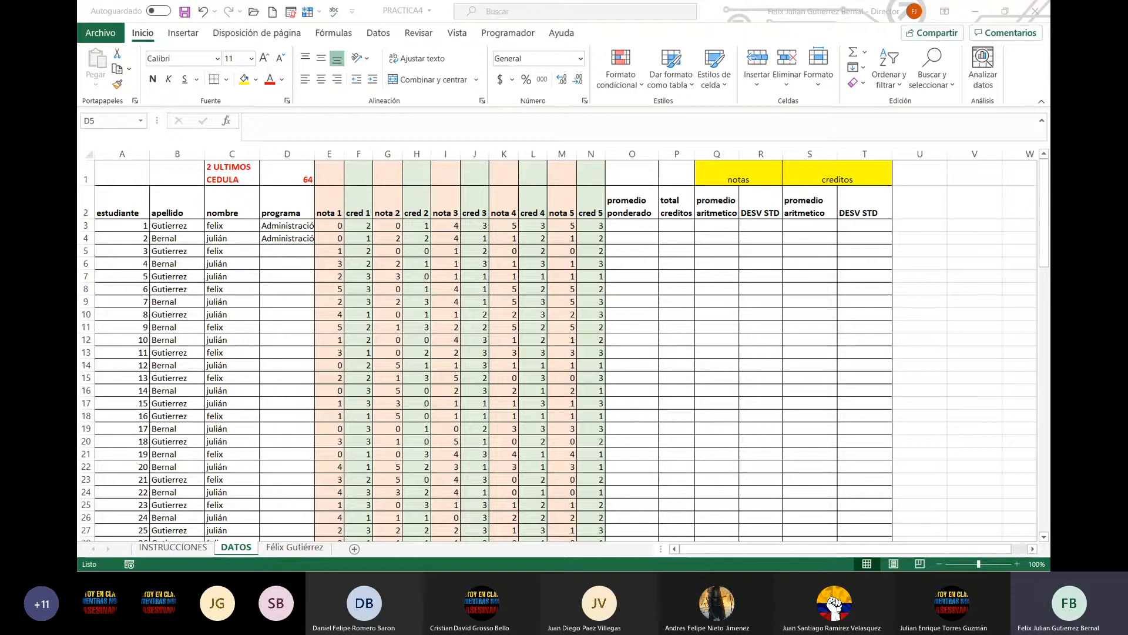
{"action": "key", "text": "alt+Tab"}
{"action": "type", "text": "Con"}
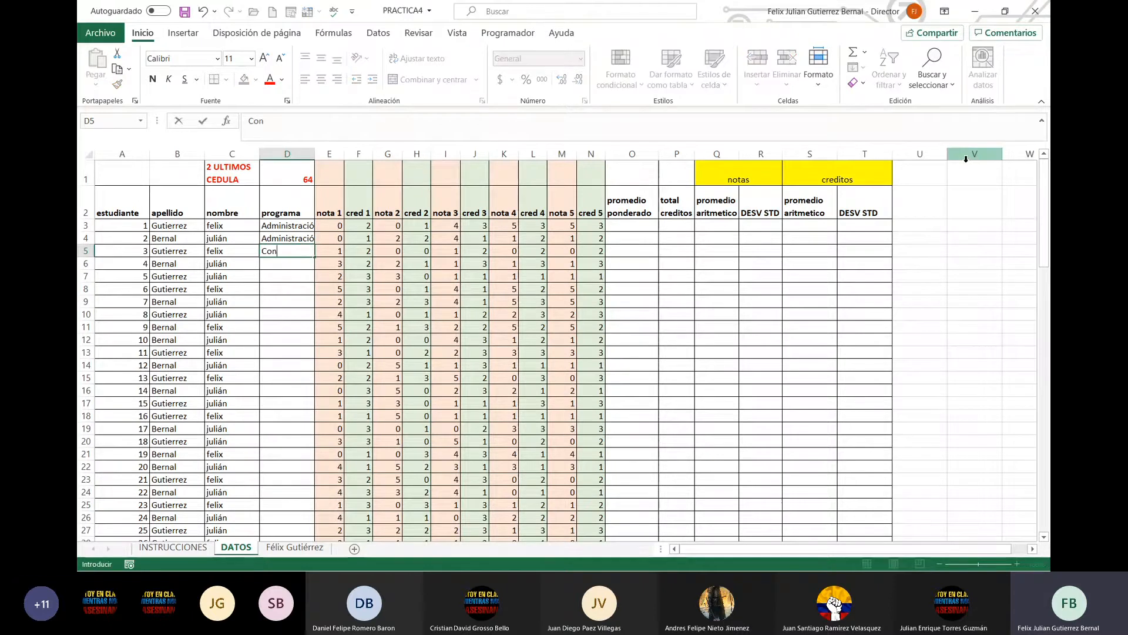
{"action": "type", "text": "taduria publica y finan"}
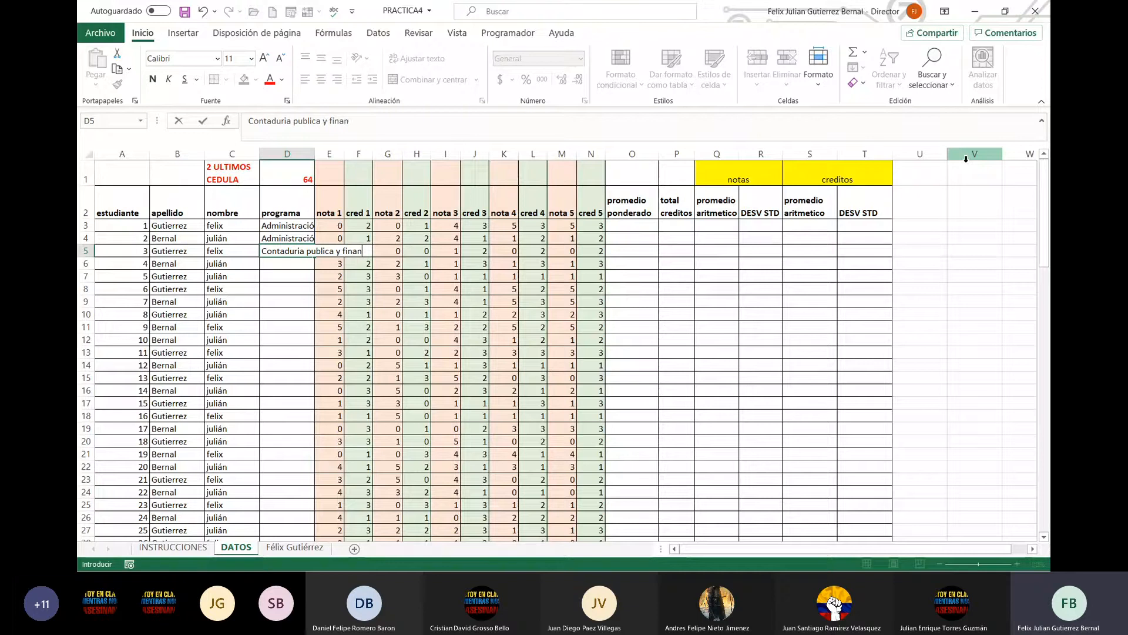
{"action": "type", "text": "zas"}
{"action": "type", "text": " internacionales"}
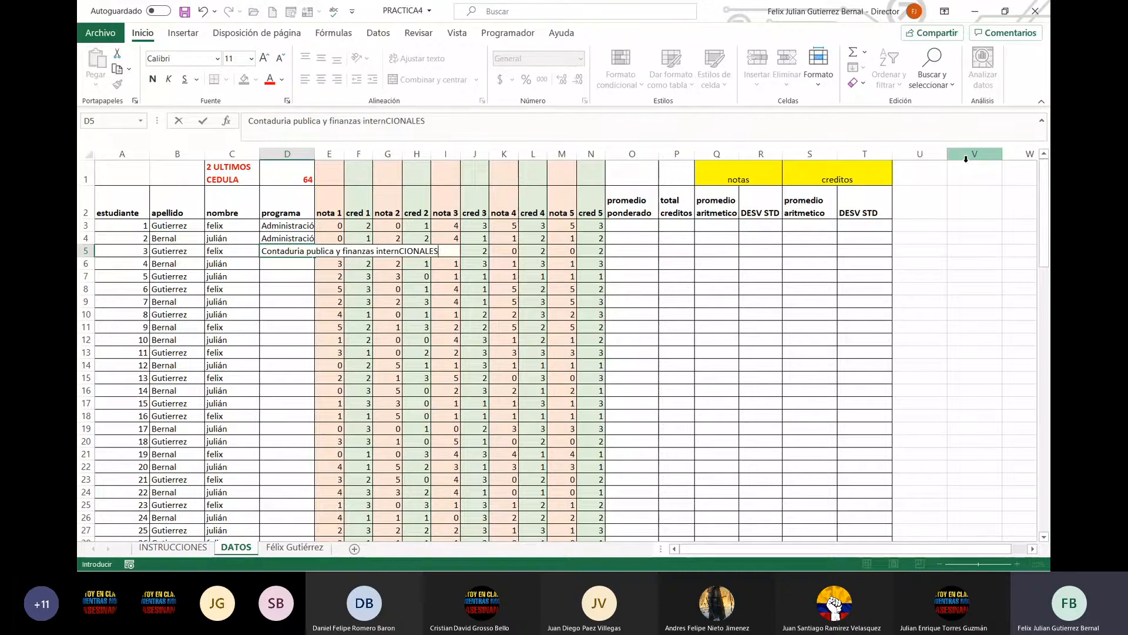
{"action": "key", "text": "Return"}
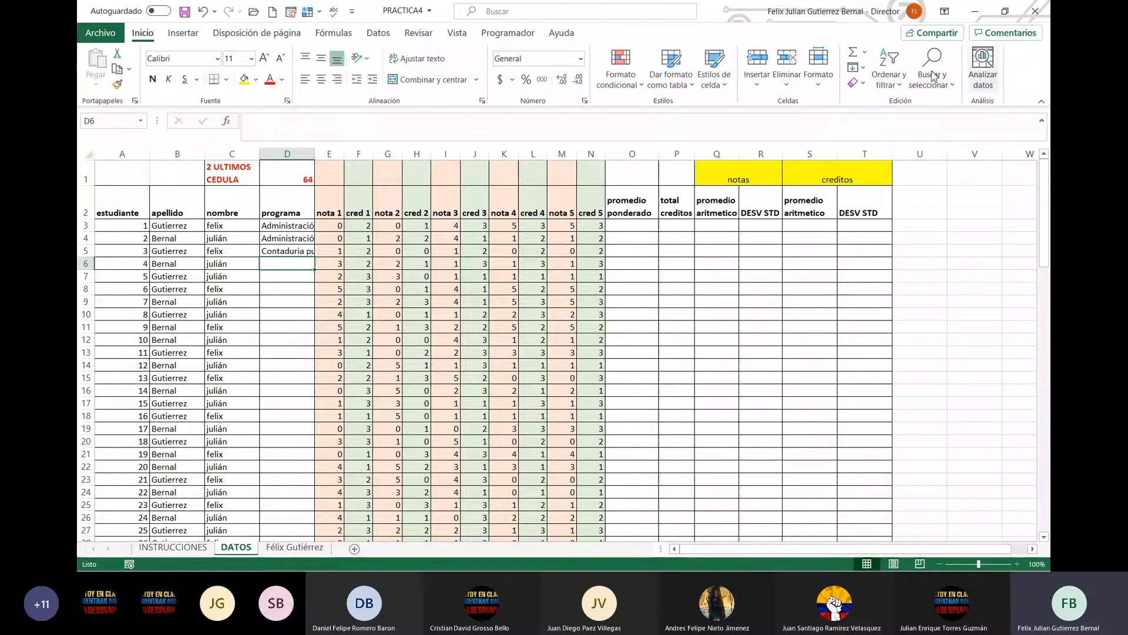
Retype the wrongly capitalised ending of D5 as 'cionales'
{"action": "left_click", "coordinate": [305, 254]}
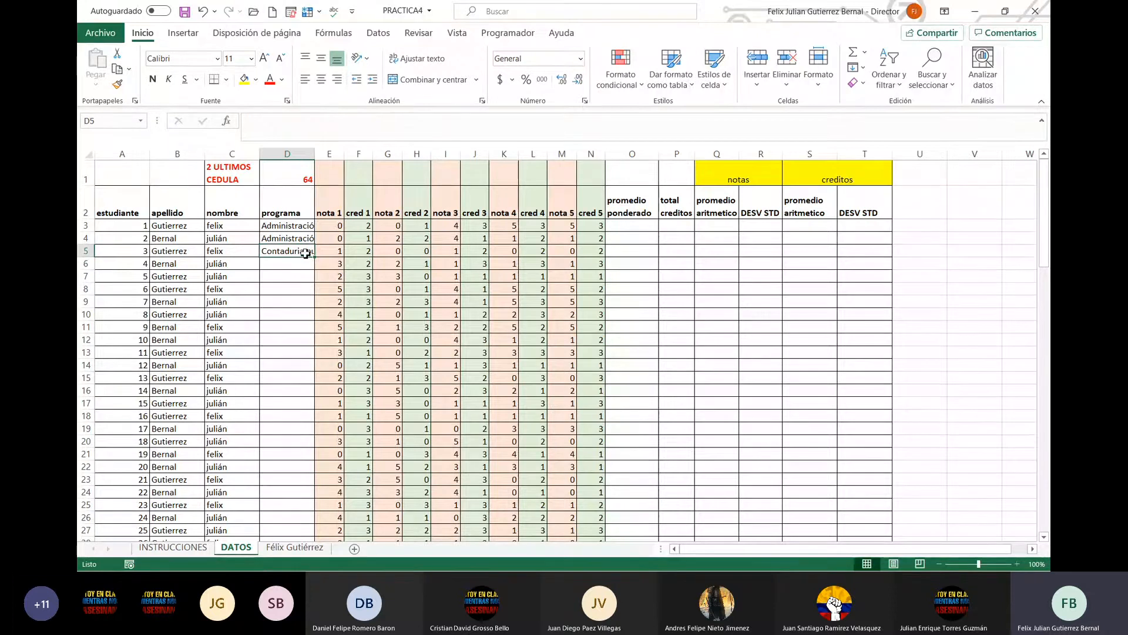
{"action": "left_click", "coordinate": [447, 117]}
{"action": "key", "text": "BackSpace"}
{"action": "key", "text": "BackSpace"}
{"action": "key", "text": "BackSpace"}
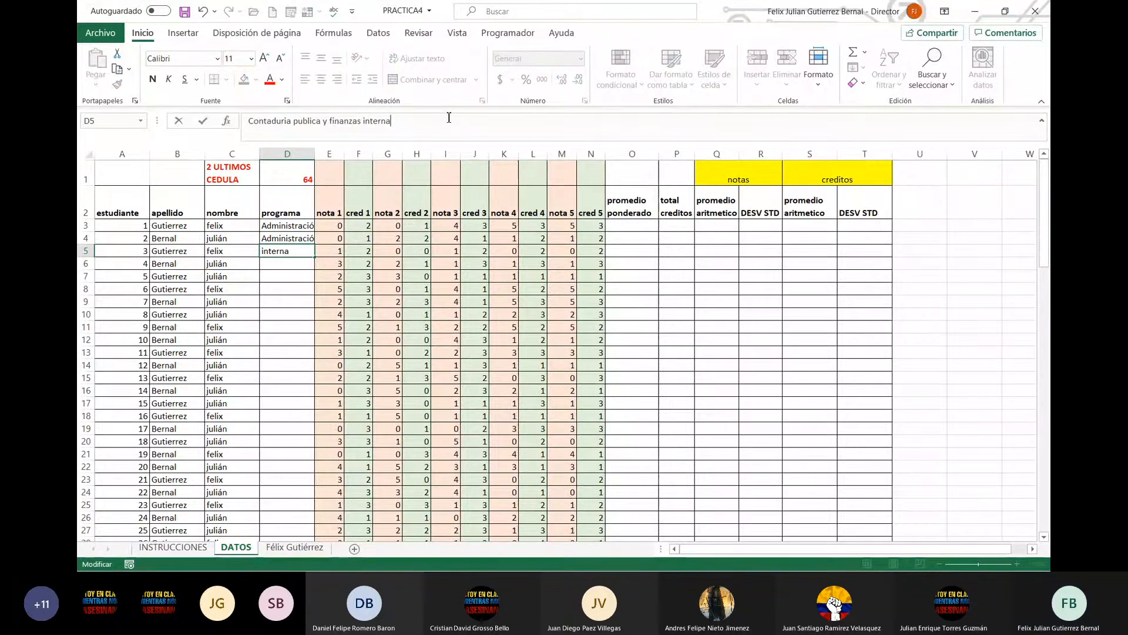
{"action": "type", "text": "cionales"}
{"action": "key", "text": "Return"}
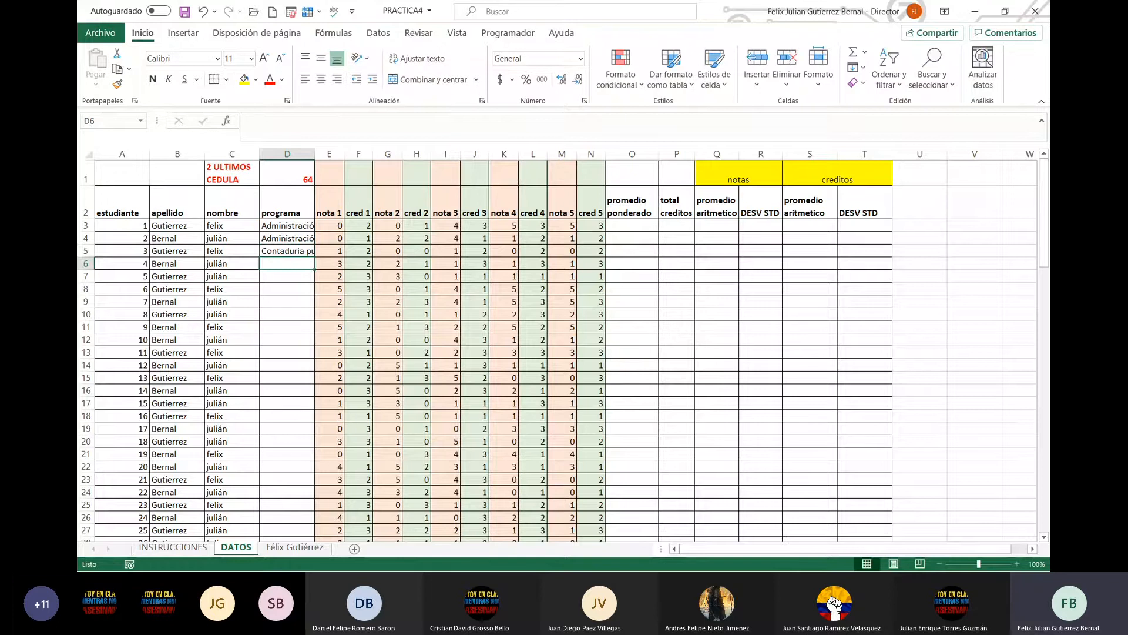
{"action": "key", "text": "alt+Tab"}
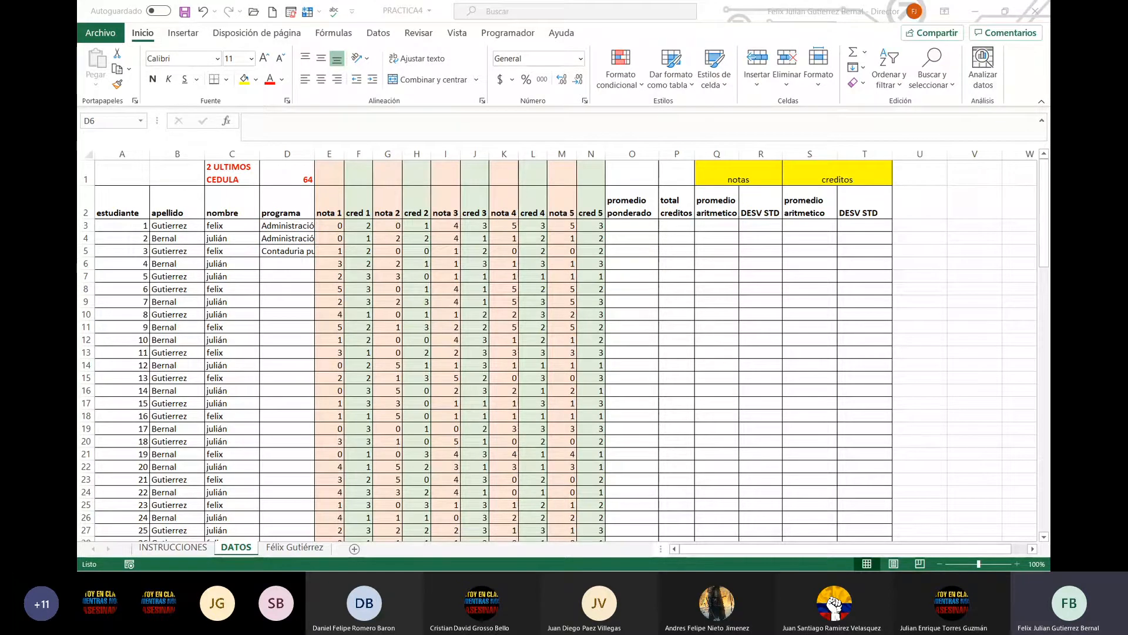
{"action": "key", "text": "alt+Tab"}
Enter finanzas internacional, ingeniería de software and ingeniería industrial in D6 to D8
{"action": "type", "text": "f"}
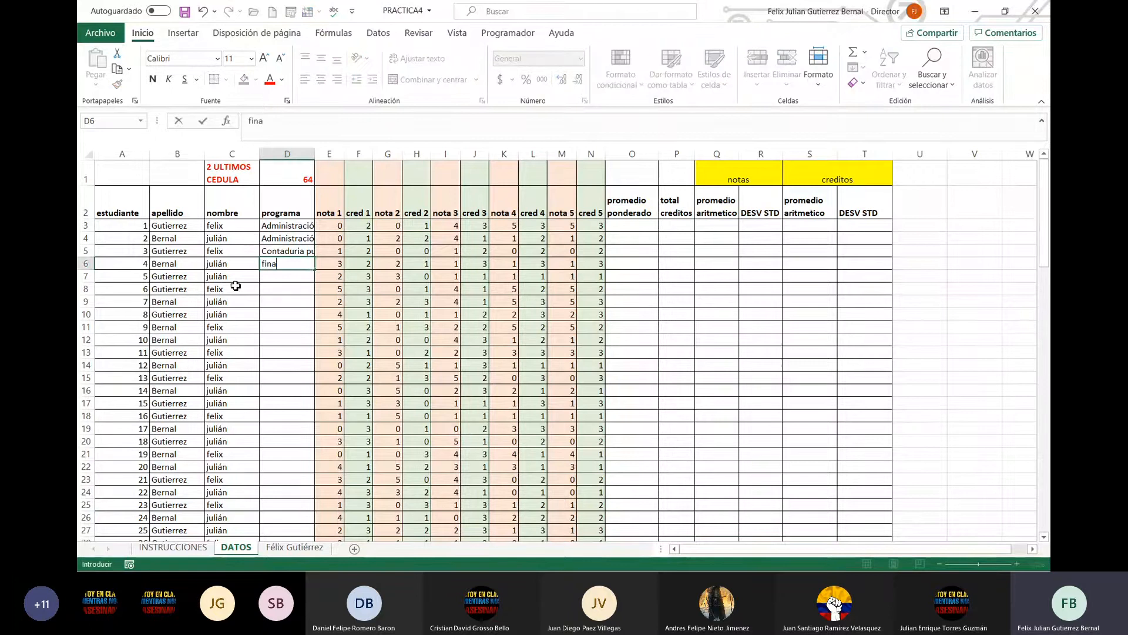
{"action": "type", "text": "inanzas internaciona"}
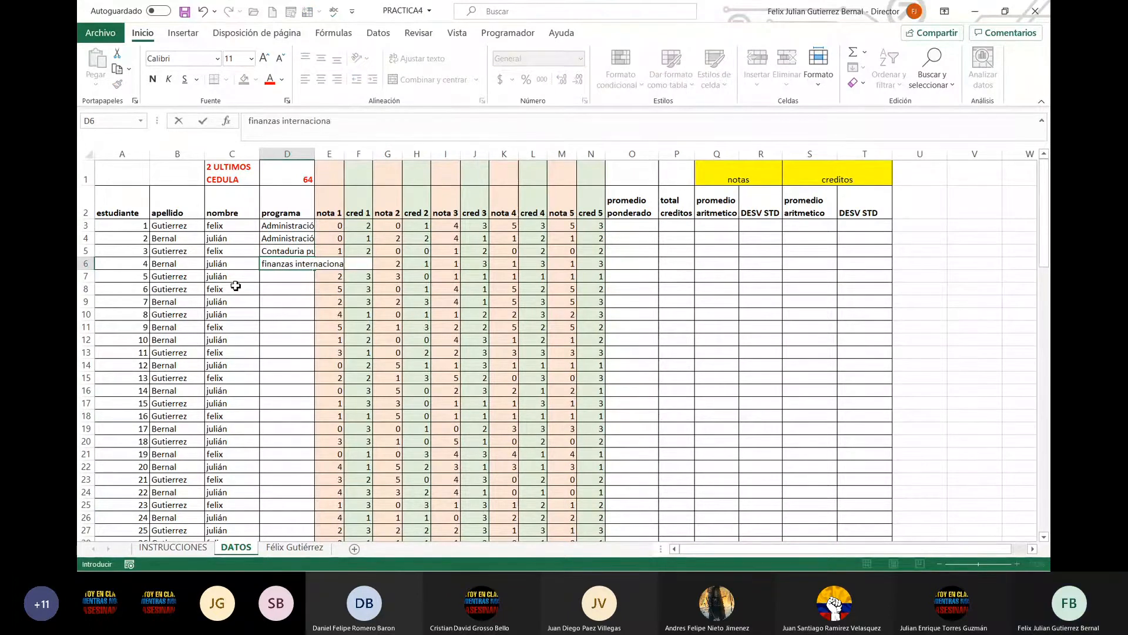
{"action": "type", "text": "l"}
{"action": "key", "text": "Return"}
{"action": "type", "text": "ingen"}
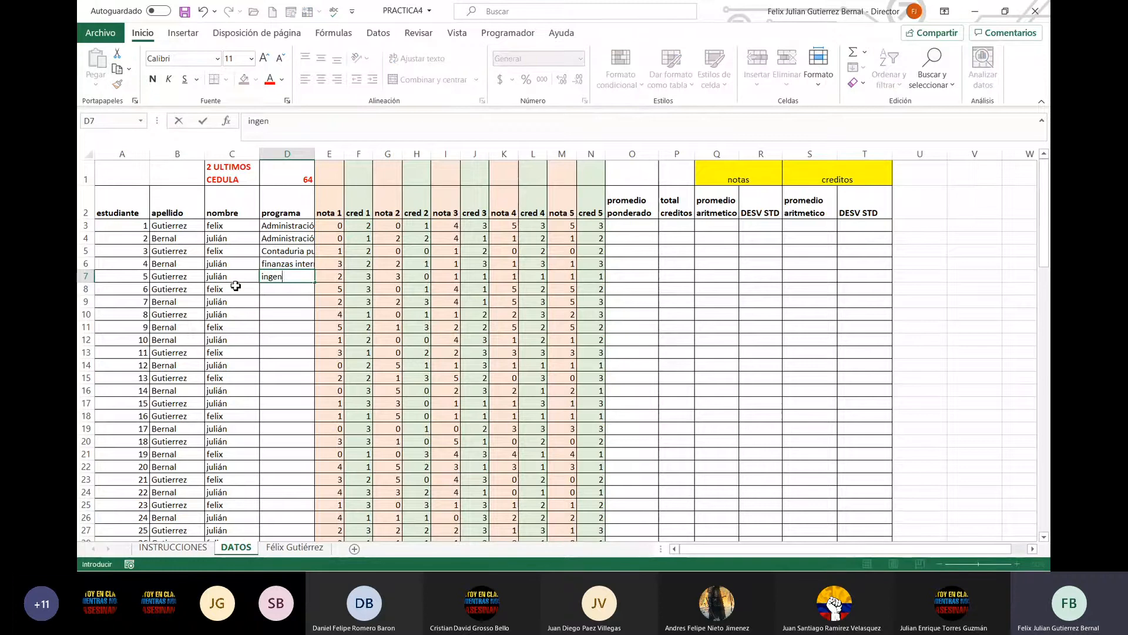
{"action": "type", "text": "ieriía de softwar"}
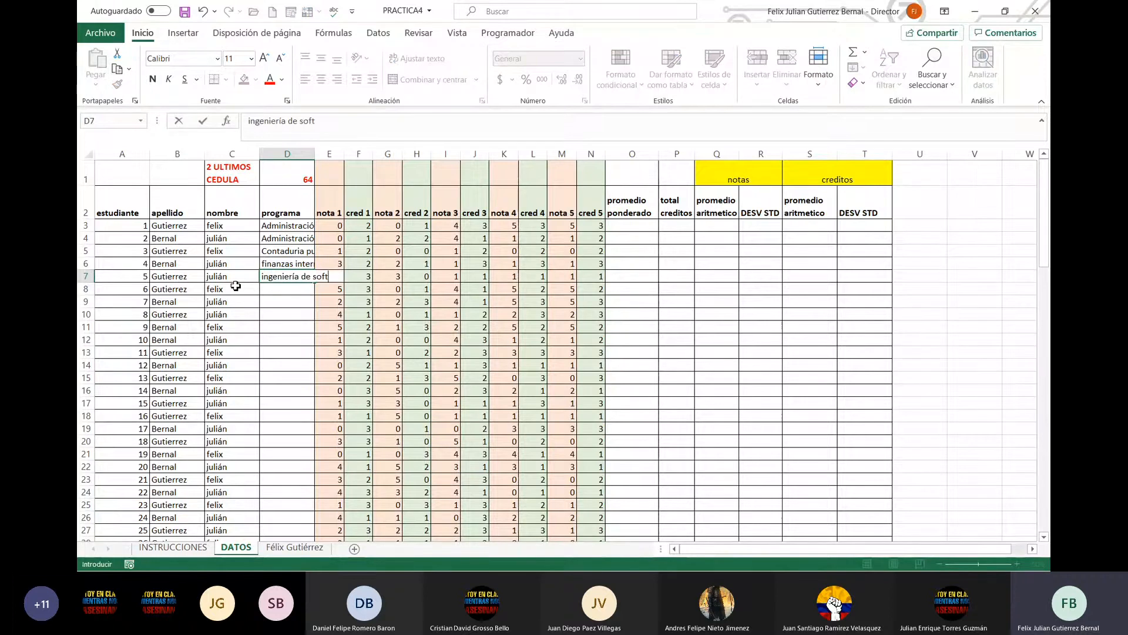
{"action": "type", "text": "e"}
{"action": "key", "text": "Return"}
{"action": "type", "text": "in"}
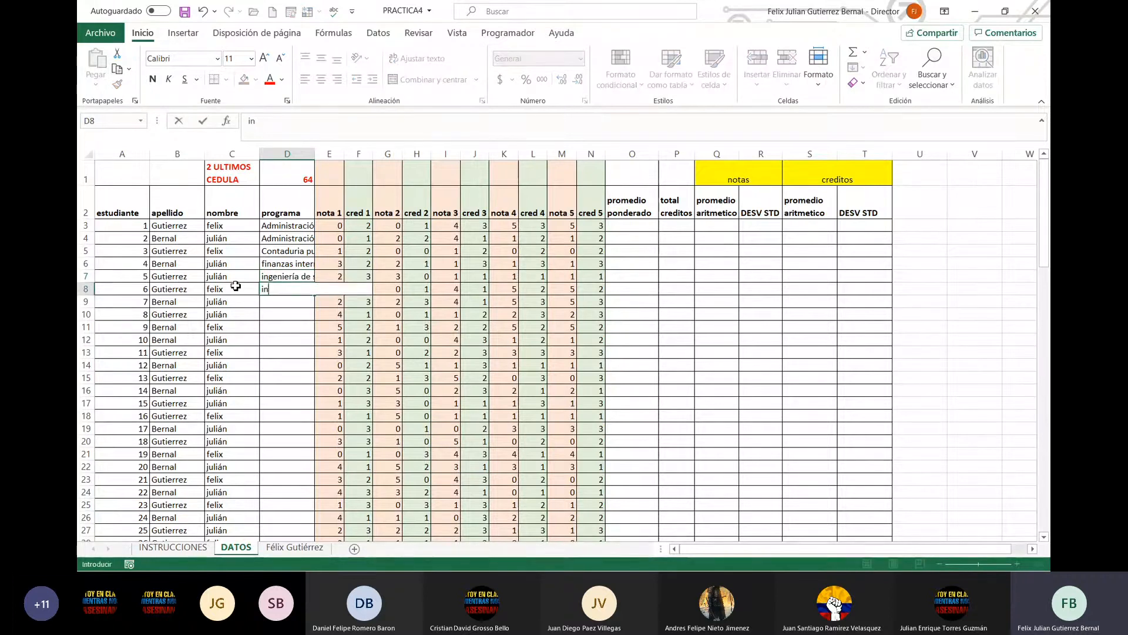
{"action": "type", "text": "geniería industrial"}
{"action": "key", "text": "Return"}
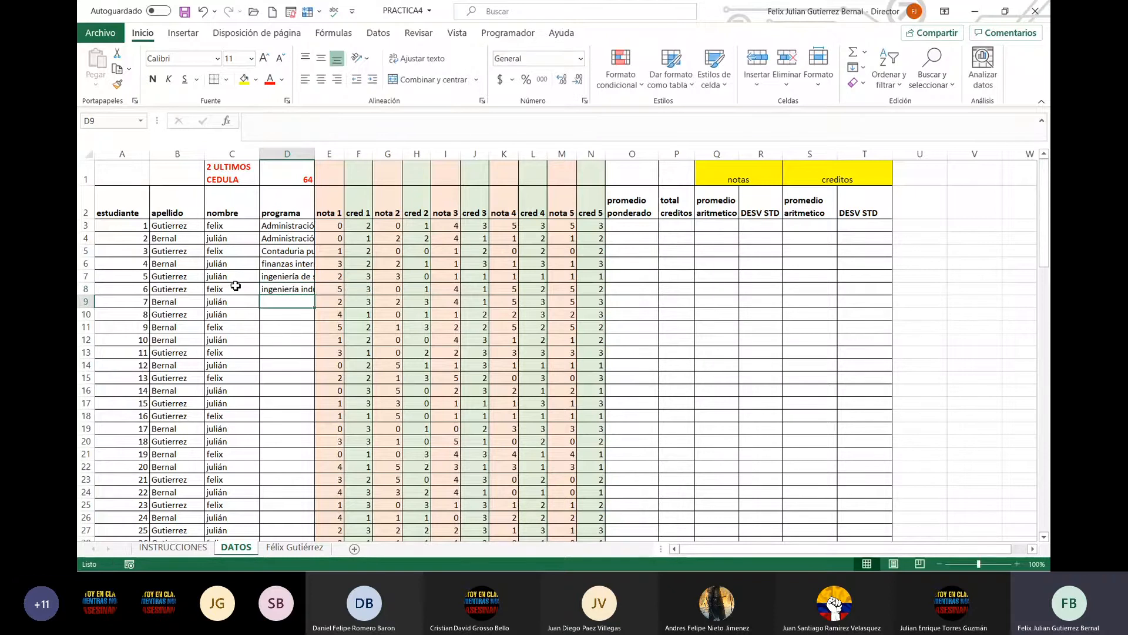
Enter marketing, negocios internacionales and negocios y relaciones internacional in D9 to D11
{"action": "key", "text": "alt+Tab"}
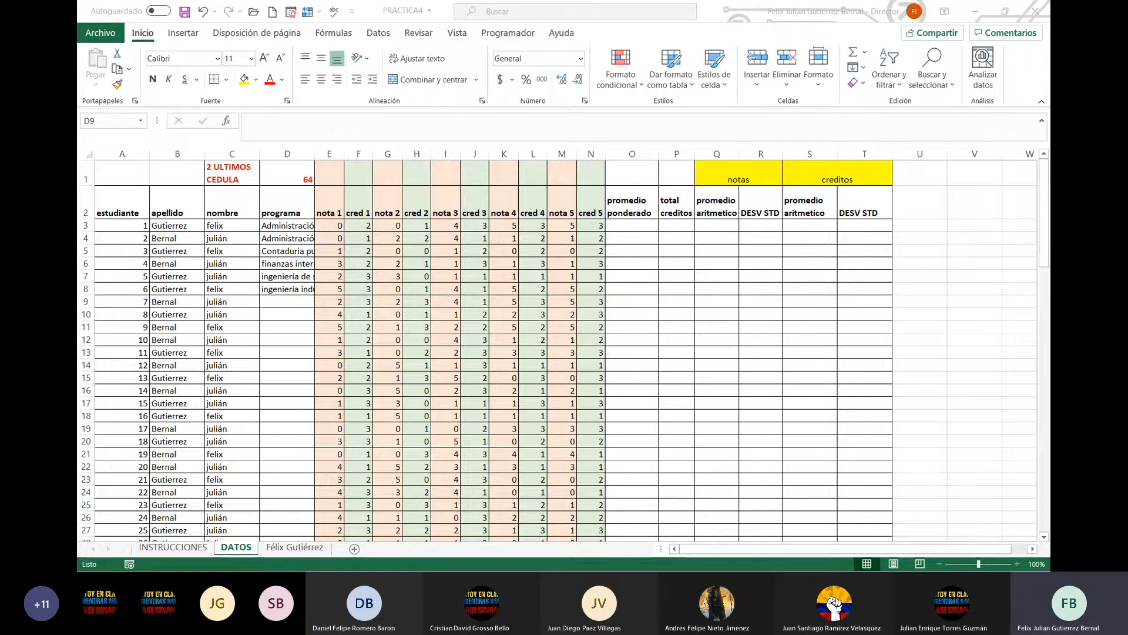
{"action": "key", "text": "alt+Tab"}
{"action": "type", "text": "mar"}
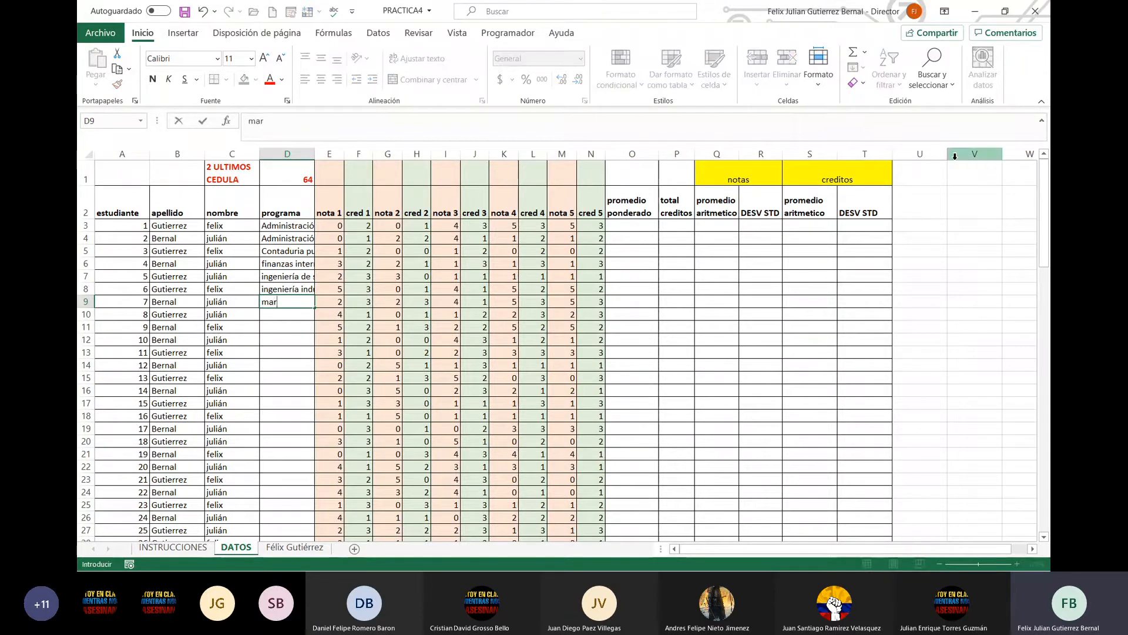
{"action": "type", "text": "keting"}
{"action": "key", "text": "Return"}
{"action": "type", "text": "ne"}
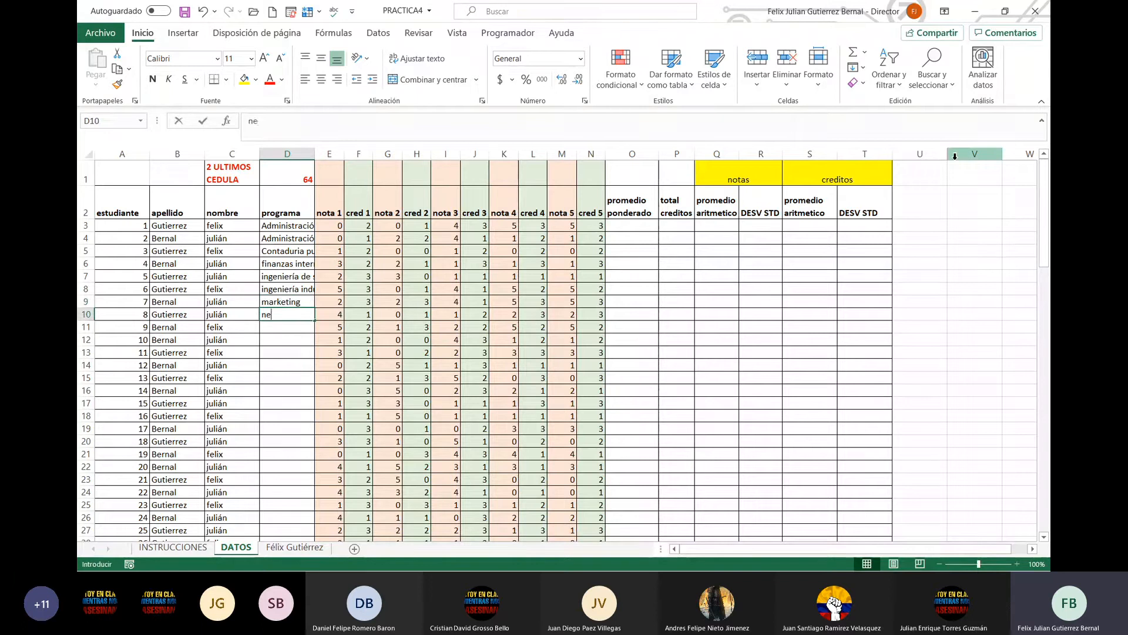
{"action": "type", "text": "gocios i"}
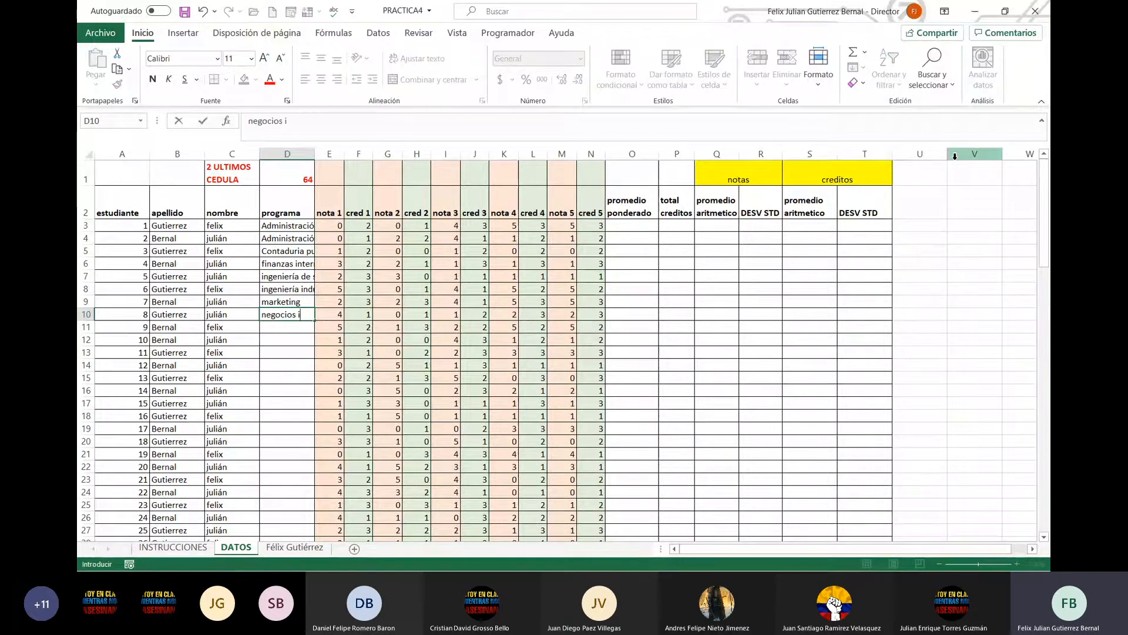
{"action": "type", "text": "nternacionales"}
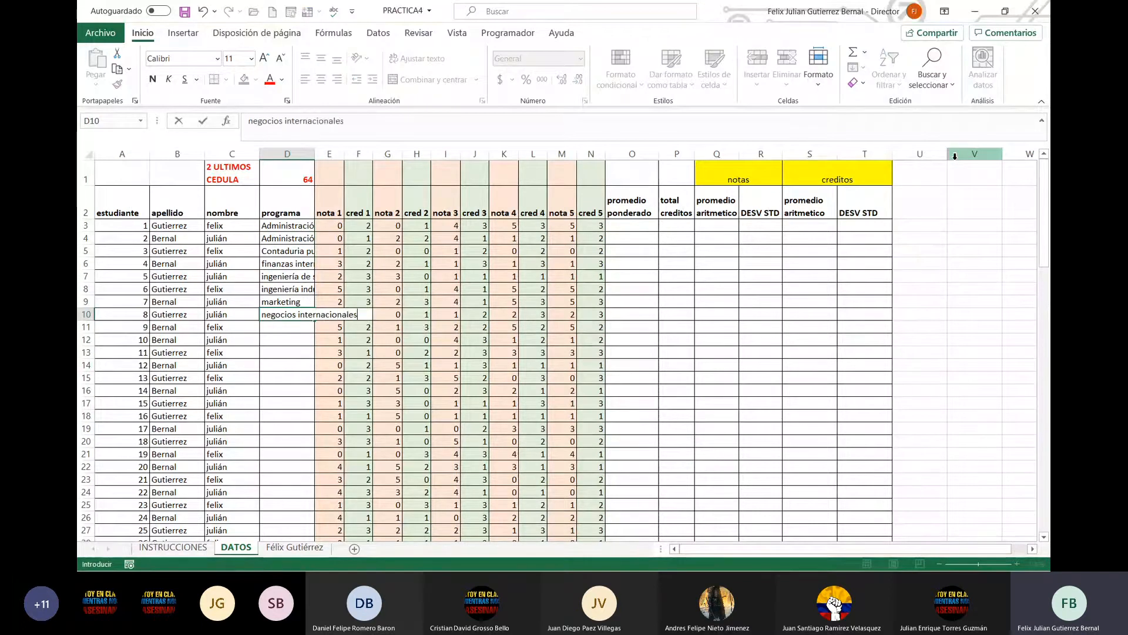
{"action": "key", "text": "Return"}
{"action": "type", "text": "negodi"}
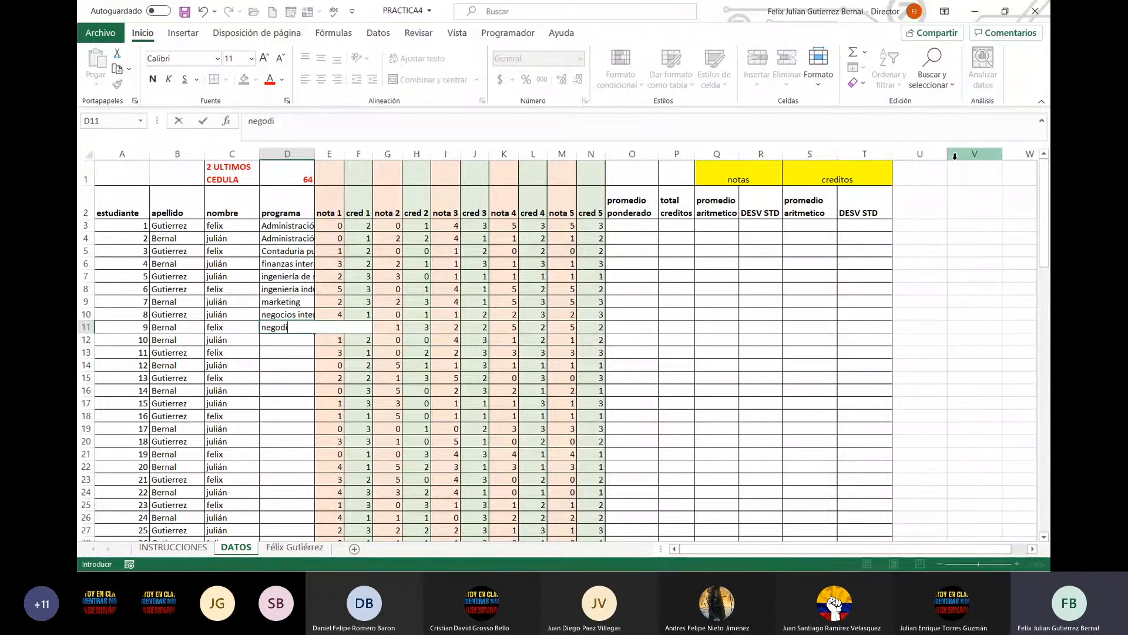
{"action": "type", "text": "os y relaciones "}
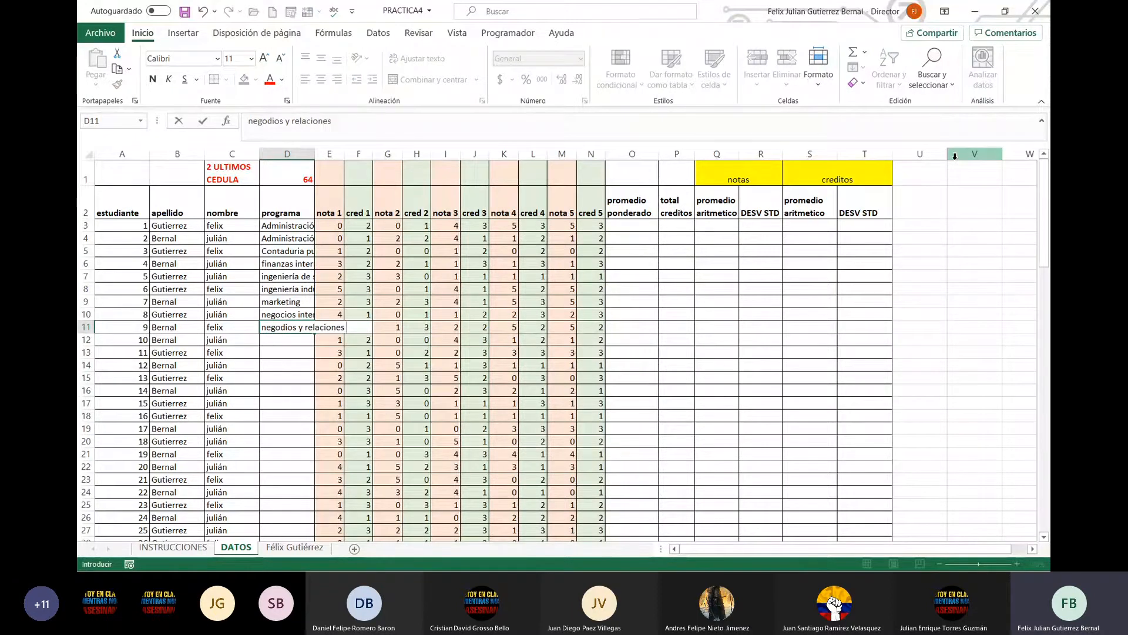
{"action": "type", "text": "internaciona"}
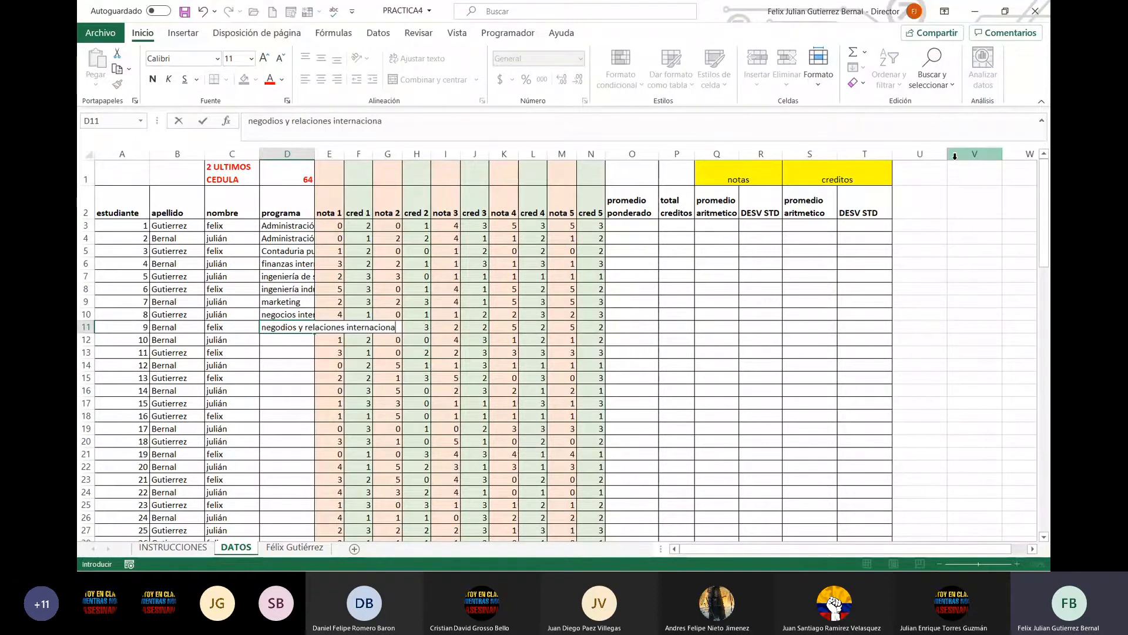
{"action": "type", "text": "les"}
{"action": "key", "text": "Return"}
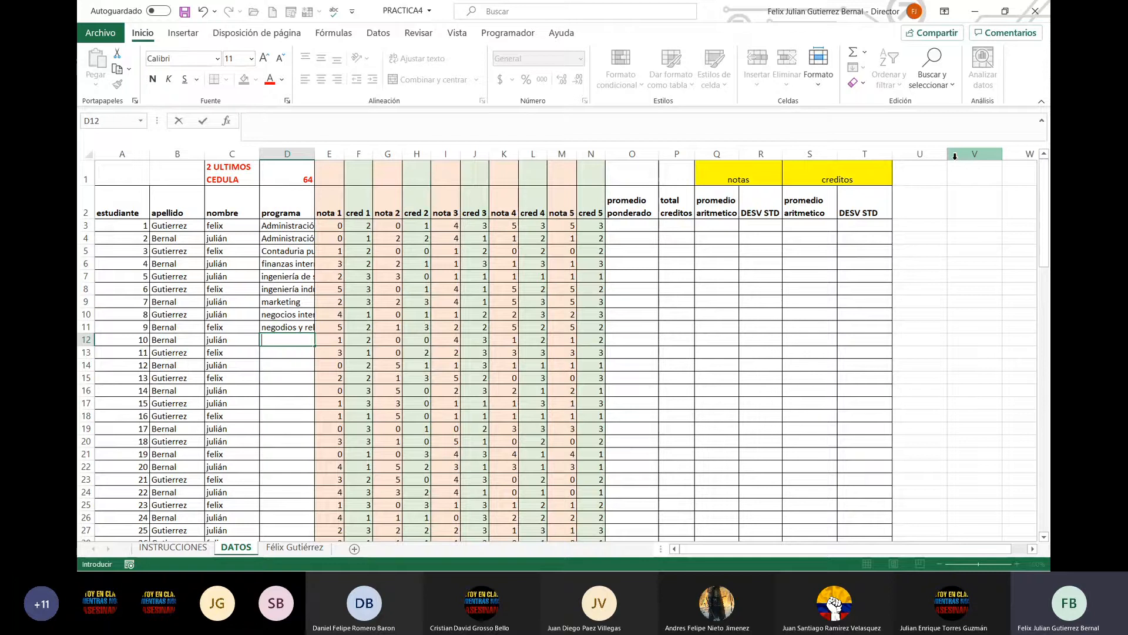
Copy the nine program names D3:D11 and paste them repeatedly from D12 down to D65
{"action": "left_click", "coordinate": [285, 230]}
{"action": "left_click_drag", "start_coordinate": [285, 229], "coordinate": [307, 327]}
{"action": "key", "text": "ctrl+c"}
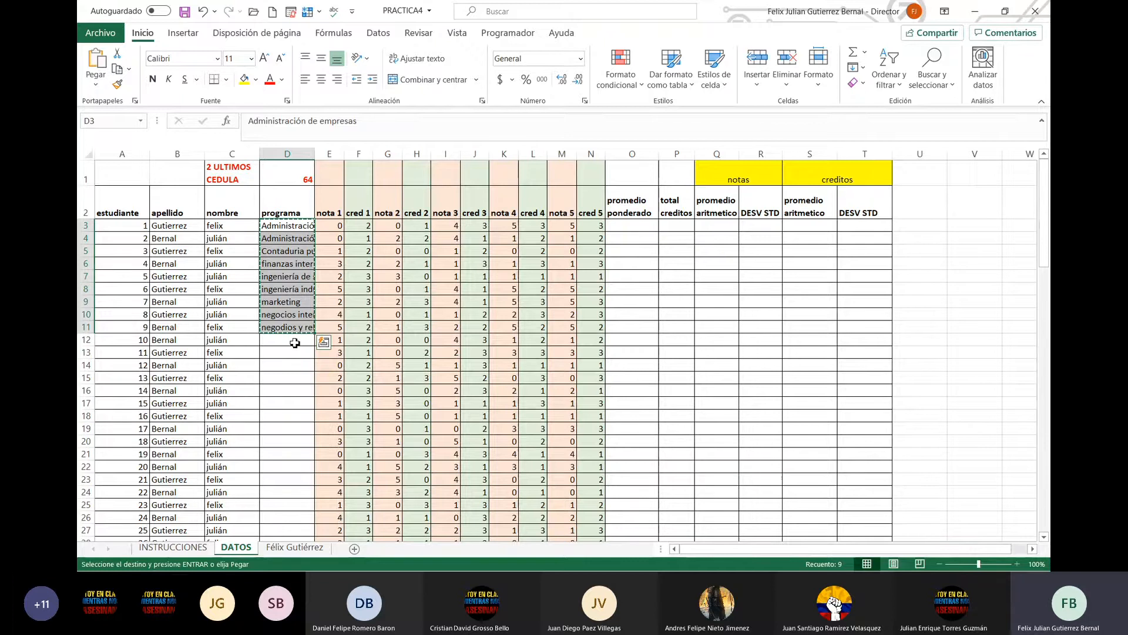
{"action": "left_click", "coordinate": [295, 343]}
{"action": "key", "text": "ctrl+v"}
{"action": "left_click", "coordinate": [299, 456]}
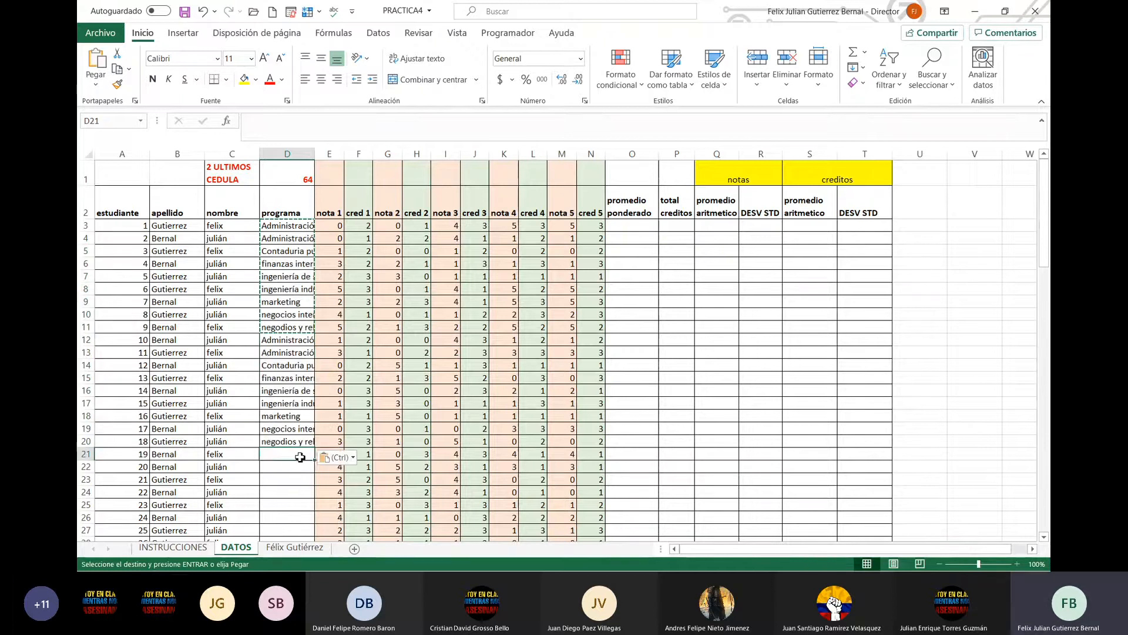
{"action": "key", "text": "ctrl+v"}
{"action": "scroll", "coordinate": [300, 457], "scroll_direction": "down", "scroll_amount": 4}
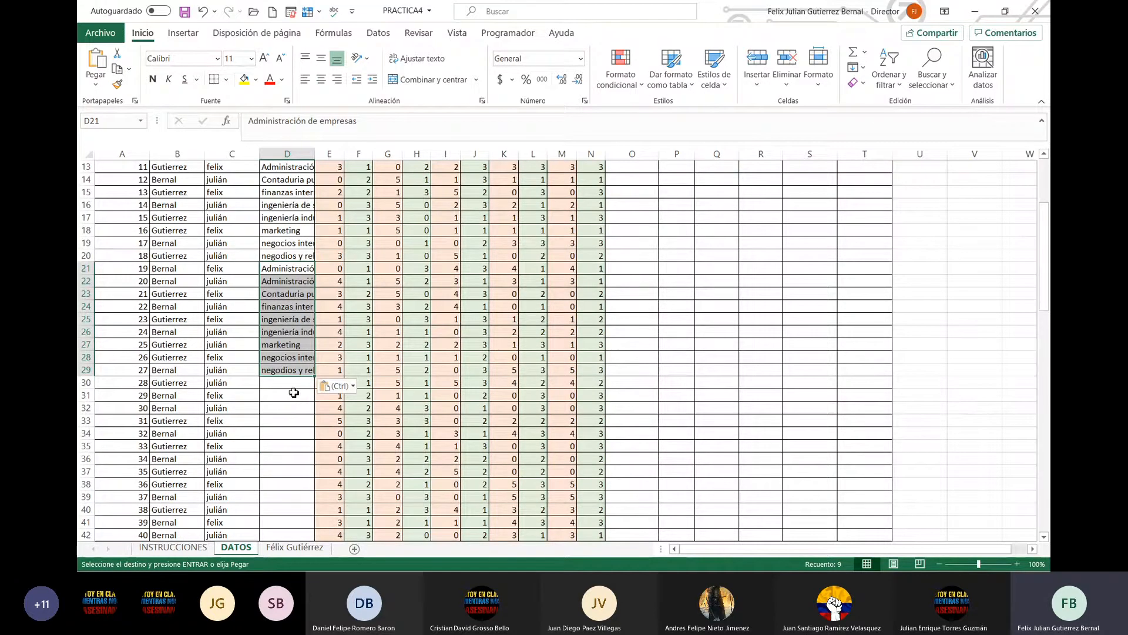
{"action": "left_click", "coordinate": [296, 387]}
{"action": "key", "text": "ctrl+v"}
{"action": "left_click", "coordinate": [301, 497]}
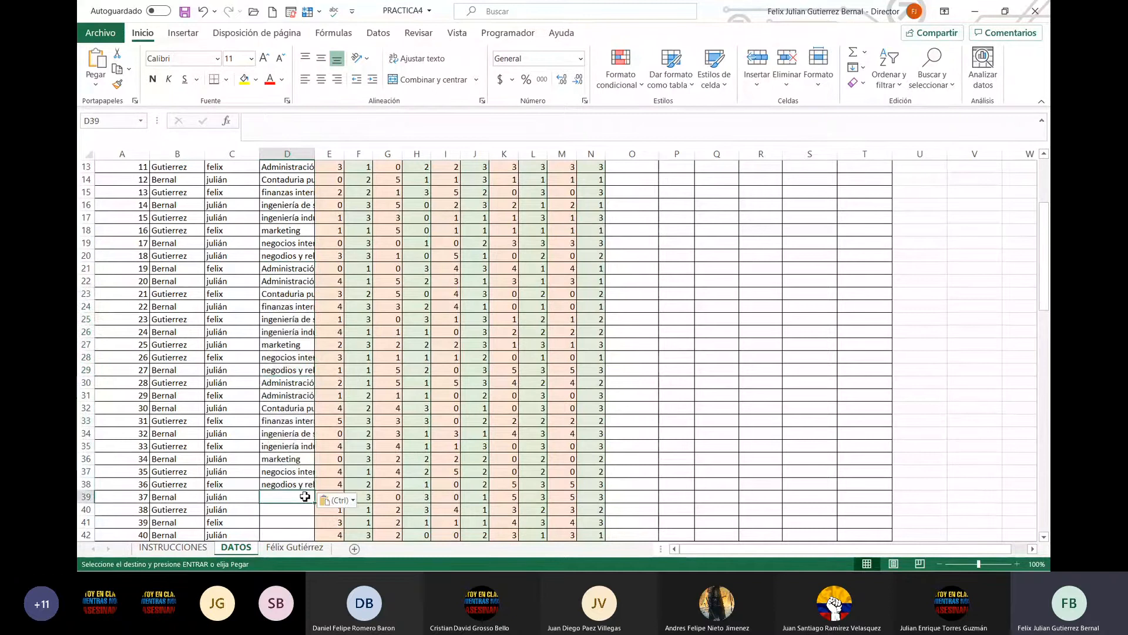
{"action": "key", "text": "ctrl+v"}
{"action": "scroll", "coordinate": [324, 457], "scroll_direction": "down", "scroll_amount": 3}
{"action": "scroll", "coordinate": [324, 457], "scroll_direction": "down", "scroll_amount": 2}
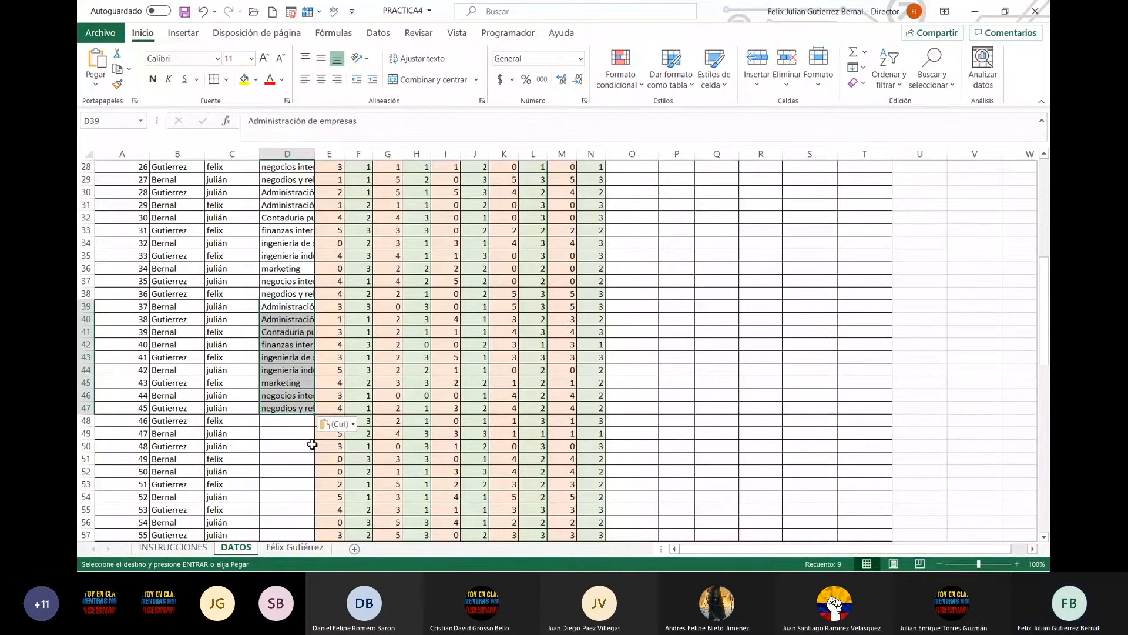
{"action": "left_click", "coordinate": [312, 443]}
{"action": "key", "text": "ctrl+v"}
{"action": "scroll", "coordinate": [309, 434], "scroll_direction": "down", "scroll_amount": 5}
{"action": "left_click", "coordinate": [293, 345]}
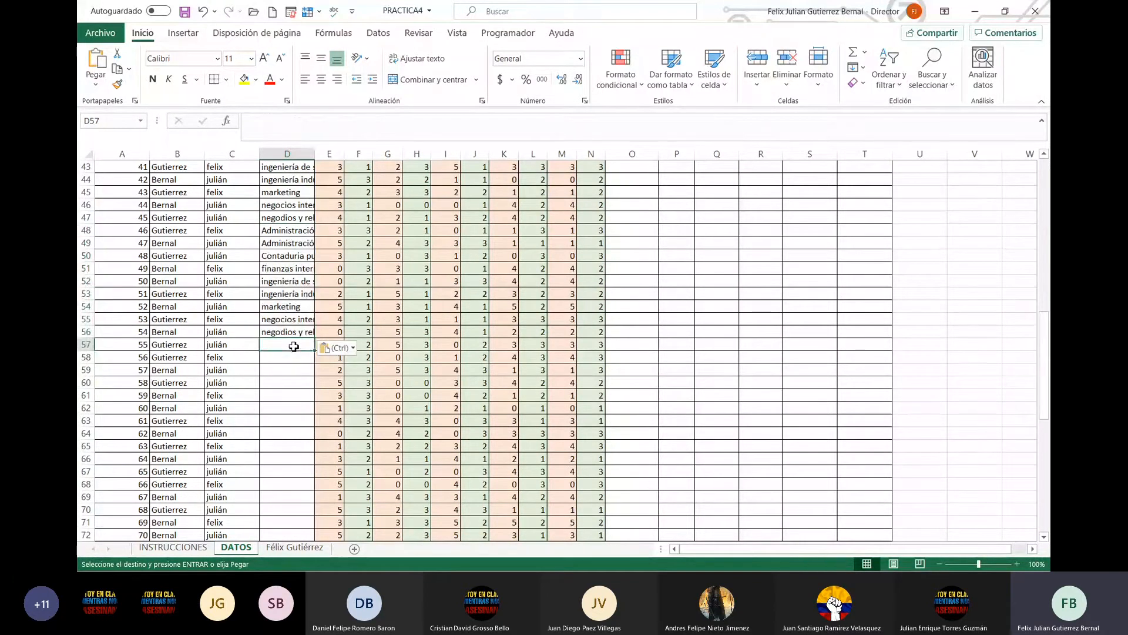
{"action": "key", "text": "ctrl+v"}
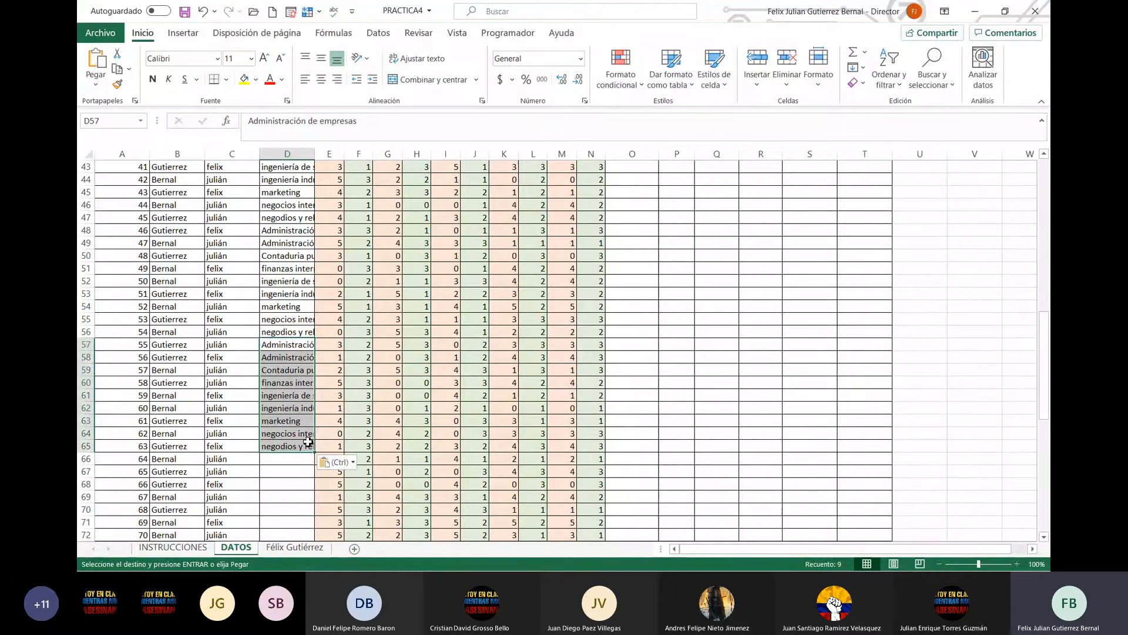
Copy the program names in D42:D65 and paste them starting at D66
{"action": "key", "text": "Down"}
{"action": "key", "text": "Down"}
{"action": "key", "text": "Left"}
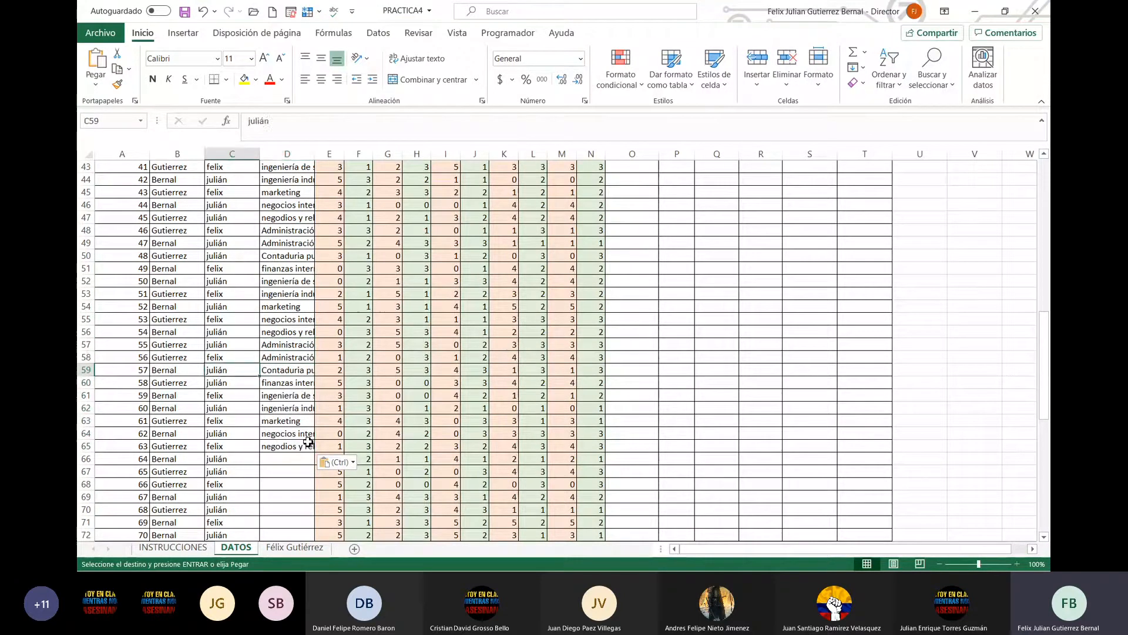
{"action": "key", "text": "Right"}
{"action": "key", "text": "Up"}
{"action": "key", "text": "Up"}
{"action": "key", "text": "Up"}
{"action": "key", "text": "Up"}
{"action": "key", "text": "Up"}
{"action": "key", "text": "Up"}
{"action": "key", "text": "Up"}
{"action": "key", "text": "Up"}
{"action": "key", "text": "Up"}
{"action": "key", "text": "Up"}
{"action": "key", "text": "Up"}
{"action": "key", "text": "Up"}
{"action": "key", "text": "Down"}
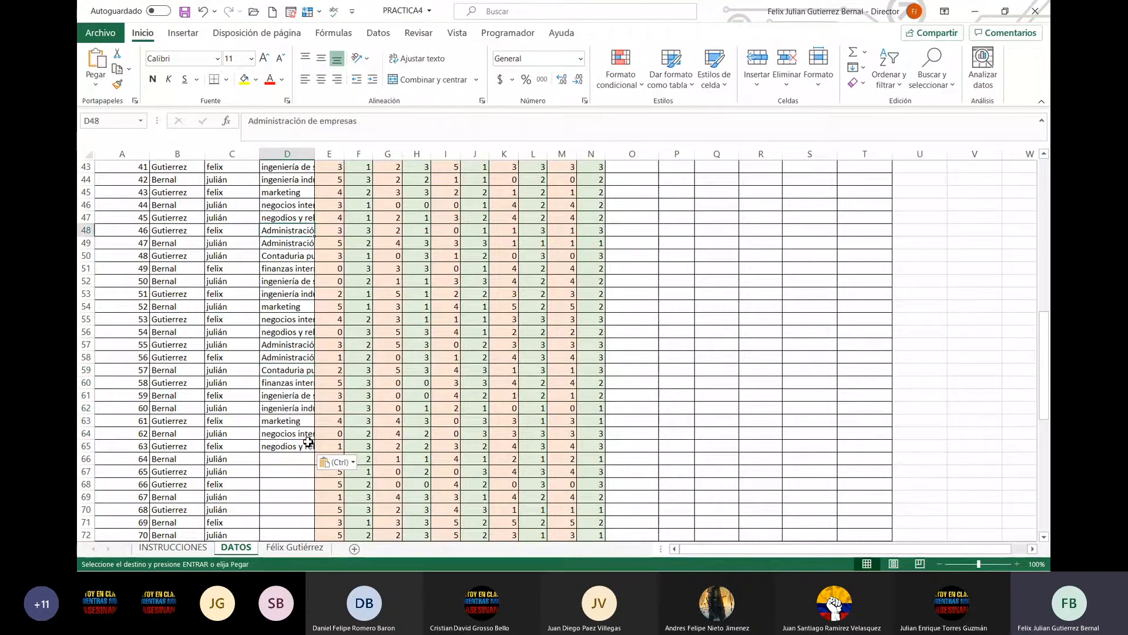
{"action": "key", "text": "Up"}
{"action": "key", "text": "Up"}
{"action": "key", "text": "Up"}
{"action": "key", "text": "Up"}
{"action": "key", "text": "Up"}
{"action": "key", "text": "Up"}
{"action": "key", "text": "Up"}
{"action": "key", "text": "Down"}
{"action": "key", "text": "shift+Down"}
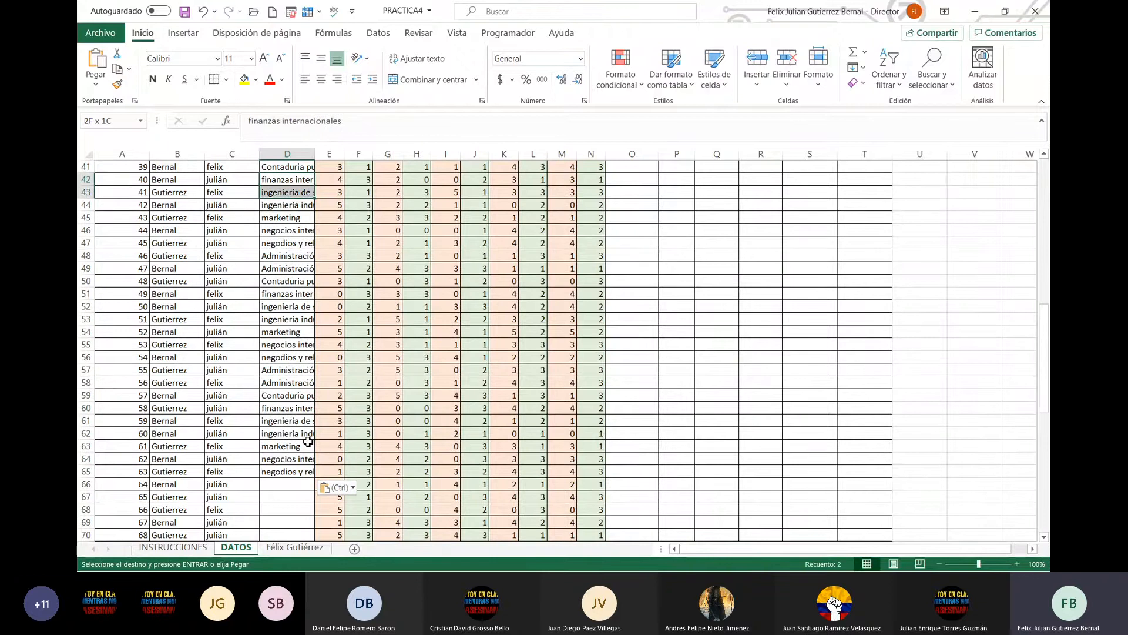
{"action": "key", "text": "shift+Down"}
{"action": "key", "text": "shift+Down"}
{"action": "key", "text": "shift+Down"}
{"action": "key", "text": "shift+Down"}
{"action": "key", "text": "shift+Down"}
{"action": "key", "text": "shift+Down"}
{"action": "key", "text": "shift+Down"}
{"action": "key", "text": "shift+Down"}
{"action": "key", "text": "shift+Down"}
{"action": "key", "text": "shift+Down"}
{"action": "key", "text": "shift+Down"}
{"action": "key", "text": "shift+Down"}
{"action": "key", "text": "shift+Down"}
{"action": "key", "text": "shift+Down"}
{"action": "key", "text": "shift+Down"}
{"action": "key", "text": "shift+Down"}
{"action": "key", "text": "shift+Down"}
{"action": "key", "text": "shift+Down"}
{"action": "key", "text": "shift+Down"}
{"action": "key", "text": "shift+Down"}
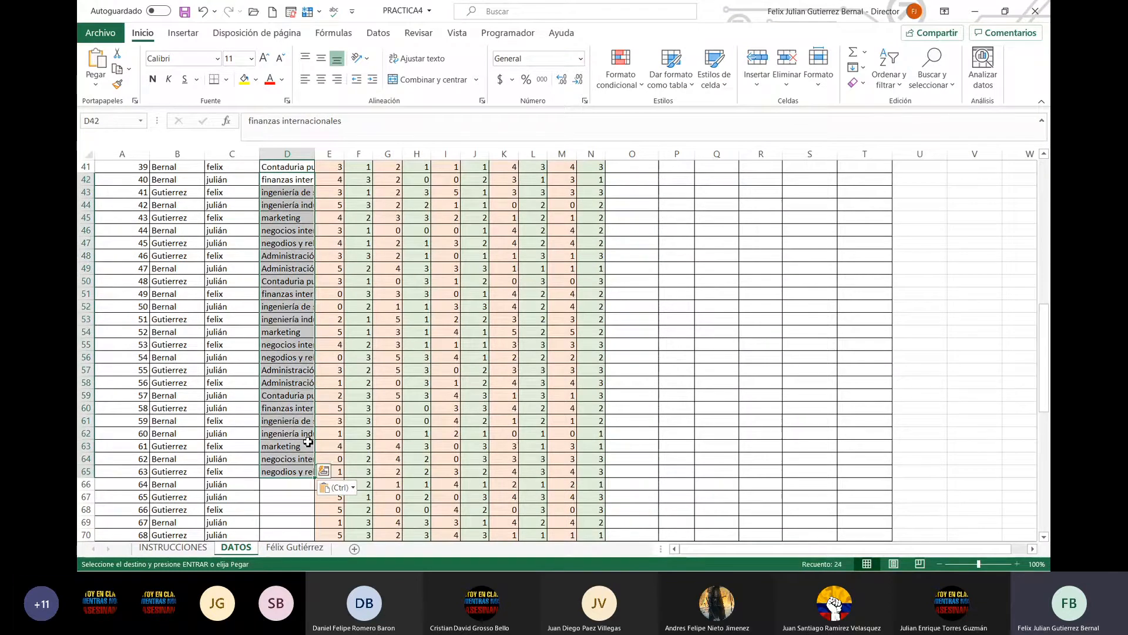
{"action": "key", "text": "ctrl+Down"}
{"action": "key", "text": "Down"}
{"action": "key", "text": "ctrl+v"}
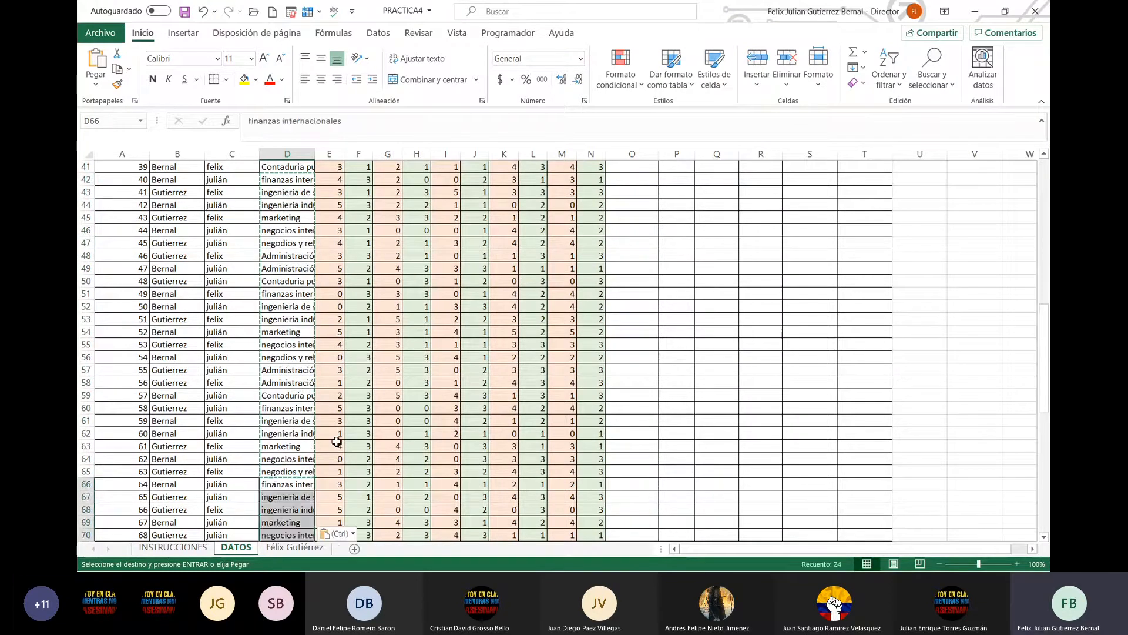
Paste the same program names again starting at D90
{"action": "key", "text": "Down"}
{"action": "key", "text": "Down"}
{"action": "key", "text": "Down"}
{"action": "key", "text": "Down"}
{"action": "key", "text": "Down"}
{"action": "key", "text": "Down"}
{"action": "key", "text": "Down"}
{"action": "key", "text": "Down"}
{"action": "key", "text": "Down"}
{"action": "key", "text": "Down"}
{"action": "key", "text": "Down"}
{"action": "key", "text": "Down"}
{"action": "key", "text": "Down"}
{"action": "key", "text": "Down"}
{"action": "key", "text": "Down"}
{"action": "key", "text": "Down"}
{"action": "key", "text": "Down"}
{"action": "key", "text": "Down"}
{"action": "key", "text": "Down"}
{"action": "key", "text": "Down"}
{"action": "key", "text": "Down"}
{"action": "key", "text": "Down"}
{"action": "key", "text": "Down"}
{"action": "key", "text": "Down"}
{"action": "key", "text": "Down"}
{"action": "key", "text": "Down"}
{"action": "key", "text": "Down"}
{"action": "key", "text": "Down"}
{"action": "key", "text": "Down"}
{"action": "key", "text": "Down"}
{"action": "key", "text": "Down"}
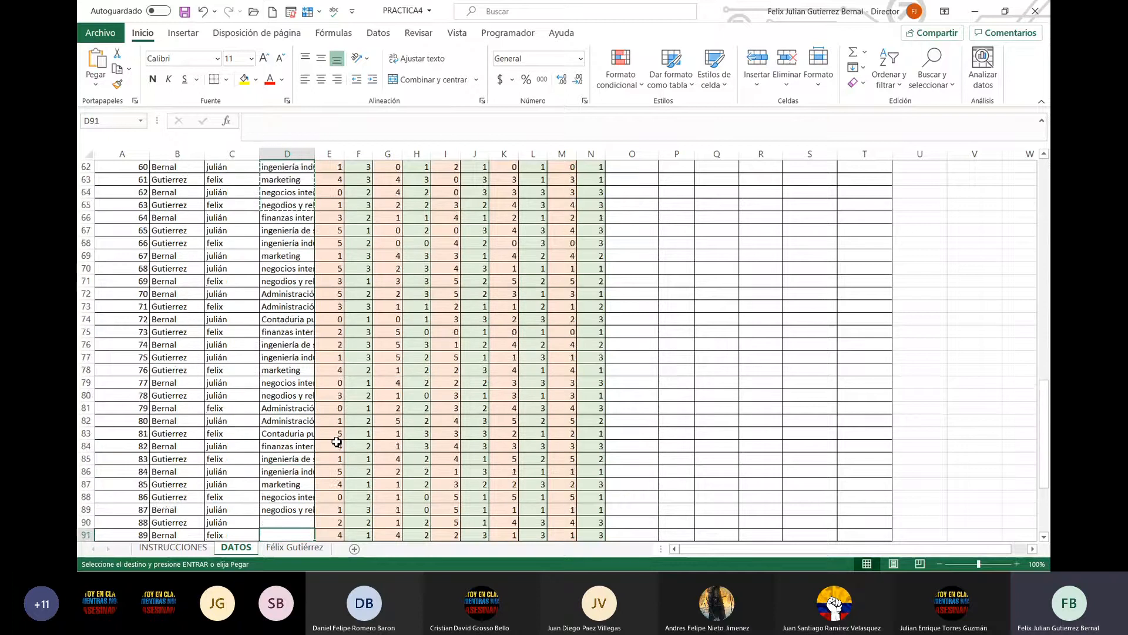
{"action": "key", "text": "Up"}
{"action": "key", "text": "Up"}
{"action": "key", "text": "ctrl+Up"}
{"action": "key", "text": "Down"}
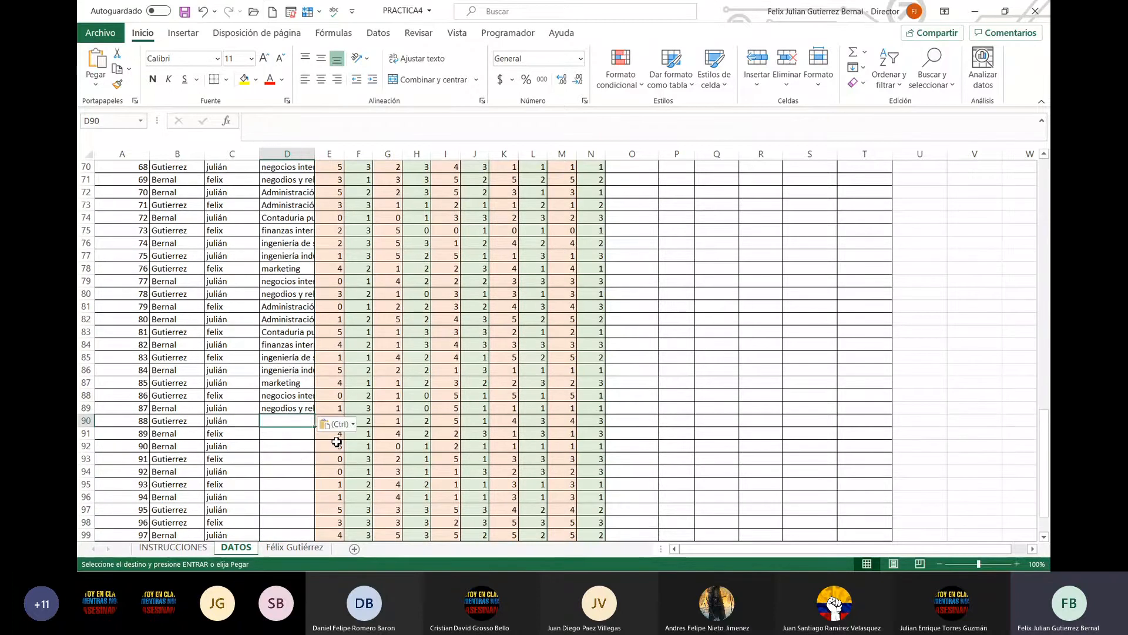
{"action": "key", "text": "ctrl+v"}
{"action": "key", "text": "Down"}
{"action": "key", "text": "Down"}
{"action": "key", "text": "Down"}
{"action": "key", "text": "Down"}
{"action": "key", "text": "Down"}
{"action": "key", "text": "Down"}
{"action": "key", "text": "Down"}
{"action": "key", "text": "Down"}
{"action": "key", "text": "Down"}
{"action": "key", "text": "Down"}
{"action": "key", "text": "Down"}
{"action": "key", "text": "Down"}
{"action": "key", "text": "Down"}
{"action": "key", "text": "Down"}
{"action": "key", "text": "Down"}
{"action": "key", "text": "Down"}
{"action": "key", "text": "Down"}
{"action": "key", "text": "Down"}
{"action": "key", "text": "Down"}
{"action": "key", "text": "Down"}
{"action": "key", "text": "Down"}
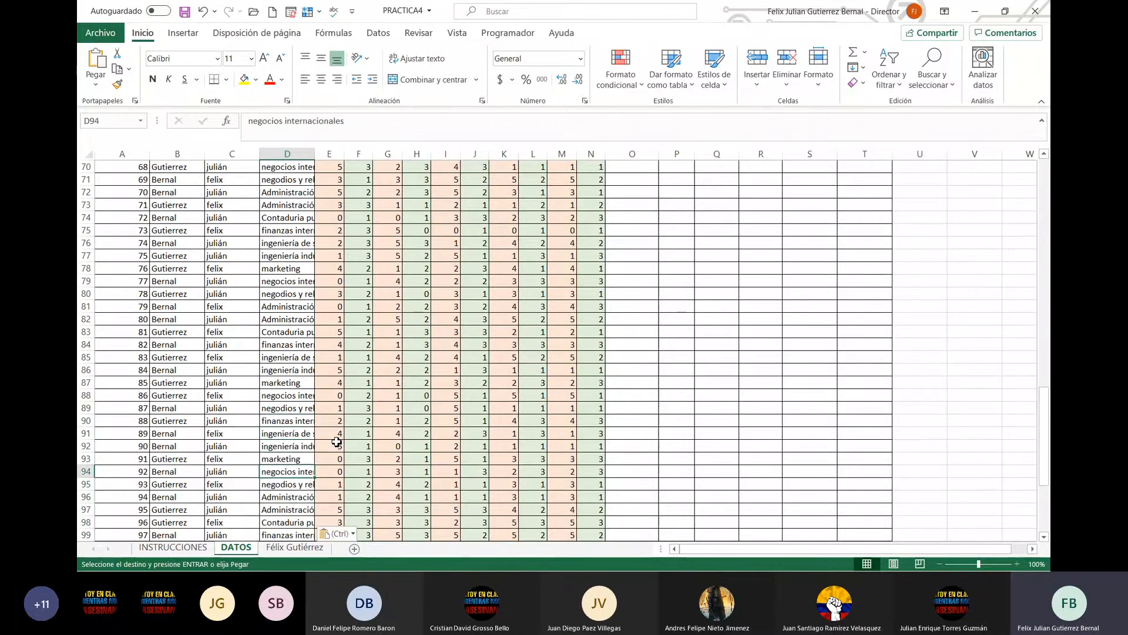
Clear the surplus program names in D103:D113 below the table
{"action": "key", "text": "Up"}
{"action": "key", "text": "Up"}
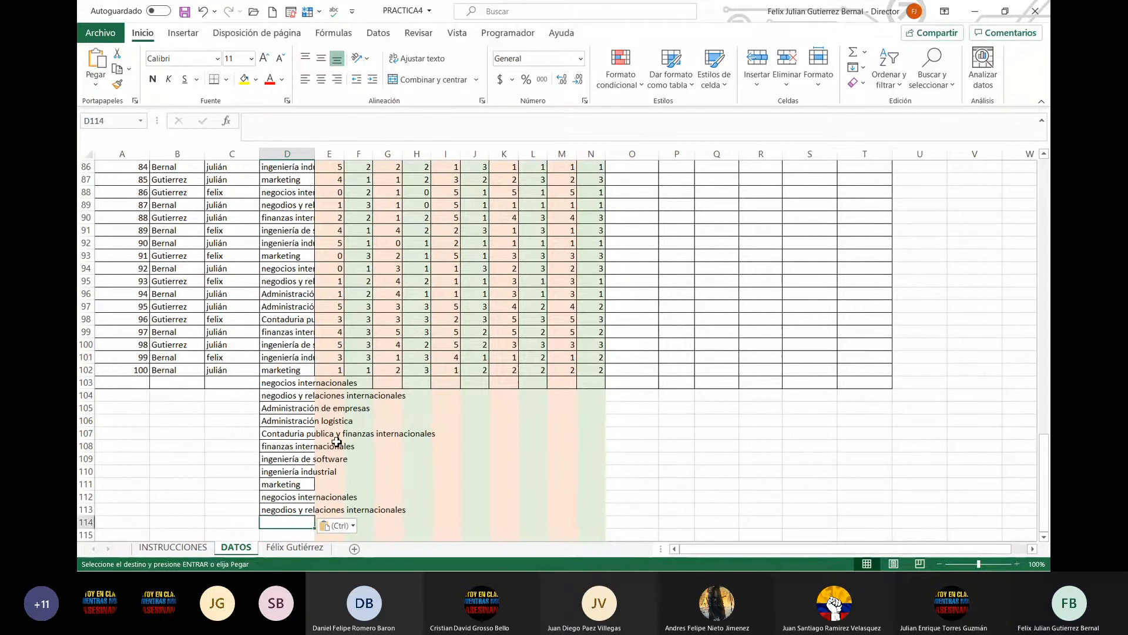
{"action": "key", "text": "shift+Up"}
{"action": "key", "text": "shift+Up"}
{"action": "key", "text": "shift+Up"}
{"action": "key", "text": "shift+Up"}
{"action": "key", "text": "shift+Up"}
{"action": "key", "text": "shift+Up"}
{"action": "key", "text": "shift+Up"}
{"action": "key", "text": "shift+Up"}
{"action": "key", "text": "shift+Up"}
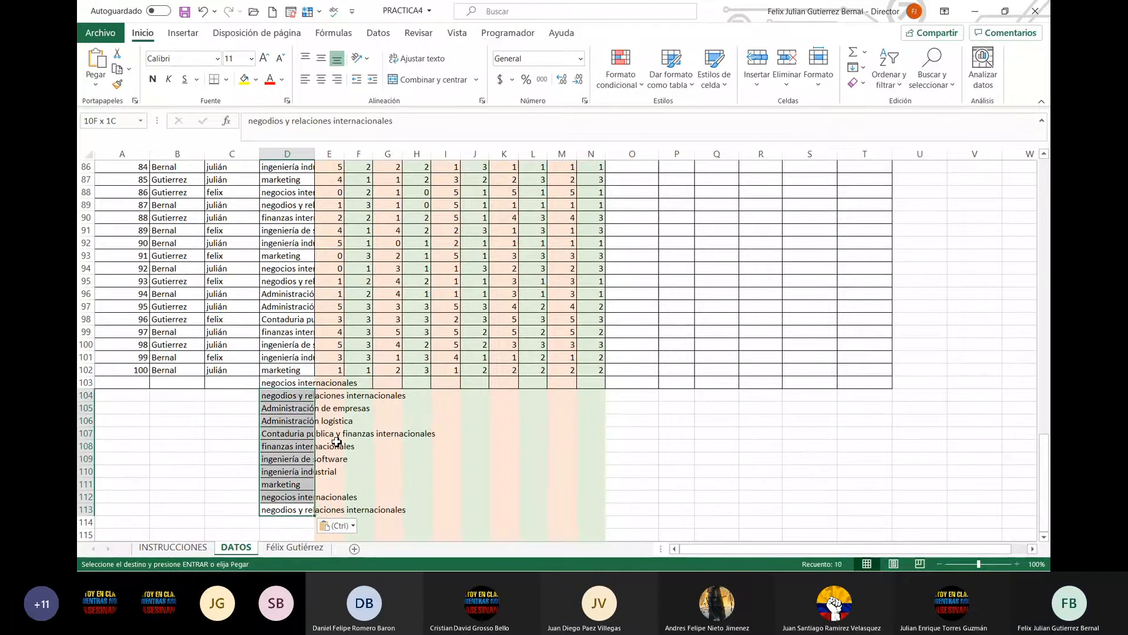
{"action": "key", "text": "Delete"}
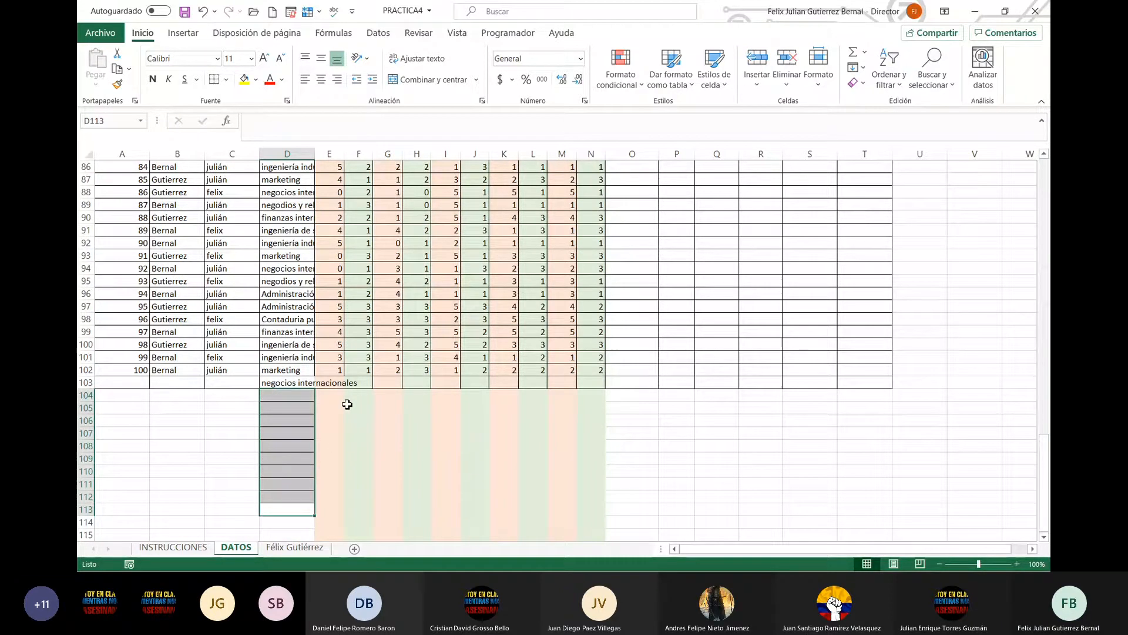
{"action": "key", "text": "Up"}
{"action": "key", "text": "Up"}
{"action": "key", "text": "Down"}
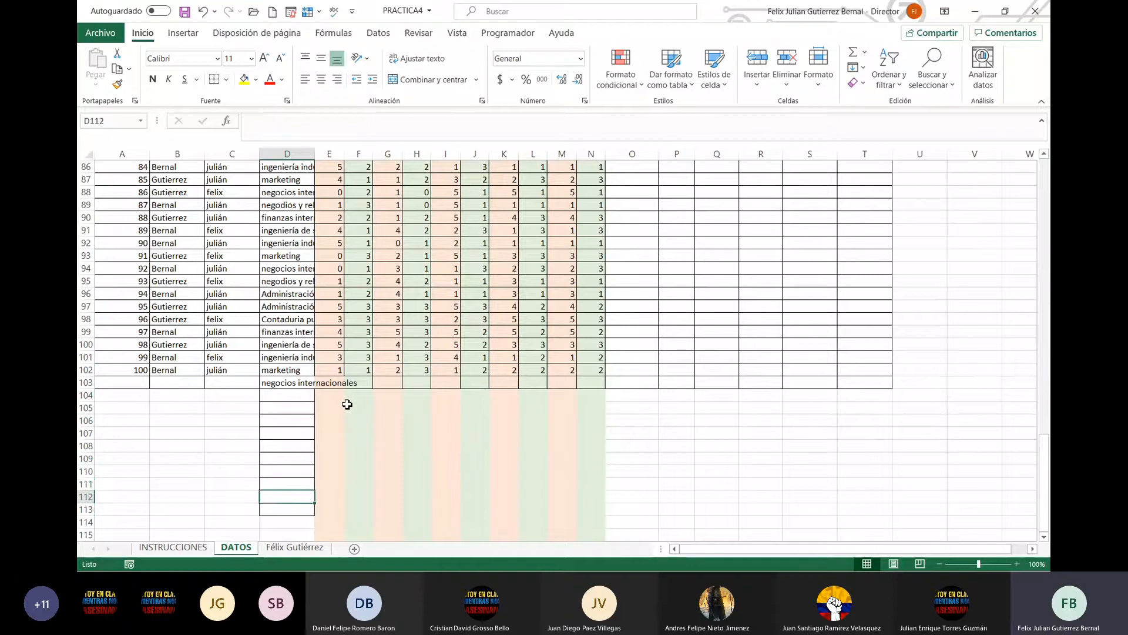
{"action": "key", "text": "Up"}
{"action": "key", "text": "Up"}
{"action": "key", "text": "Up"}
{"action": "key", "text": "Up"}
{"action": "key", "text": "Up"}
{"action": "key", "text": "Up"}
{"action": "key", "text": "Up"}
{"action": "key", "text": "Up"}
{"action": "key", "text": "Up"}
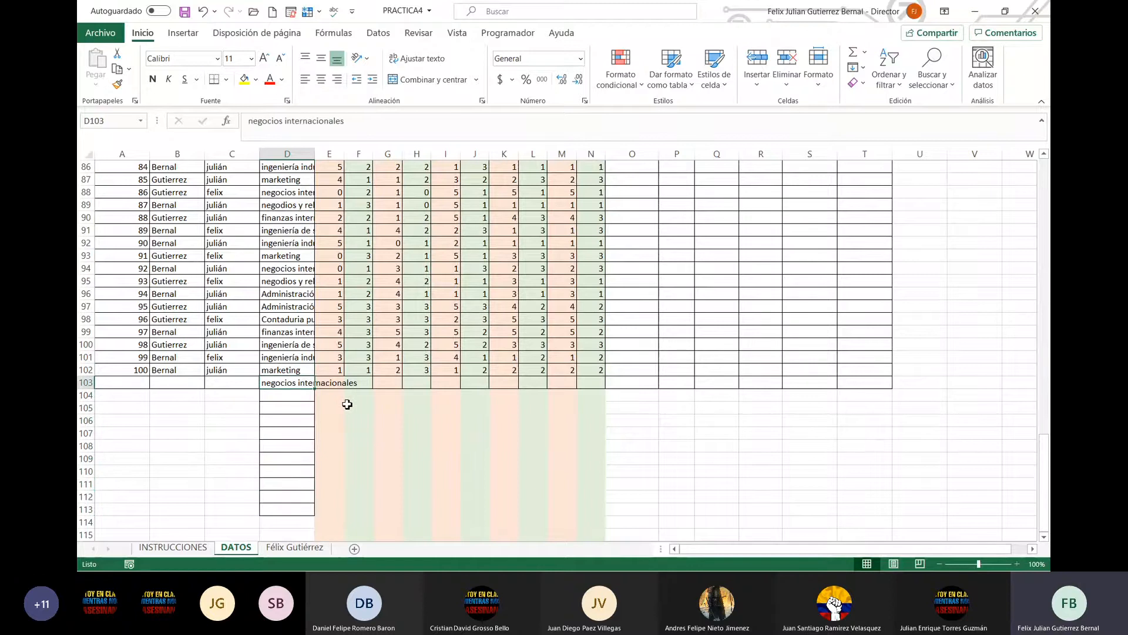
{"action": "key", "text": "Delete"}
{"action": "key", "text": "Up"}
{"action": "key", "text": "Up"}
{"action": "key", "text": "Up"}
{"action": "key", "text": "Up"}
{"action": "key", "text": "Up"}
{"action": "key", "text": "Up"}
{"action": "key", "text": "Up"}
{"action": "key", "text": "Up"}
{"action": "key", "text": "Up"}
{"action": "key", "text": "Up"}
{"action": "key", "text": "Up"}
{"action": "key", "text": "Up"}
{"action": "key", "text": "Up"}
{"action": "key", "text": "Up"}
{"action": "key", "text": "Up"}
{"action": "key", "text": "Up"}
{"action": "key", "text": "Up"}
{"action": "key", "text": "Up"}
{"action": "key", "text": "Up"}
{"action": "key", "text": "Up"}
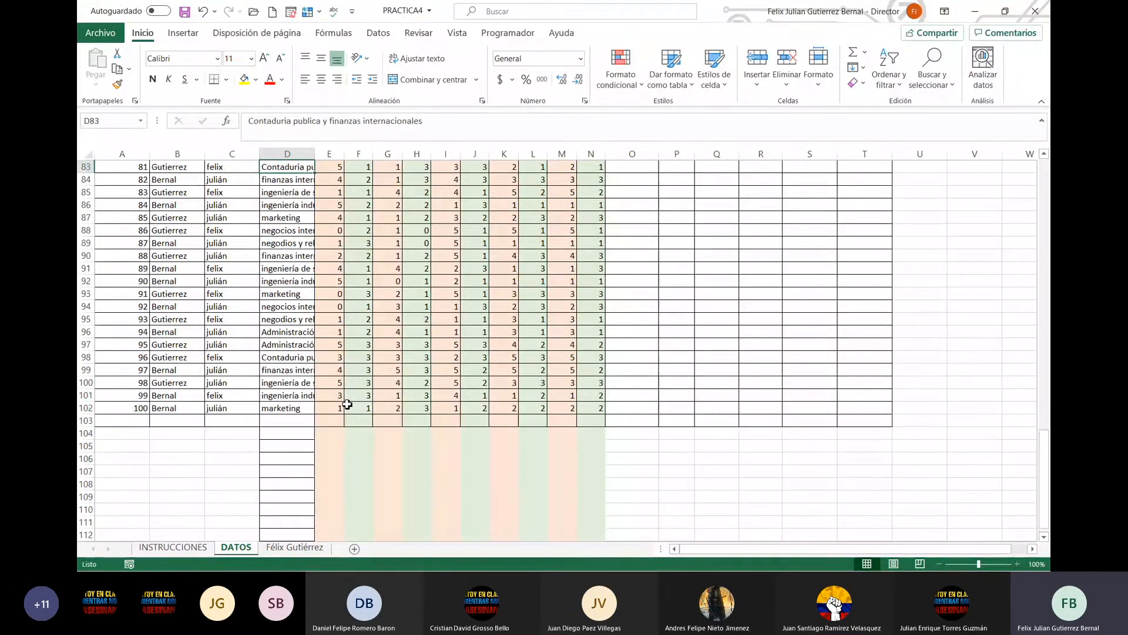
Copy B3:D102 with every student's surname, name and program from DATOS
{"action": "key", "text": "Up"}
{"action": "key", "text": "Up"}
{"action": "key", "text": "Up"}
{"action": "key", "text": "Up"}
{"action": "key", "text": "Up"}
{"action": "key", "text": "Up"}
{"action": "key", "text": "Up"}
{"action": "key", "text": "Up"}
{"action": "key", "text": "Up"}
{"action": "key", "text": "Up"}
{"action": "key", "text": "Up"}
{"action": "key", "text": "Up"}
{"action": "key", "text": "Up"}
{"action": "key", "text": "Up"}
{"action": "key", "text": "Up"}
{"action": "key", "text": "Up"}
{"action": "key", "text": "Up"}
{"action": "key", "text": "Up"}
{"action": "key", "text": "Up"}
{"action": "key", "text": "Up"}
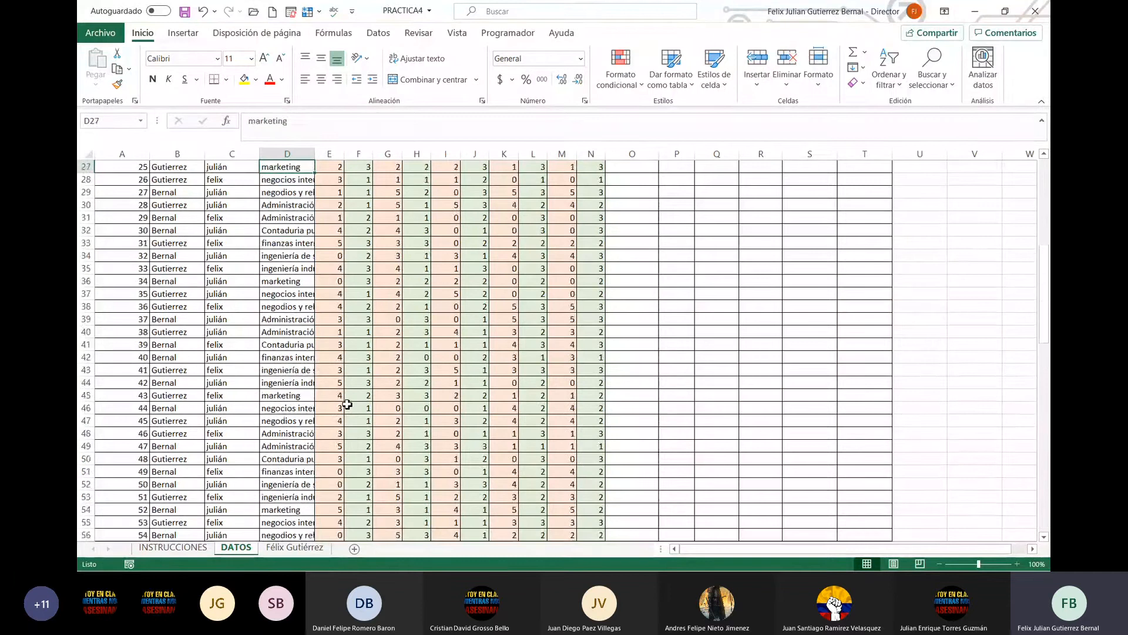
{"action": "key", "text": "Up"}
{"action": "key", "text": "Up"}
{"action": "key", "text": "Up"}
{"action": "key", "text": "Up"}
{"action": "key", "text": "Up"}
{"action": "key", "text": "Up"}
{"action": "key", "text": "Up"}
{"action": "key", "text": "Up"}
{"action": "key", "text": "Down"}
{"action": "key", "text": "Down"}
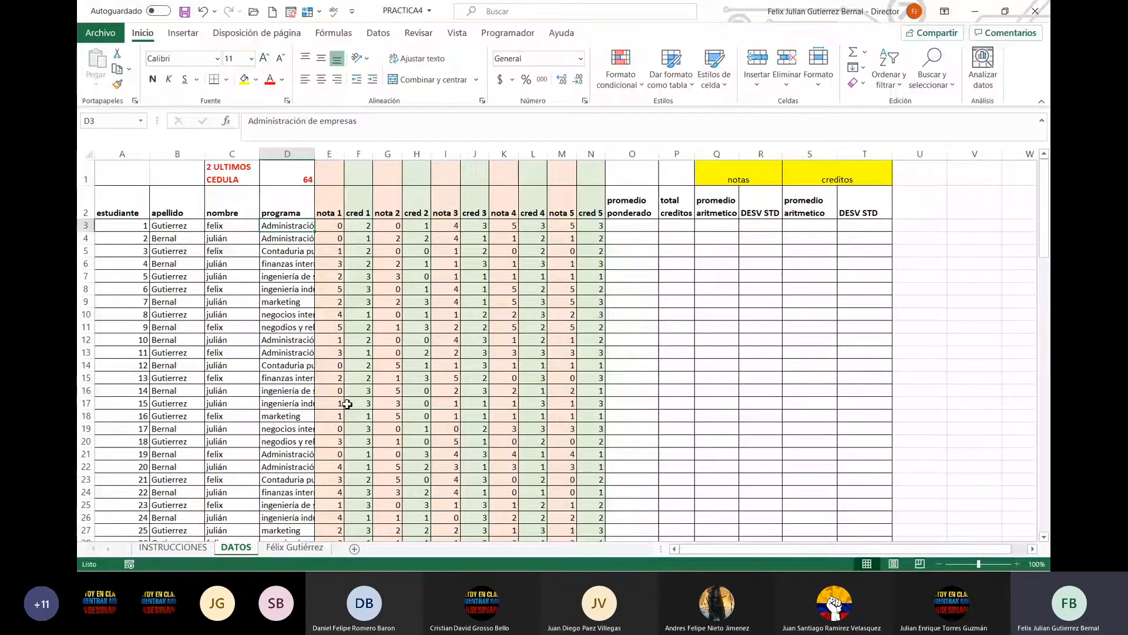
{"action": "key", "text": "Right"}
{"action": "key", "text": "Right"}
{"action": "key", "text": "Right"}
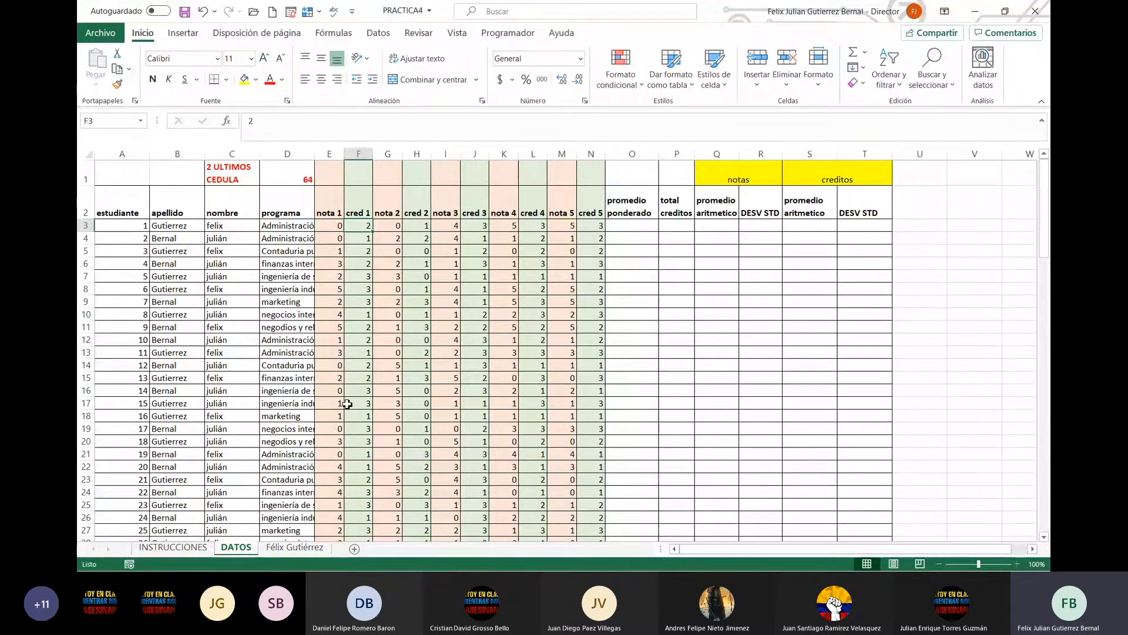
{"action": "key", "text": "Left"}
{"action": "key", "text": "Left"}
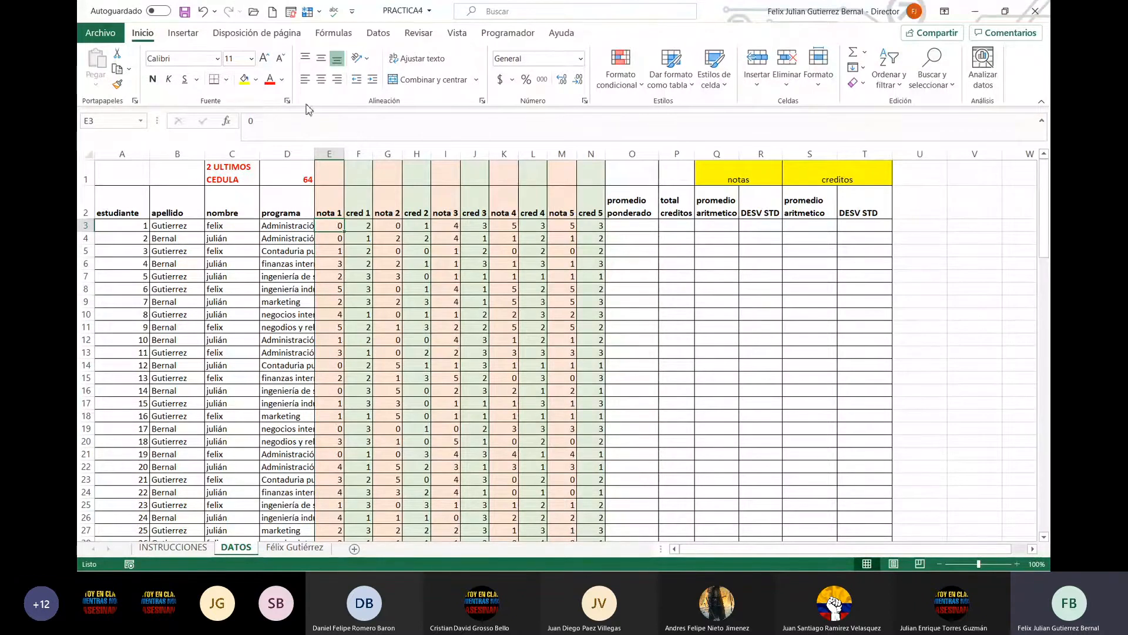
{"action": "type", "text": "="}
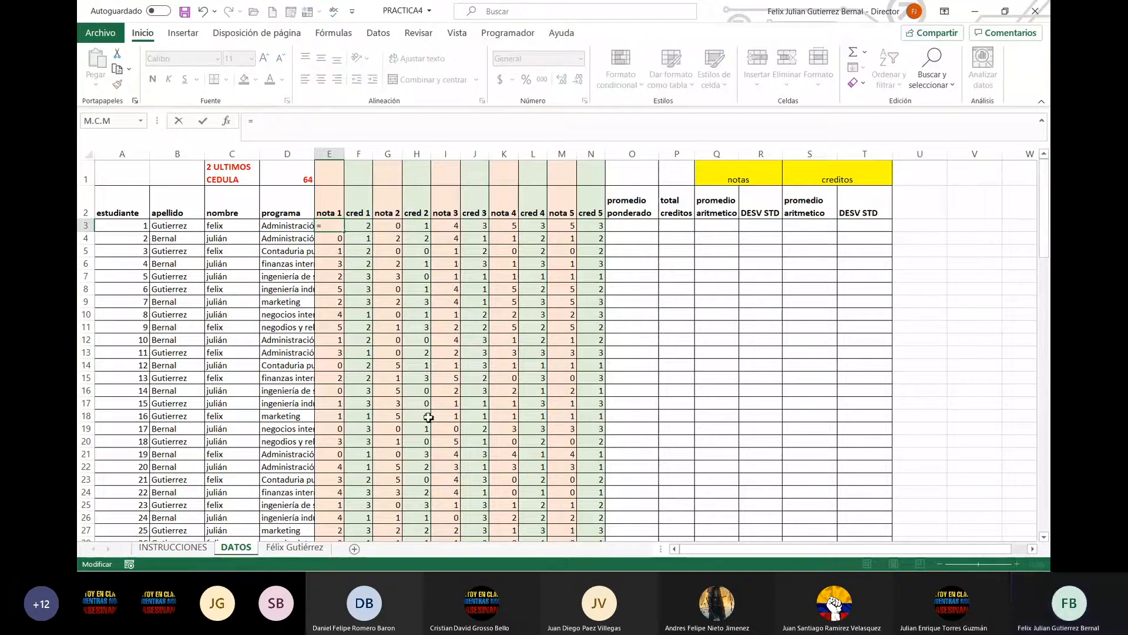
{"action": "key", "text": "Escape"}
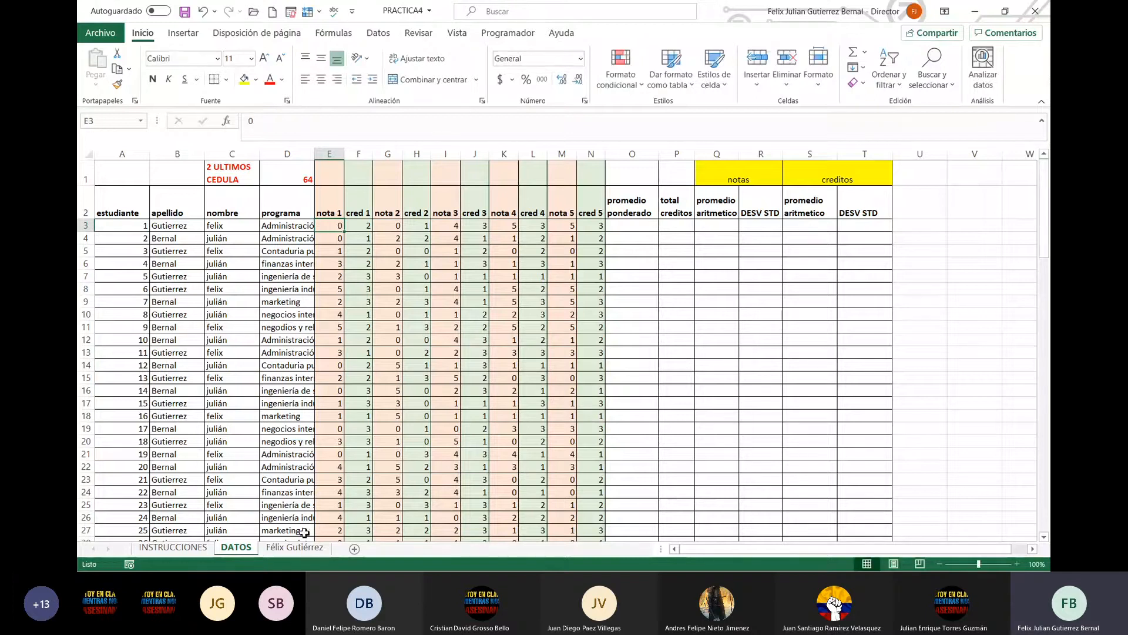
{"action": "left_click_drag", "start_coordinate": [176, 232], "coordinate": [307, 519]}
{"action": "key", "text": "ctrl+c"}
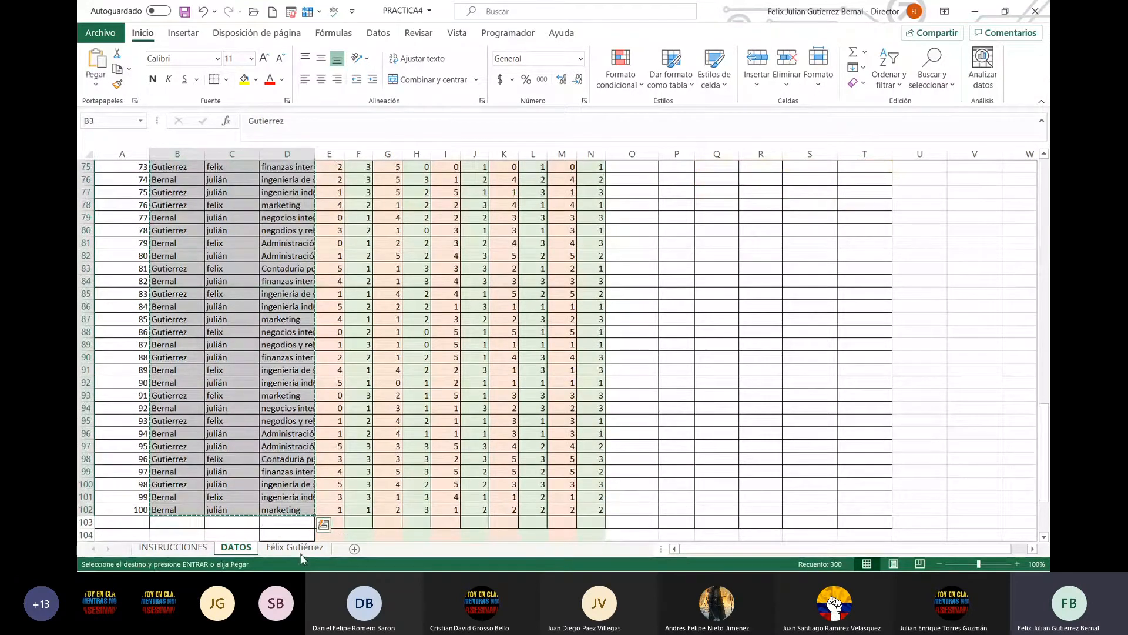
{"action": "left_click", "coordinate": [297, 548]}
{"action": "key", "text": "ctrl+v"}
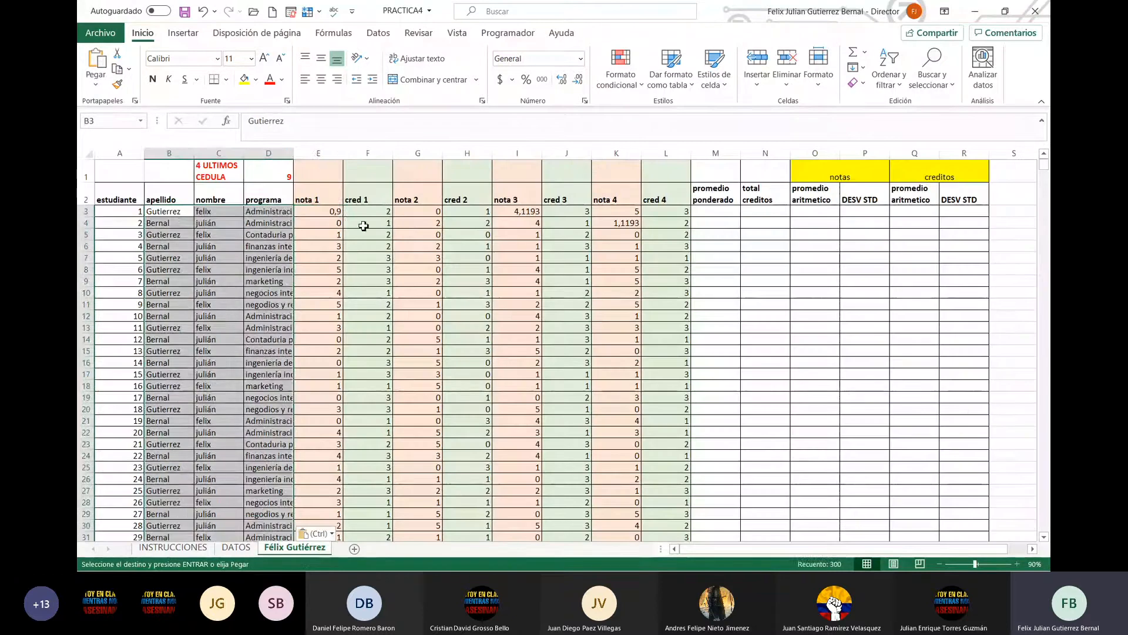
{"action": "left_click", "coordinate": [327, 212]}
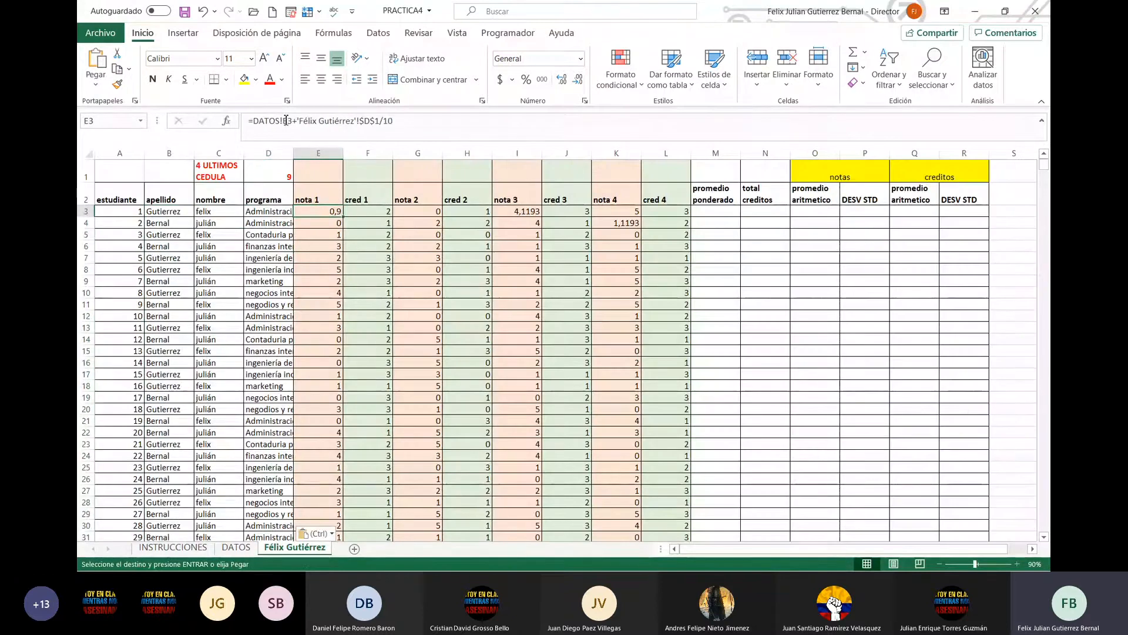
{"action": "triple_click", "coordinate": [400, 121]}
{"action": "key", "text": "BackSpace"}
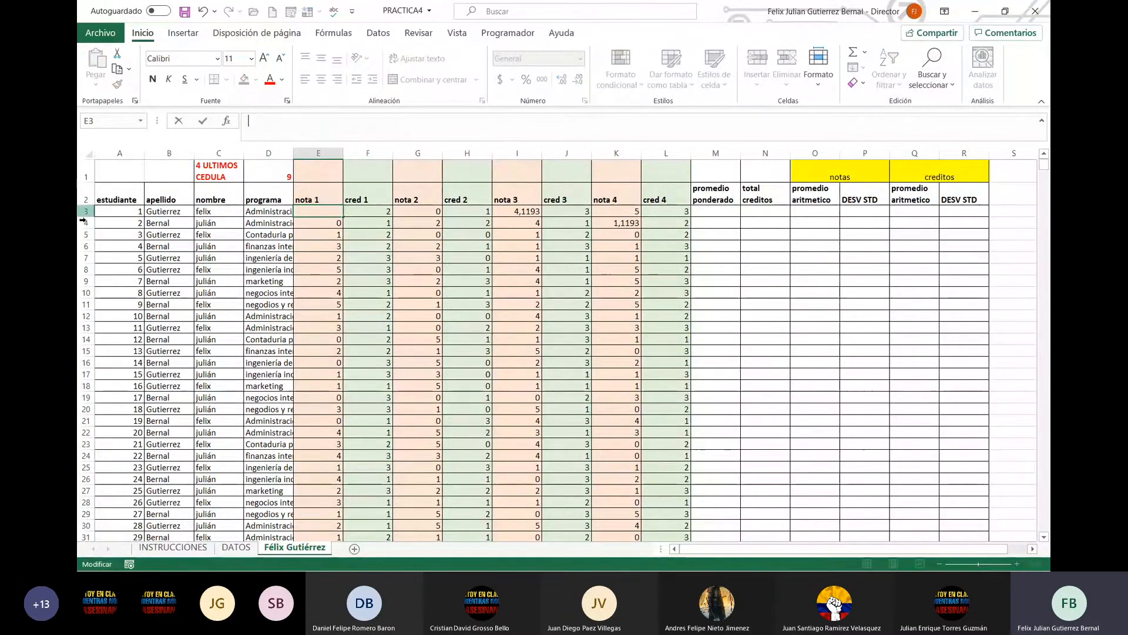
{"action": "left_click", "coordinate": [236, 547]}
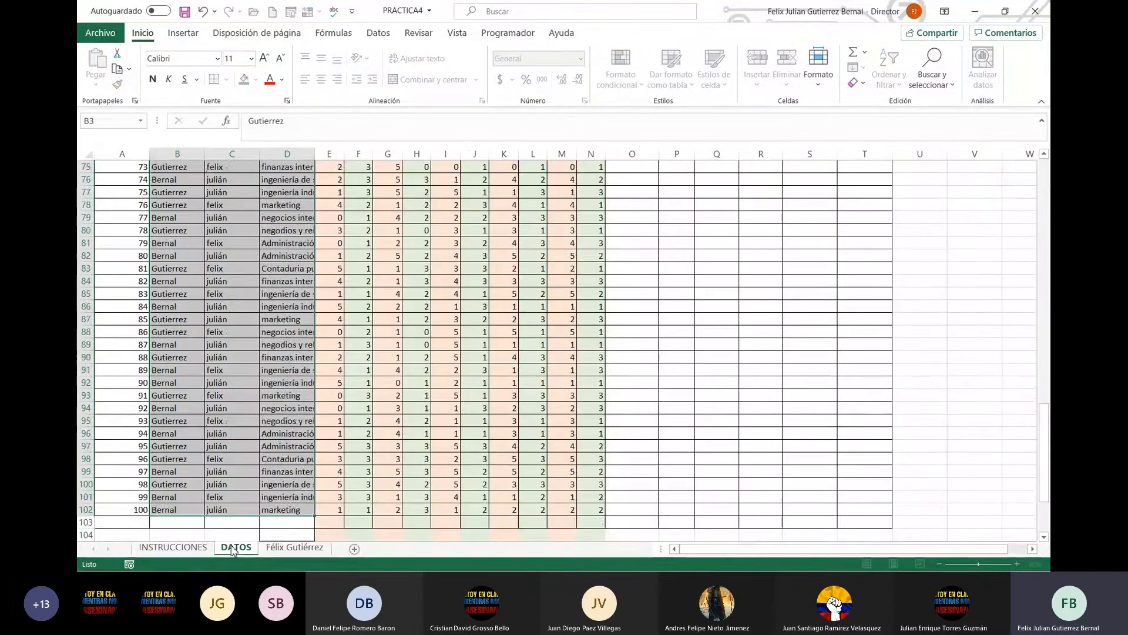
{"action": "scroll", "coordinate": [311, 309], "scroll_direction": "up", "scroll_amount": 20}
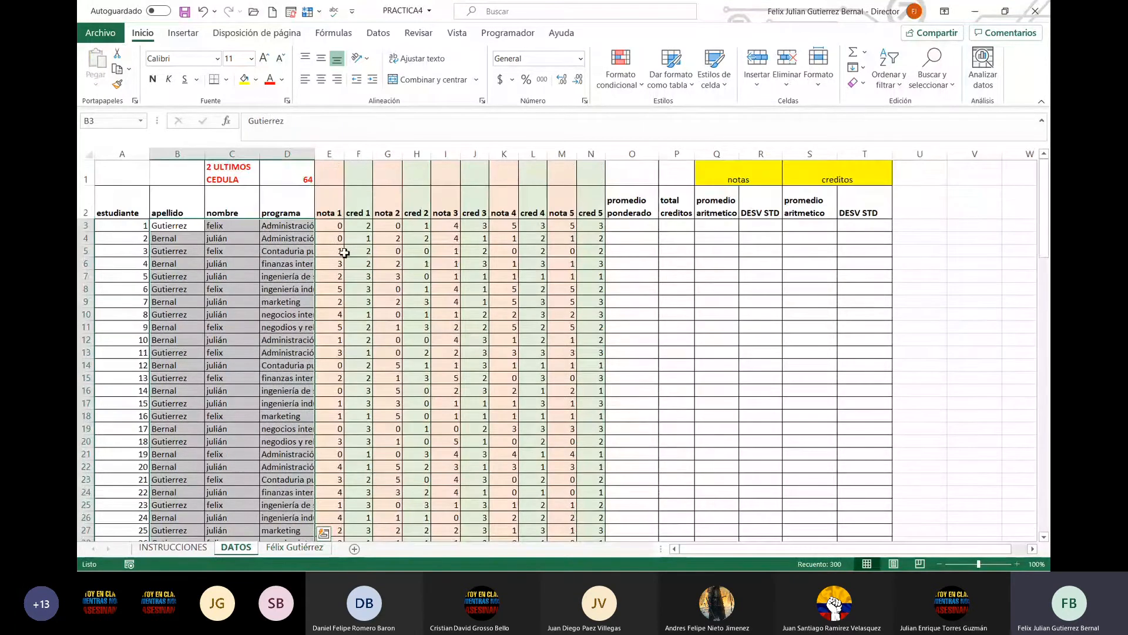
{"action": "left_click", "coordinate": [294, 547]}
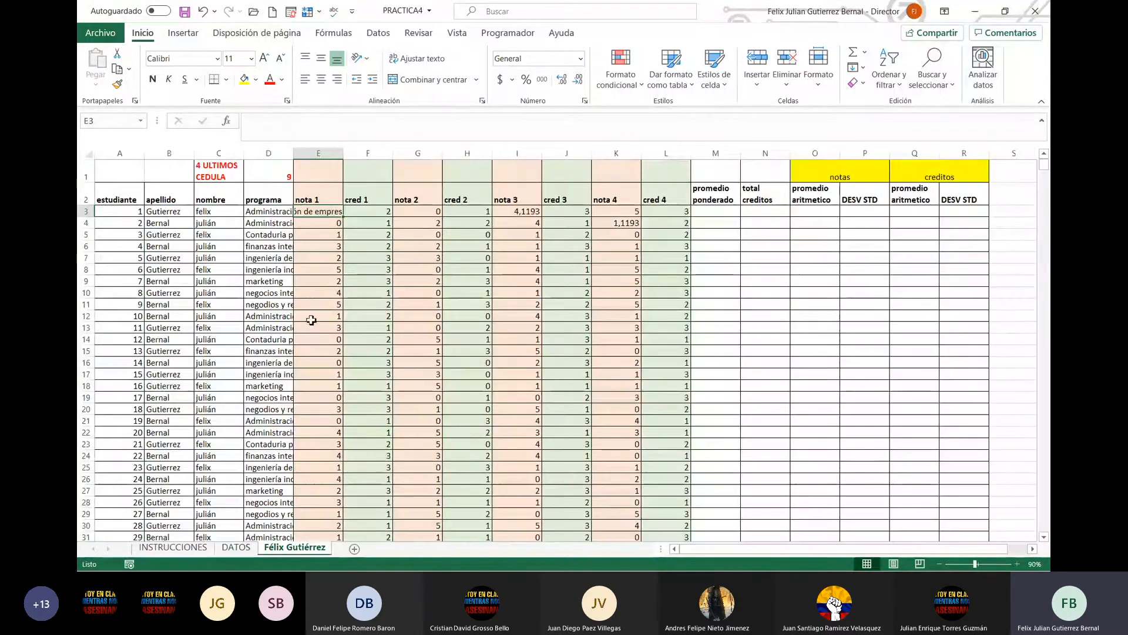
{"action": "left_click", "coordinate": [298, 122]}
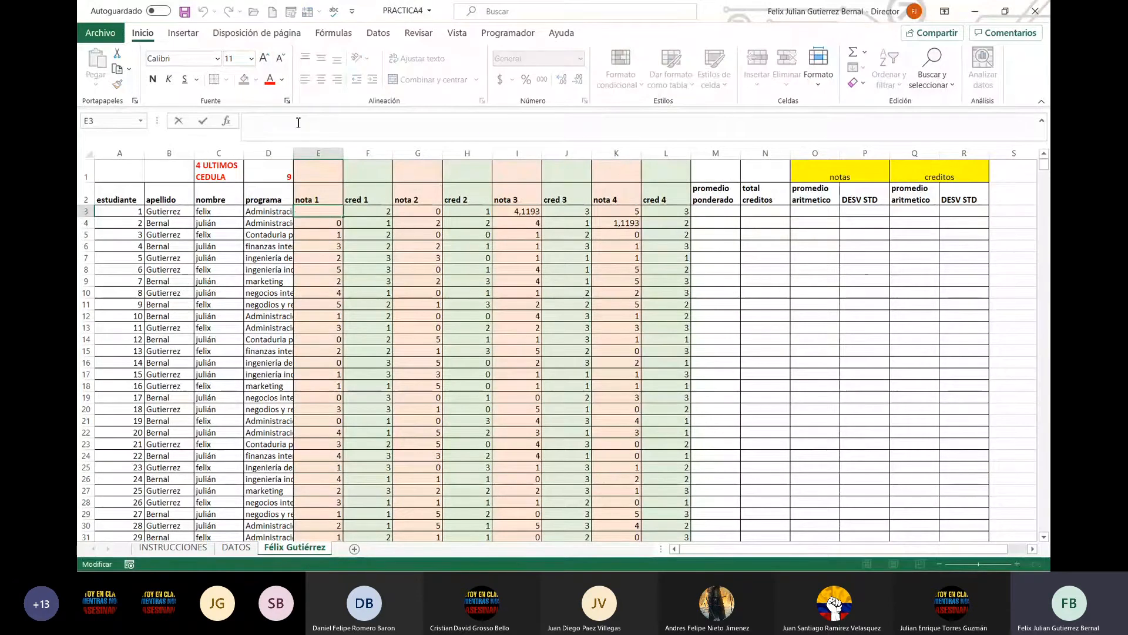
{"action": "type", "text": "="}
{"action": "left_click", "coordinate": [236, 547]}
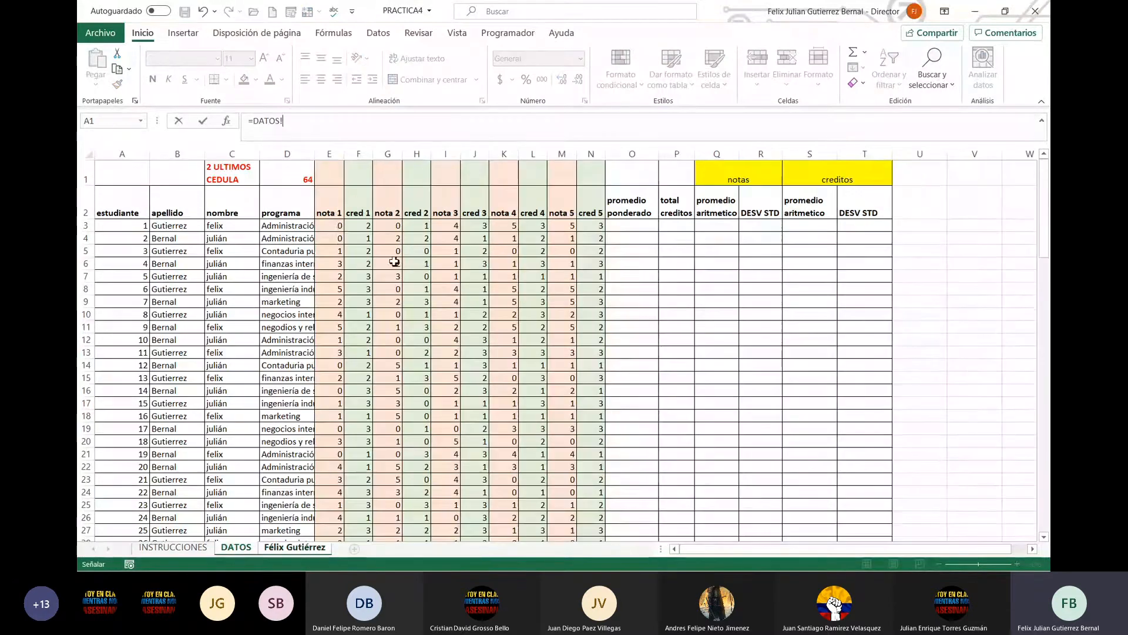
{"action": "left_click", "coordinate": [336, 227]}
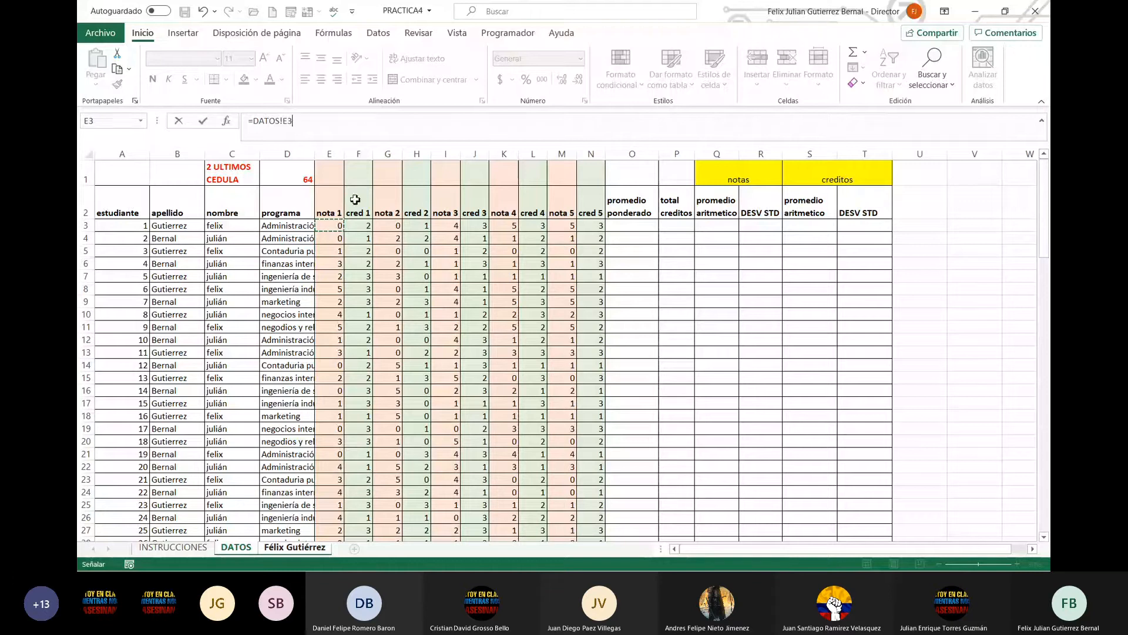
{"action": "type", "text": "+"}
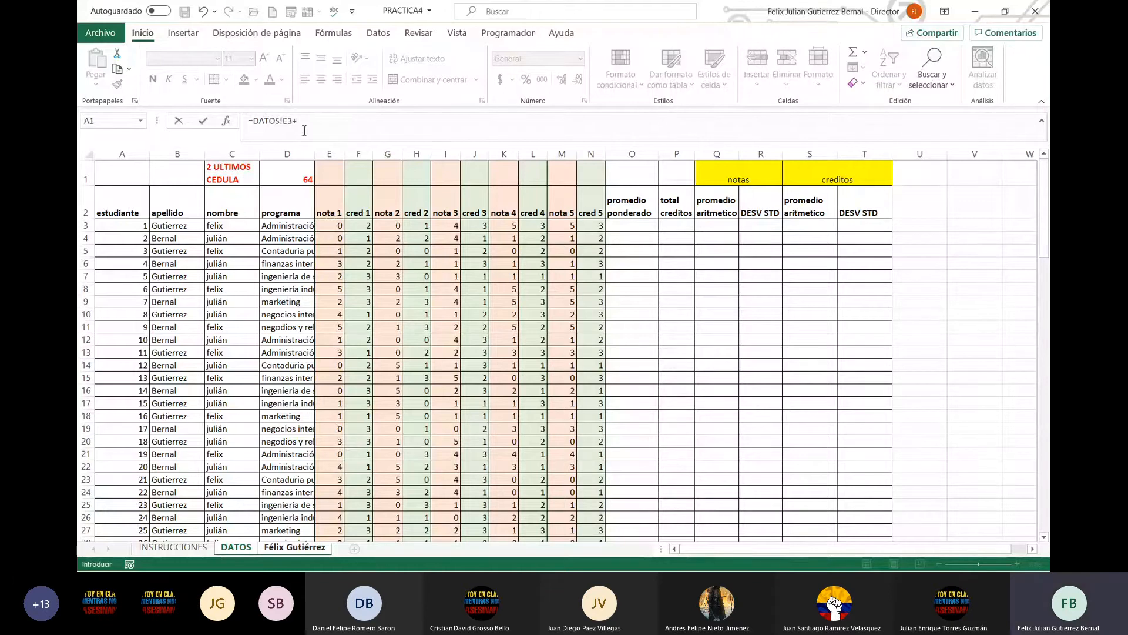
{"action": "left_click", "coordinate": [292, 177]}
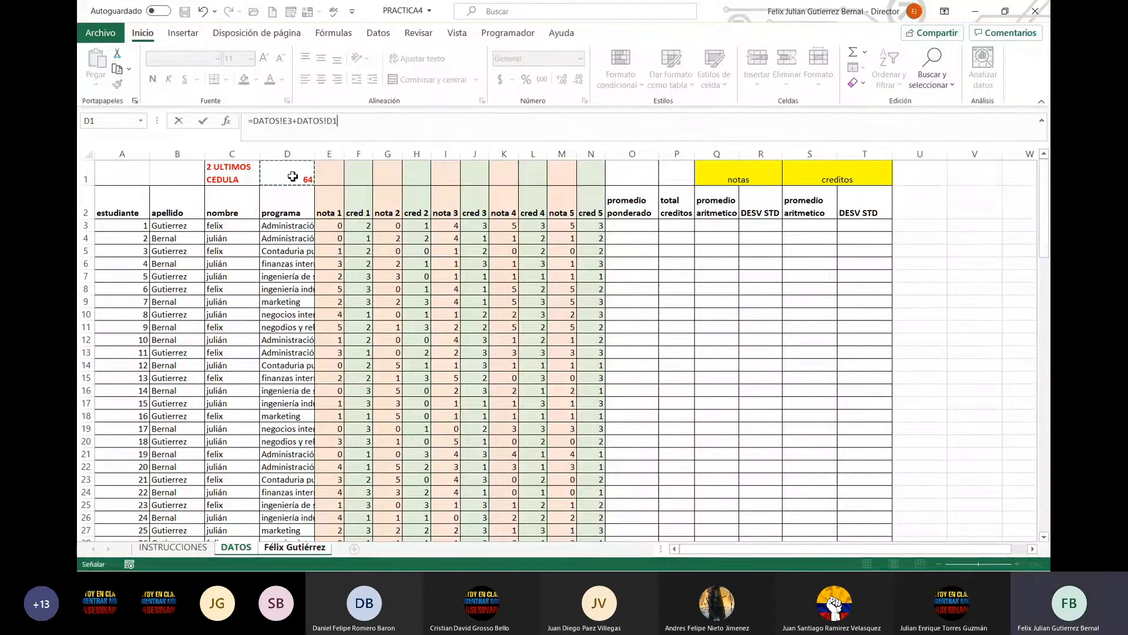
{"action": "type", "text": "/100"}
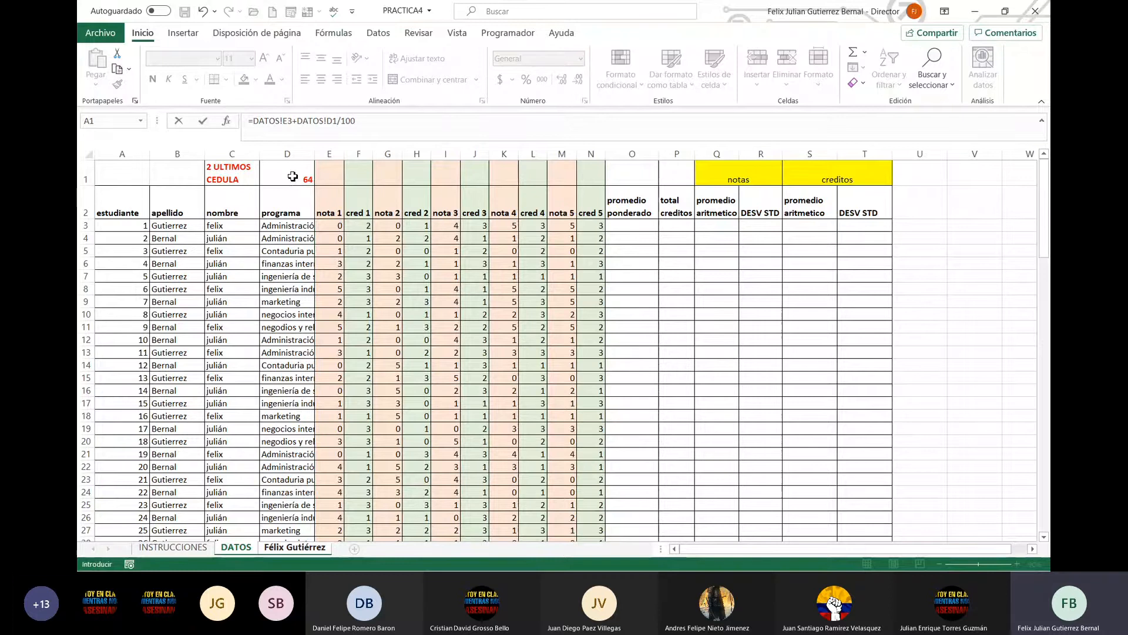
{"action": "key", "text": "Return"}
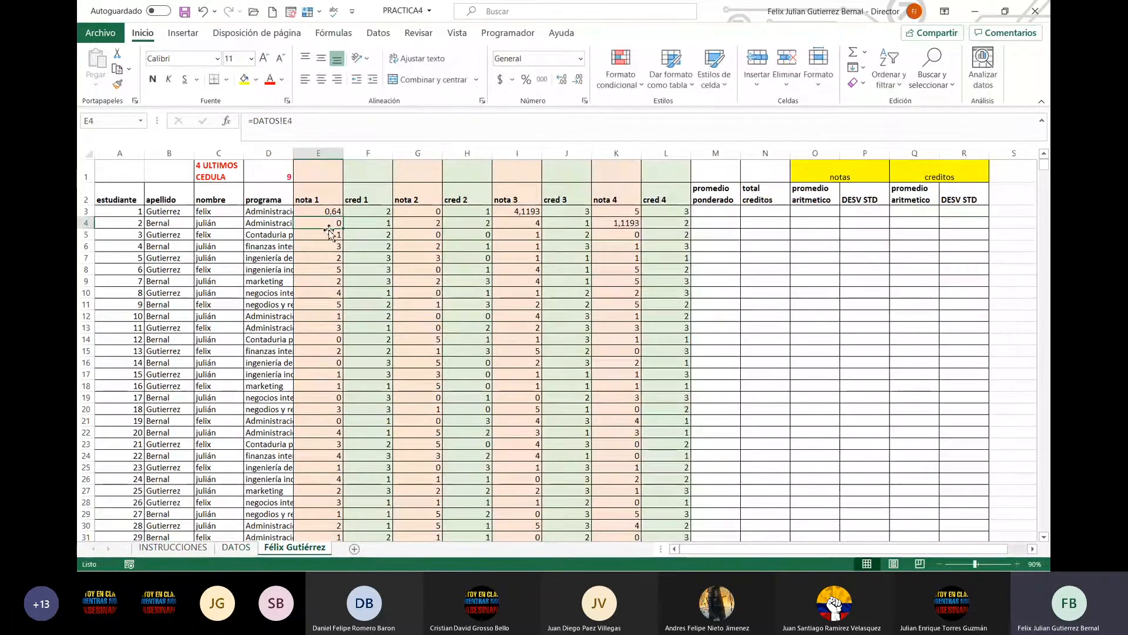
{"action": "left_click", "coordinate": [338, 211]}
Fill the nota 1 formula down column E and inspect the #¡VALOR! error in E4
{"action": "double_click", "coordinate": [342, 216]}
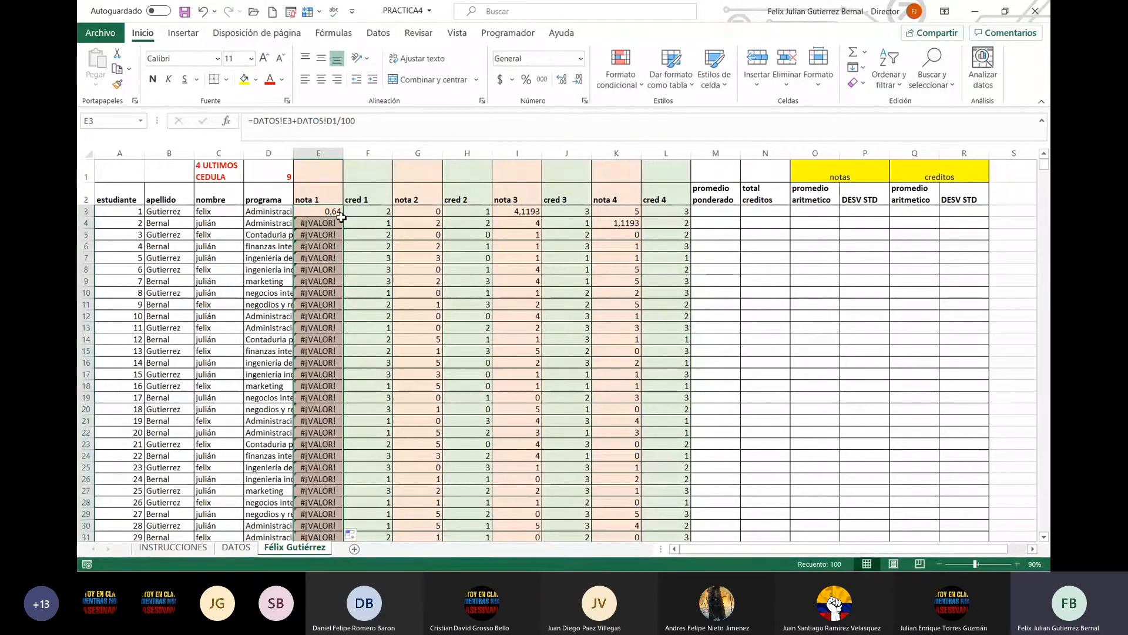
{"action": "left_click", "coordinate": [328, 223]}
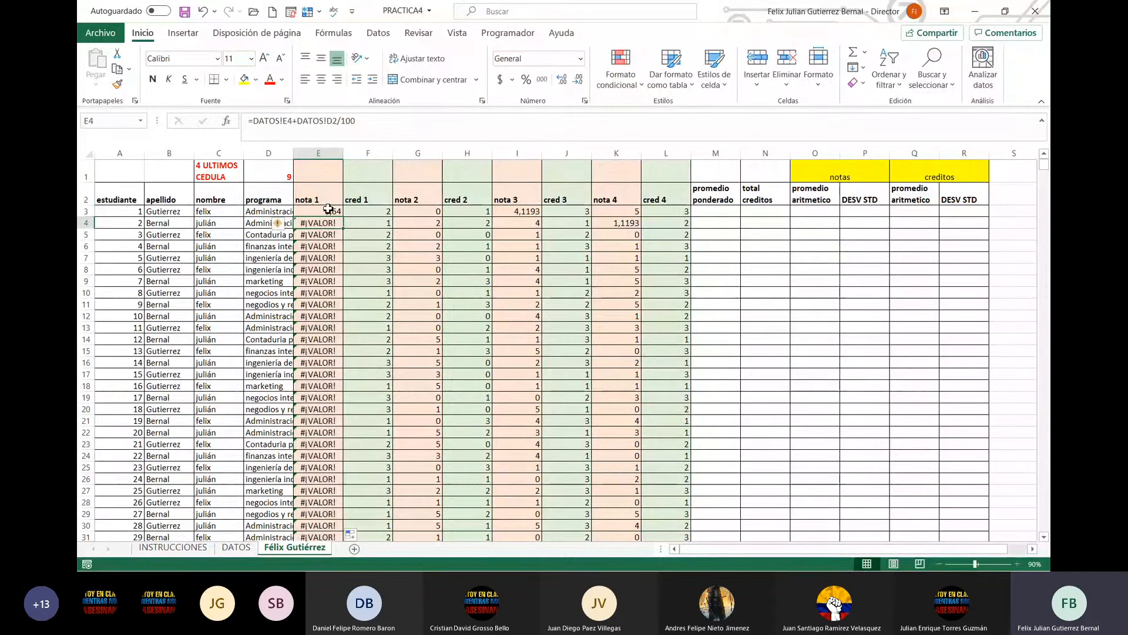
{"action": "left_click", "coordinate": [329, 120]}
{"action": "key", "text": "Escape"}
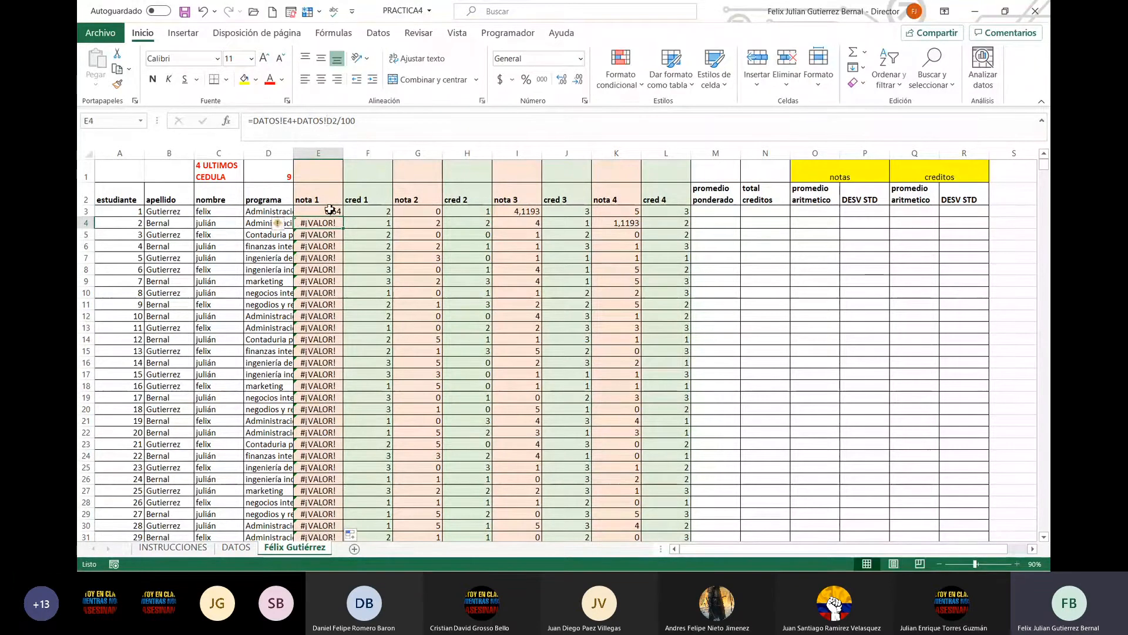
{"action": "left_click", "coordinate": [330, 210]}
Change E3's formula to use DATOS!$D$1 and refill it down column E
{"action": "left_click", "coordinate": [340, 121]}
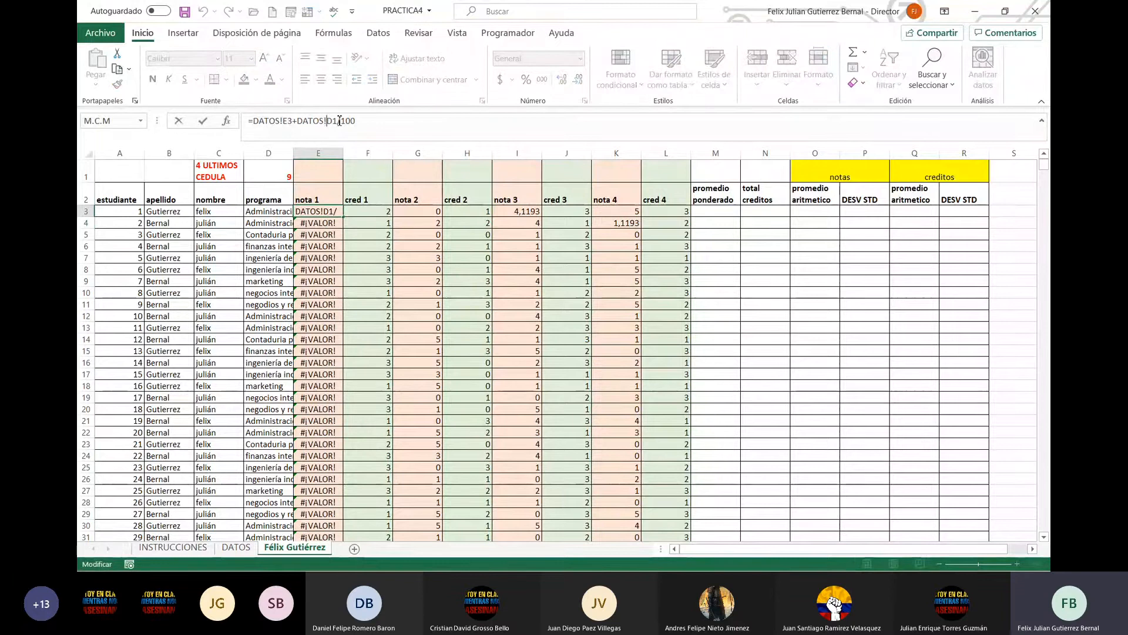
{"action": "type", "text": "$"}
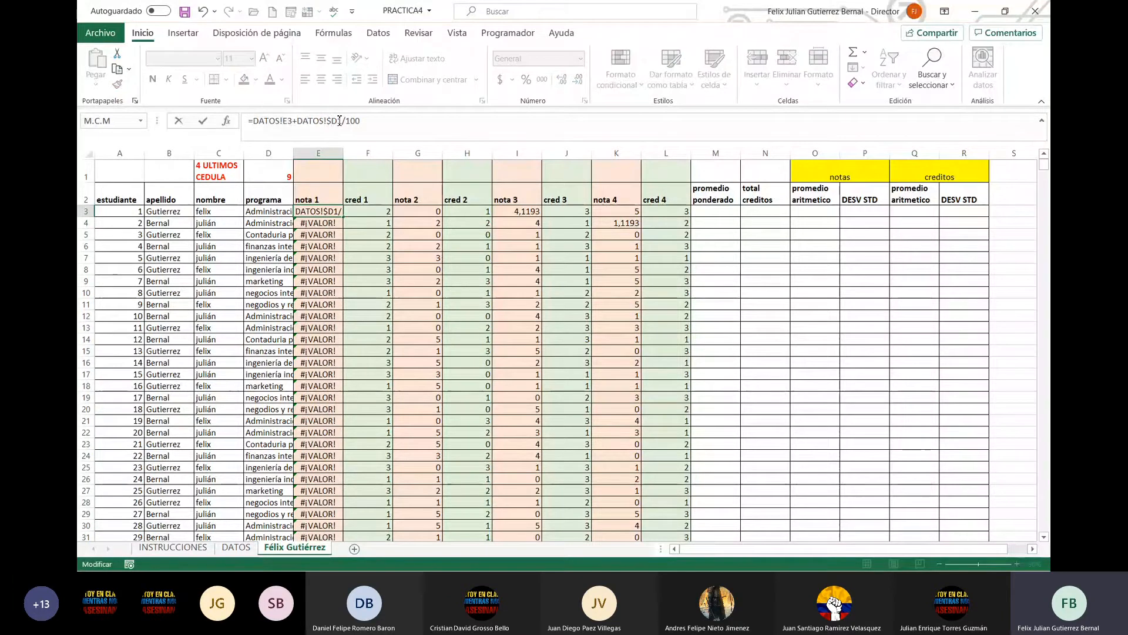
{"action": "type", "text": "$"}
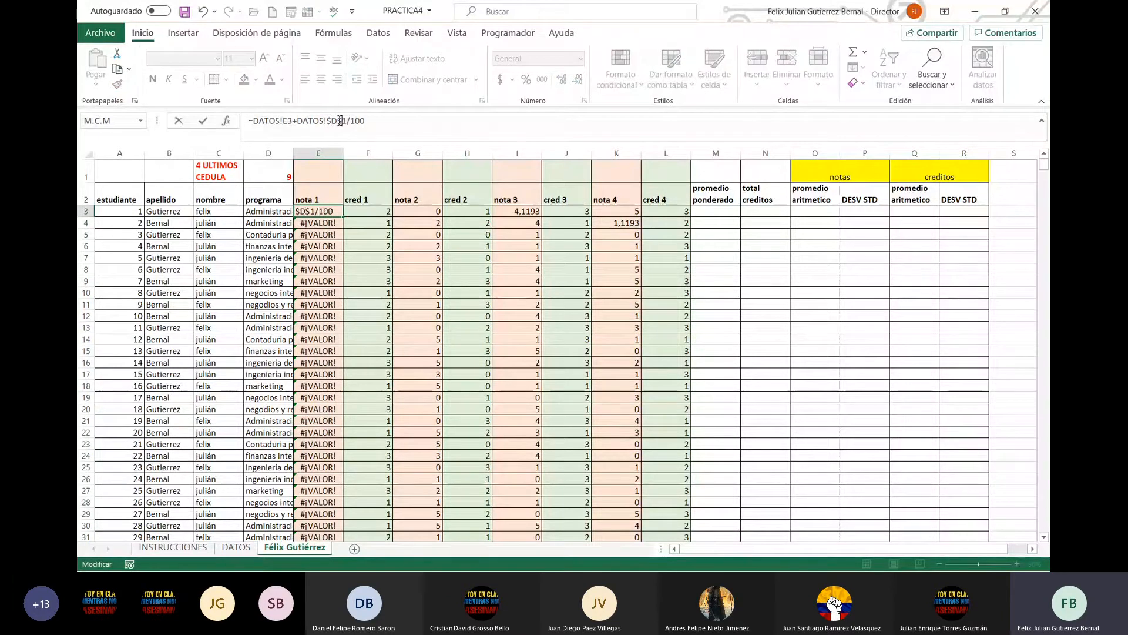
{"action": "key", "text": "Return"}
{"action": "left_click", "coordinate": [329, 210]}
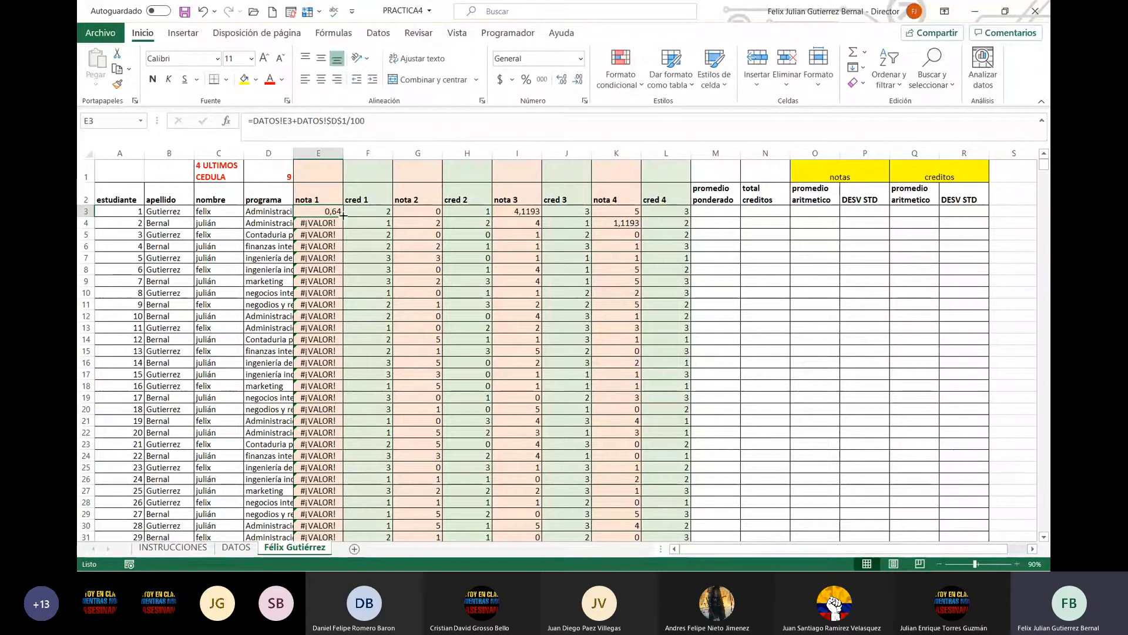
{"action": "double_click", "coordinate": [342, 217]}
Scroll through the nota 1 column and check E18's formula without changing it
{"action": "left_click", "coordinate": [332, 386]}
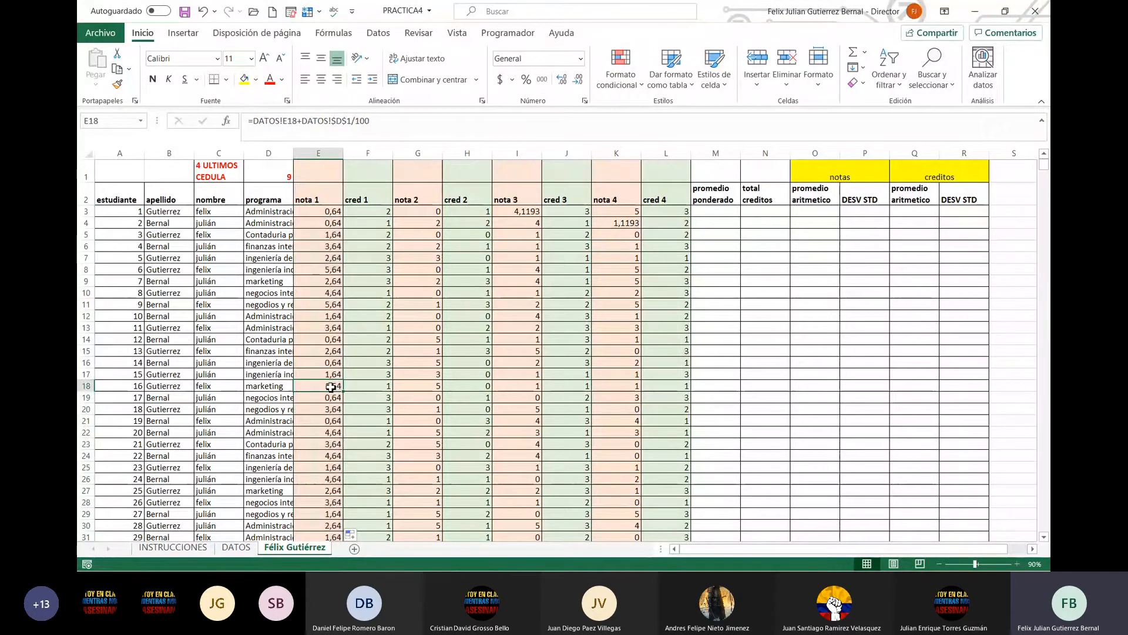
{"action": "scroll", "coordinate": [335, 423], "scroll_direction": "down", "scroll_amount": 12}
{"action": "scroll", "coordinate": [338, 470], "scroll_direction": "down", "scroll_amount": 15}
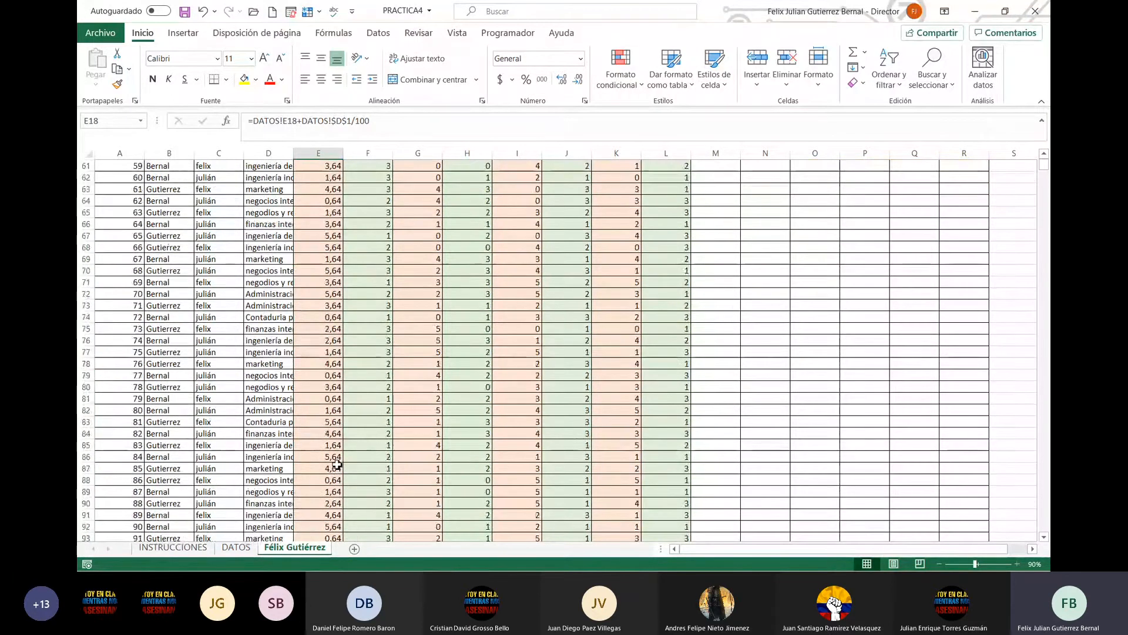
{"action": "scroll", "coordinate": [337, 464], "scroll_direction": "up", "scroll_amount": 8}
{"action": "scroll", "coordinate": [338, 463], "scroll_direction": "up", "scroll_amount": 12}
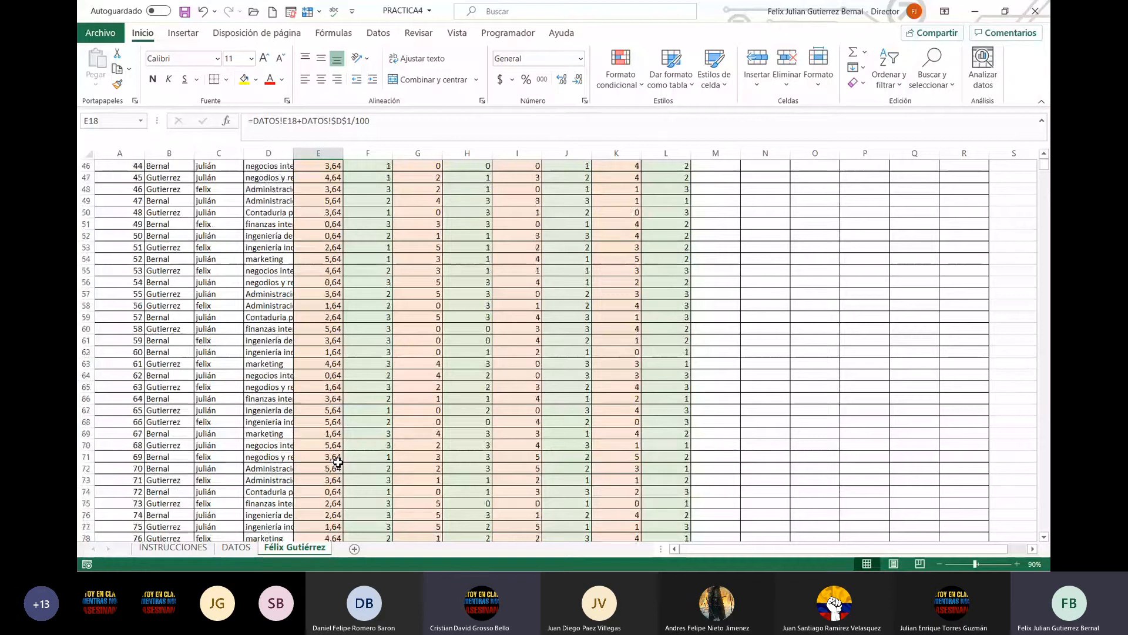
{"action": "scroll", "coordinate": [338, 463], "scroll_direction": "up", "scroll_amount": 8}
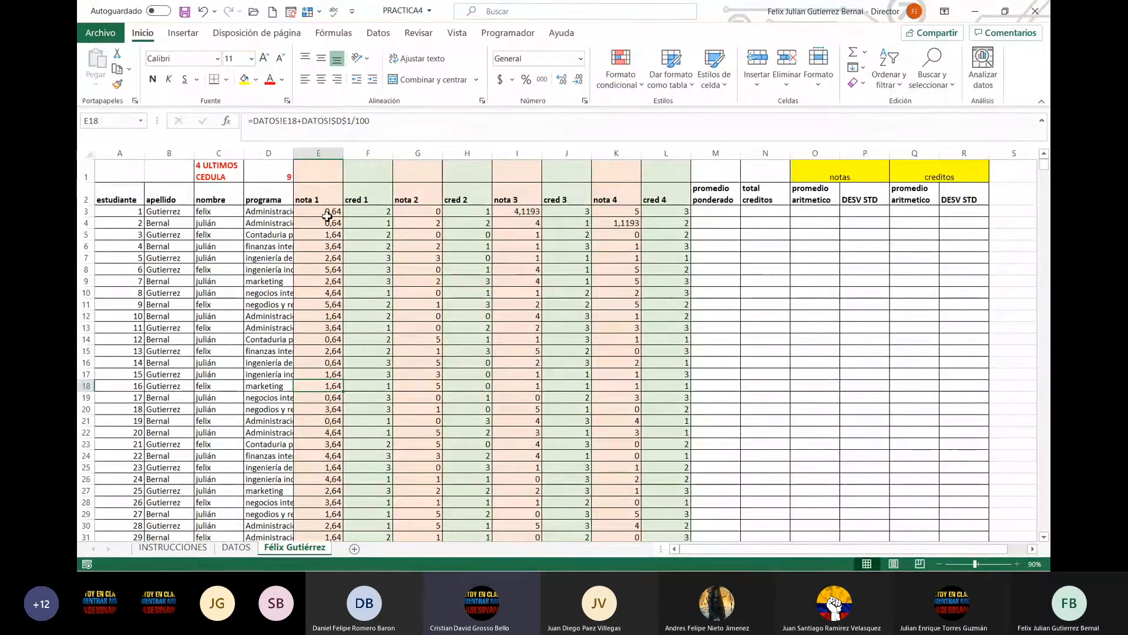
{"action": "left_click", "coordinate": [323, 121]}
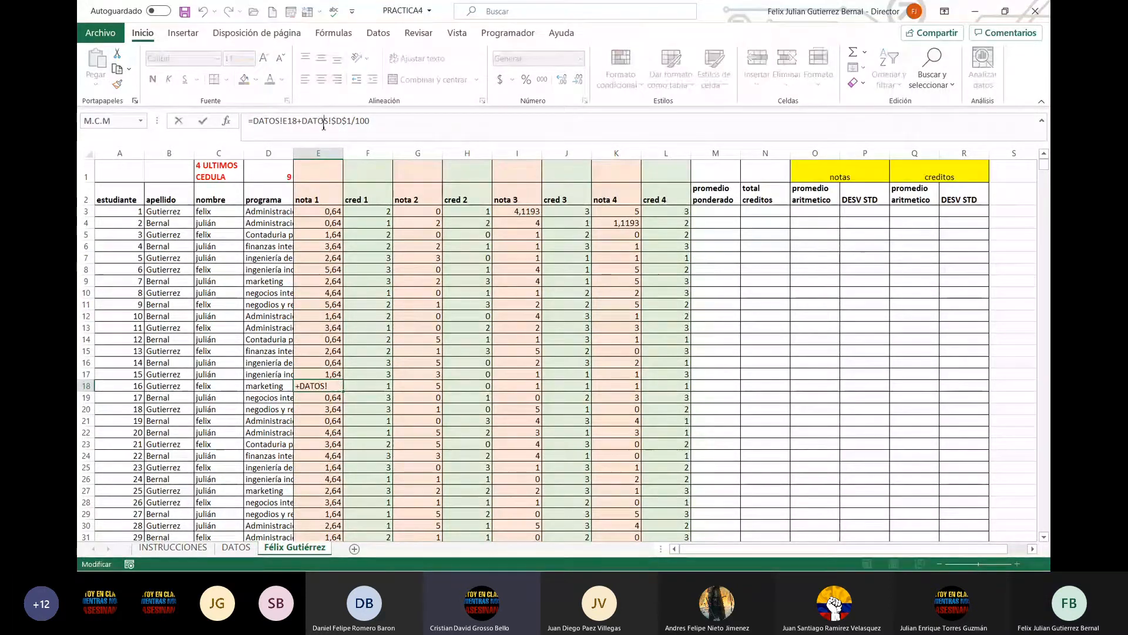
{"action": "left_click", "coordinate": [1023, 471]}
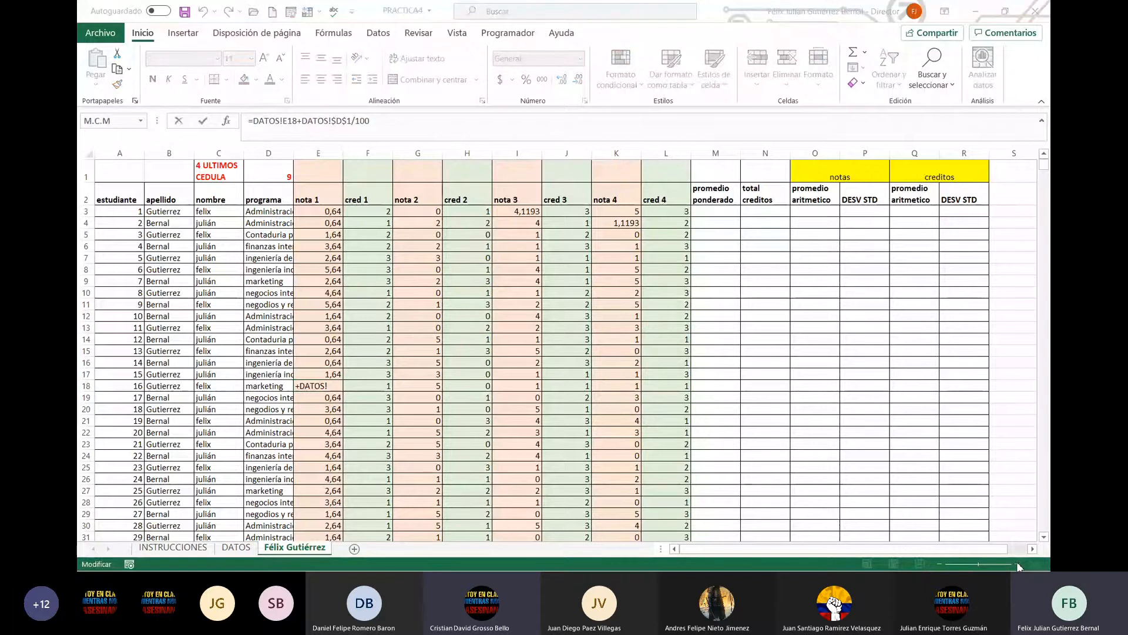
{"action": "left_click", "coordinate": [1017, 563]}
{"action": "left_click", "coordinate": [748, 363]}
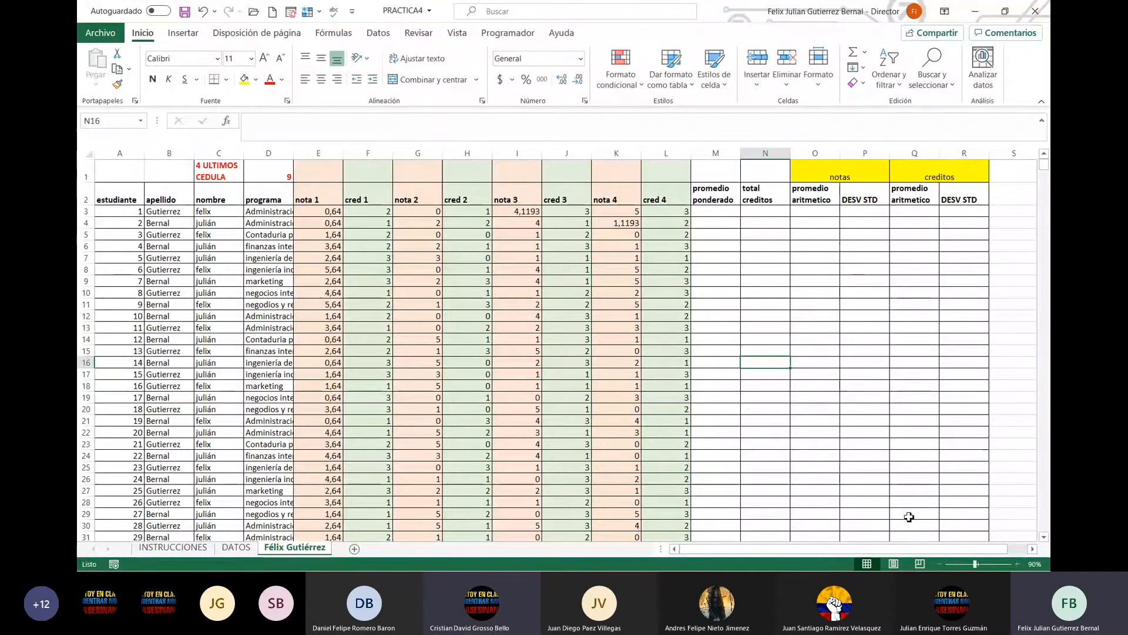
{"action": "left_click", "coordinate": [1017, 563]}
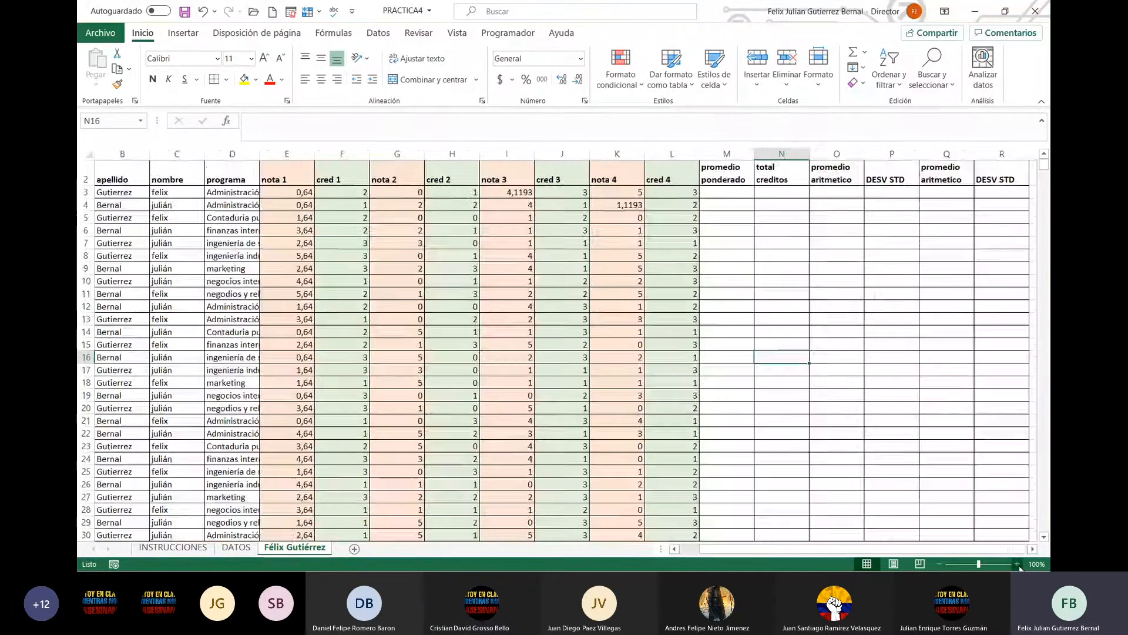
{"action": "left_click", "coordinate": [1017, 563]}
{"action": "left_click", "coordinate": [1017, 564]}
{"action": "left_click", "coordinate": [1017, 564]}
{"action": "scroll", "coordinate": [940, 526], "scroll_direction": "up", "scroll_amount": 2}
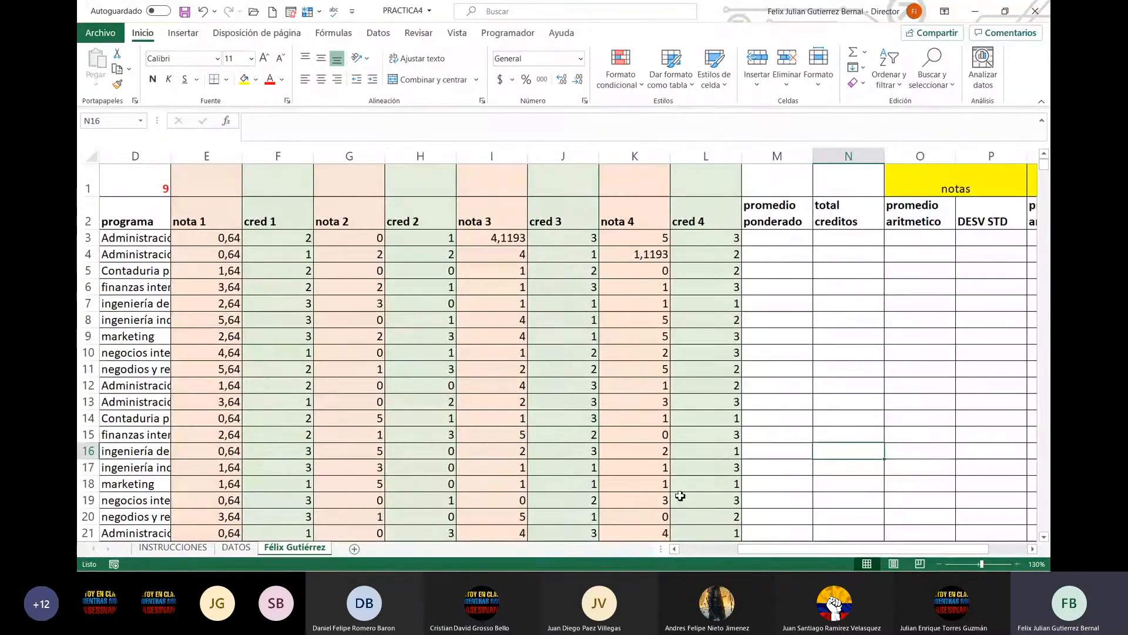
{"action": "left_click", "coordinate": [278, 214]}
{"action": "key", "text": "Left"}
{"action": "key", "text": "Left"}
{"action": "key", "text": "Left"}
{"action": "key", "text": "Left"}
{"action": "key", "text": "Left"}
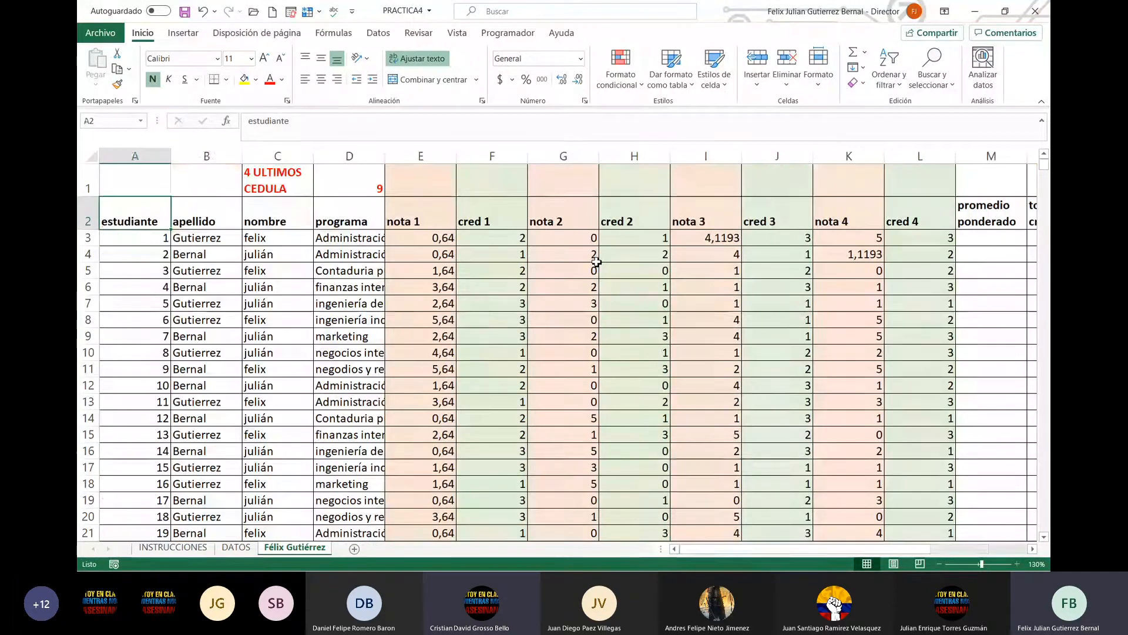
{"action": "key", "text": "Right"}
{"action": "key", "text": "Right"}
{"action": "key", "text": "Right"}
{"action": "key", "text": "Right"}
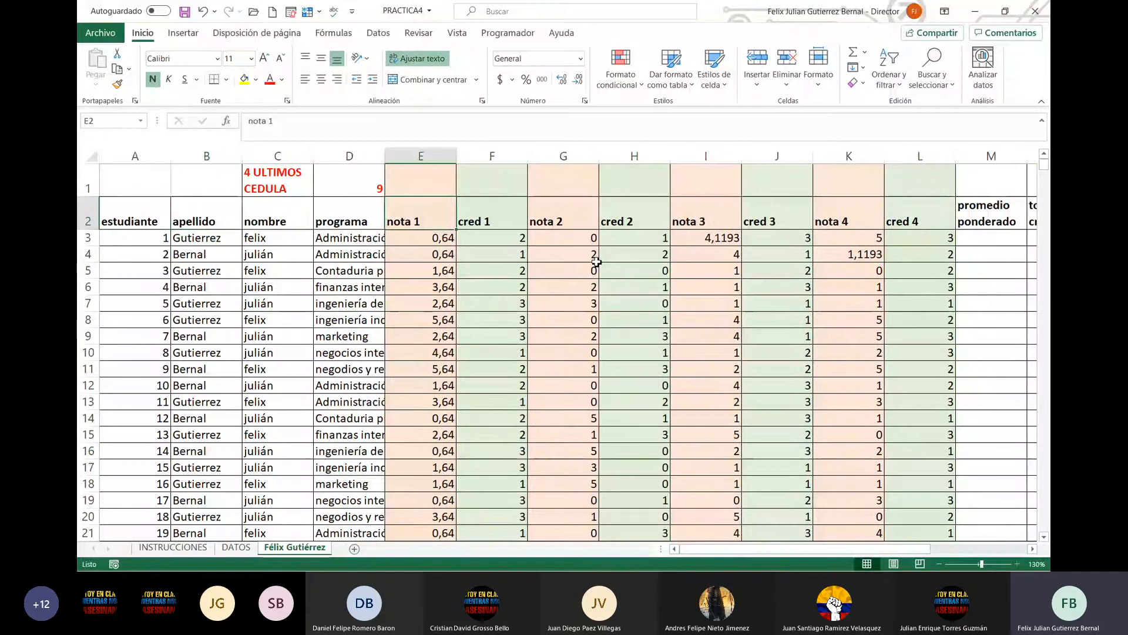
{"action": "key", "text": "Up"}
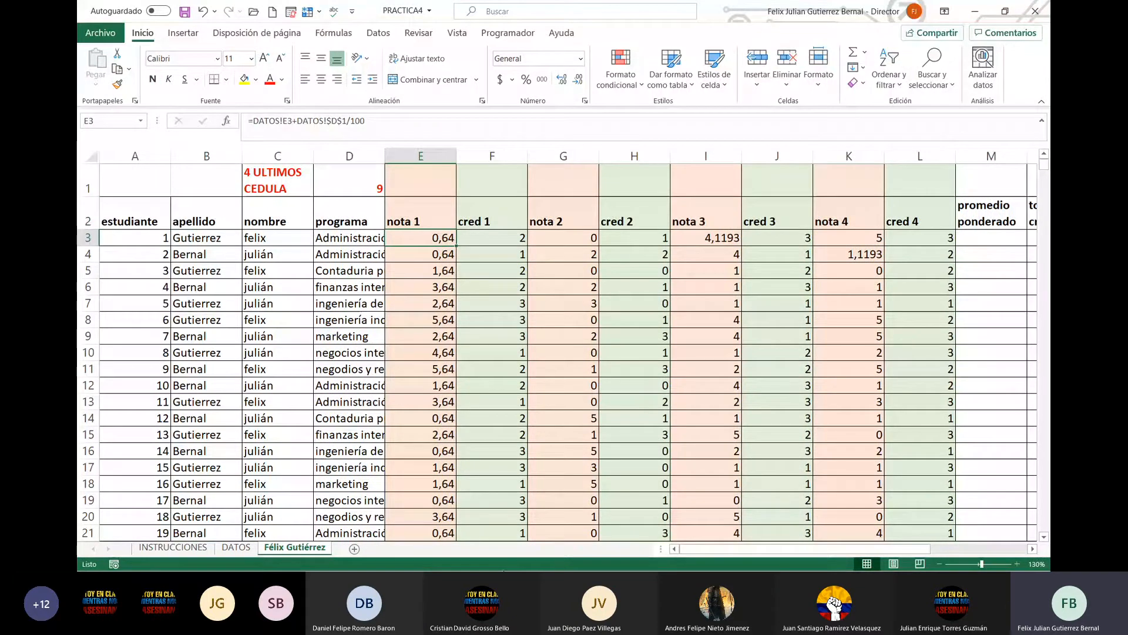
{"action": "left_click", "coordinate": [236, 547]}
{"action": "left_click", "coordinate": [287, 550]}
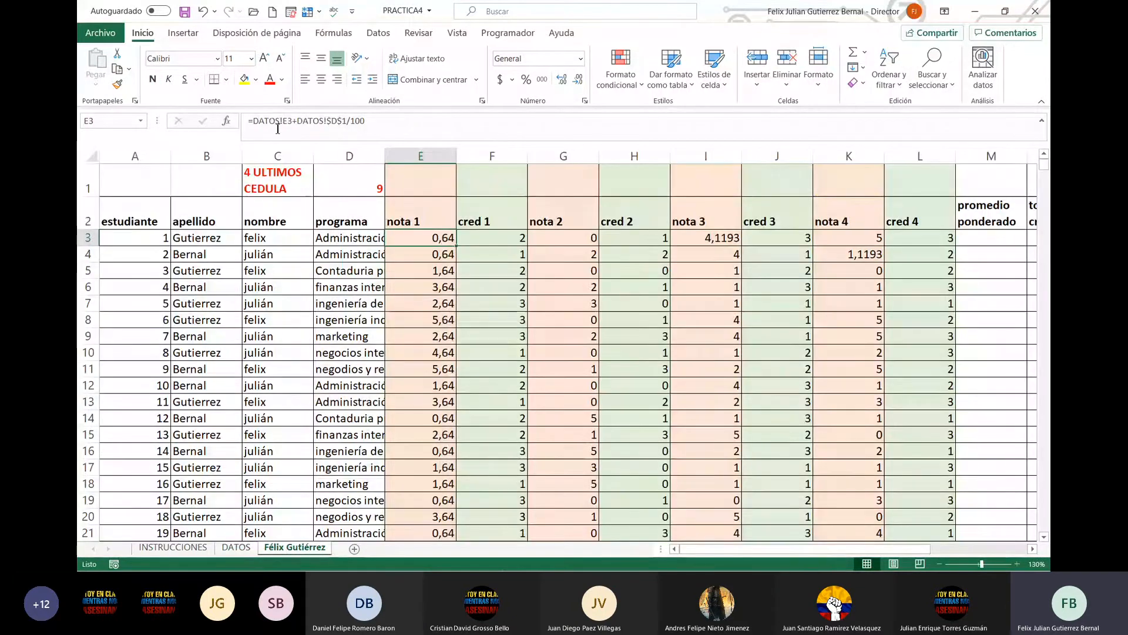
Change the C1 label to '2 ULTIMOS CEDULA'
{"action": "key", "text": "Left"}
{"action": "key", "text": "Left"}
{"action": "key", "text": "Up"}
{"action": "key", "text": "Up"}
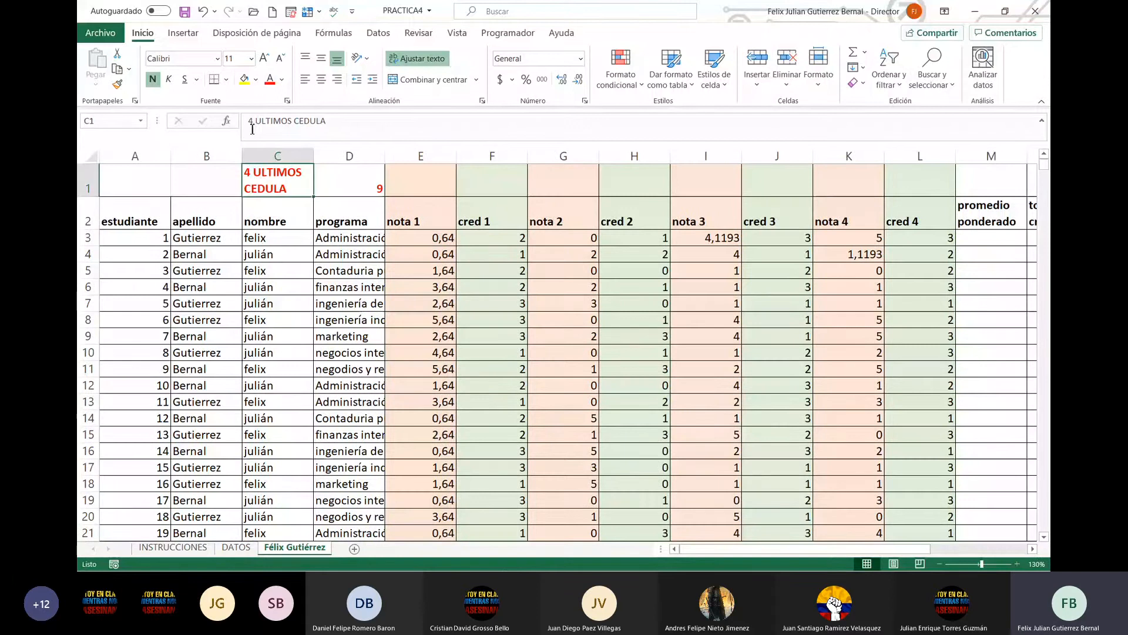
{"action": "left_click", "coordinate": [255, 125]}
{"action": "key", "text": "BackSpace"}
{"action": "type", "text": "2"}
{"action": "key", "text": "Return"}
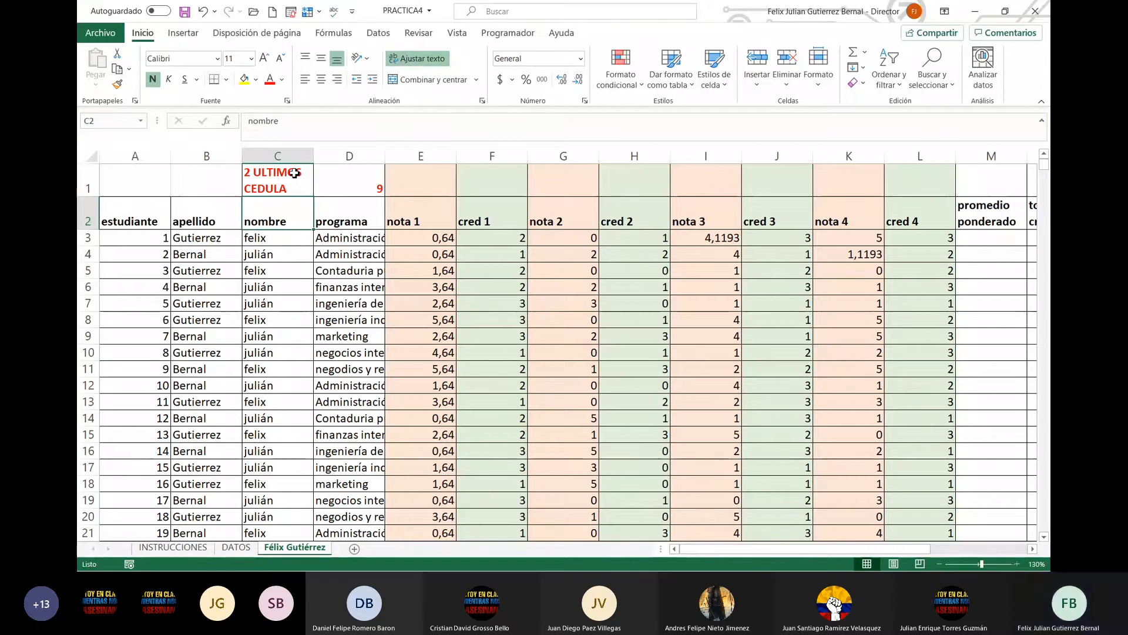
Inspect D1, E3's formula, and the cedula digits value on the DATOS sheet
{"action": "left_click", "coordinate": [366, 188]}
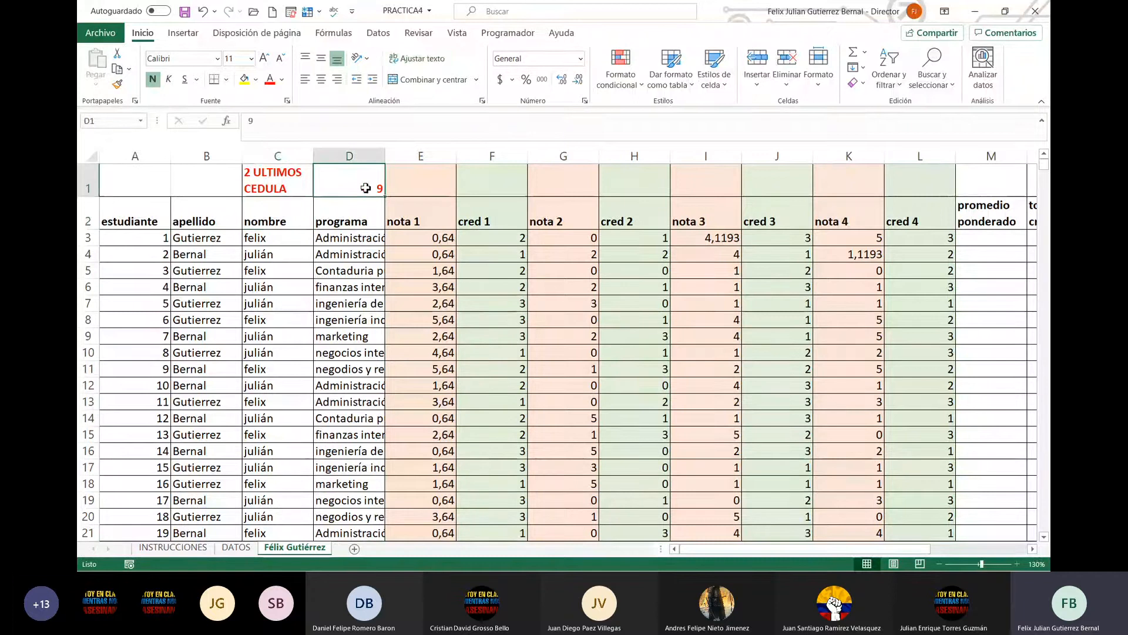
{"action": "left_click", "coordinate": [412, 237]}
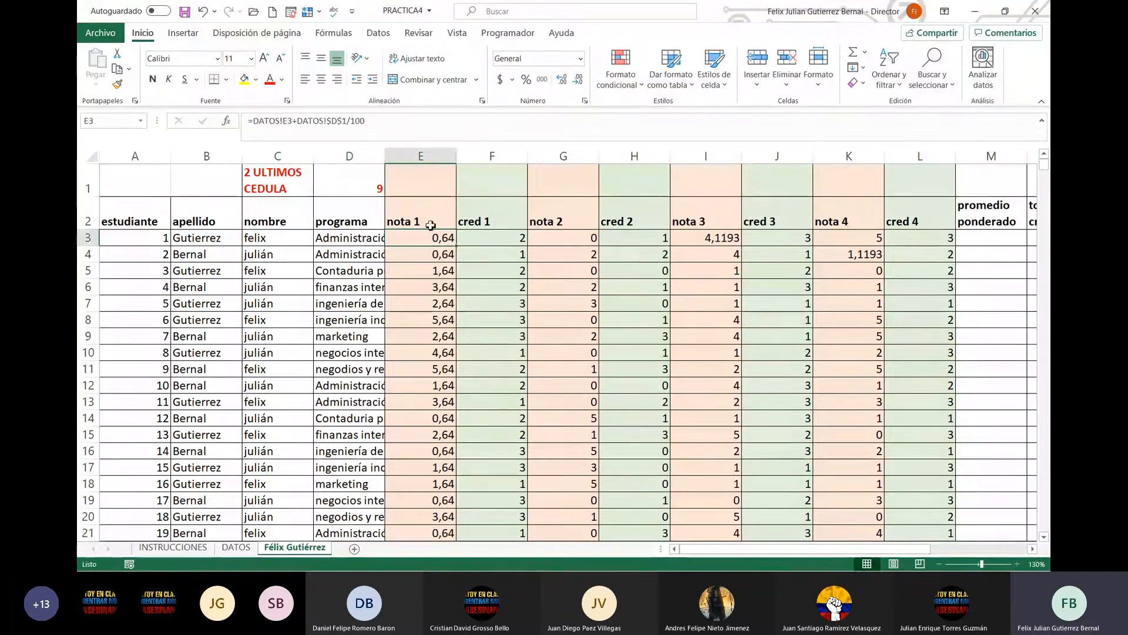
{"action": "key", "text": "F2"}
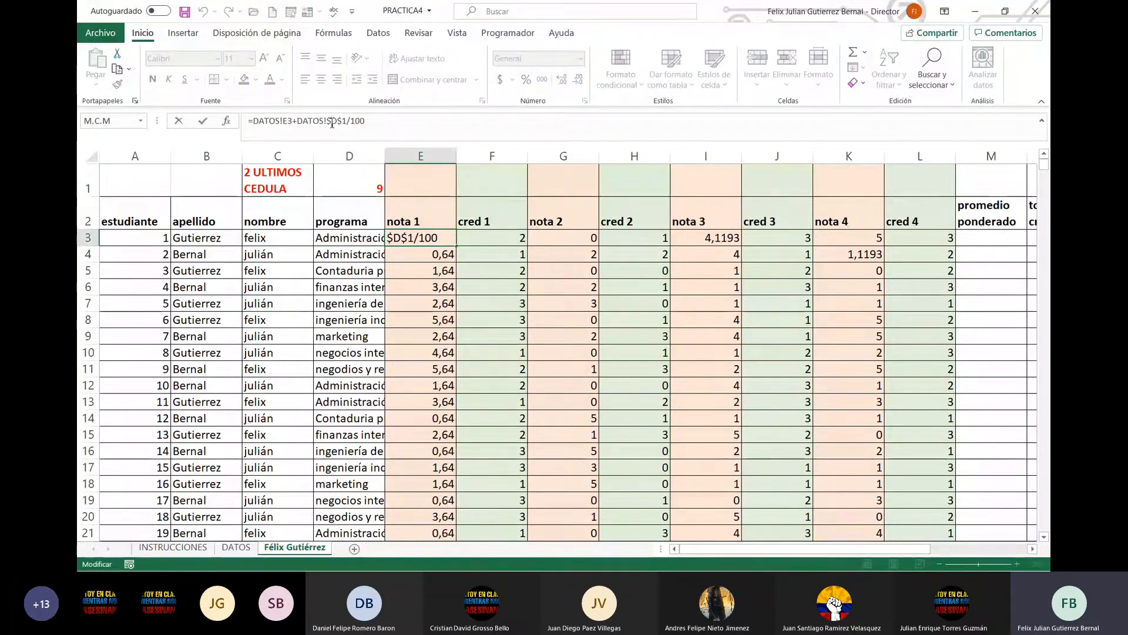
{"action": "key", "text": "Escape"}
{"action": "left_click", "coordinate": [236, 547]}
{"action": "left_click", "coordinate": [297, 176]}
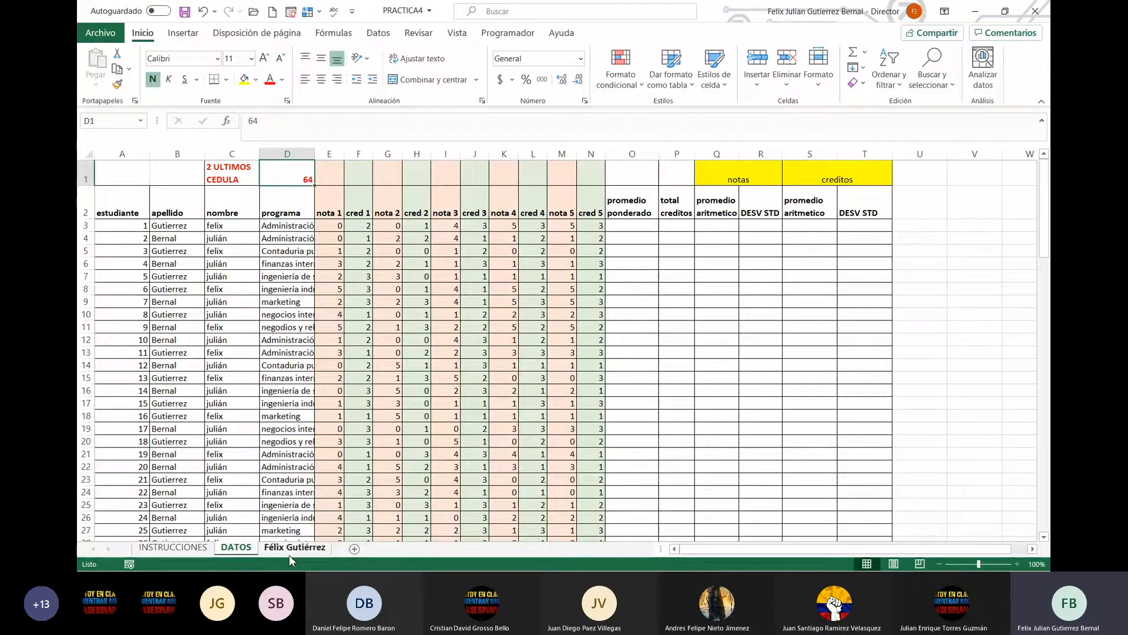
{"action": "left_click", "coordinate": [289, 553]}
Rewrite E3's formula as =DATOS!E3+$D$1/100 using this sheet's D1
{"action": "left_click_drag", "start_coordinate": [297, 120], "coordinate": [470, 129]}
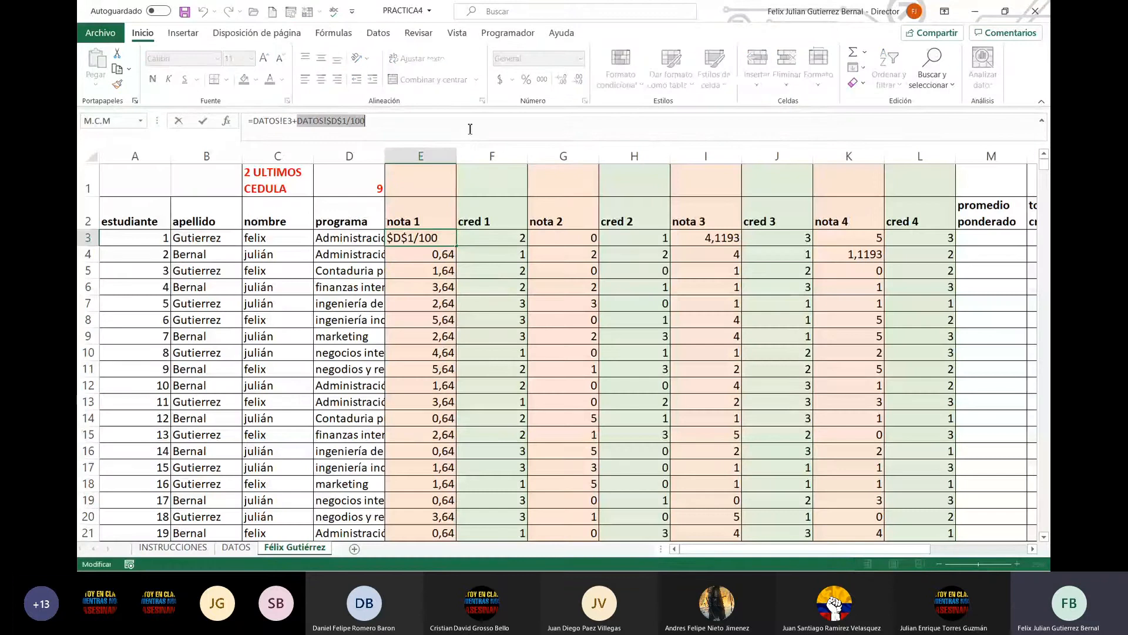
{"action": "key", "text": "BackSpace"}
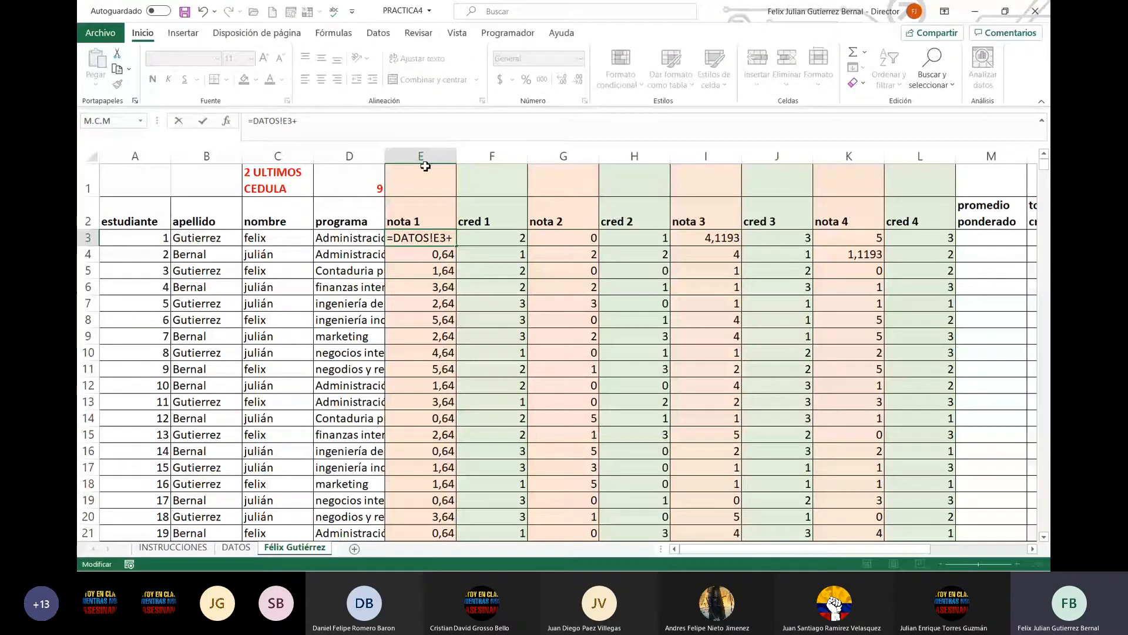
{"action": "left_click", "coordinate": [368, 185]}
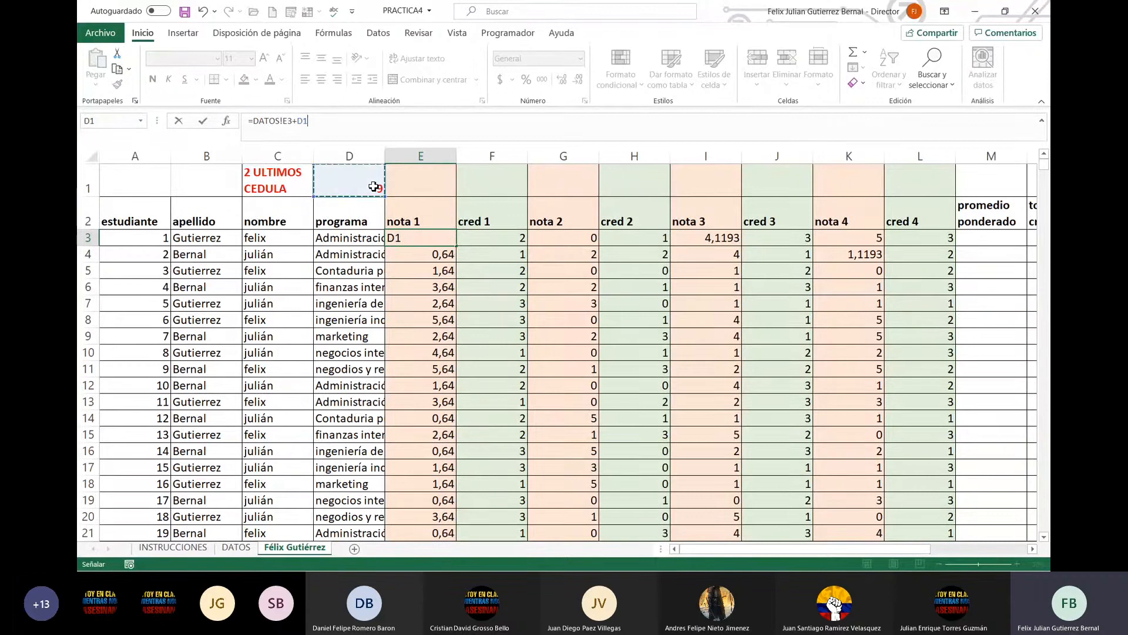
{"action": "left_click", "coordinate": [310, 121]}
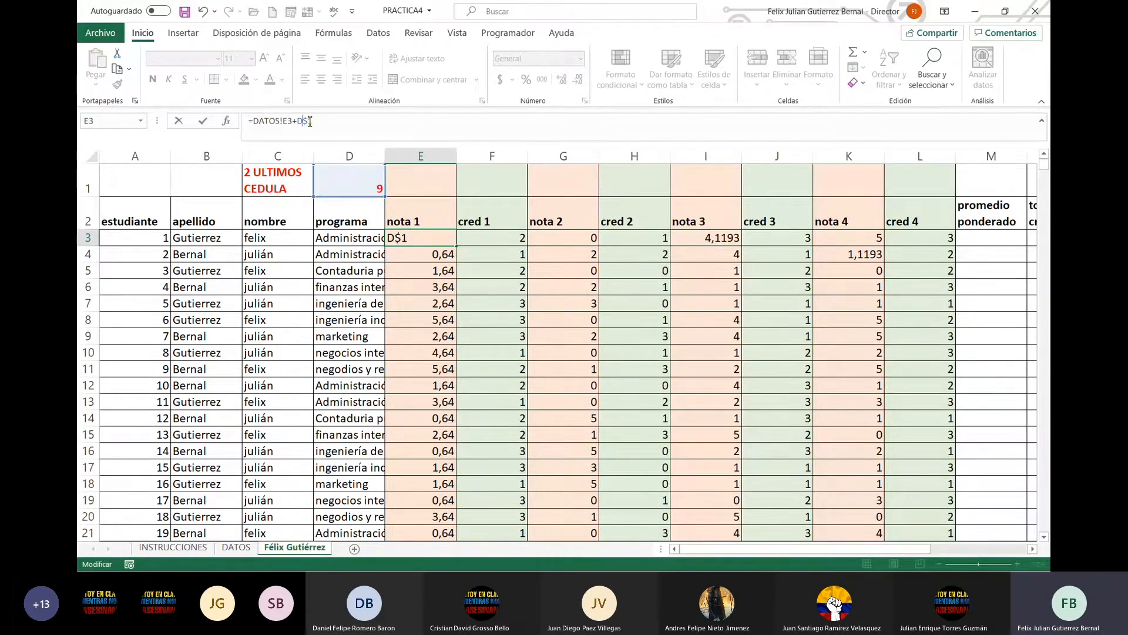
{"action": "type", "text": "$1/100"}
{"action": "key", "text": "Return"}
Set D1 to 64, then review the nota formulas in E8 and G3
{"action": "left_click", "coordinate": [356, 179]}
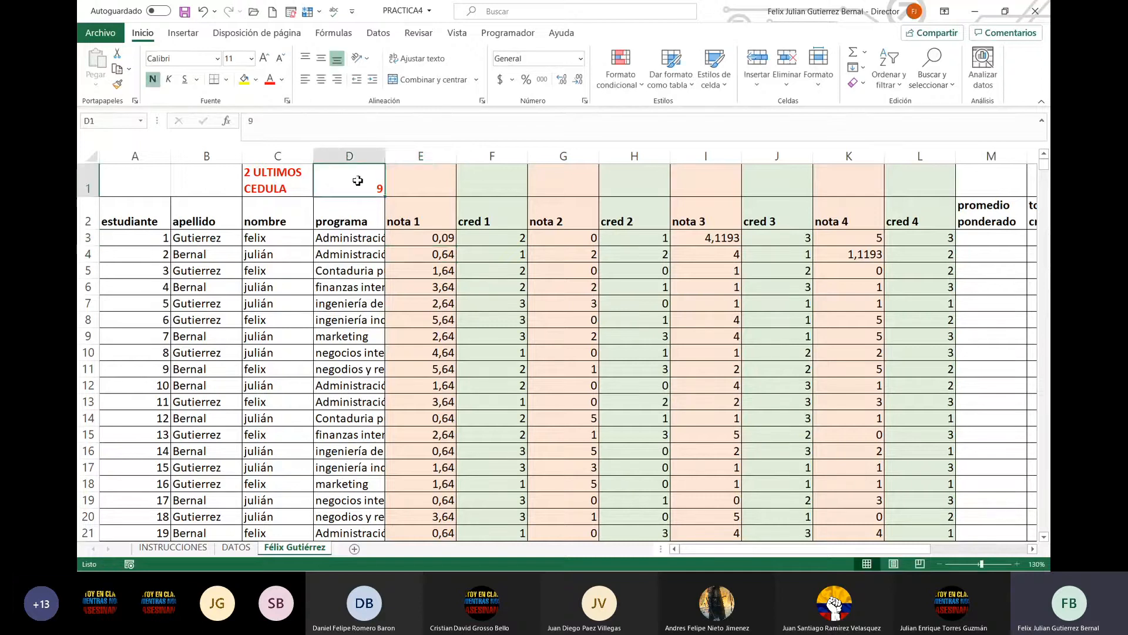
{"action": "type", "text": "64"}
{"action": "key", "text": "Return"}
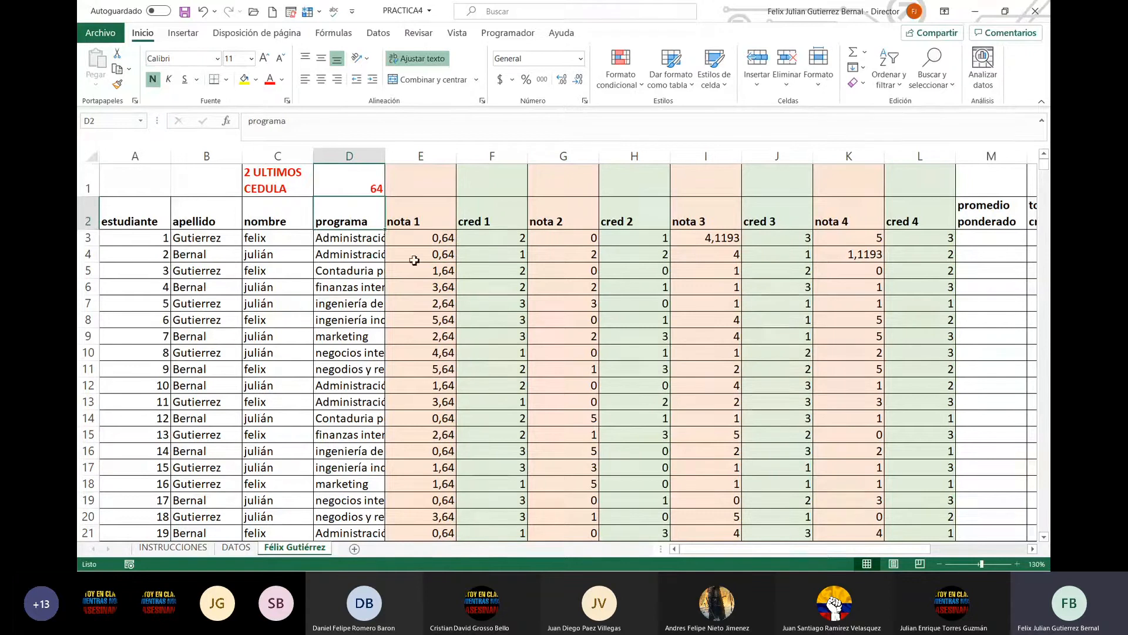
{"action": "left_click", "coordinate": [441, 320]}
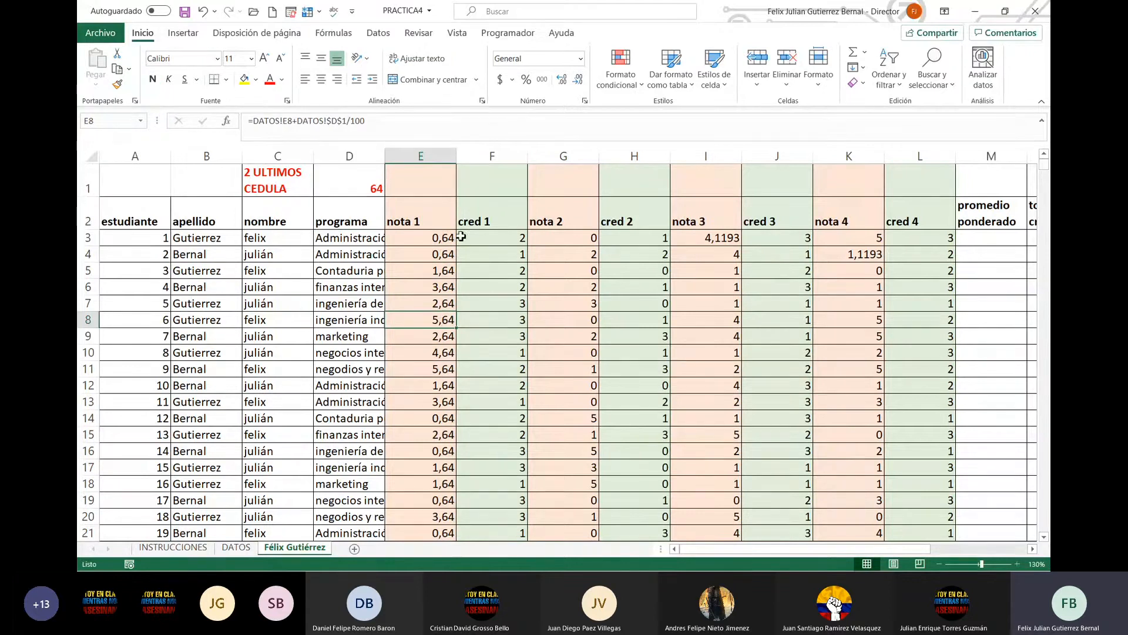
{"action": "left_click", "coordinate": [563, 241]}
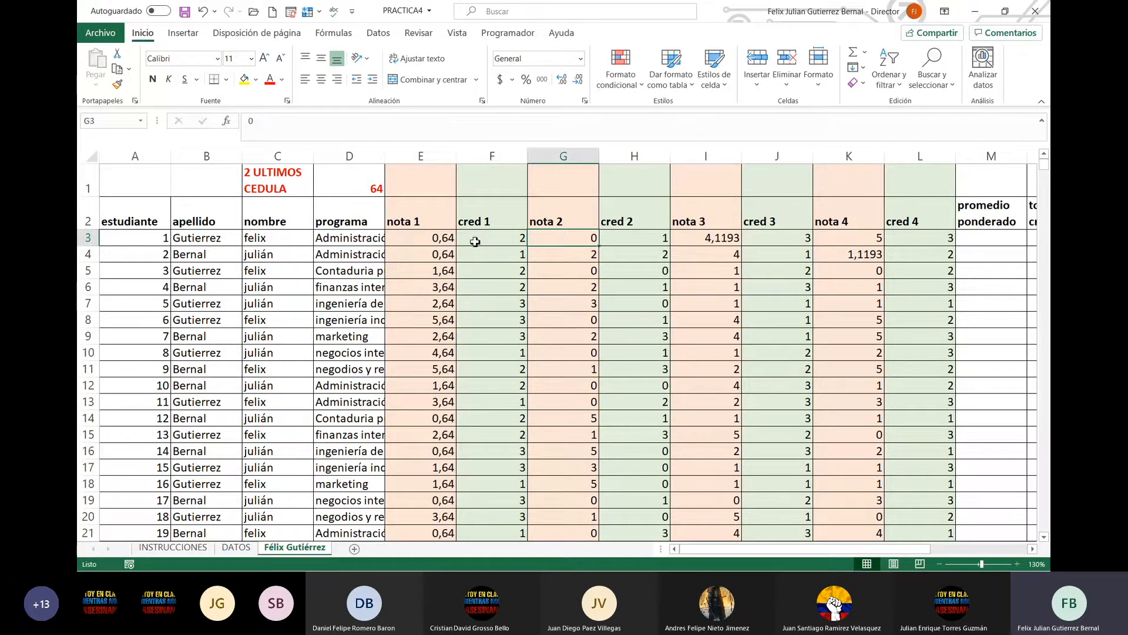
Start a new G3 formula referencing G3 plus the cedula cell D1
{"action": "left_click", "coordinate": [326, 115]}
{"action": "key", "text": "BackSpace"}
{"action": "type", "text": "="}
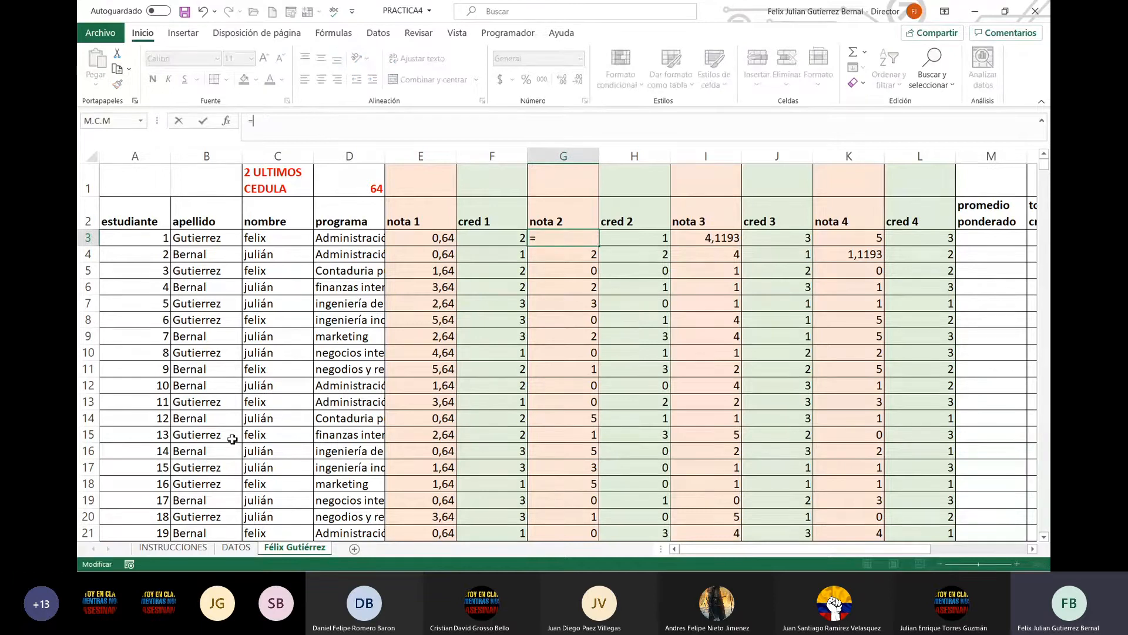
{"action": "left_click", "coordinate": [238, 548]}
{"action": "left_click", "coordinate": [392, 226]}
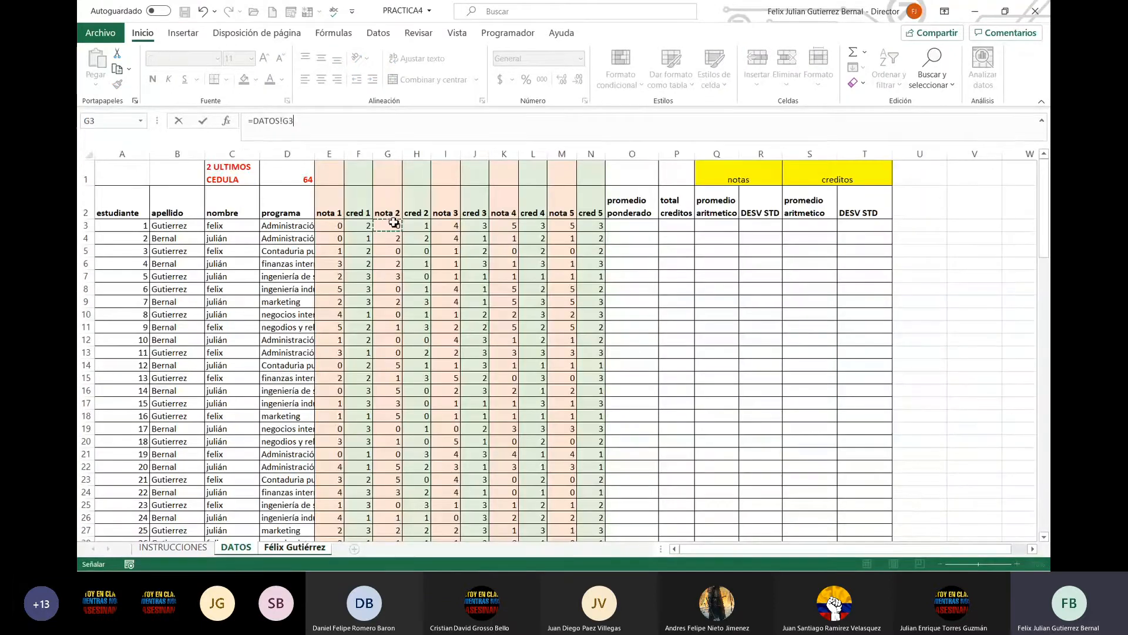
{"action": "left_click", "coordinate": [294, 547]}
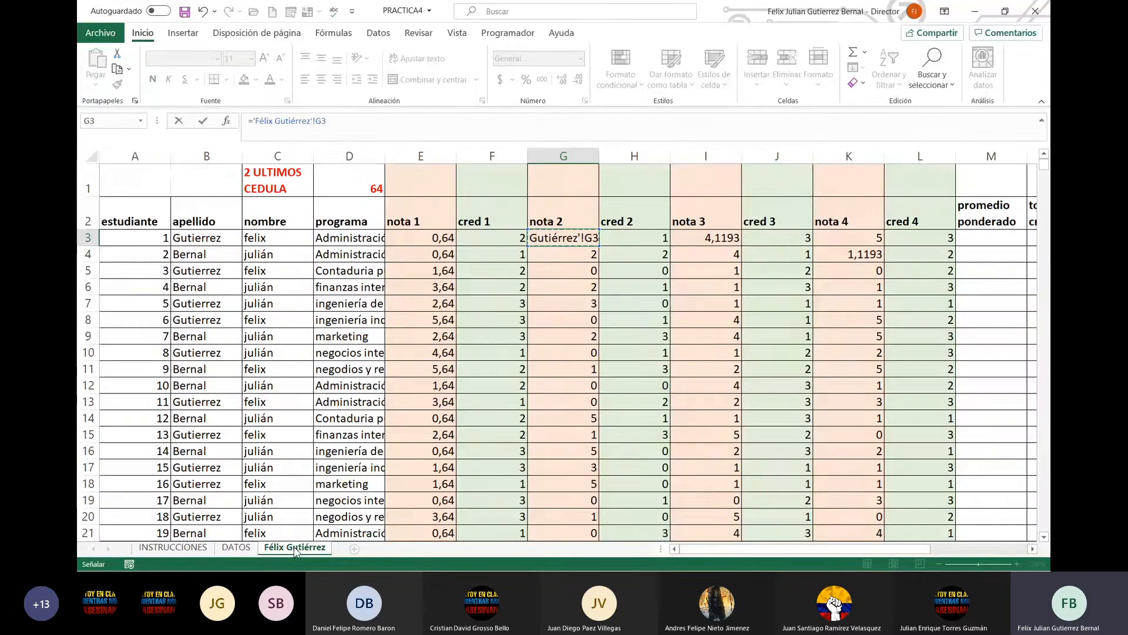
{"action": "type", "text": "+"}
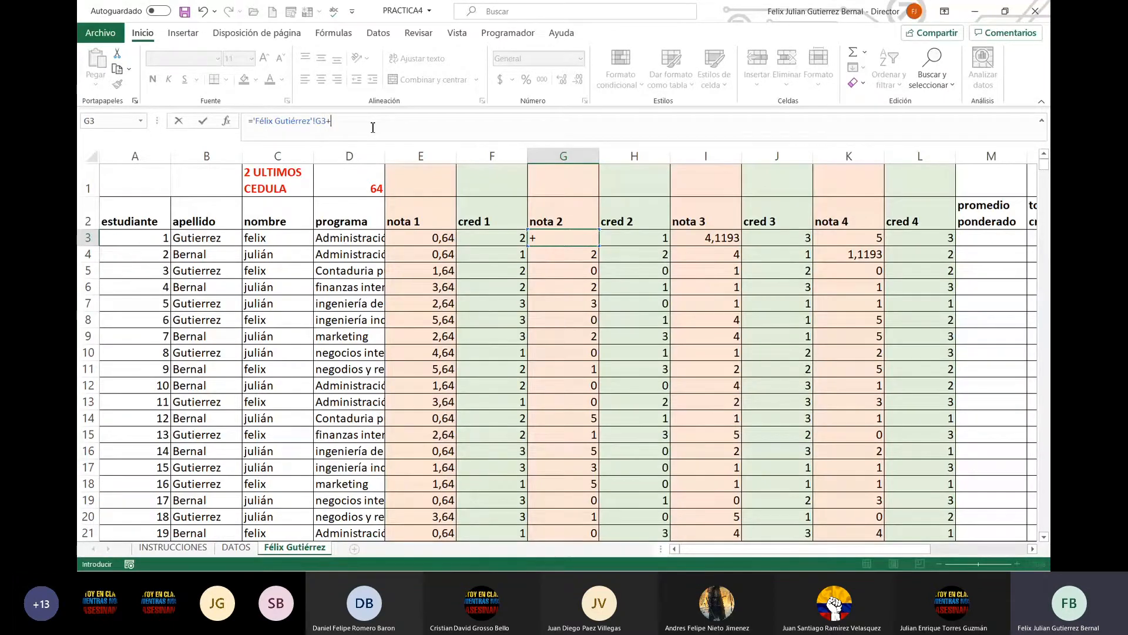
{"action": "left_click", "coordinate": [369, 191]}
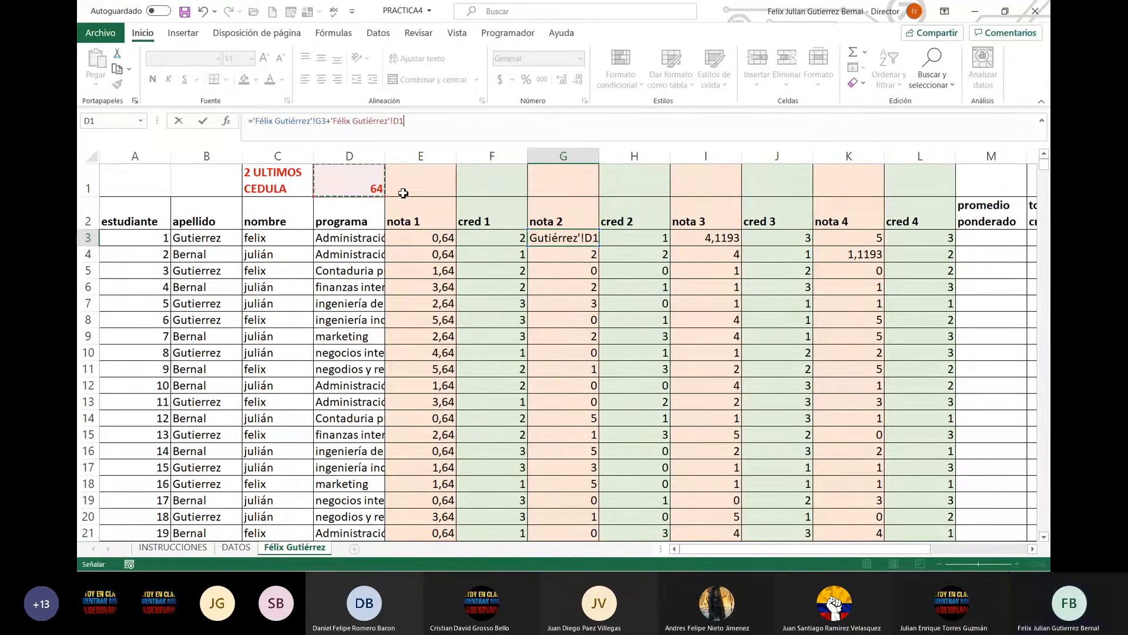
{"action": "key", "text": "BackSpace"}
{"action": "key", "text": "BackSpace"}
{"action": "key", "text": "BackSpace"}
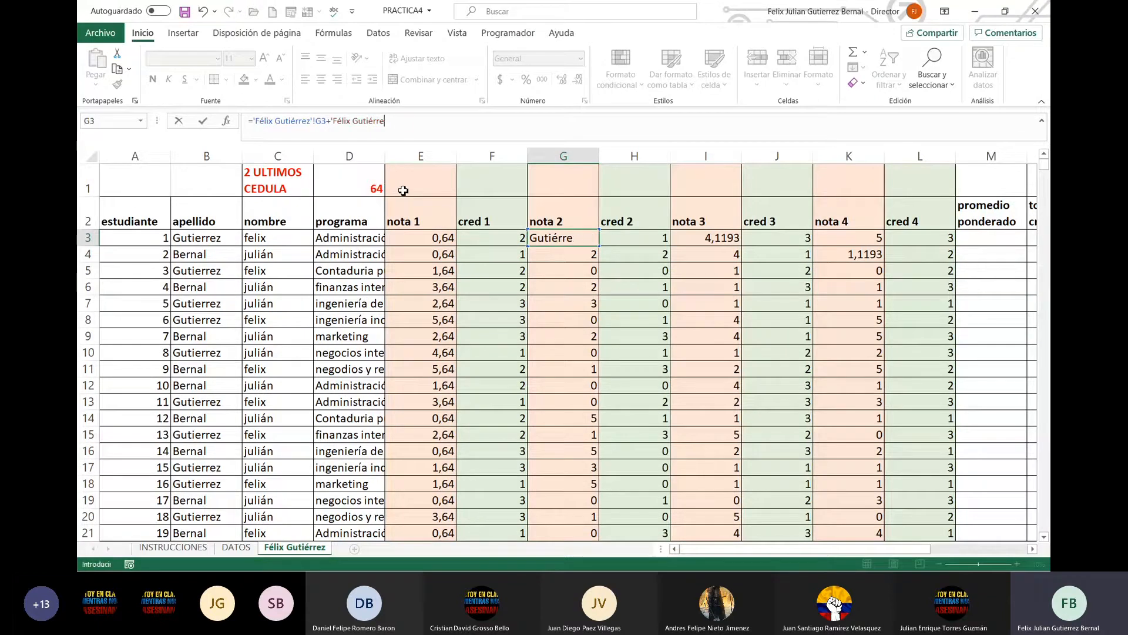
{"action": "key", "text": "BackSpace"}
{"action": "key", "text": "BackSpace"}
{"action": "key", "text": "BackSpace"}
{"action": "key", "text": "BackSpace"}
{"action": "key", "text": "BackSpace"}
{"action": "key", "text": "BackSpace"}
{"action": "key", "text": "BackSpace"}
{"action": "key", "text": "BackSpace"}
{"action": "key", "text": "BackSpace"}
{"action": "key", "text": "BackSpace"}
{"action": "key", "text": "BackSpace"}
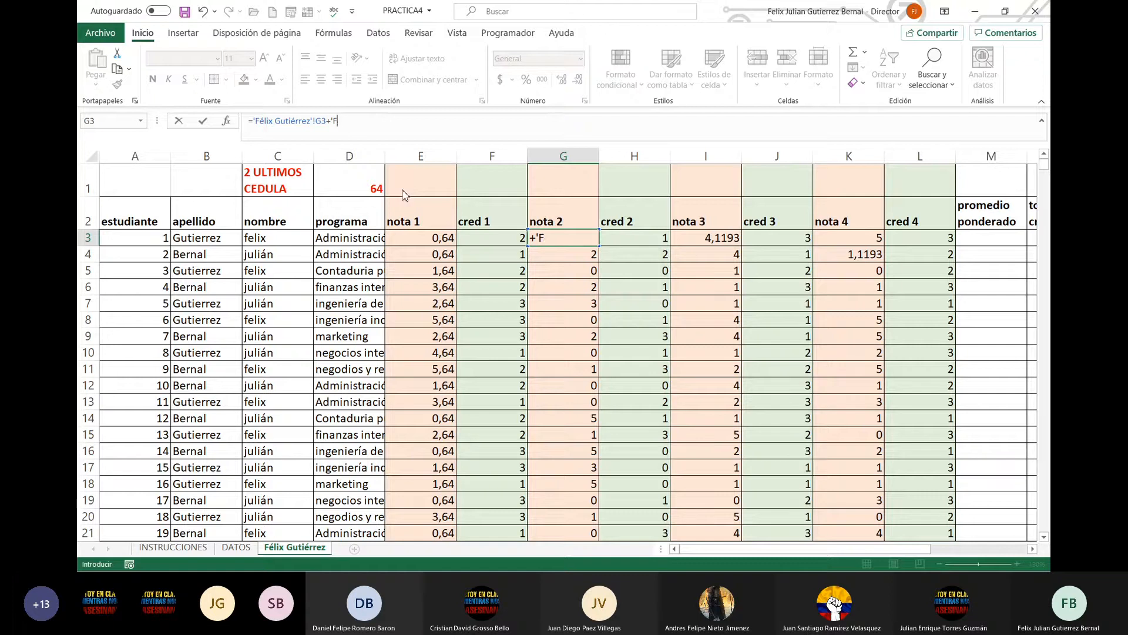
Finish G3 with +$D$1/100 and dismiss the circular-reference warning
{"action": "left_click", "coordinate": [358, 189]}
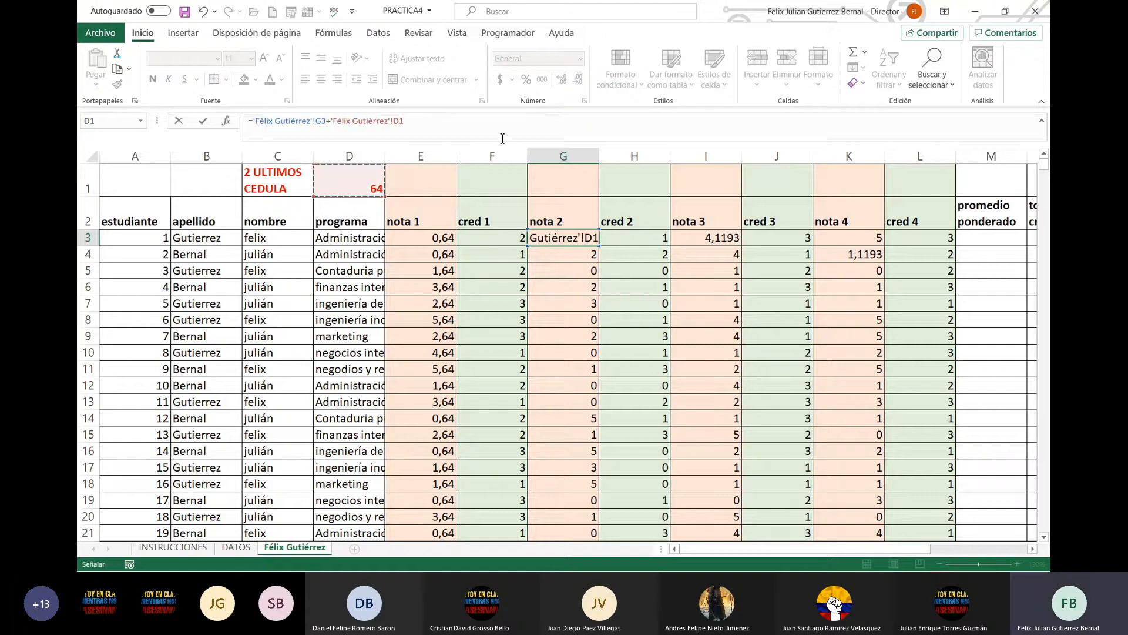
{"action": "left_click", "coordinate": [398, 135]}
{"action": "left_click", "coordinate": [399, 126]}
{"action": "type", "text": "$"}
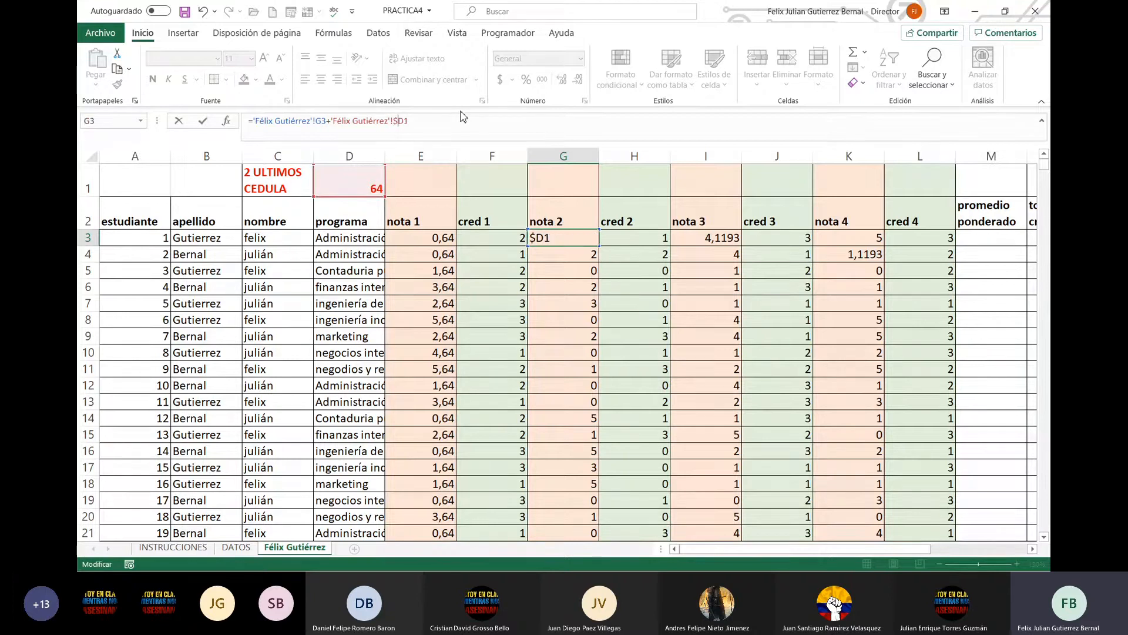
{"action": "key", "text": "Right"}
{"action": "type", "text": "$1/100"}
{"action": "key", "text": "Return"}
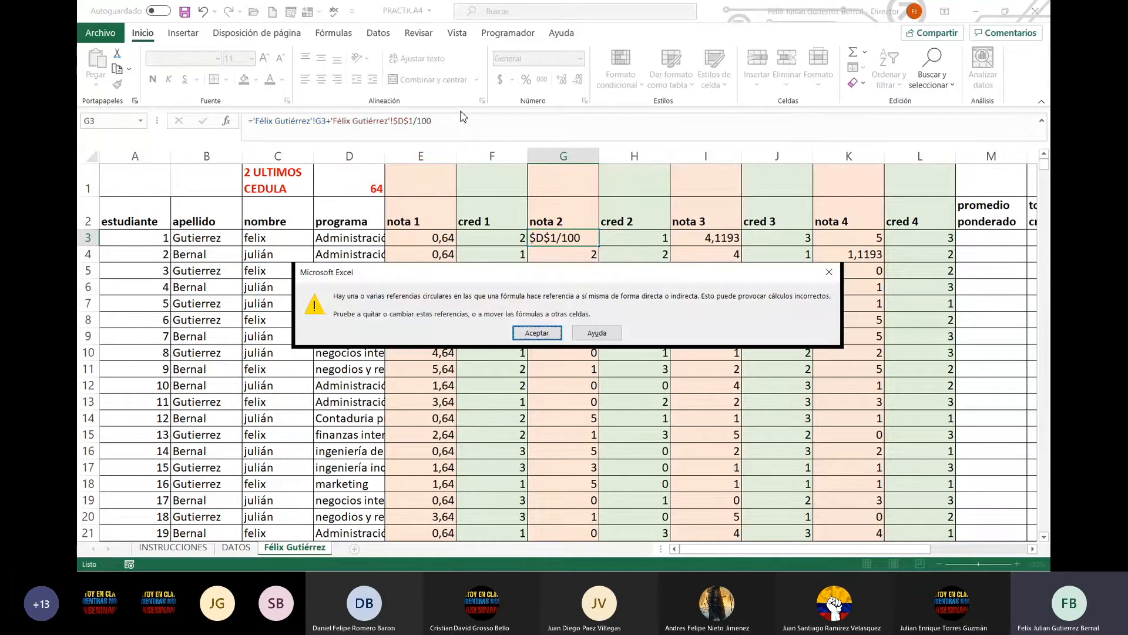
{"action": "left_click", "coordinate": [537, 333]}
{"action": "left_click", "coordinate": [574, 237]}
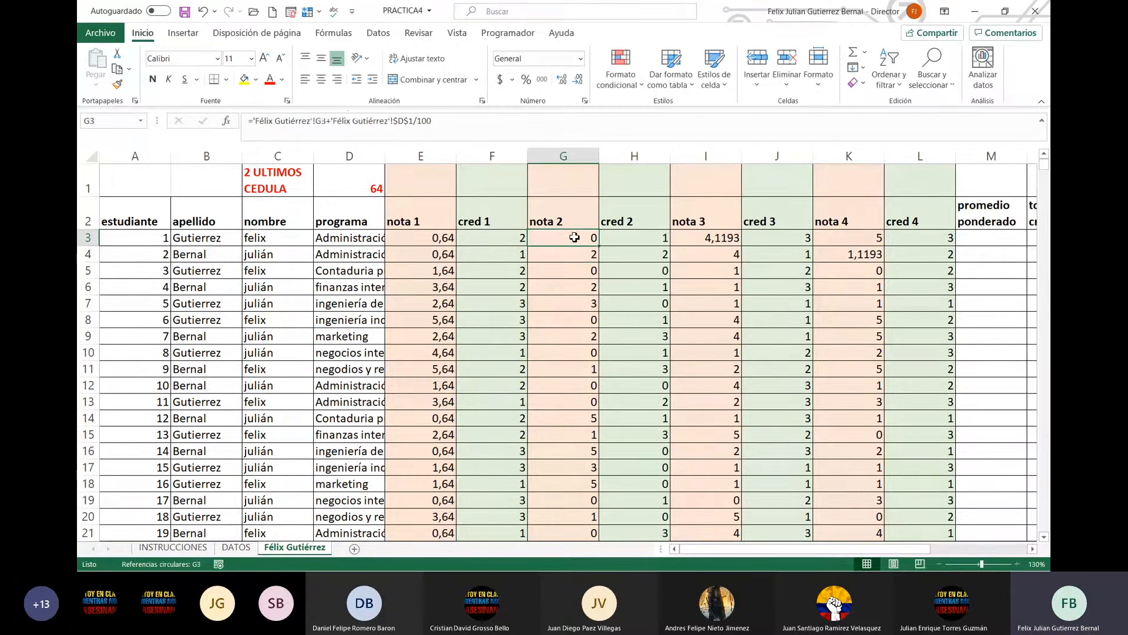
{"action": "triple_click", "coordinate": [456, 136]}
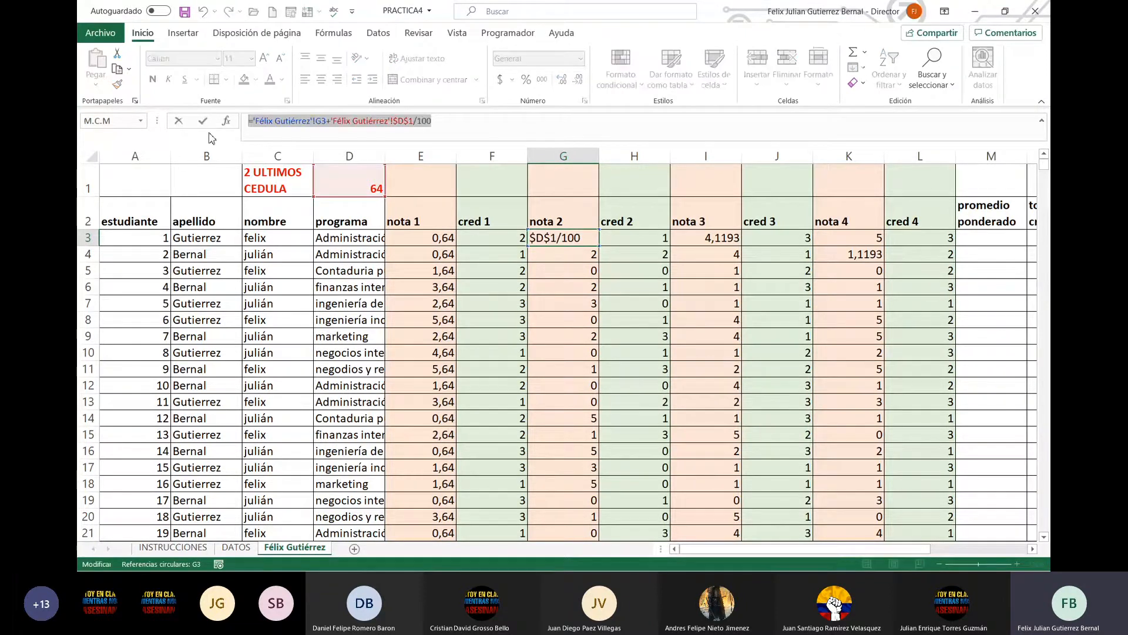
{"action": "type", "text": "="}
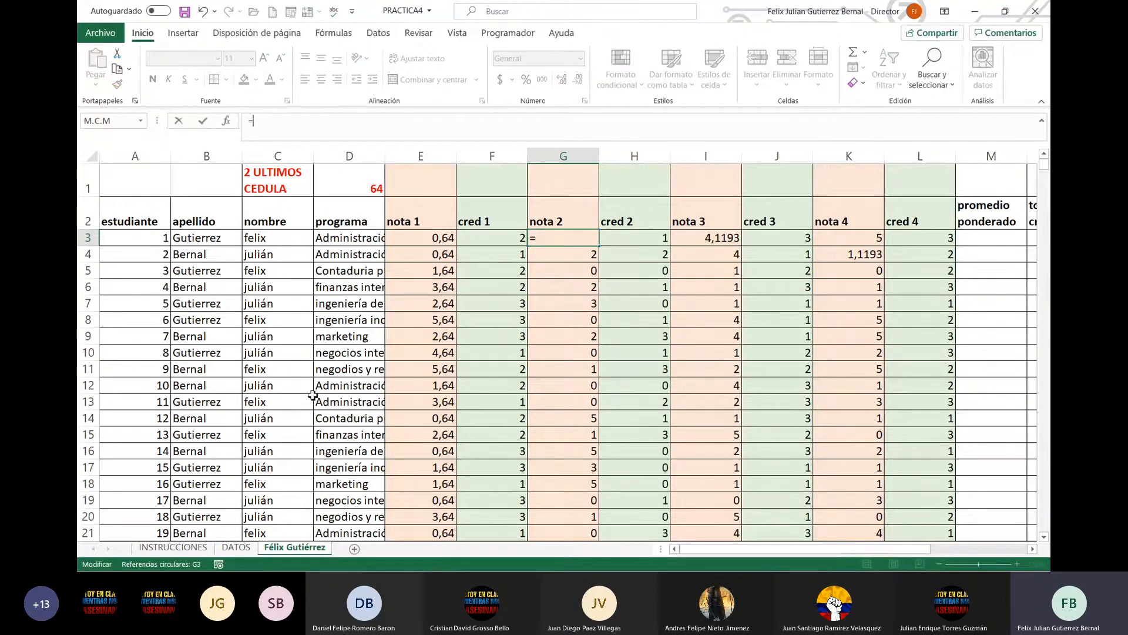
{"action": "left_click", "coordinate": [235, 547]}
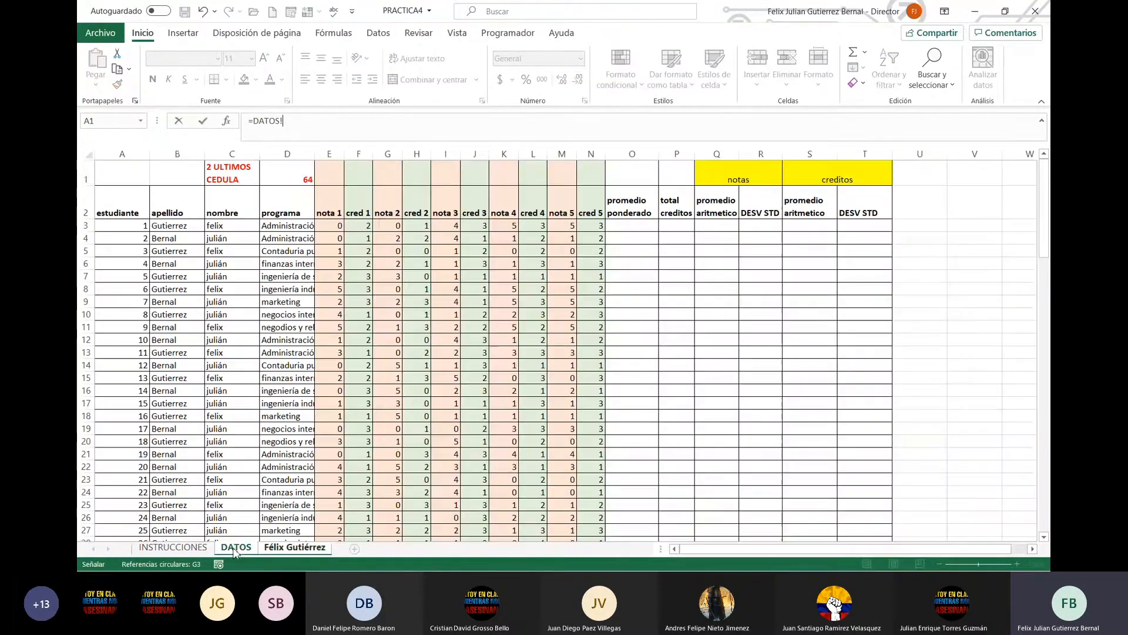
{"action": "left_click", "coordinate": [386, 228]}
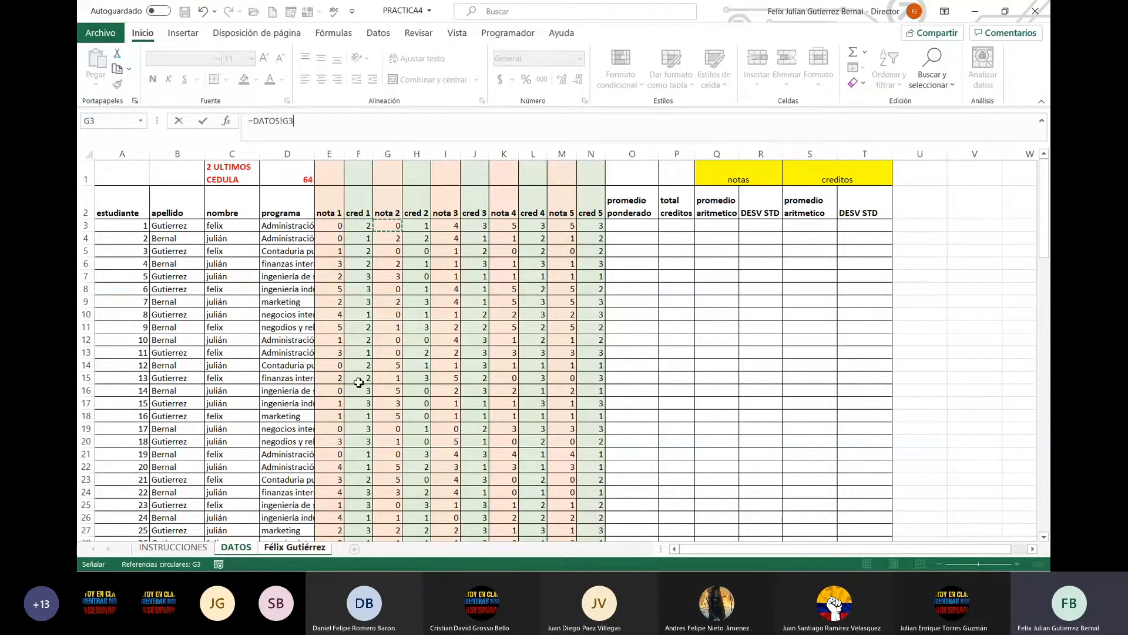
{"action": "type", "text": "+"}
{"action": "left_click", "coordinate": [295, 547]}
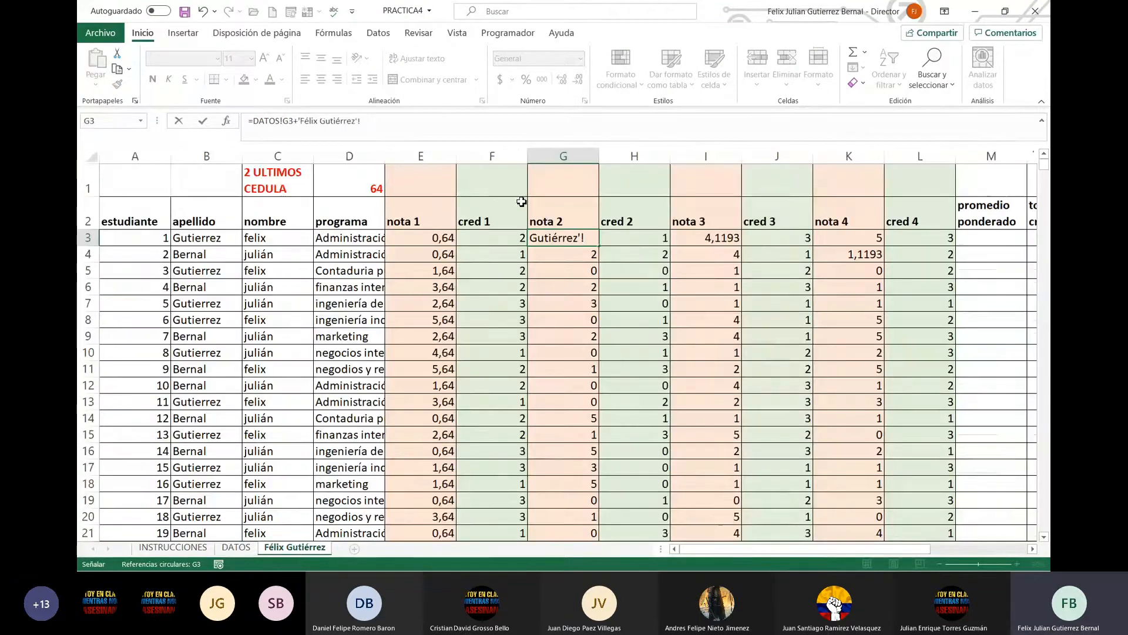
{"action": "left_click", "coordinate": [361, 179]}
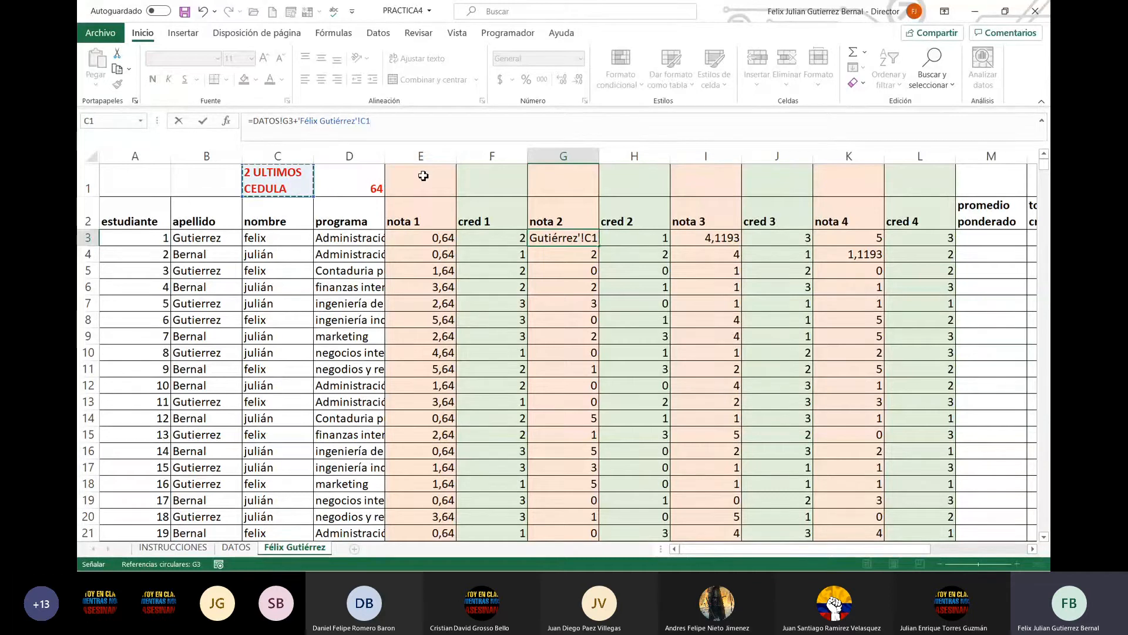
{"action": "left_click", "coordinate": [369, 126]}
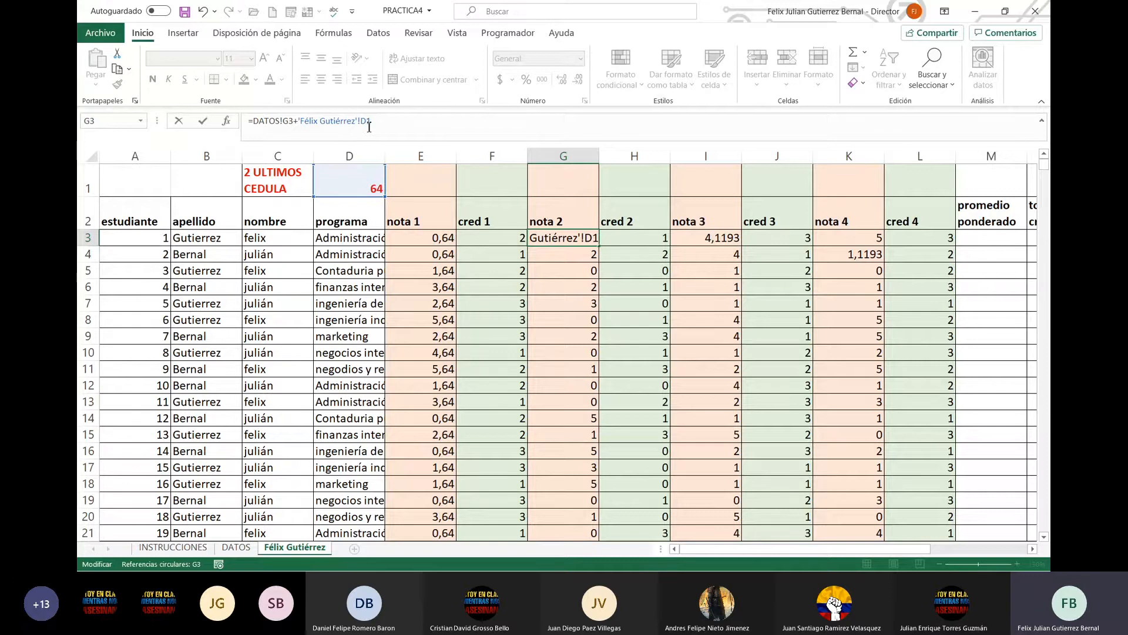
{"action": "type", "text": "$"}
{"action": "type", "text": "$"}
{"action": "type", "text": "/100"}
{"action": "key", "text": "Return"}
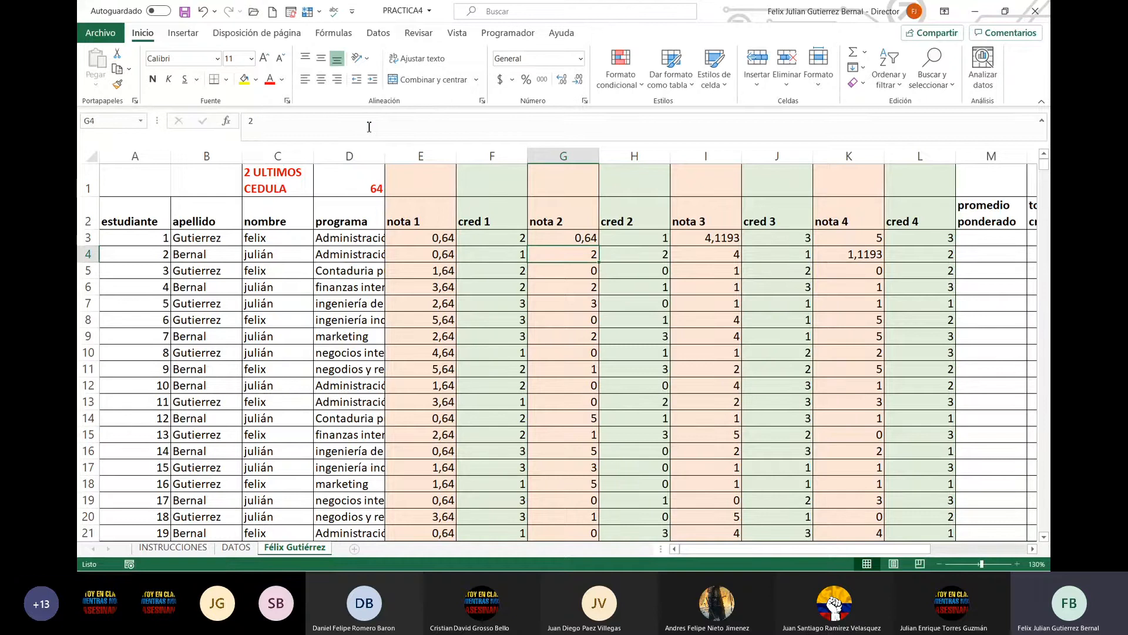
Fill the G3 formula down the nota 2 column and copy it
{"action": "left_click", "coordinate": [591, 240]}
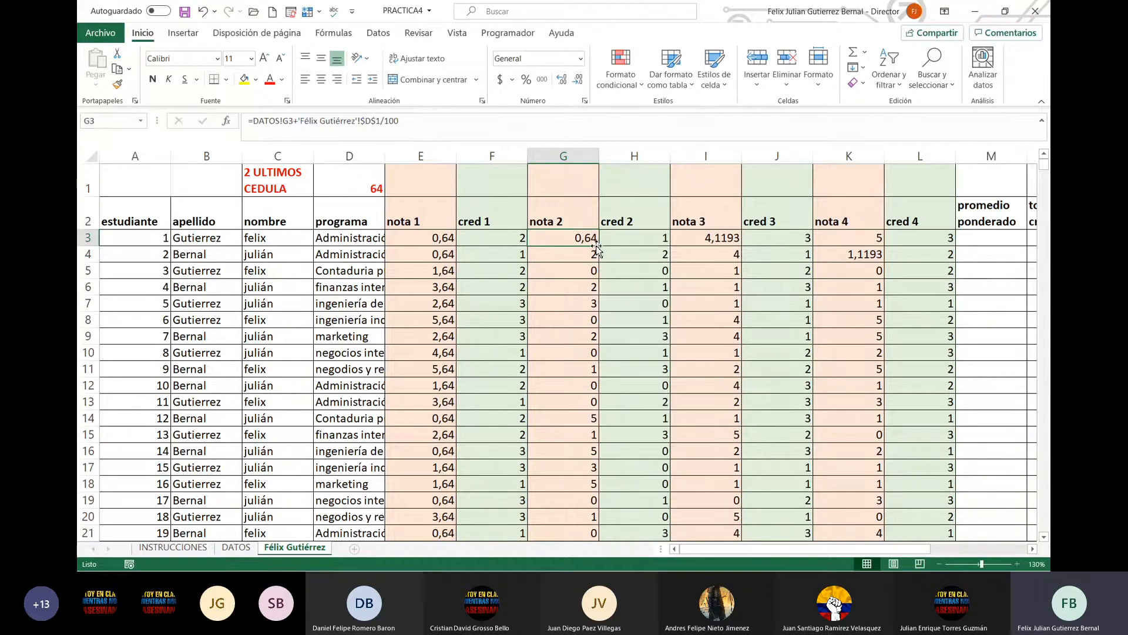
{"action": "double_click", "coordinate": [597, 246]}
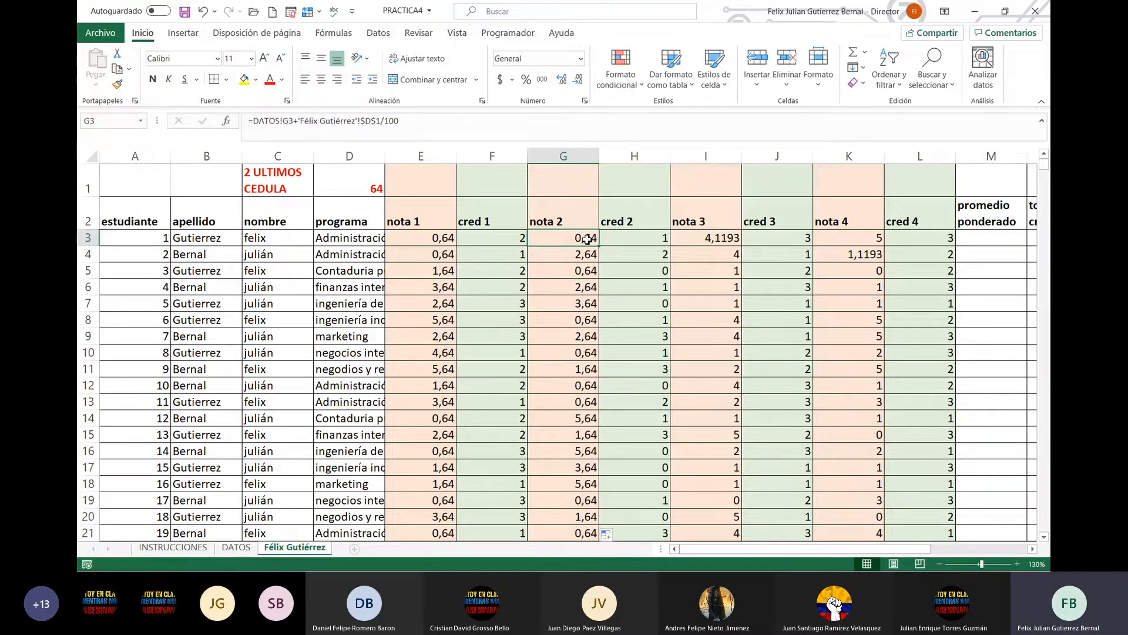
{"action": "key", "text": "ctrl+c"}
Paste the grade formula into I3 and fill it down the nota 3 column
{"action": "left_click", "coordinate": [713, 239]}
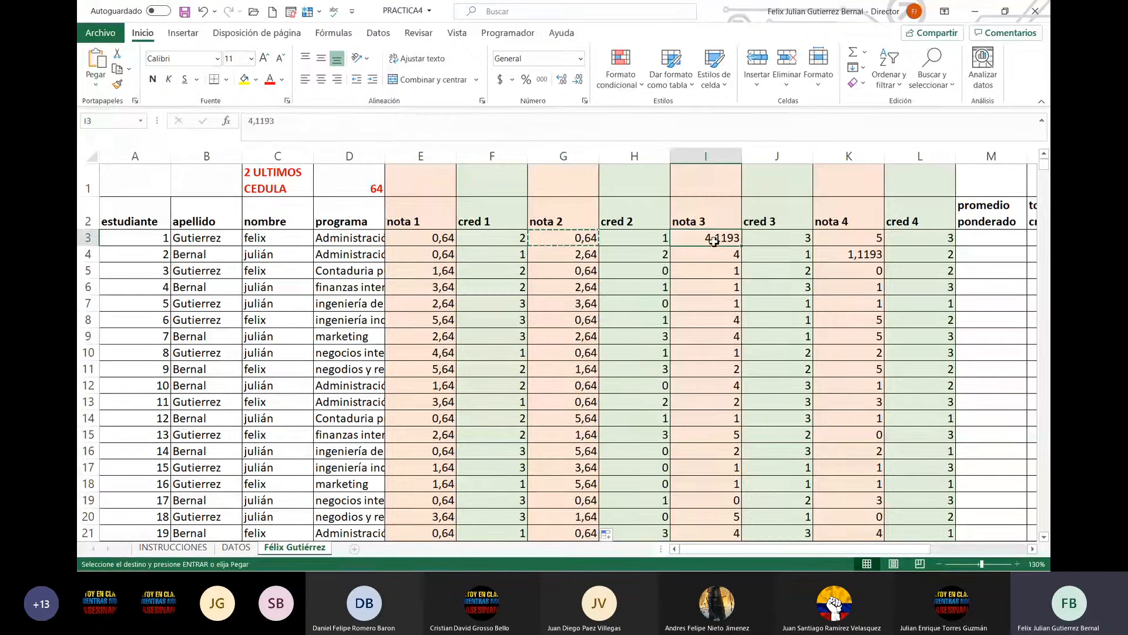
{"action": "key", "text": "ctrl+v"}
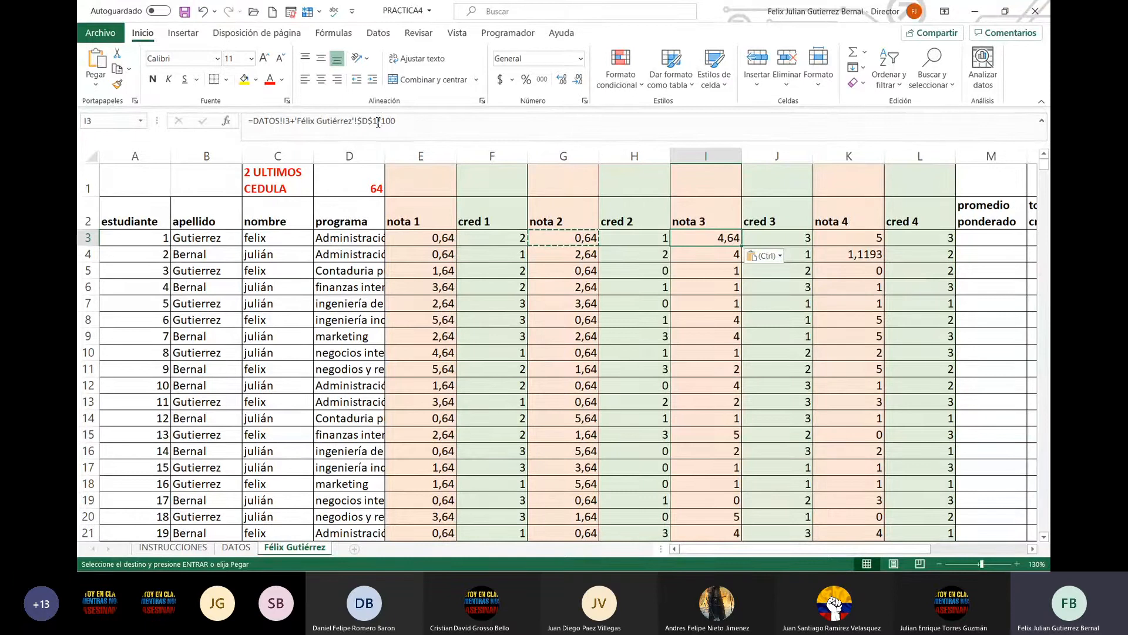
{"action": "left_click_drag", "start_coordinate": [379, 121], "coordinate": [358, 124]}
{"action": "left_click", "coordinate": [693, 243]}
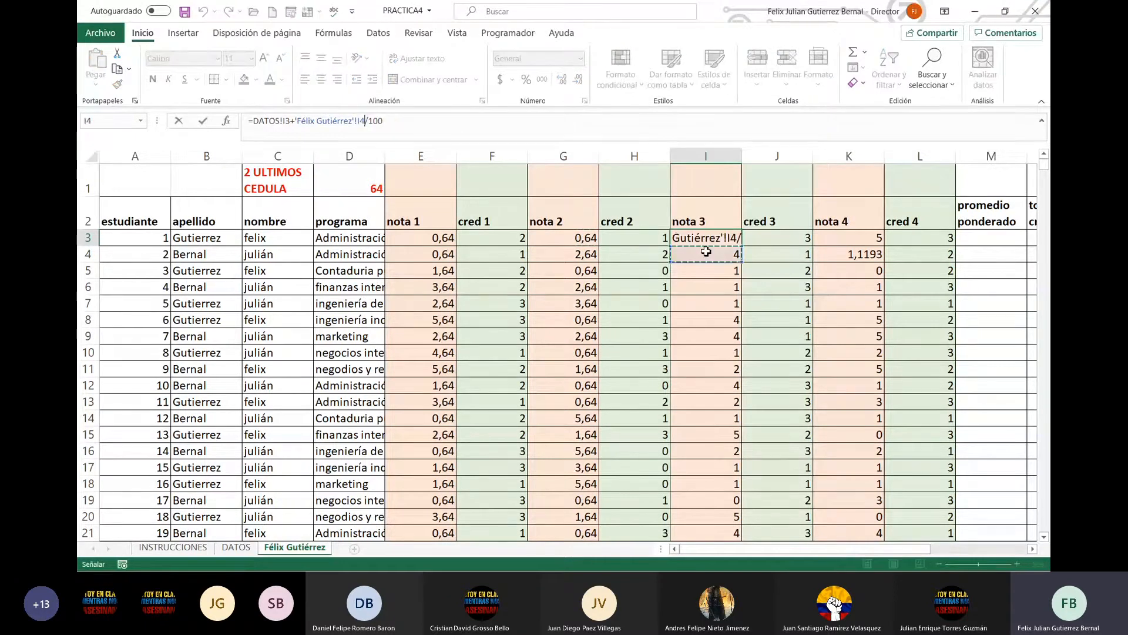
{"action": "key", "text": "Escape"}
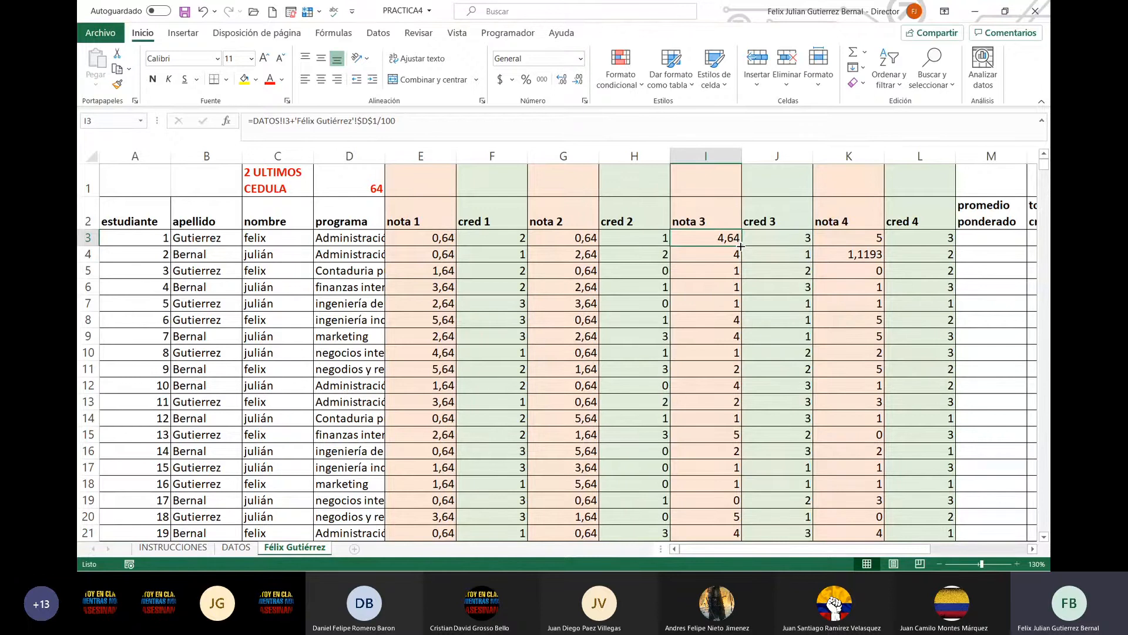
{"action": "double_click", "coordinate": [741, 246]}
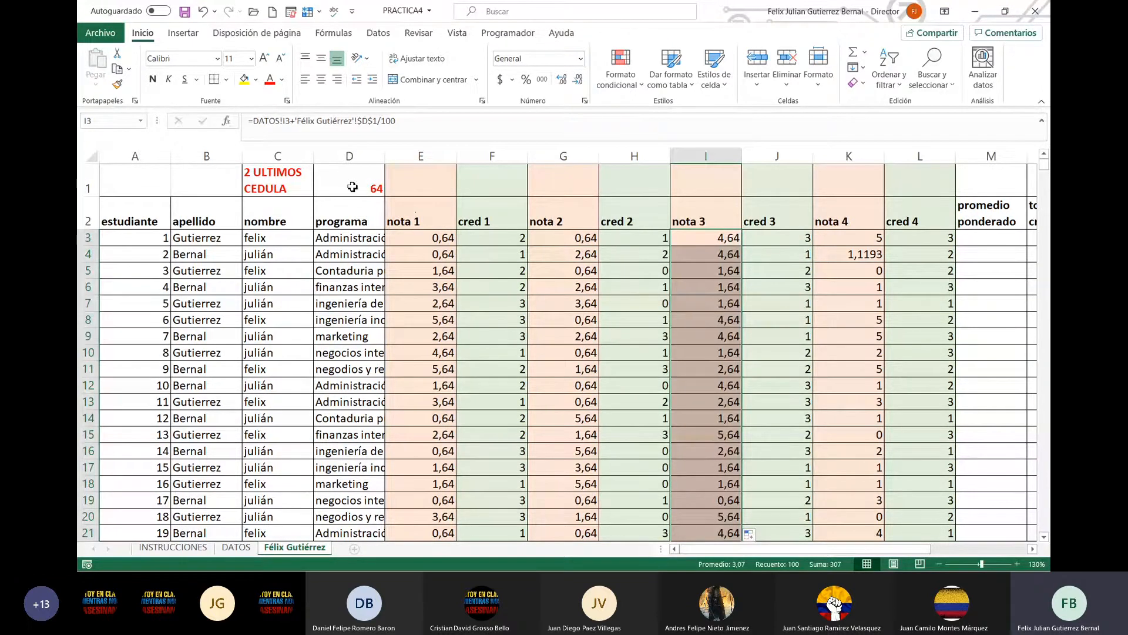
Change D1 to 75 and refill the nota 1 formula down column E
{"action": "left_click", "coordinate": [375, 176]}
{"action": "type", "text": "75"}
{"action": "key", "text": "Return"}
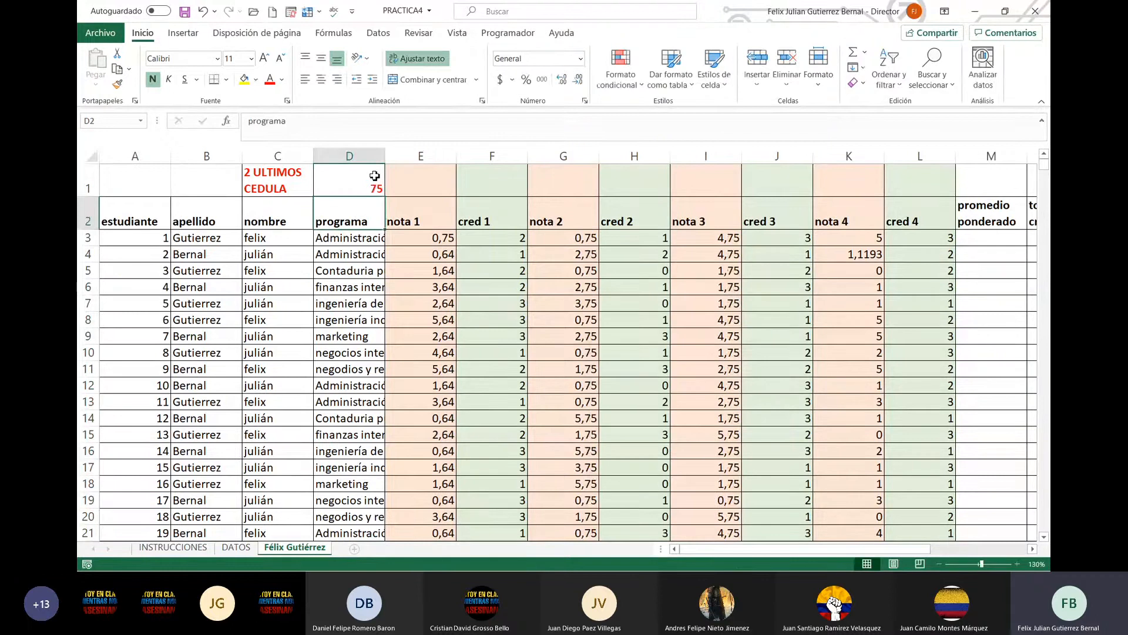
{"action": "left_click", "coordinate": [450, 239]}
{"action": "double_click", "coordinate": [458, 245]}
{"action": "scroll", "coordinate": [579, 308], "scroll_direction": "down", "scroll_amount": 7}
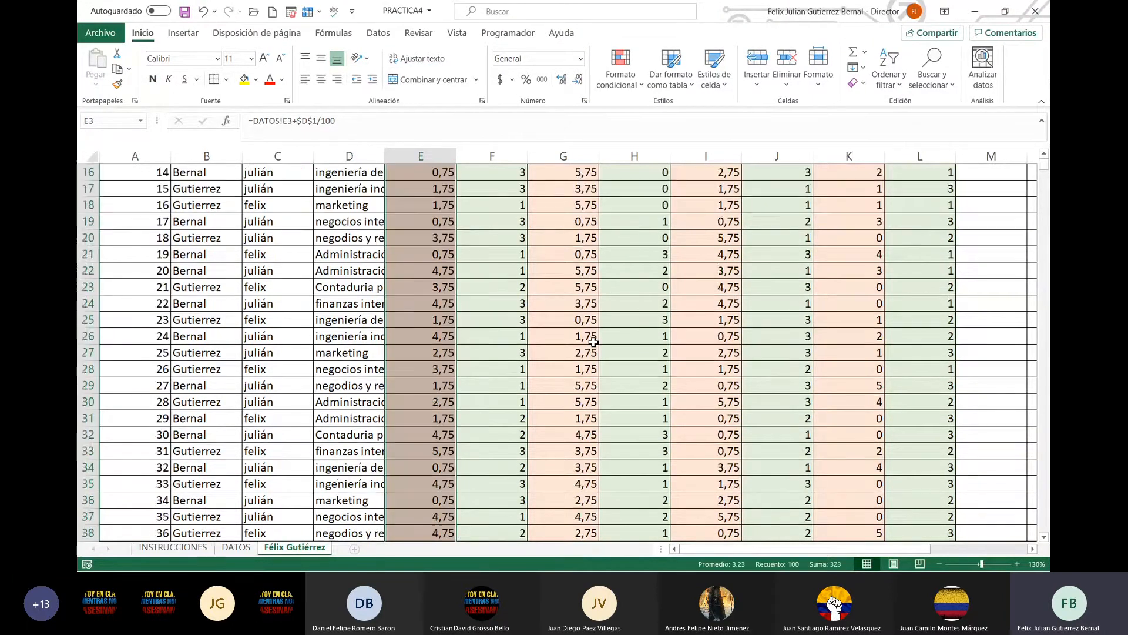
{"action": "scroll", "coordinate": [594, 343], "scroll_direction": "up", "scroll_amount": 6}
{"action": "scroll", "coordinate": [594, 343], "scroll_direction": "up", "scroll_amount": 1}
Change the cedula value in D1 to 81
{"action": "left_click", "coordinate": [374, 202]}
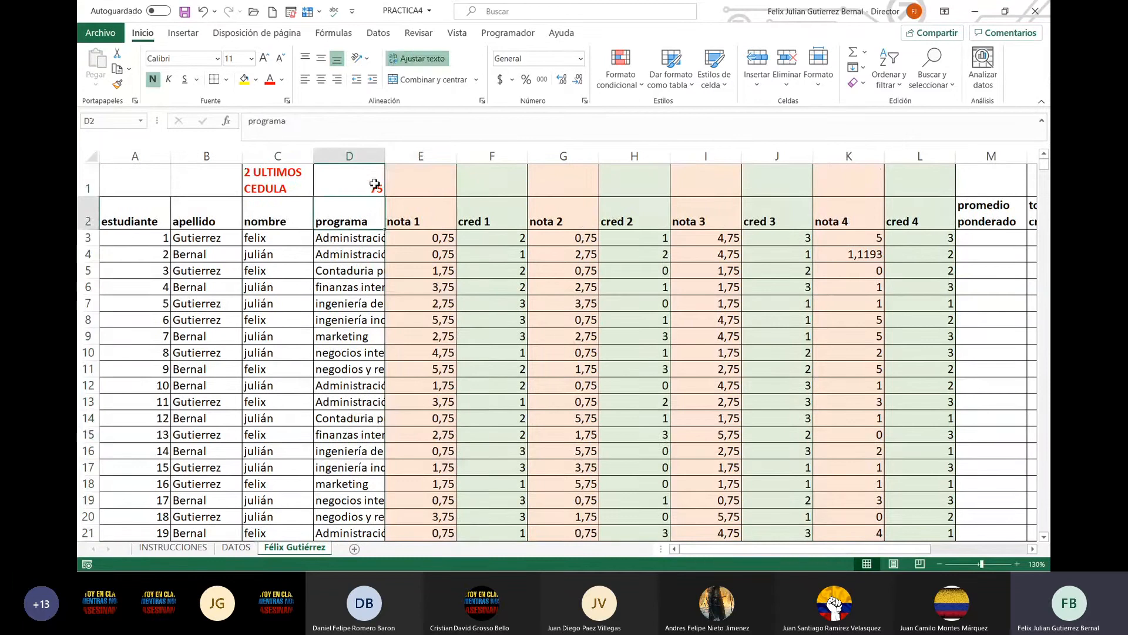
{"action": "left_click", "coordinate": [374, 182]}
{"action": "type", "text": "81"}
{"action": "key", "text": "Return"}
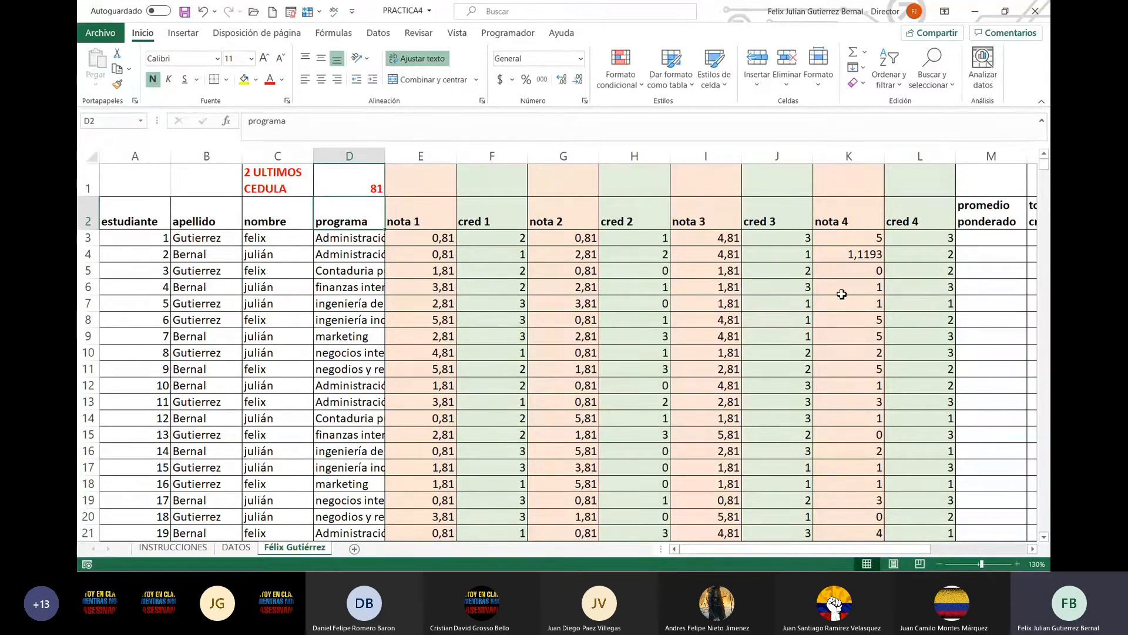
Copy the nota 3 formula from I3 into K3 and fill it down the nota 4 column
{"action": "left_click", "coordinate": [710, 244]}
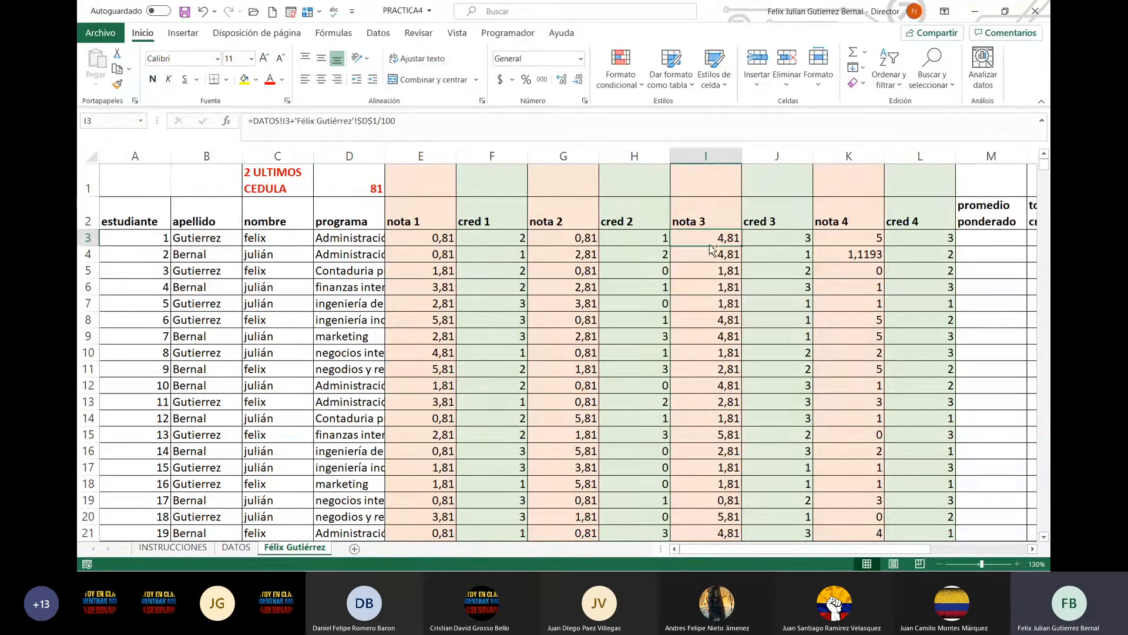
{"action": "key", "text": "ctrl+c"}
{"action": "left_click", "coordinate": [867, 238]}
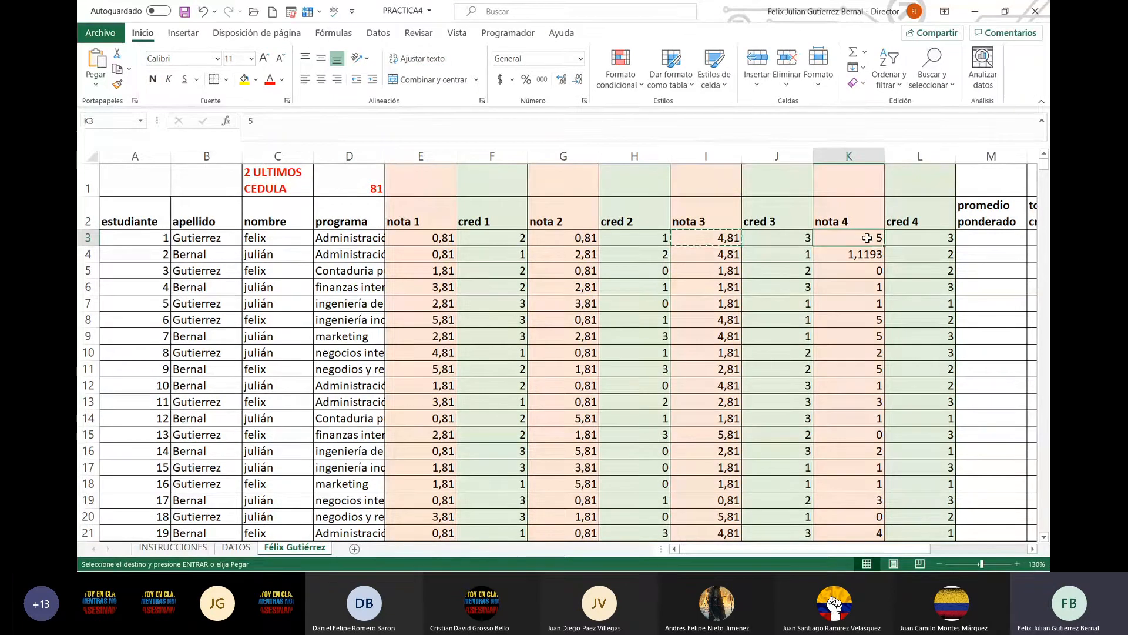
{"action": "key", "text": "ctrl+v"}
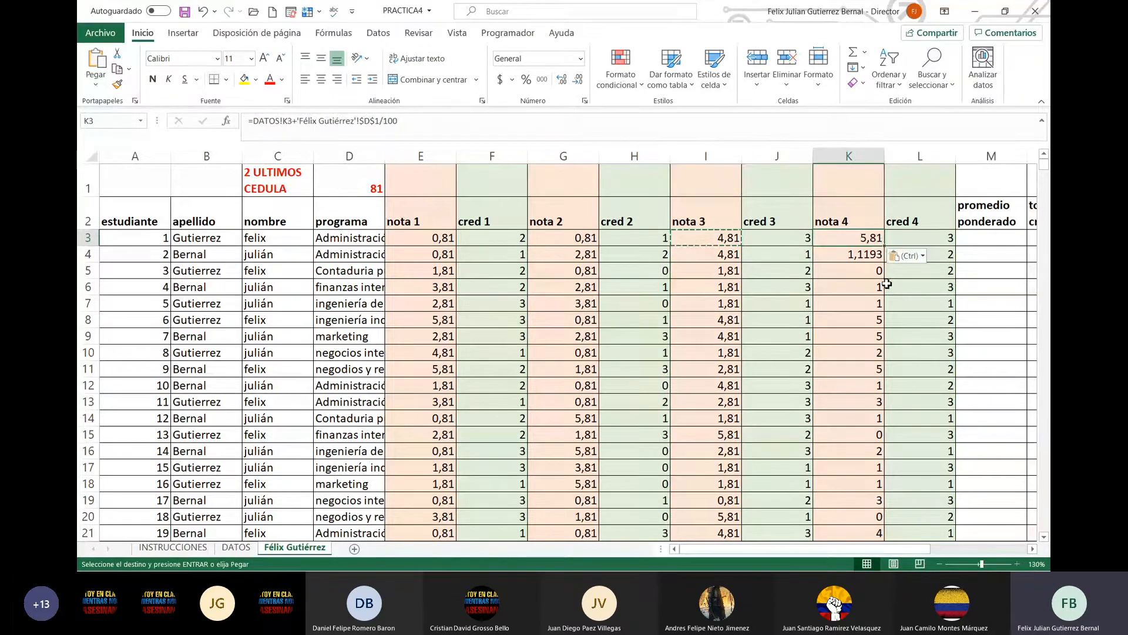
{"action": "double_click", "coordinate": [886, 245]}
{"action": "left_click", "coordinate": [858, 352]}
{"action": "scroll", "coordinate": [884, 355], "scroll_direction": "down", "scroll_amount": 6}
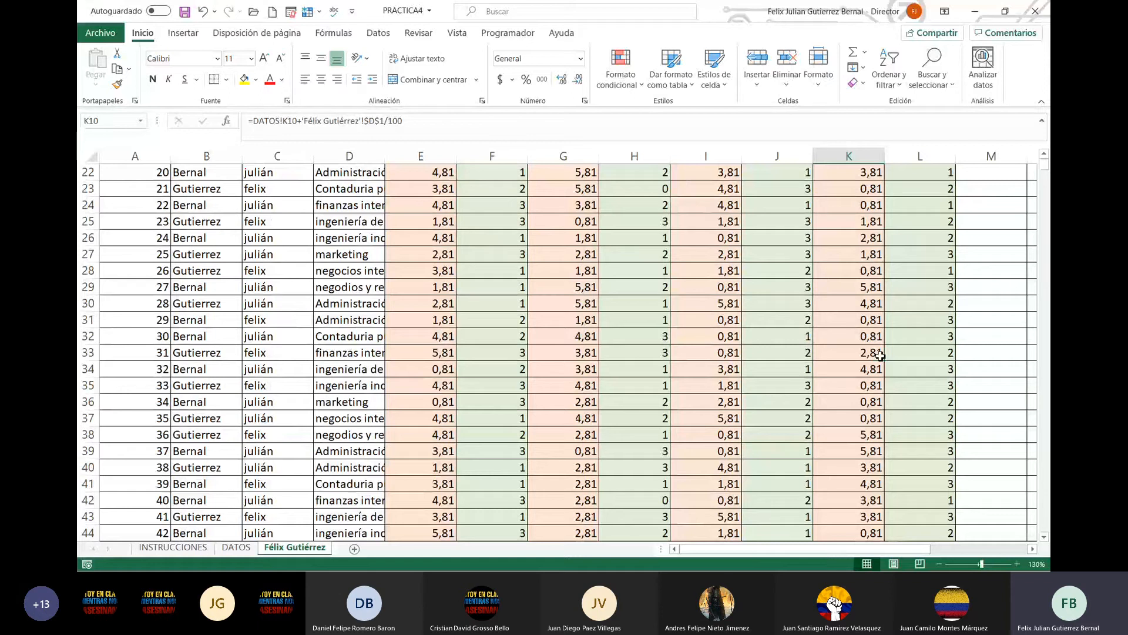
{"action": "scroll", "coordinate": [887, 358], "scroll_direction": "down", "scroll_amount": 13}
{"action": "scroll", "coordinate": [887, 360], "scroll_direction": "up", "scroll_amount": 14}
{"action": "scroll", "coordinate": [888, 360], "scroll_direction": "up", "scroll_amount": 6}
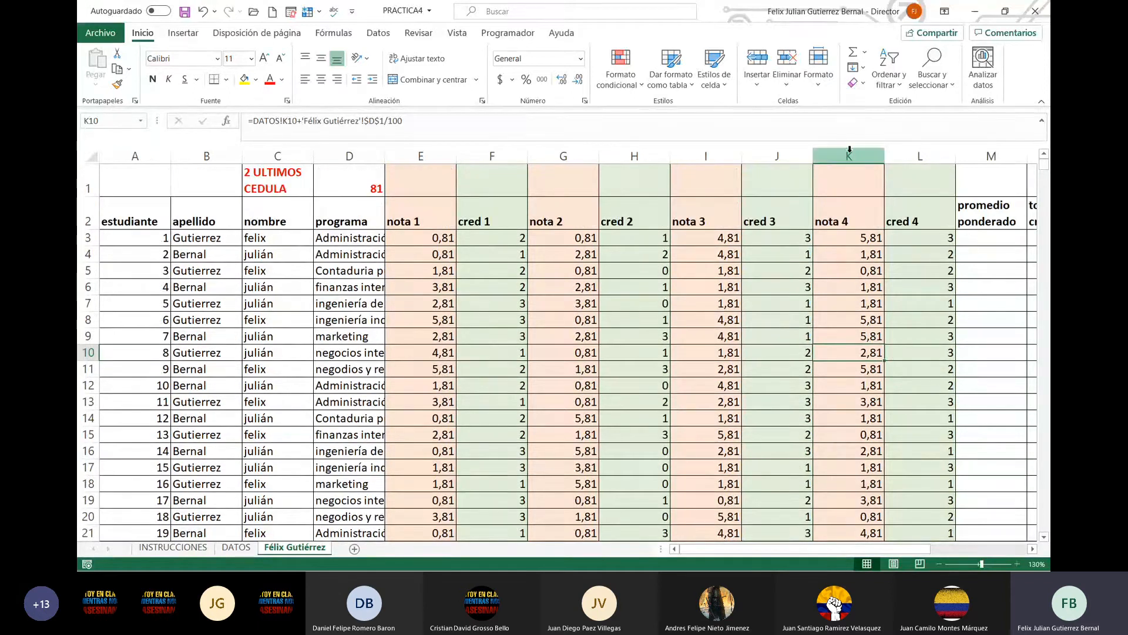
{"action": "left_click_drag", "start_coordinate": [848, 154], "coordinate": [914, 159]}
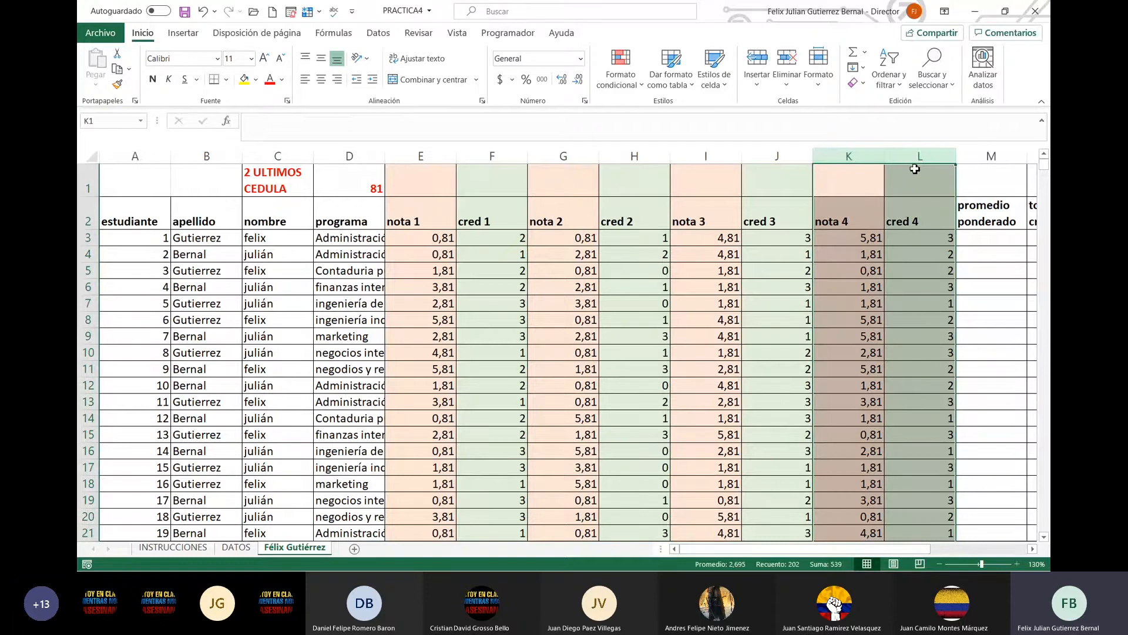
Insert a copy of the nota 4 and cred 4 columns right after them
{"action": "key", "text": "ctrl+c"}
{"action": "right_click", "coordinate": [898, 153]}
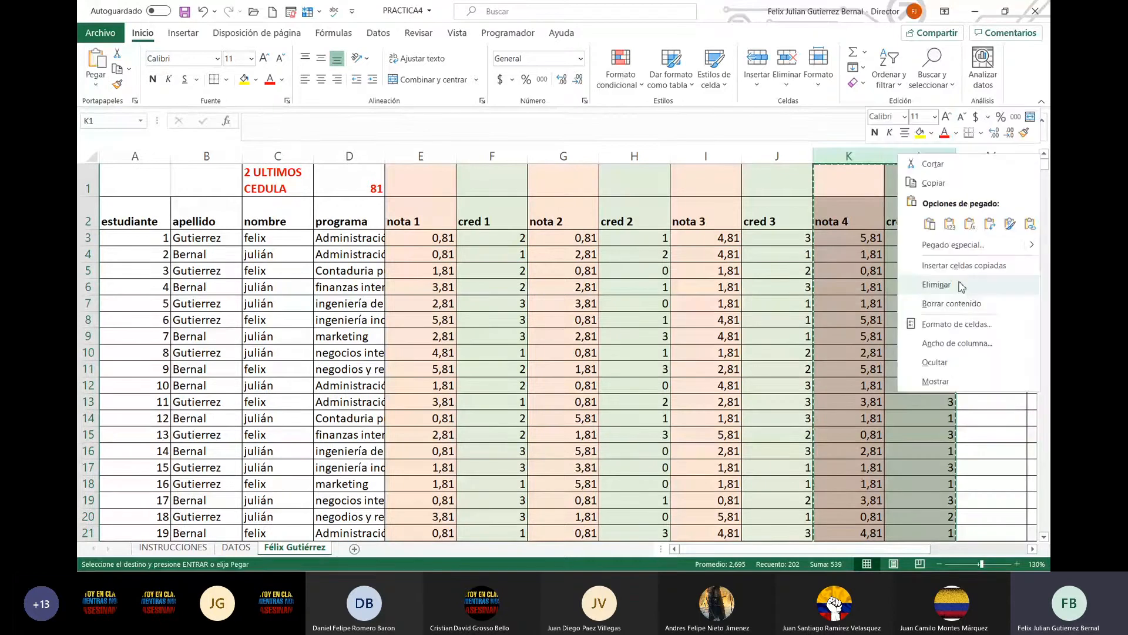
{"action": "left_click", "coordinate": [964, 265]}
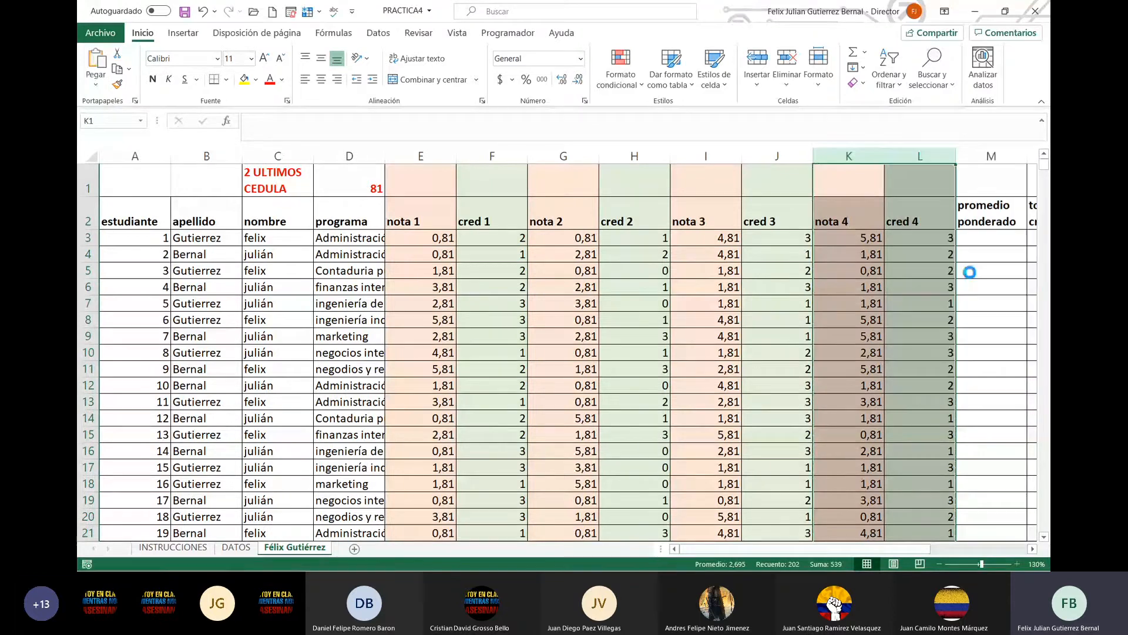
Rename the duplicated headers in M2 and N2 to 'nota 5' and 'cred 5'
{"action": "left_click", "coordinate": [978, 227]}
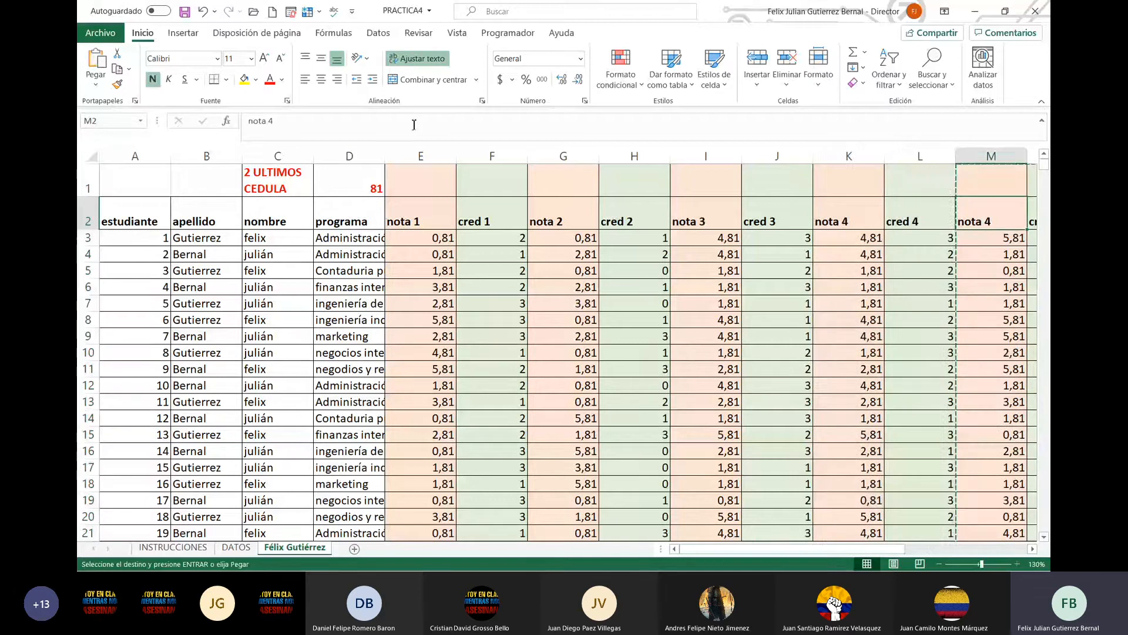
{"action": "left_click", "coordinate": [414, 122]}
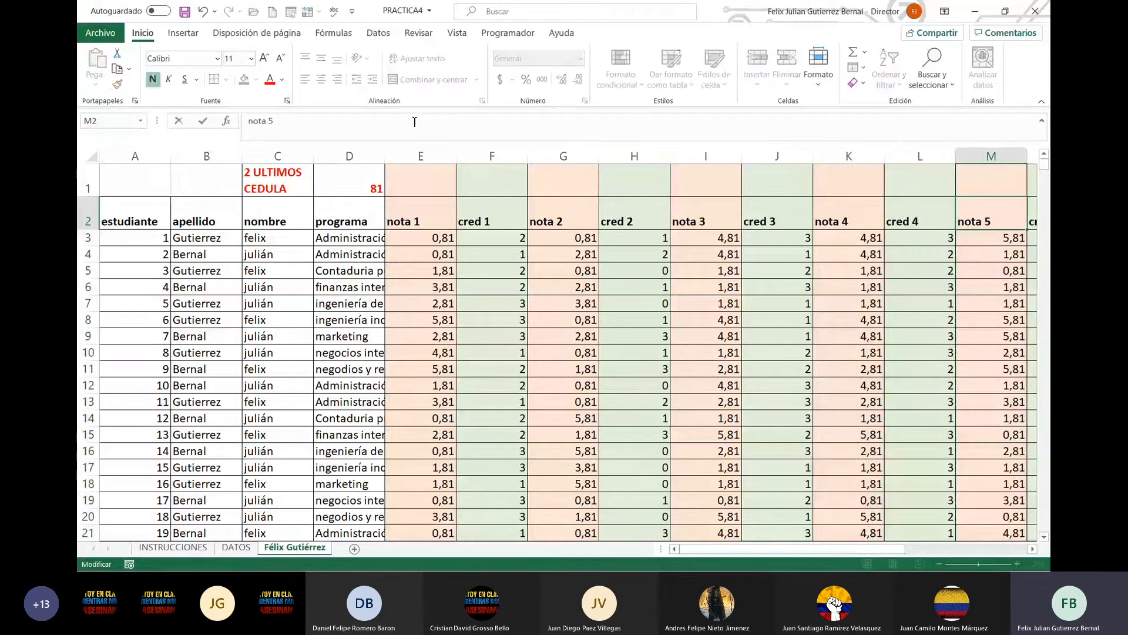
{"action": "key", "text": "Return"}
{"action": "key", "text": "Right"}
{"action": "key", "text": "Right"}
{"action": "key", "text": "Up"}
{"action": "key", "text": "Left"}
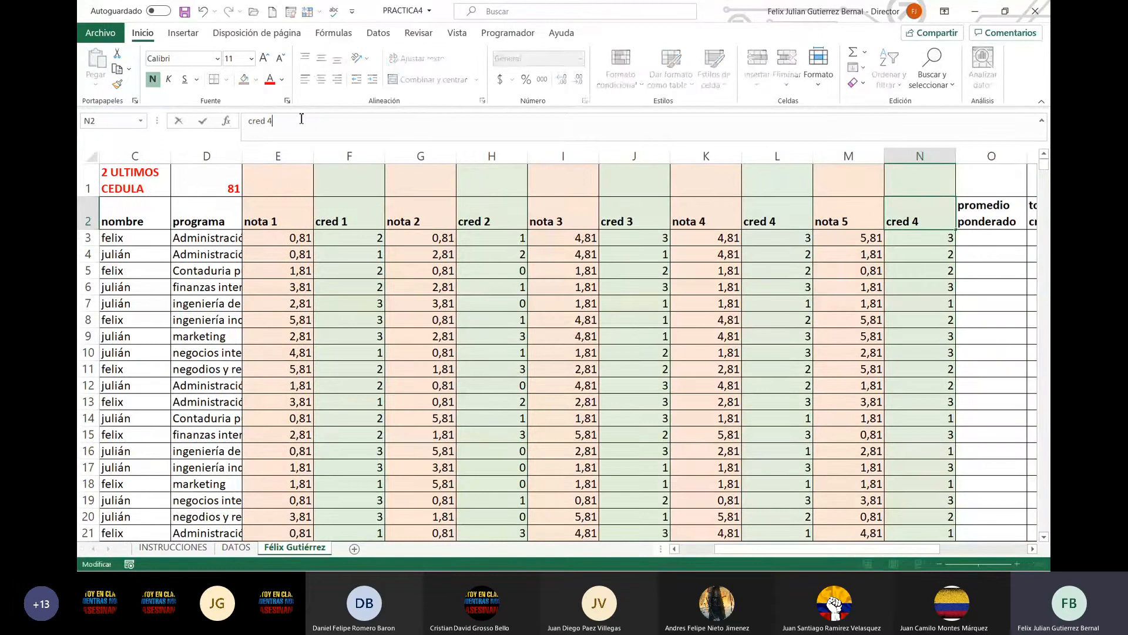
{"action": "key", "text": "BackSpace"}
{"action": "type", "text": "5"}
{"action": "key", "text": "Return"}
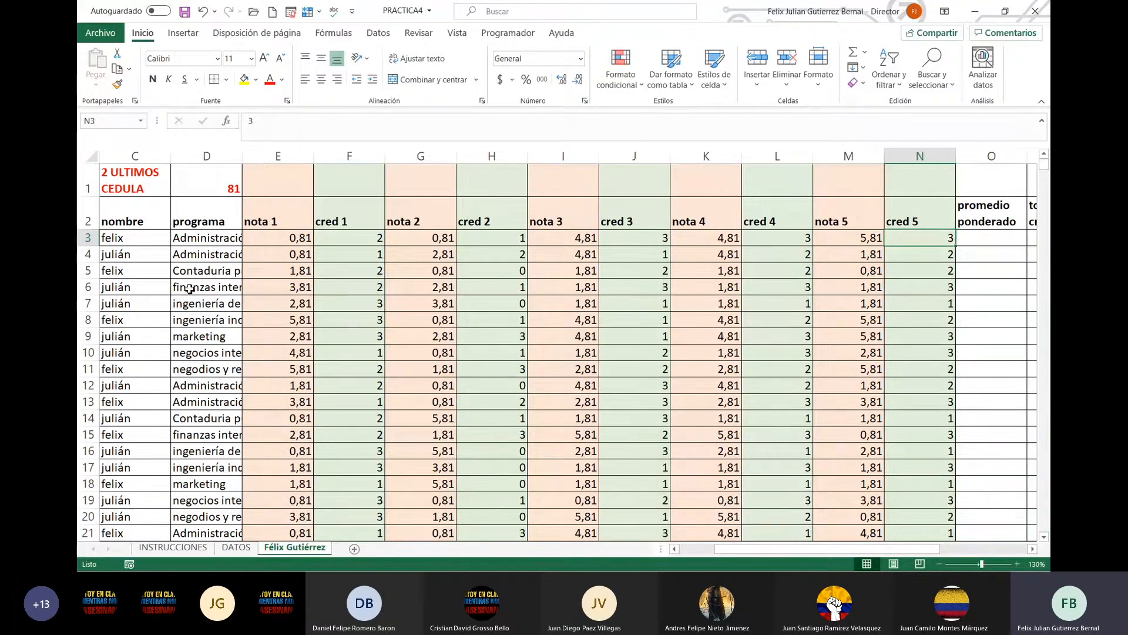
Highlight values greater than 5 in E3:N102 with a Greater Than conditional formatting rule
{"action": "left_click", "coordinate": [301, 238]}
{"action": "left_click_drag", "start_coordinate": [300, 238], "coordinate": [939, 481]}
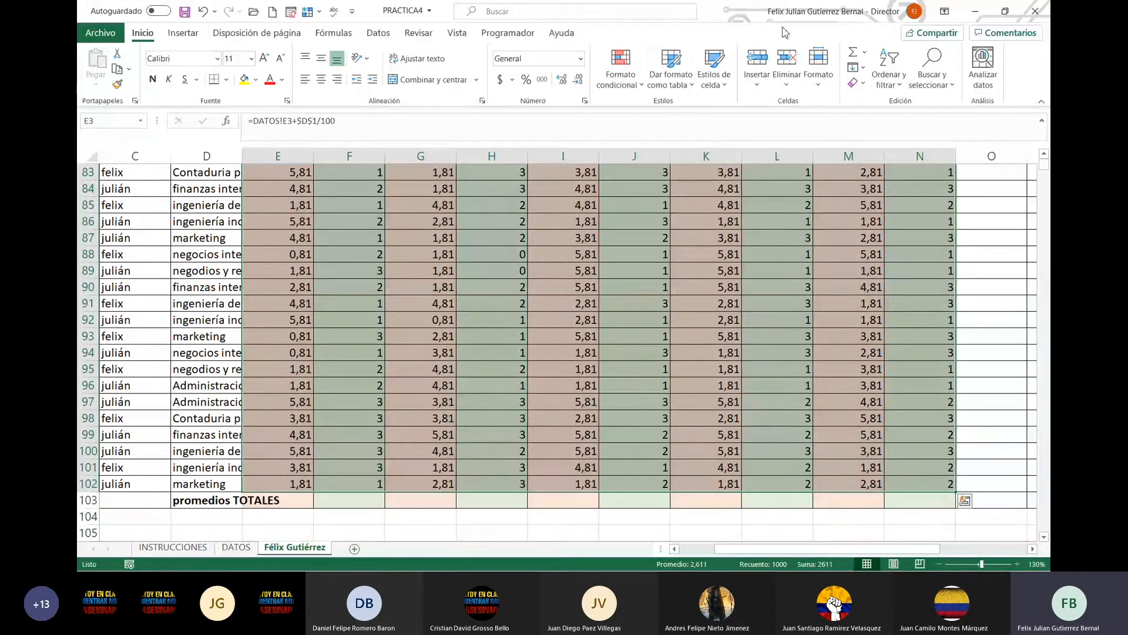
{"action": "left_click", "coordinate": [621, 69]}
{"action": "mouse_move", "coordinate": [727, 191]}
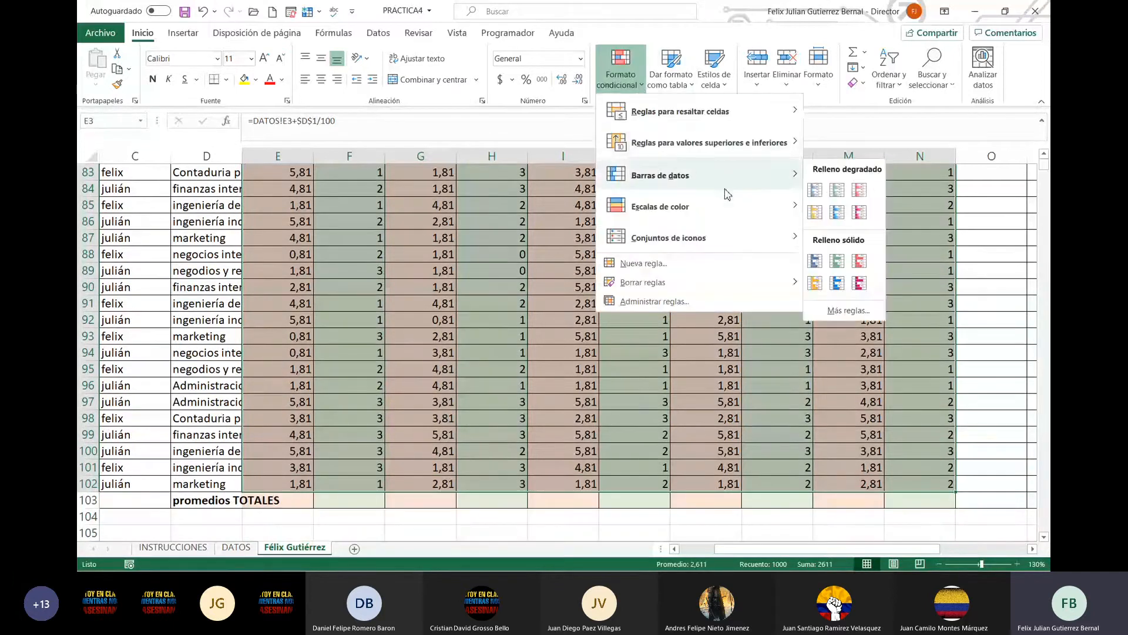
{"action": "mouse_move", "coordinate": [738, 118]}
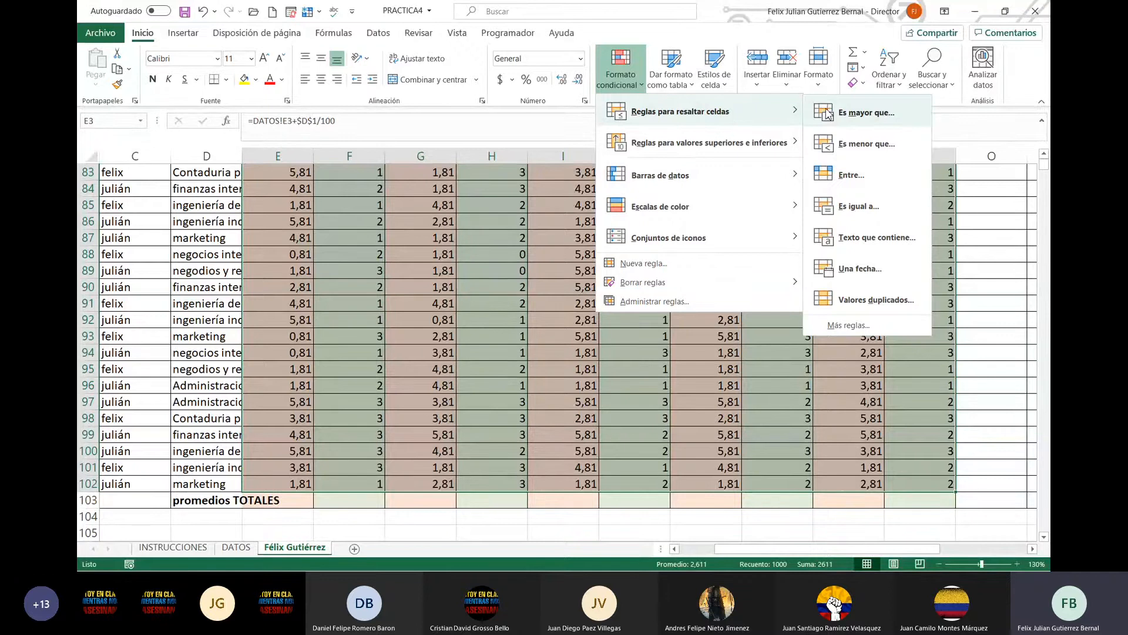
{"action": "left_click", "coordinate": [889, 117]}
{"action": "type", "text": "5"}
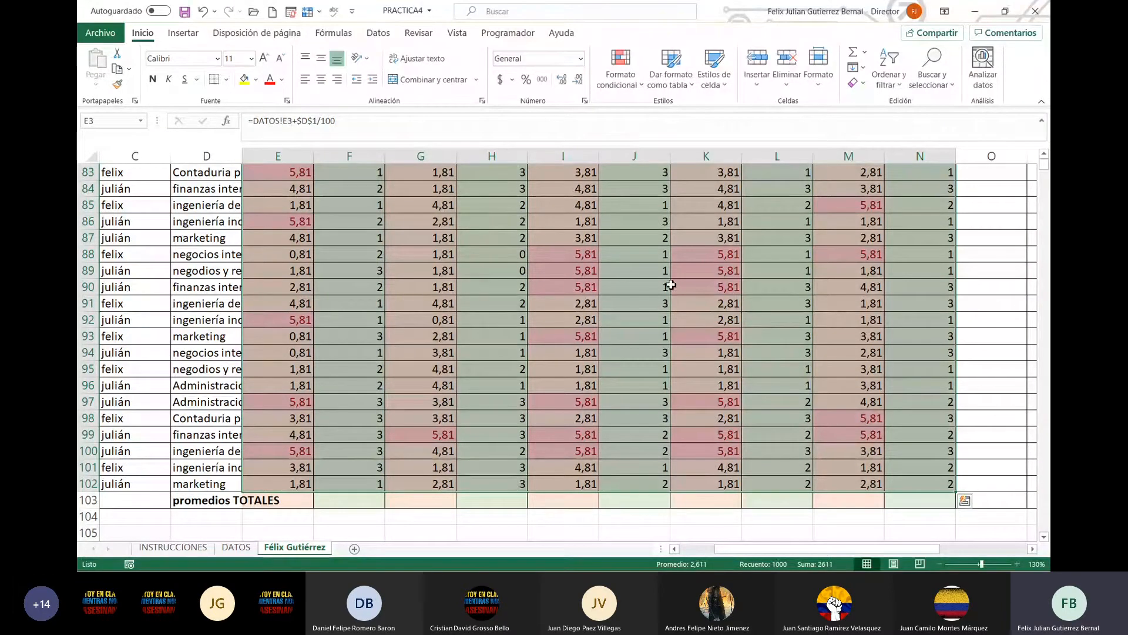
Replace the 5,81 nota 1 grades in E8, E11, E33, E44, E49 and E54 with 5
{"action": "left_click", "coordinate": [644, 270]}
{"action": "scroll", "coordinate": [644, 276], "scroll_direction": "up", "scroll_amount": 2}
{"action": "scroll", "coordinate": [644, 284], "scroll_direction": "up", "scroll_amount": 20}
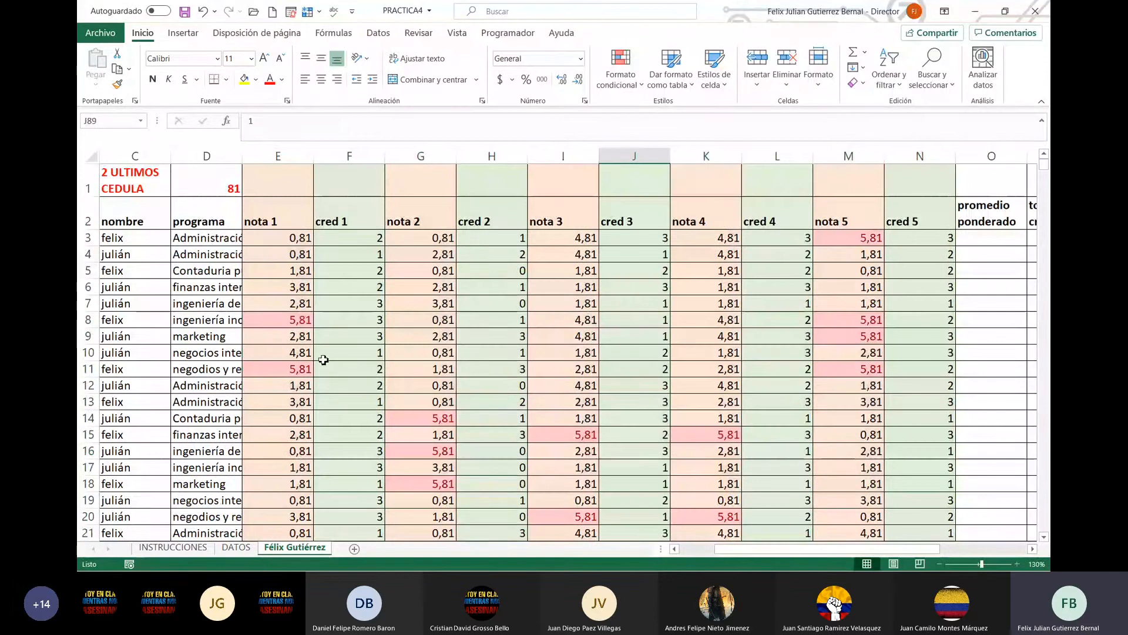
{"action": "left_click", "coordinate": [297, 322]}
{"action": "type", "text": "5"}
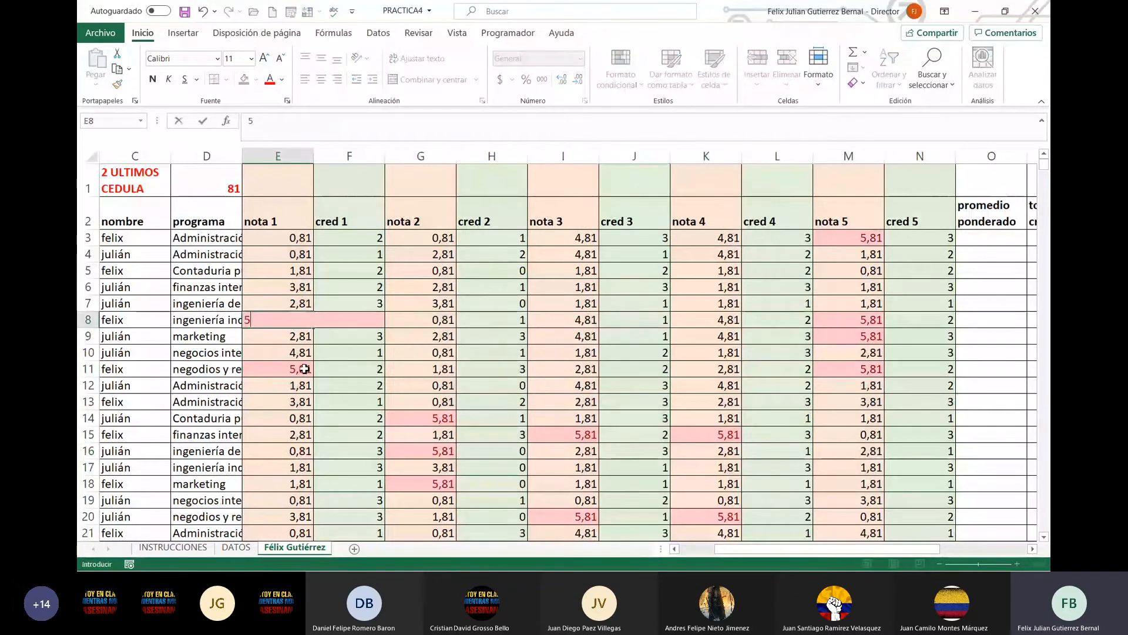
{"action": "left_click", "coordinate": [298, 368]}
{"action": "type", "text": "5"}
{"action": "scroll", "coordinate": [297, 400], "scroll_direction": "down", "scroll_amount": 5}
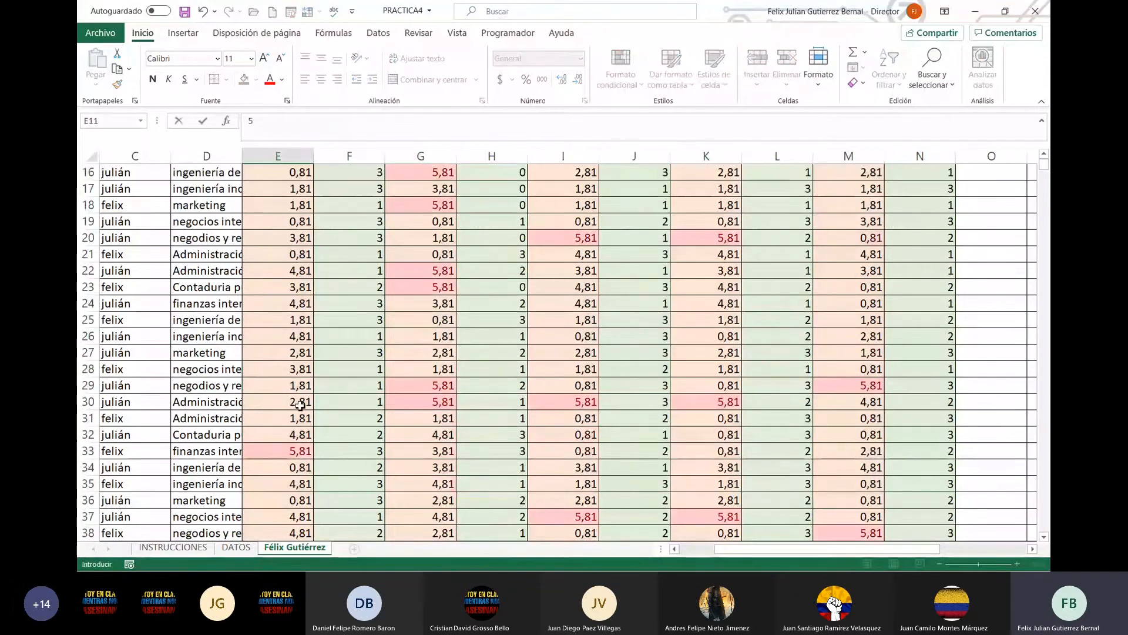
{"action": "left_click", "coordinate": [298, 451]}
{"action": "type", "text": "5"}
{"action": "scroll", "coordinate": [300, 411], "scroll_direction": "down", "scroll_amount": 6}
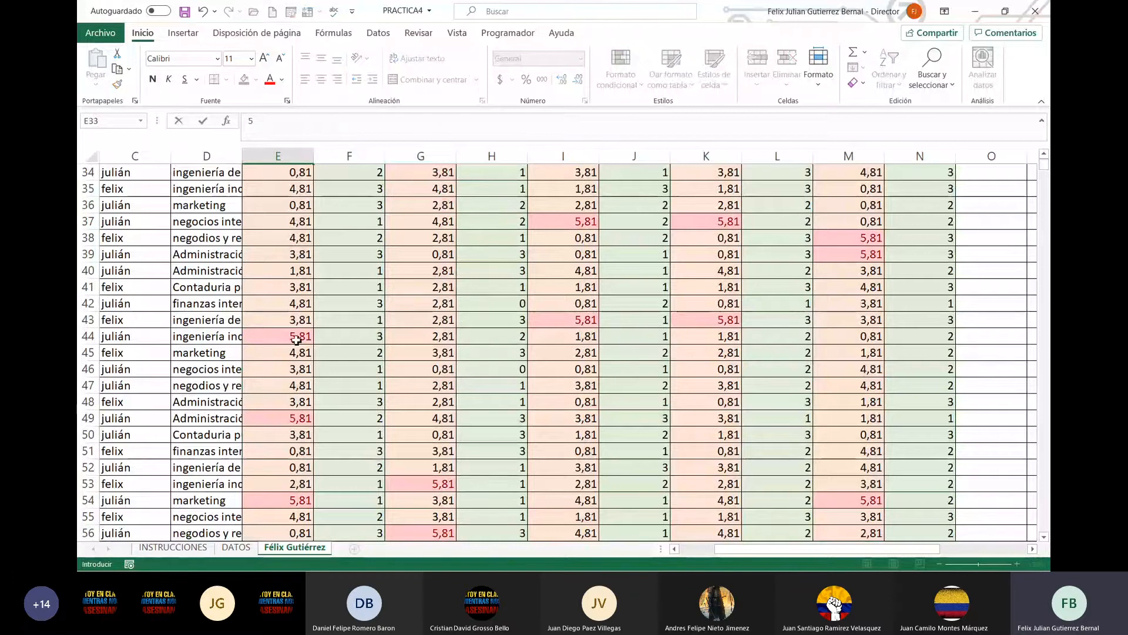
{"action": "left_click", "coordinate": [297, 340]}
{"action": "type", "text": "5"}
{"action": "left_click", "coordinate": [296, 418]}
{"action": "type", "text": "5"}
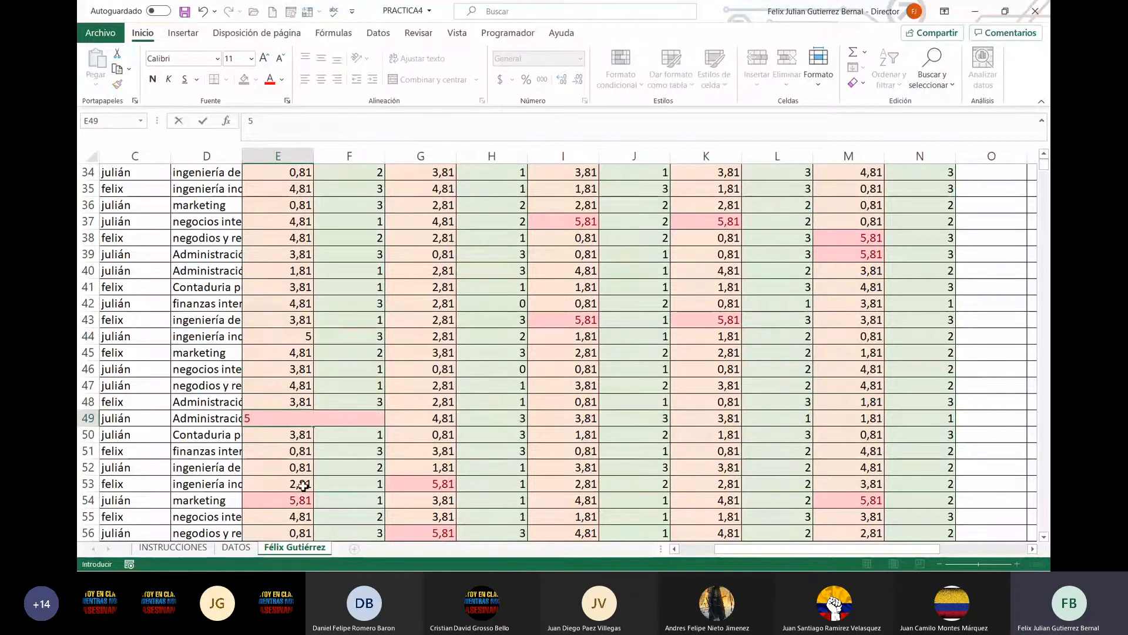
{"action": "left_click", "coordinate": [307, 497]}
{"action": "scroll", "coordinate": [313, 489], "scroll_direction": "down", "scroll_amount": 3}
{"action": "type", "text": "5"}
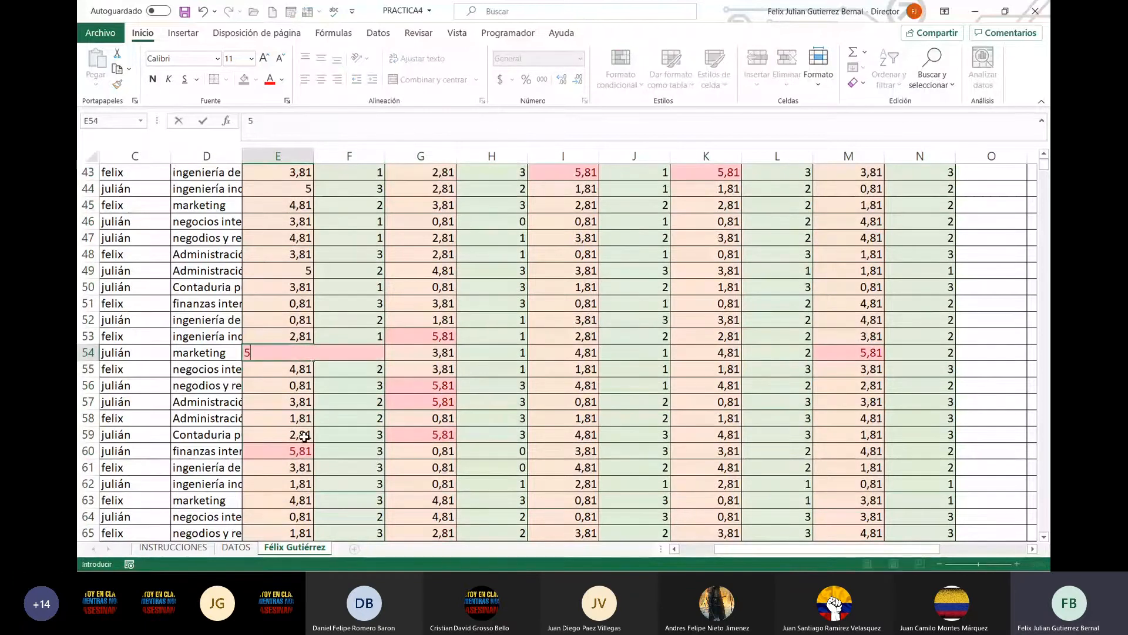
Cap the remaining 5,81 nota 1 grades in rows 60–100 of column E at 5
{"action": "left_click", "coordinate": [297, 450]}
{"action": "type", "text": "5"}
{"action": "scroll", "coordinate": [293, 399], "scroll_direction": "down", "scroll_amount": 5}
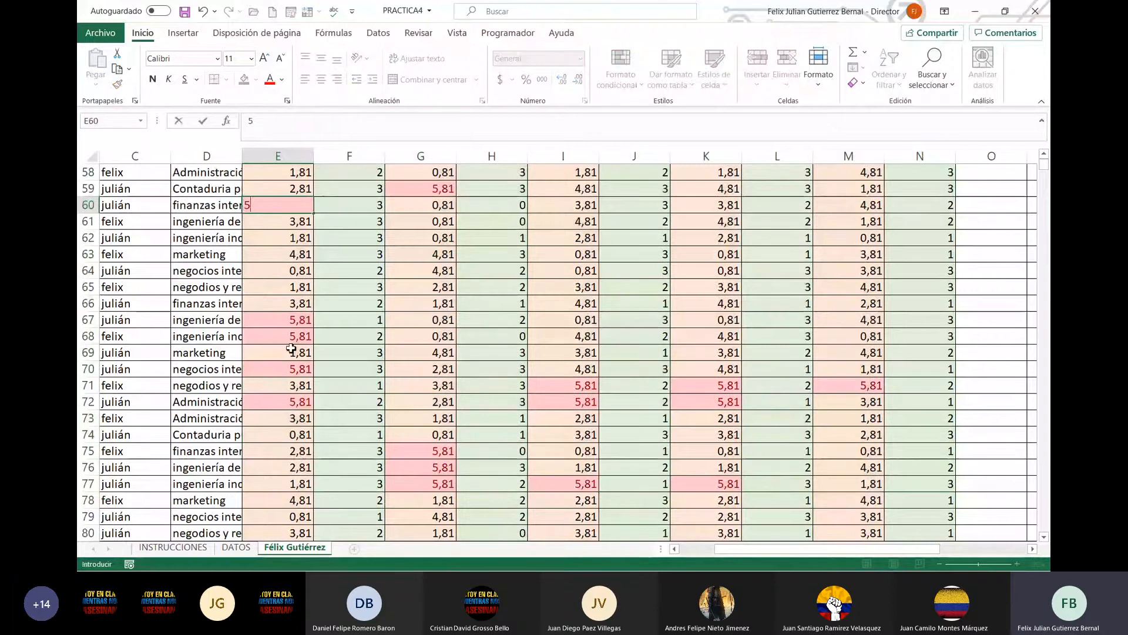
{"action": "left_click", "coordinate": [301, 319]}
{"action": "type", "text": "5"}
{"action": "left_click", "coordinate": [298, 337]}
{"action": "type", "text": "5"}
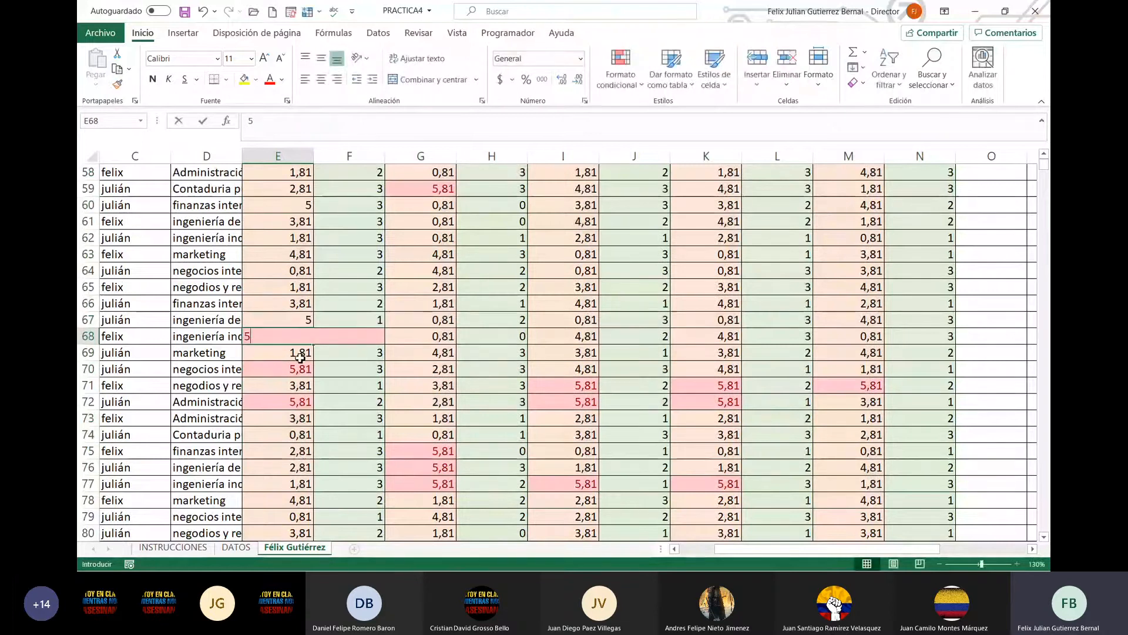
{"action": "left_click", "coordinate": [301, 368]}
{"action": "type", "text": "5"}
{"action": "left_click", "coordinate": [302, 402]}
{"action": "type", "text": "5"}
{"action": "scroll", "coordinate": [313, 413], "scroll_direction": "down", "scroll_amount": 5}
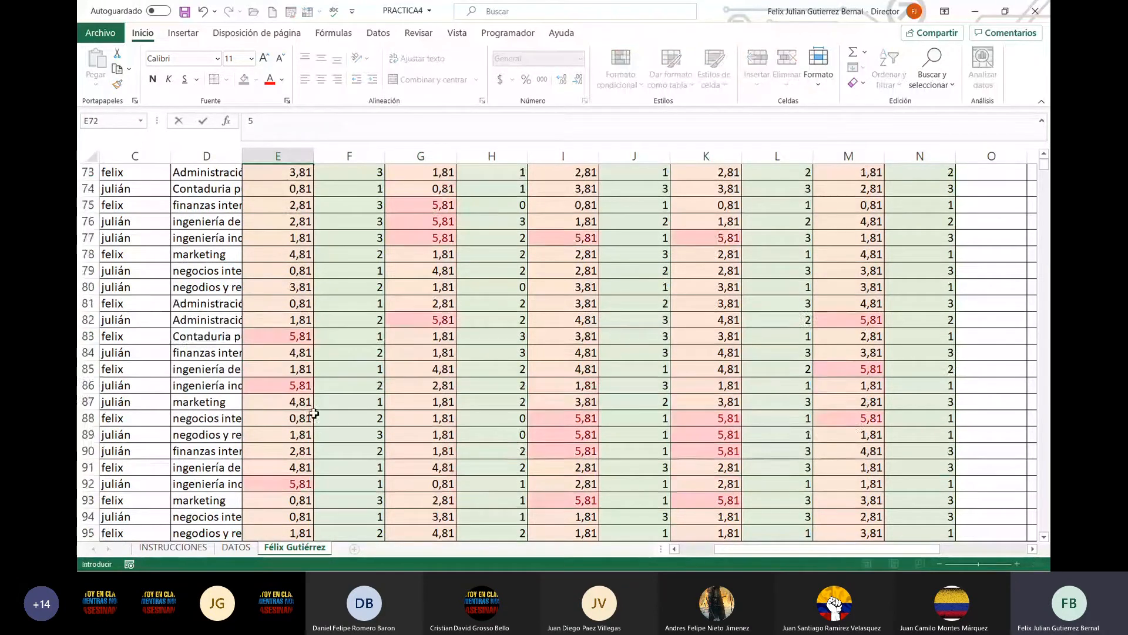
{"action": "scroll", "coordinate": [314, 413], "scroll_direction": "down", "scroll_amount": 2}
{"action": "left_click", "coordinate": [301, 238]}
{"action": "type", "text": "5"}
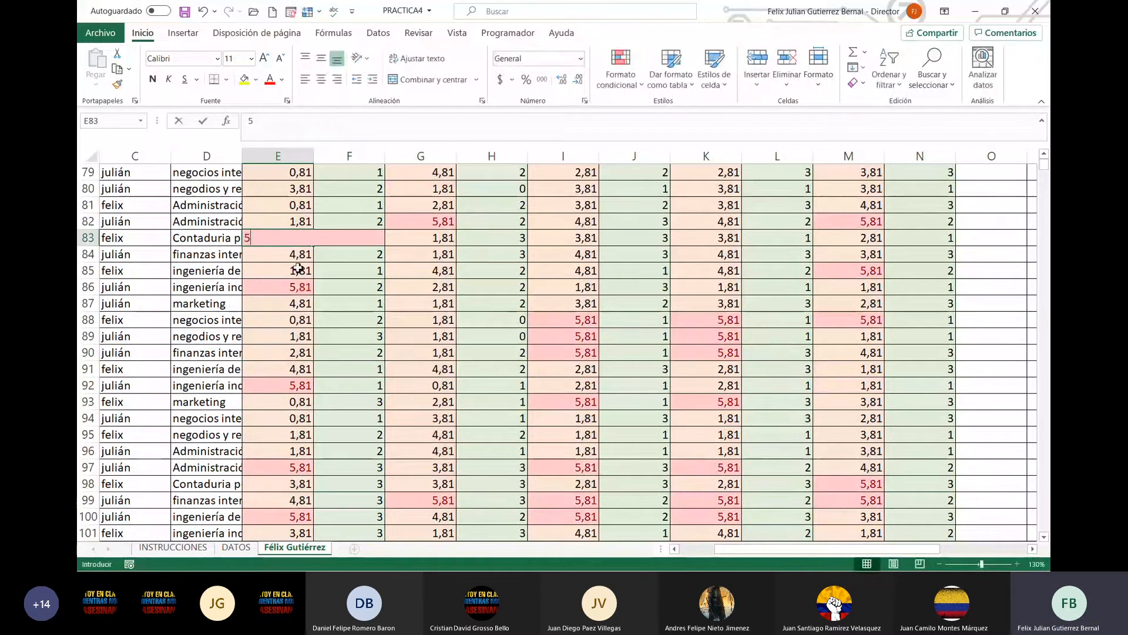
{"action": "left_click", "coordinate": [297, 286]}
{"action": "type", "text": "5"}
{"action": "left_click", "coordinate": [301, 386]}
{"action": "type", "text": "5"}
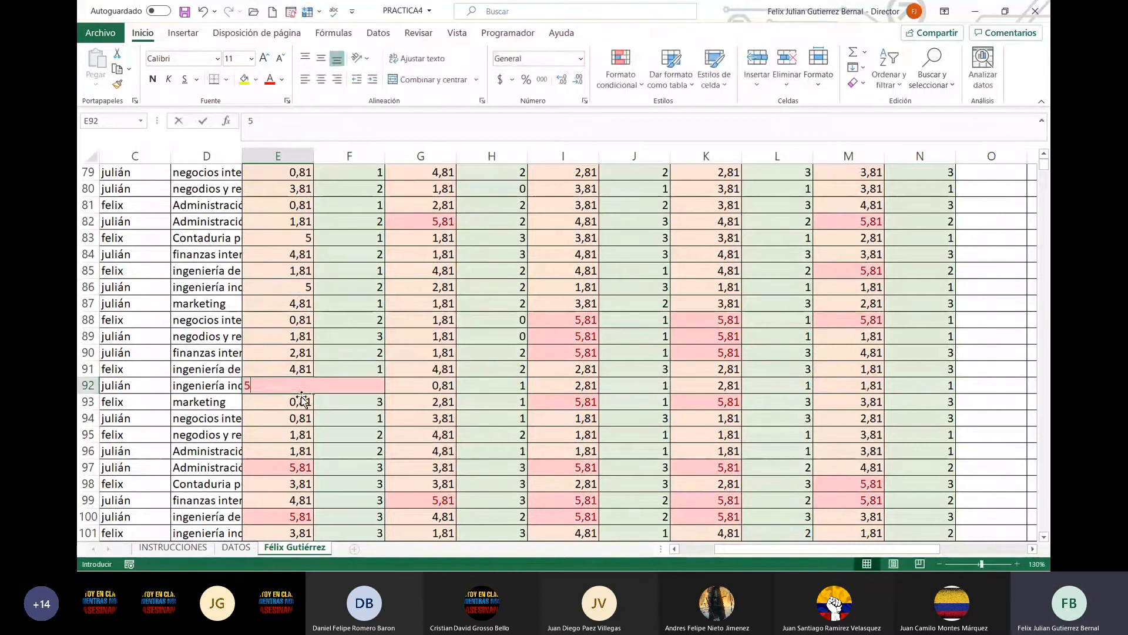
{"action": "left_click", "coordinate": [300, 469]}
{"action": "type", "text": "5"}
{"action": "left_click", "coordinate": [300, 517]}
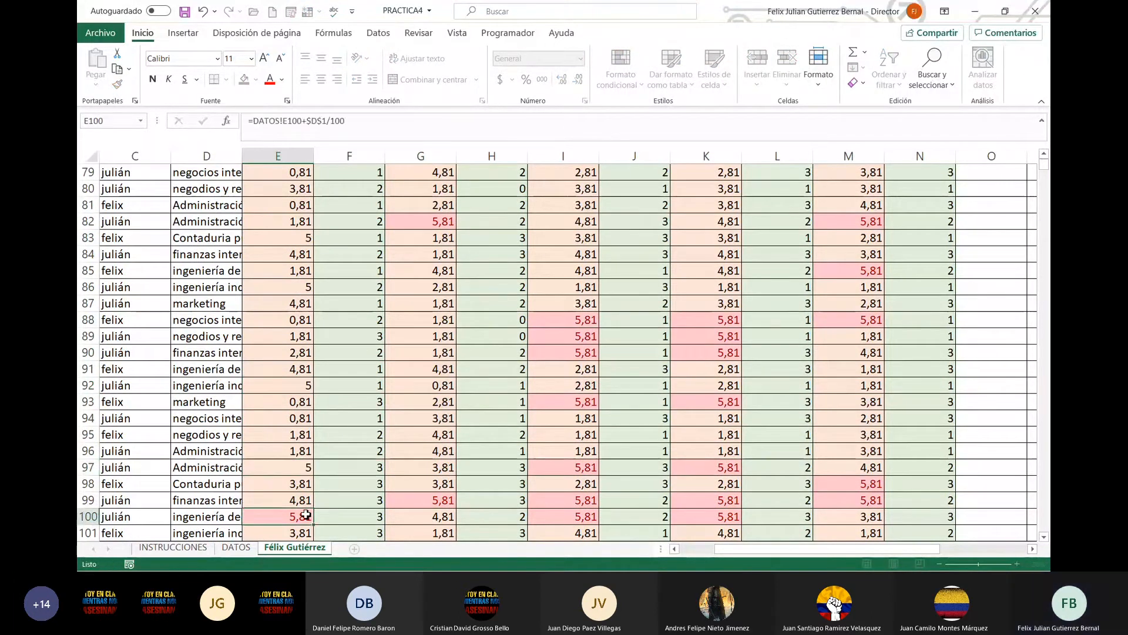
{"action": "type", "text": "5"}
{"action": "scroll", "coordinate": [313, 505], "scroll_direction": "down", "scroll_amount": 3}
{"action": "scroll", "coordinate": [313, 505], "scroll_direction": "up", "scroll_amount": 20}
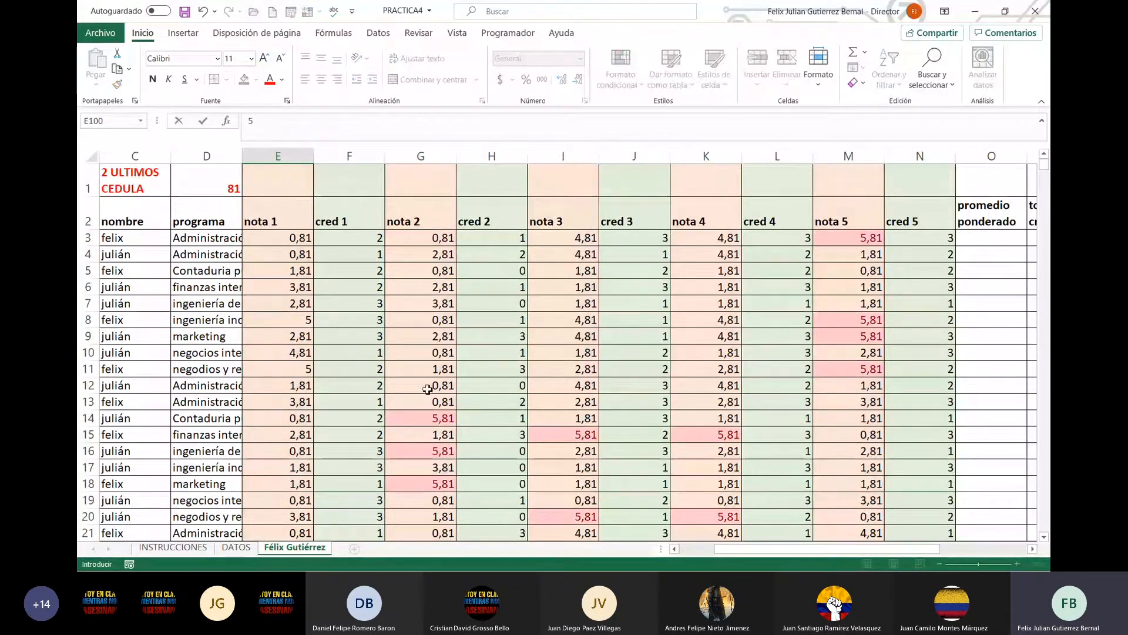
Replace the 5,81 nota 2 grades in G14 through G57 with 5
{"action": "left_click", "coordinate": [443, 419]}
{"action": "type", "text": "5"}
{"action": "left_click", "coordinate": [442, 454]}
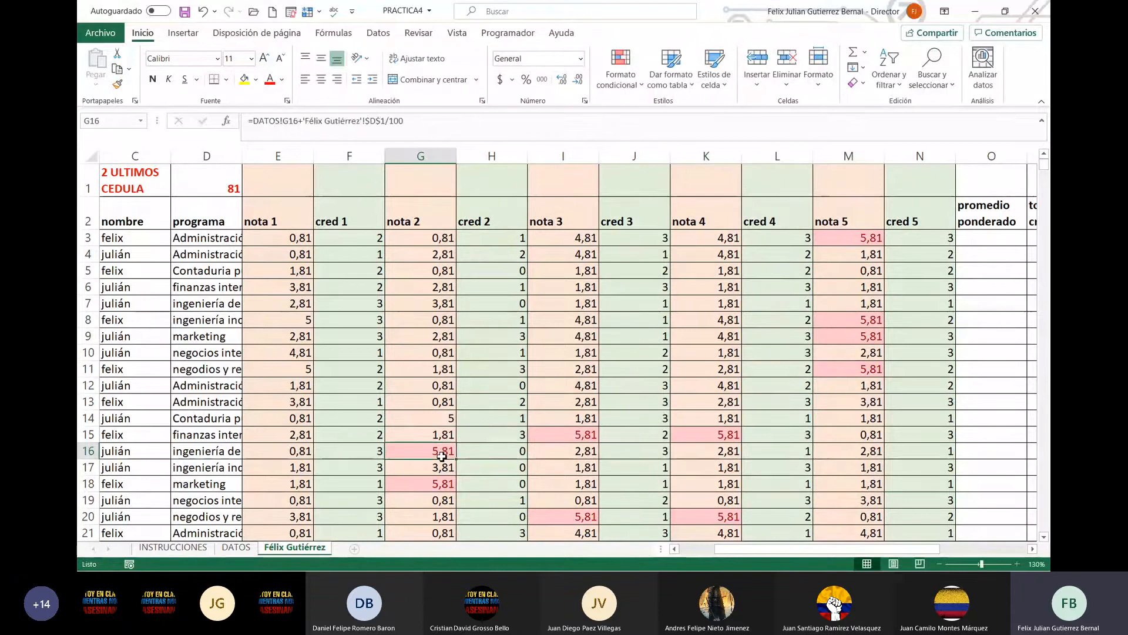
{"action": "type", "text": "5"}
{"action": "key", "text": "Return"}
{"action": "left_click", "coordinate": [448, 484]}
{"action": "type", "text": "5"}
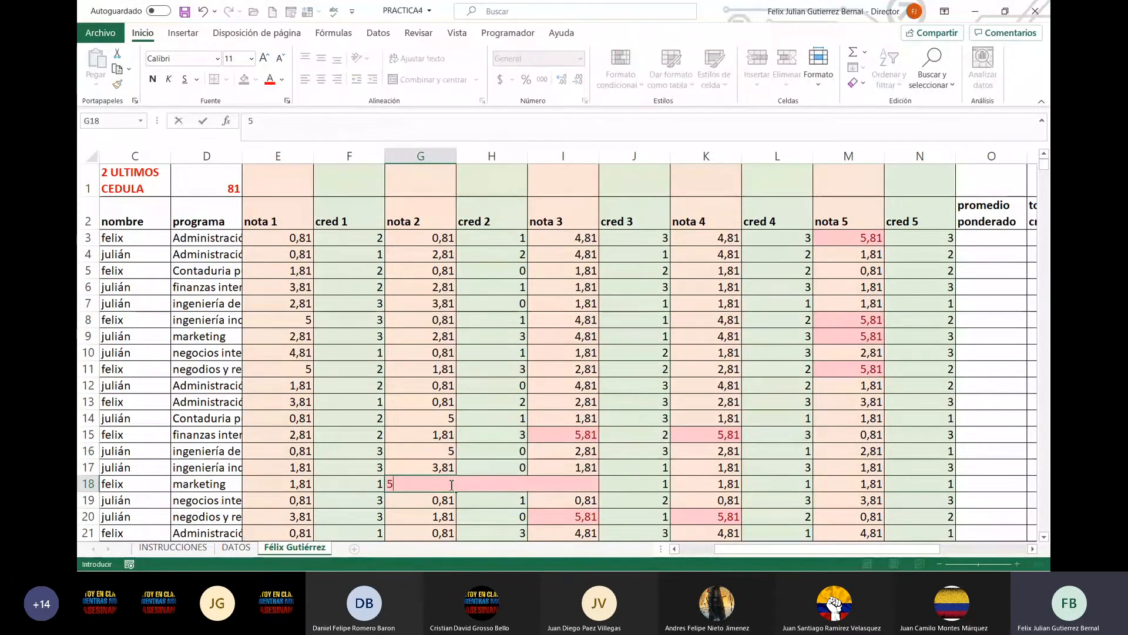
{"action": "scroll", "coordinate": [451, 485], "scroll_direction": "down", "scroll_amount": 5}
{"action": "left_click", "coordinate": [442, 273]}
{"action": "type", "text": "5"}
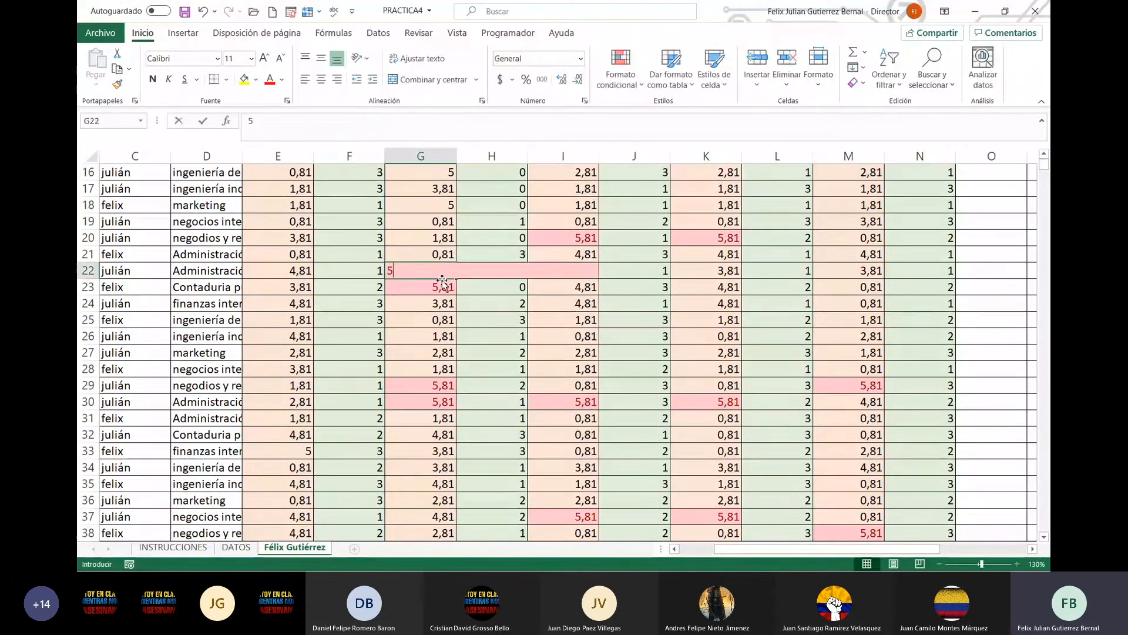
{"action": "left_click", "coordinate": [442, 284]}
{"action": "type", "text": "5"}
{"action": "left_click", "coordinate": [444, 386]}
{"action": "type", "text": "5"}
{"action": "left_click", "coordinate": [447, 404]}
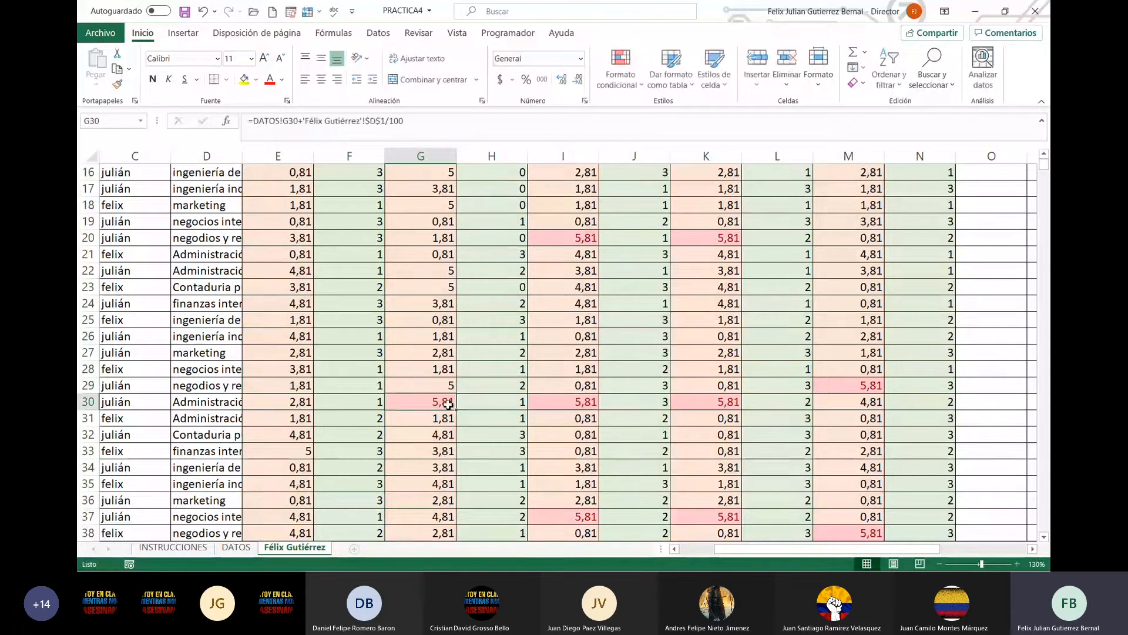
{"action": "type", "text": "5"}
{"action": "scroll", "coordinate": [448, 404], "scroll_direction": "down", "scroll_amount": 7}
{"action": "left_click", "coordinate": [450, 431]}
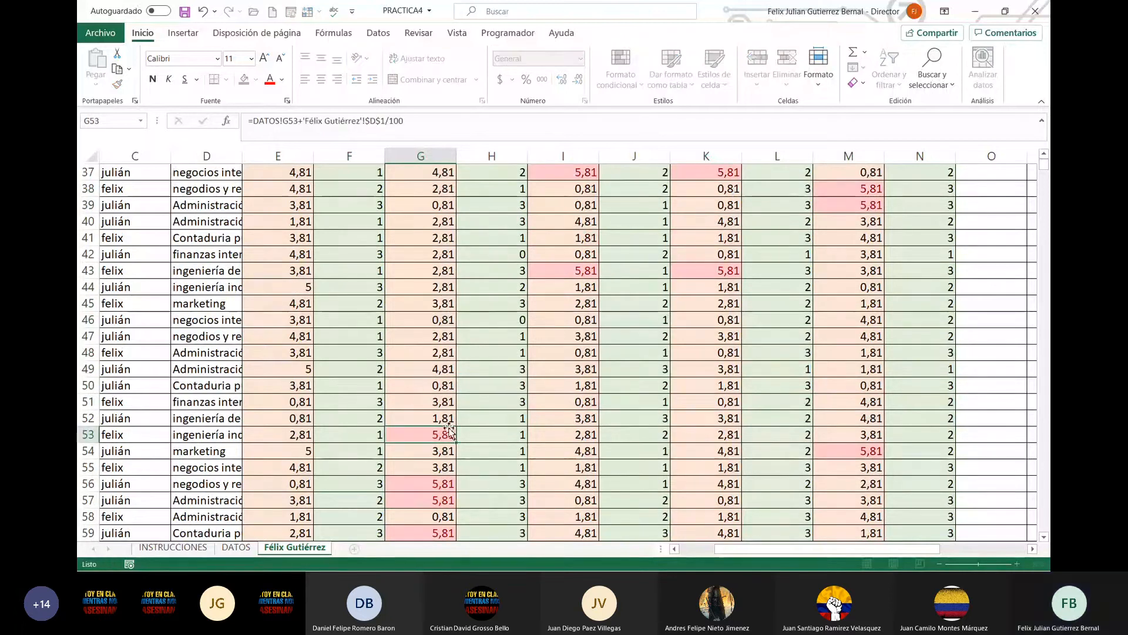
{"action": "type", "text": "5"}
{"action": "left_click", "coordinate": [453, 483]}
{"action": "type", "text": "5"}
{"action": "left_click", "coordinate": [456, 498]}
{"action": "type", "text": "5"}
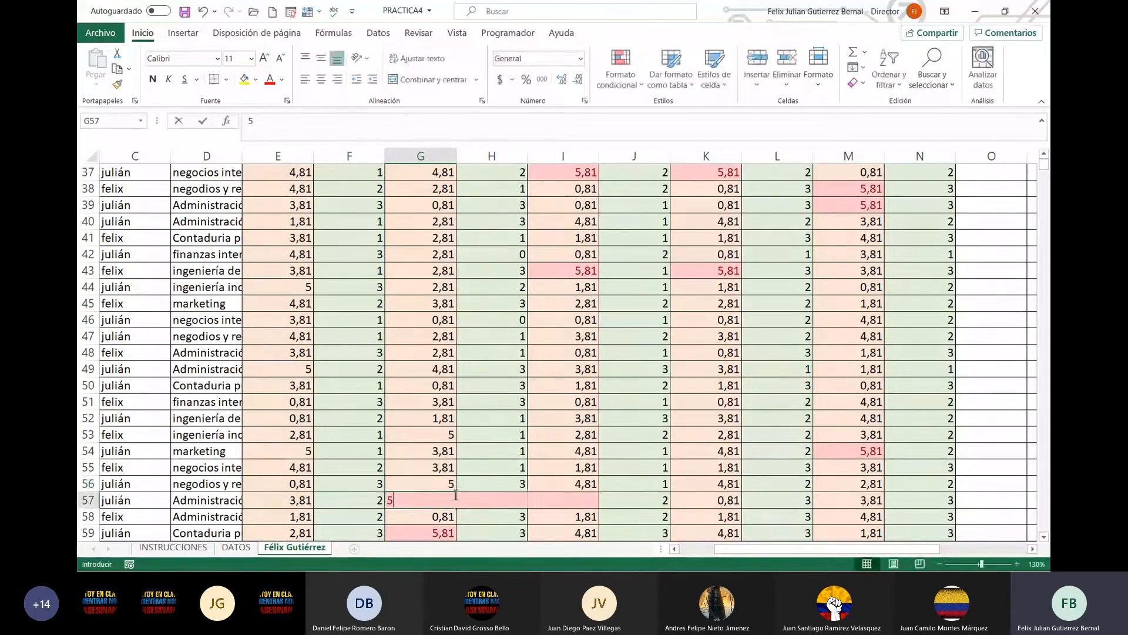
Cap the last 5,81 nota 2 grades in G59, G75, G76, G82 and G99 at 5
{"action": "scroll", "coordinate": [456, 494], "scroll_direction": "down", "scroll_amount": 4}
{"action": "left_click", "coordinate": [445, 337]}
{"action": "type", "text": "5"}
{"action": "scroll", "coordinate": [461, 391], "scroll_direction": "down", "scroll_amount": 1}
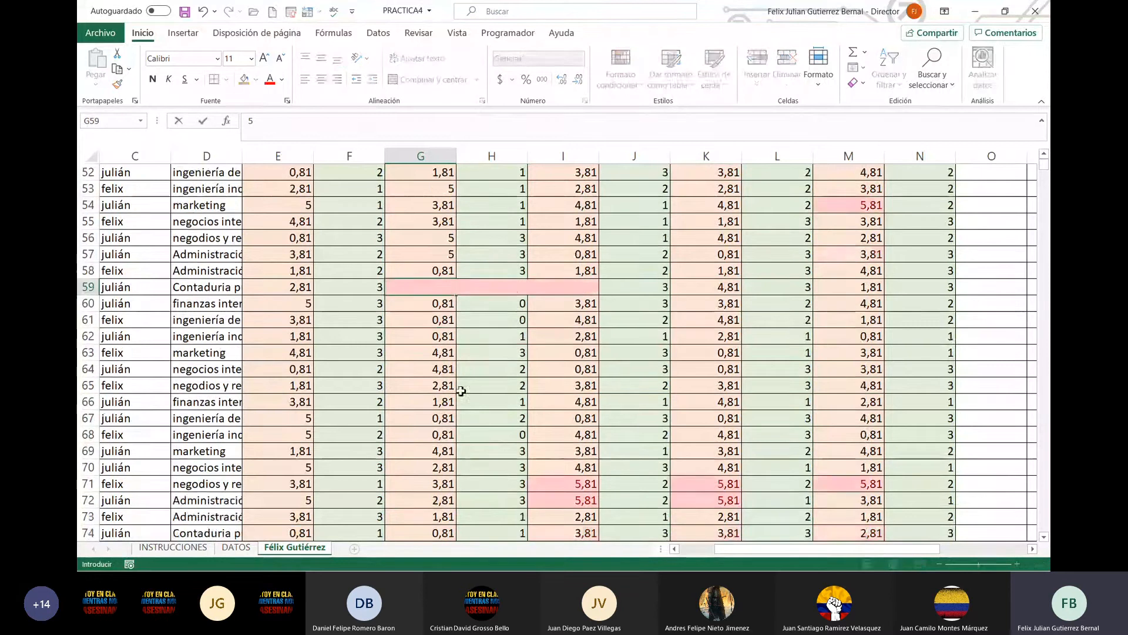
{"action": "scroll", "coordinate": [462, 391], "scroll_direction": "down", "scroll_amount": 6}
{"action": "left_click", "coordinate": [445, 253]}
{"action": "type", "text": "5"}
{"action": "key", "text": "Return"}
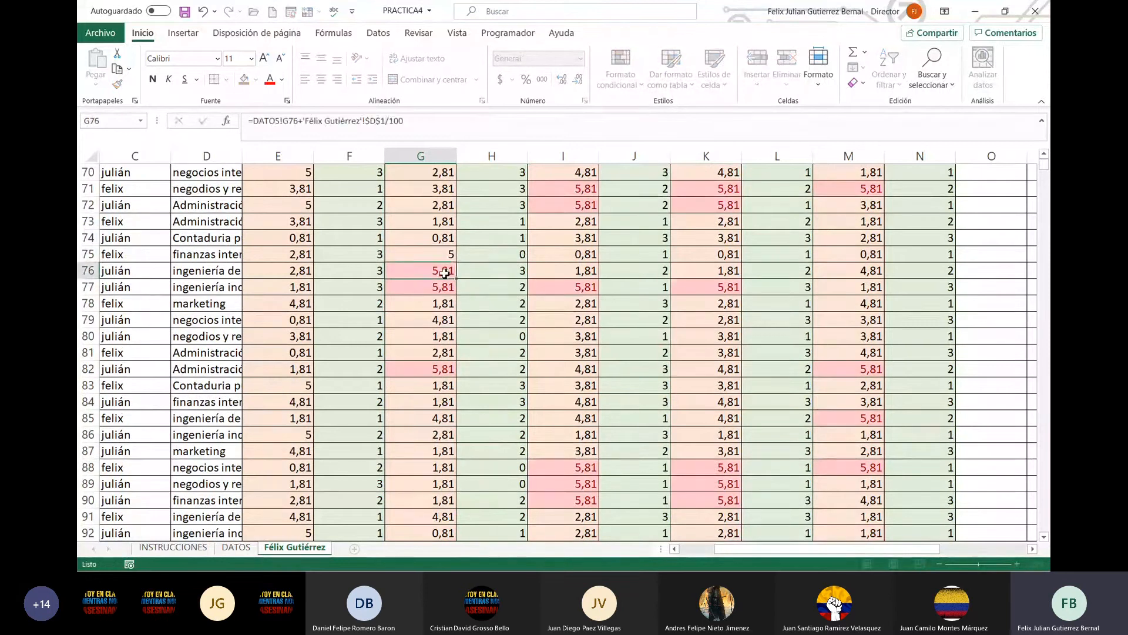
{"action": "type", "text": "5"}
{"action": "key", "text": "Return"}
{"action": "type", "text": "5"}
{"action": "left_click", "coordinate": [432, 368]}
{"action": "type", "text": "5"}
{"action": "scroll", "coordinate": [482, 399], "scroll_direction": "down", "scroll_amount": 4}
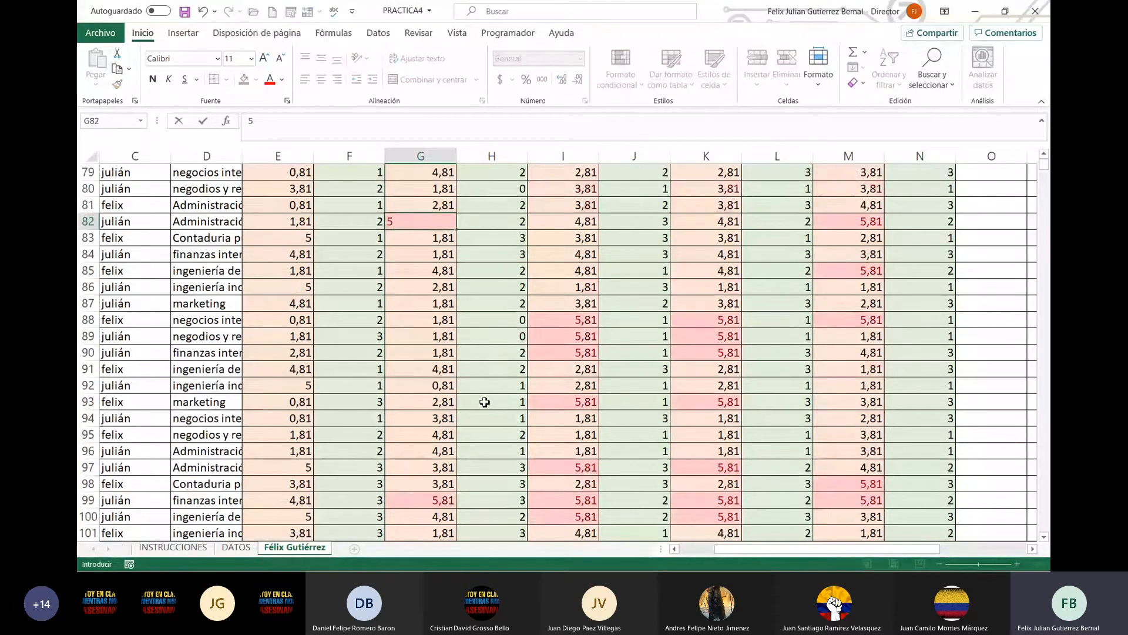
{"action": "left_click", "coordinate": [435, 457]}
{"action": "type", "text": "5"}
{"action": "scroll", "coordinate": [490, 433], "scroll_direction": "up", "scroll_amount": 2}
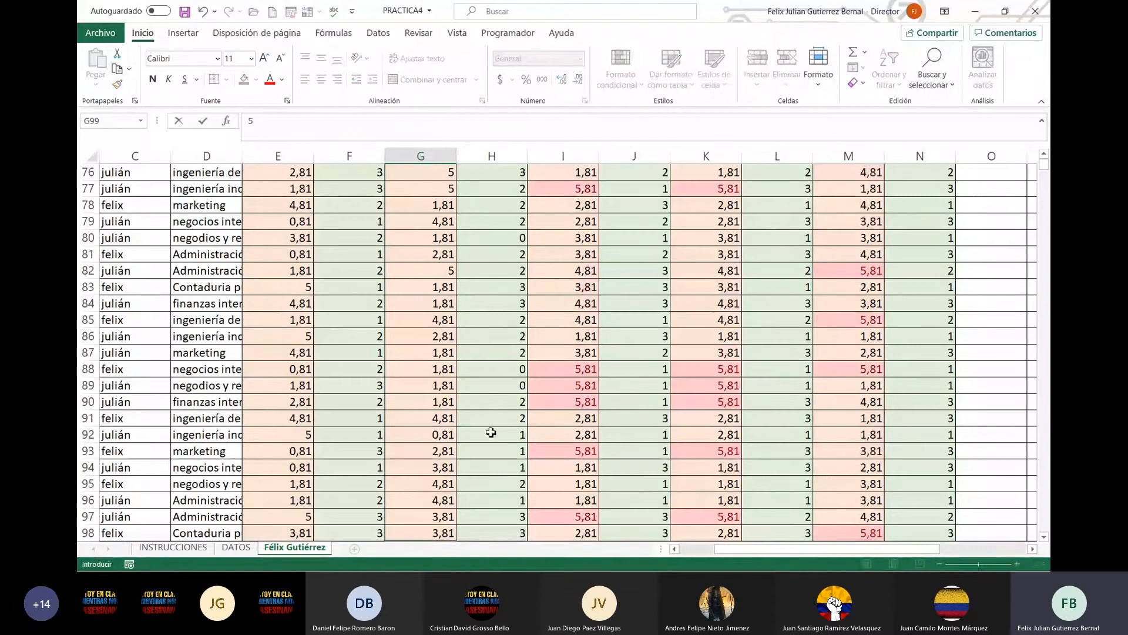
{"action": "left_click", "coordinate": [491, 435]}
{"action": "scroll", "coordinate": [549, 416], "scroll_direction": "up", "scroll_amount": 12}
{"action": "scroll", "coordinate": [755, 366], "scroll_direction": "up", "scroll_amount": 13}
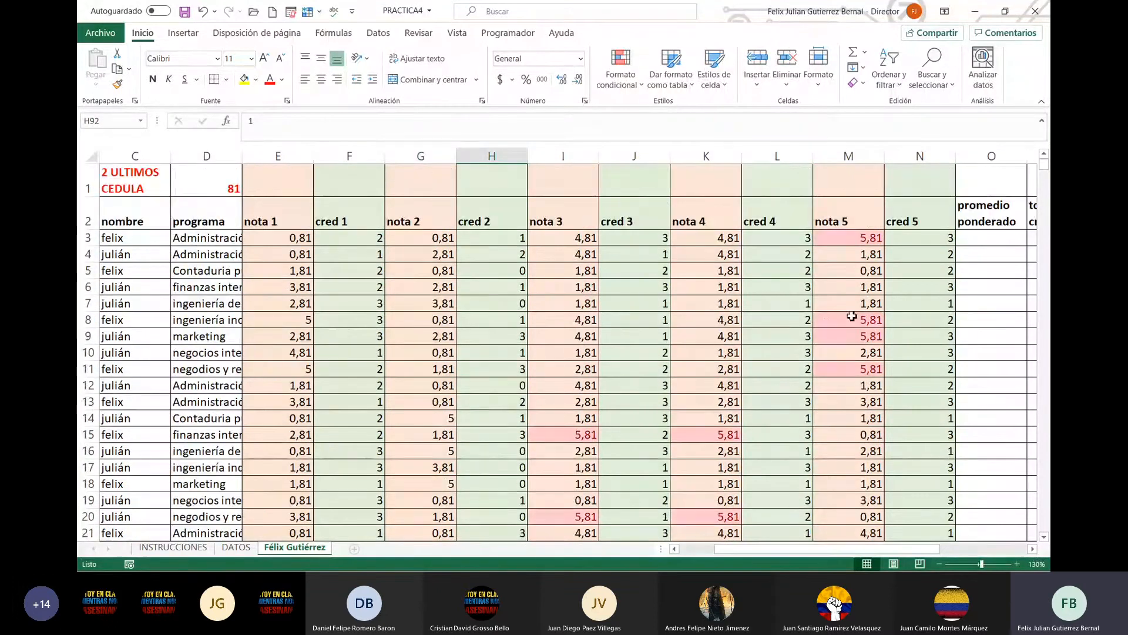
Begin the weighted-average formula in O3 under promedio ponderado as =()/()
{"action": "left_click", "coordinate": [1010, 237]}
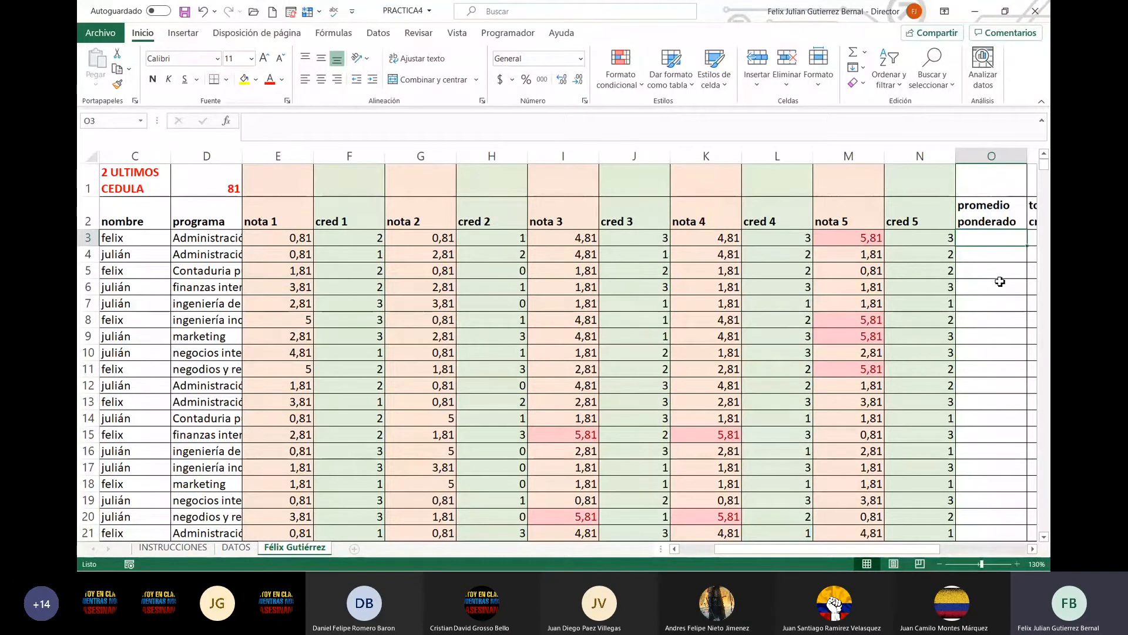
{"action": "type", "text": "="}
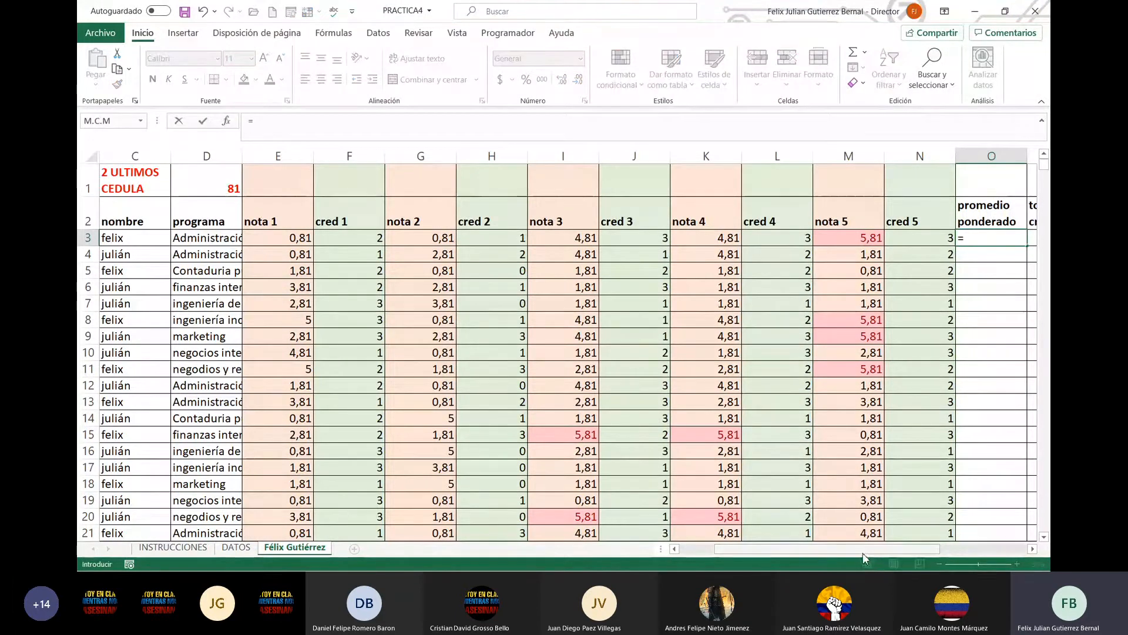
{"action": "left_click_drag", "start_coordinate": [872, 549], "coordinate": [963, 567]}
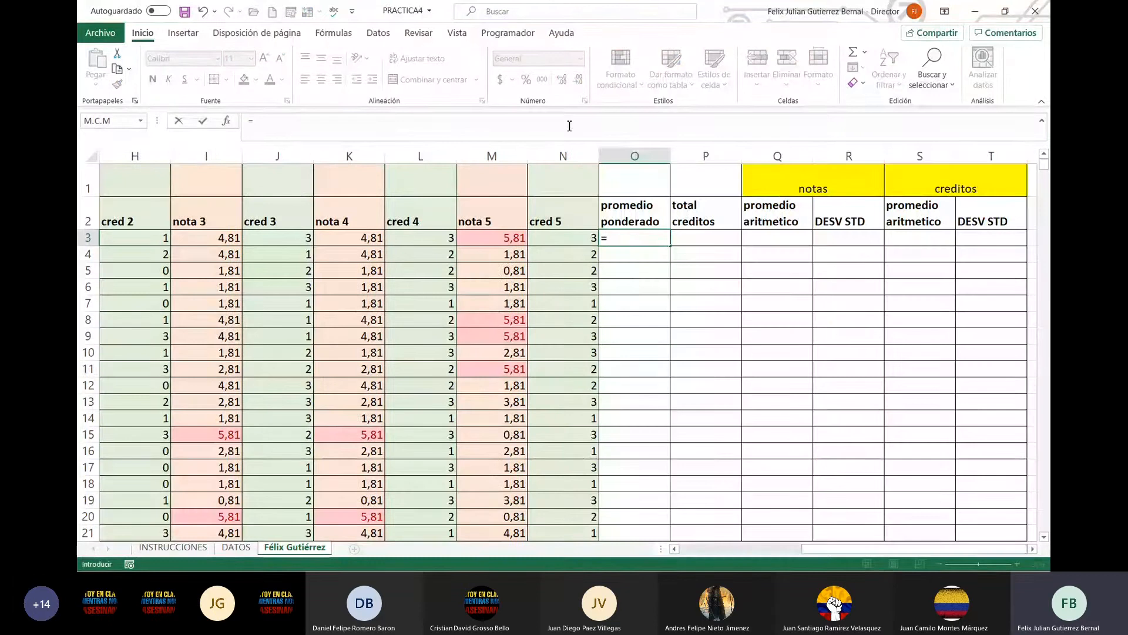
{"action": "left_click", "coordinate": [525, 134]}
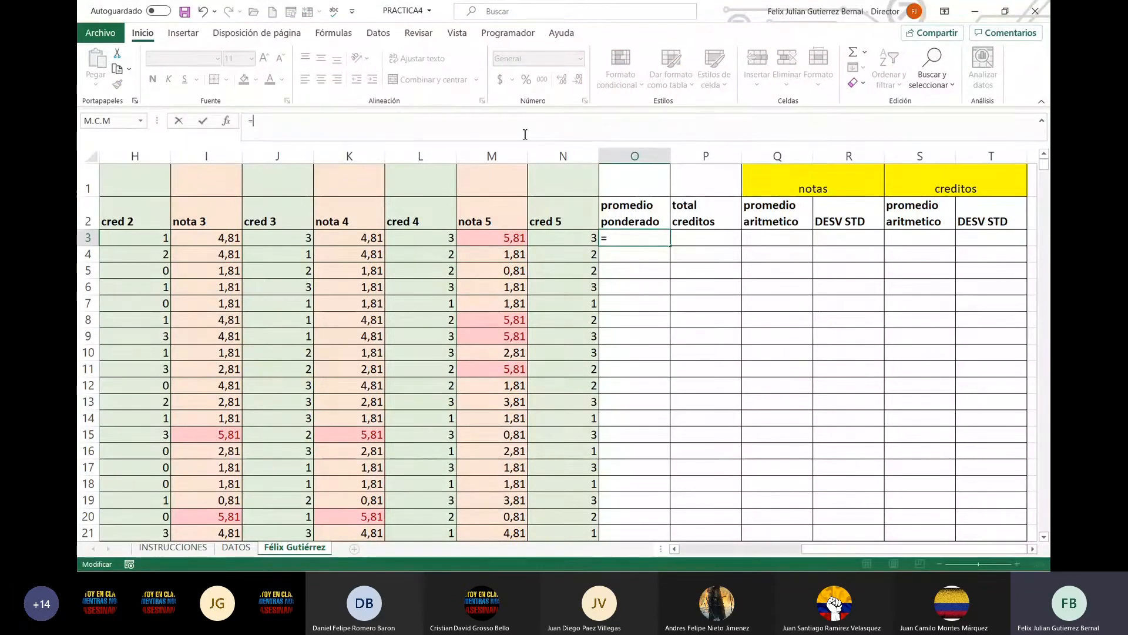
{"action": "type", "text": "("}
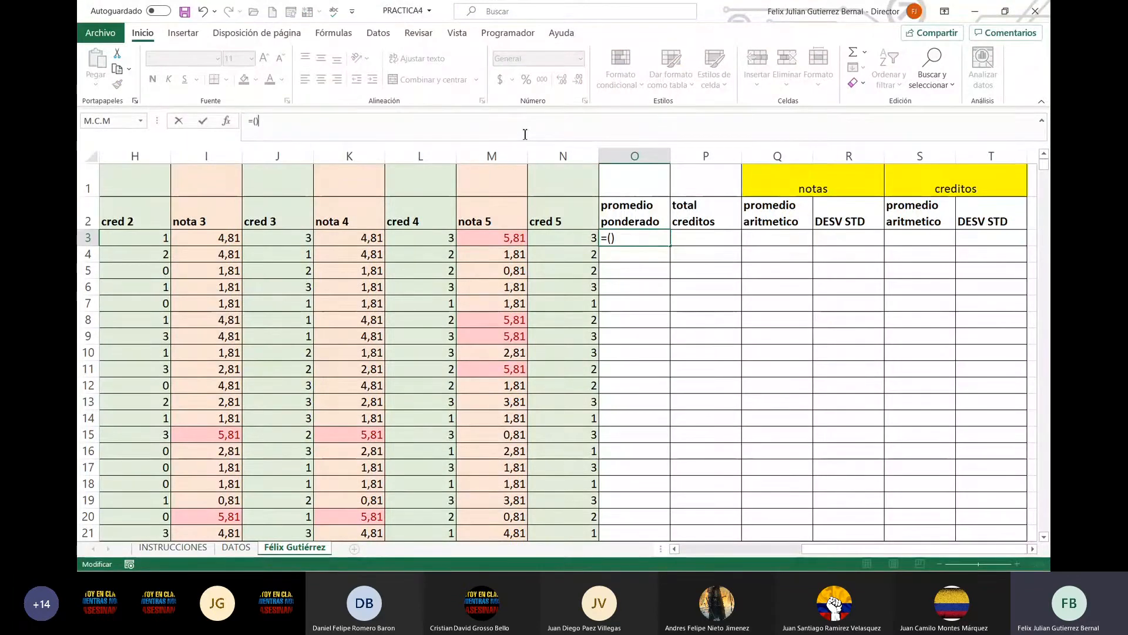
{"action": "type", "text": ")/()"}
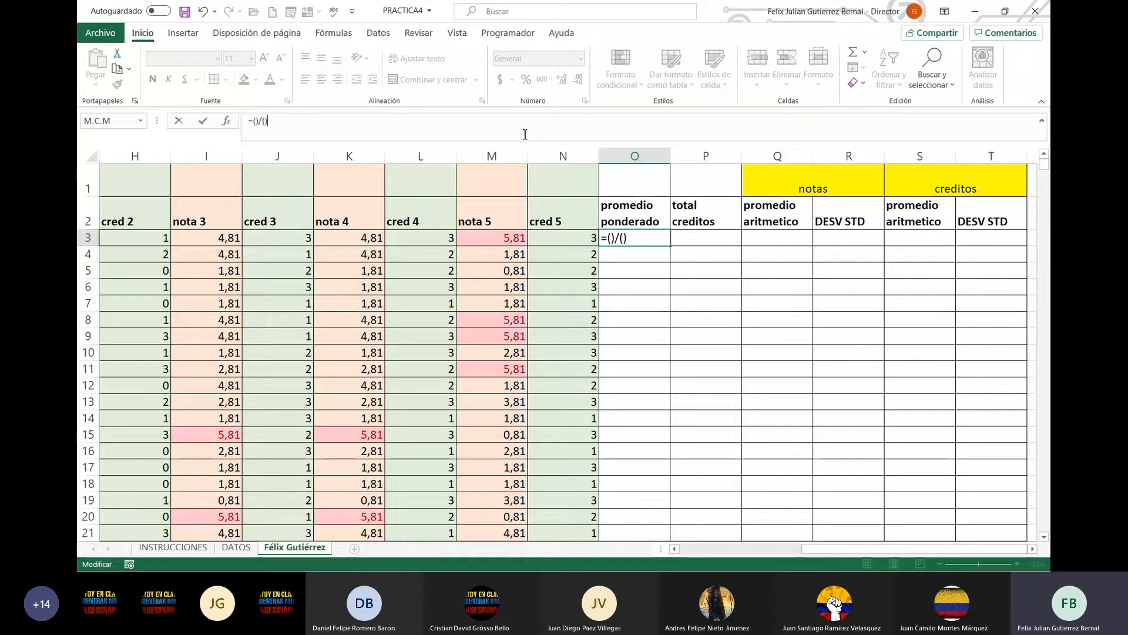
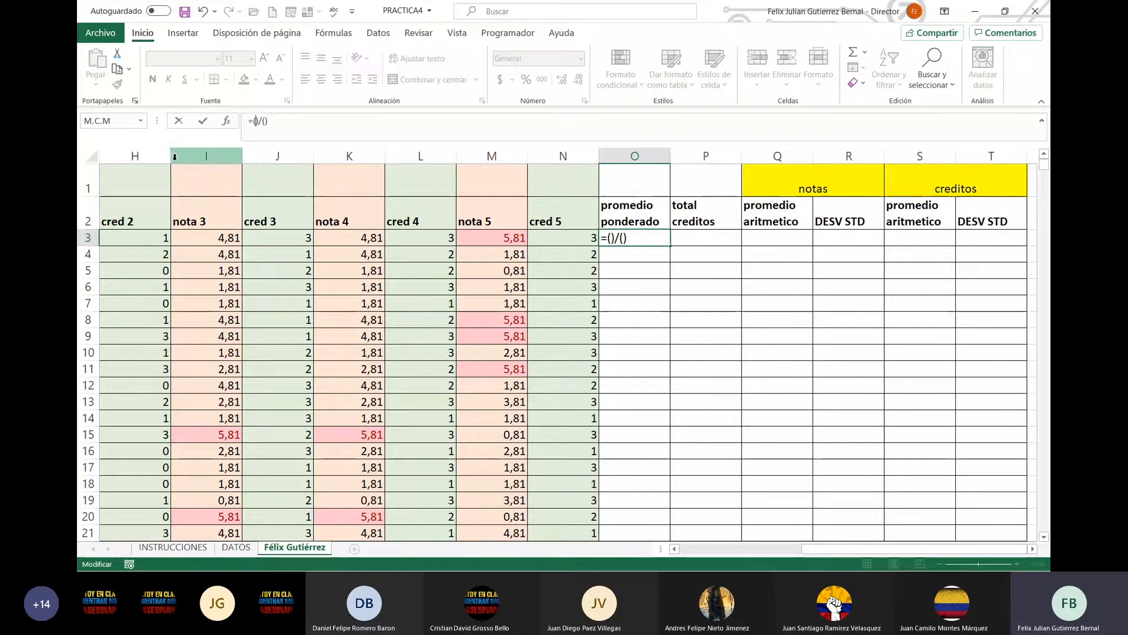
Build the numerator in O3 from the products E3*F3+G3*H3+I3*J3
{"action": "left_click", "coordinate": [143, 243]}
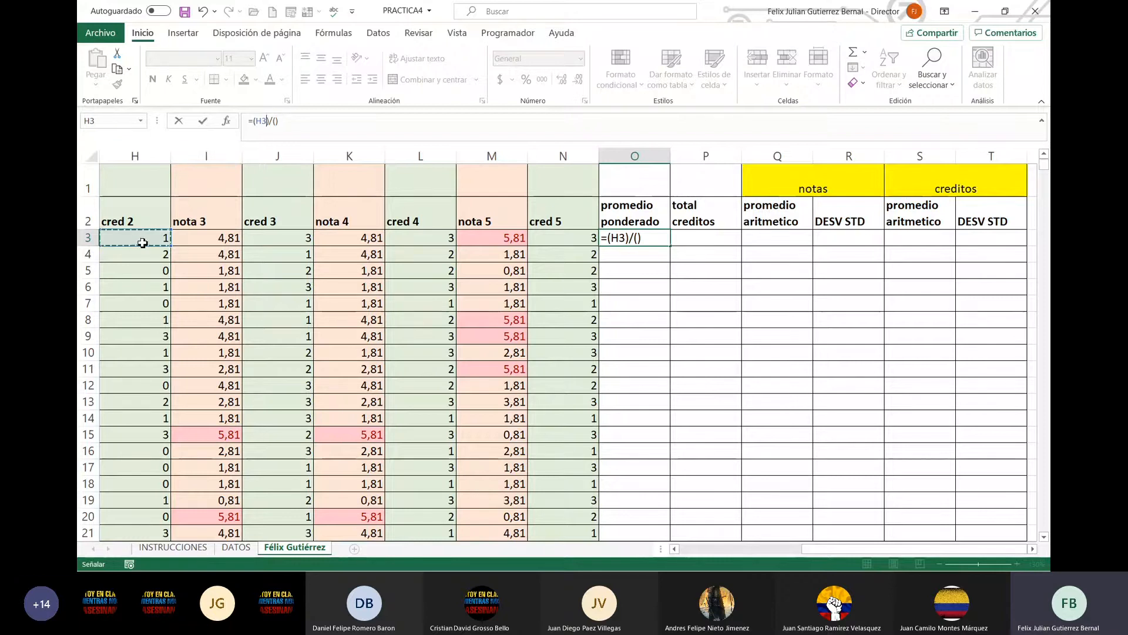
{"action": "key", "text": "Left"}
{"action": "key", "text": "Left"}
{"action": "key", "text": "Left"}
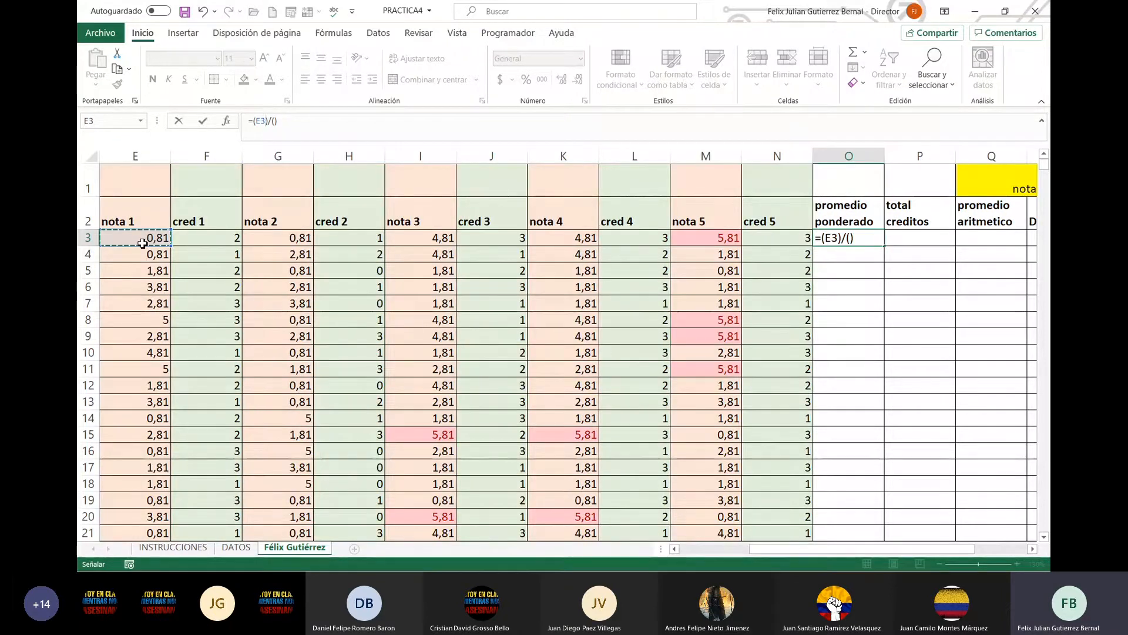
{"action": "type", "text": "*"}
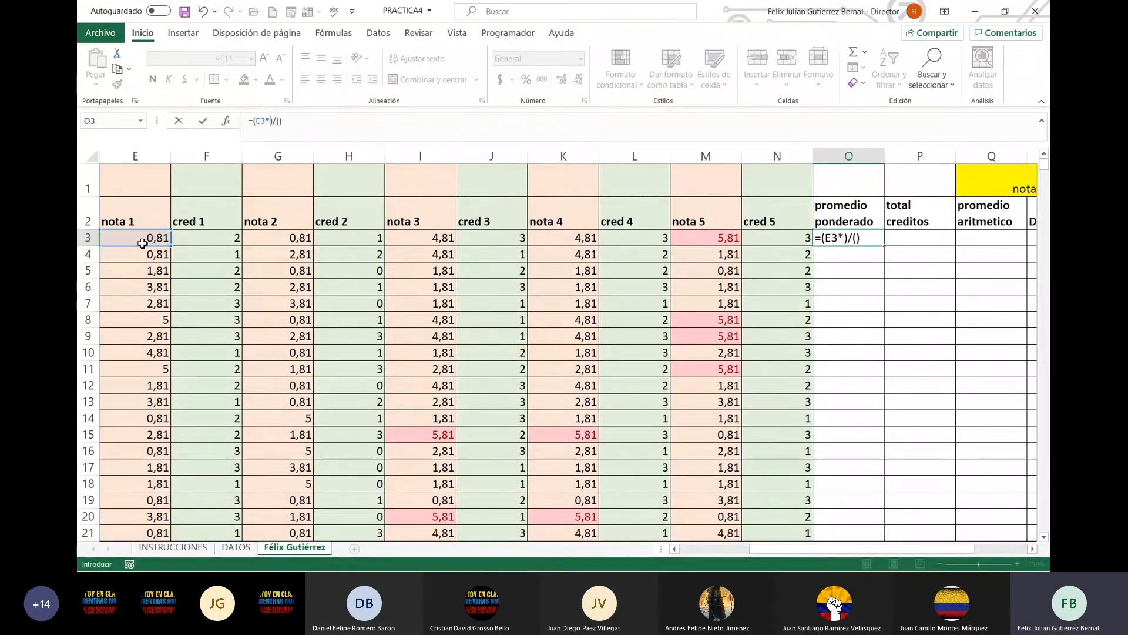
{"action": "left_click", "coordinate": [204, 243]}
{"action": "type", "text": "+"}
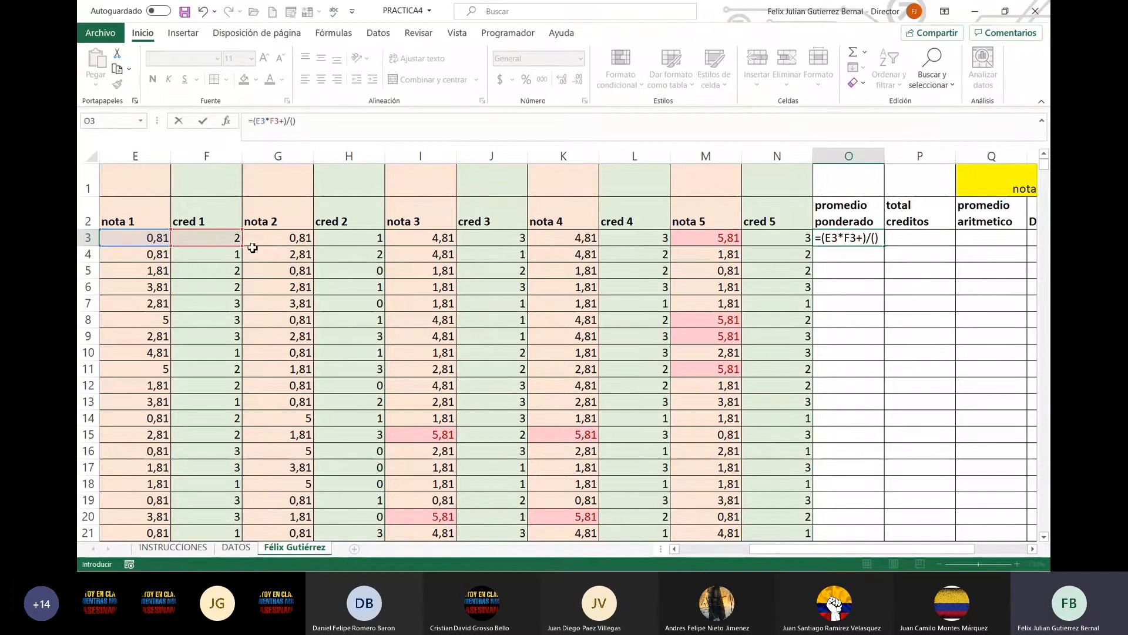
{"action": "left_click", "coordinate": [307, 242]}
{"action": "type", "text": "*"}
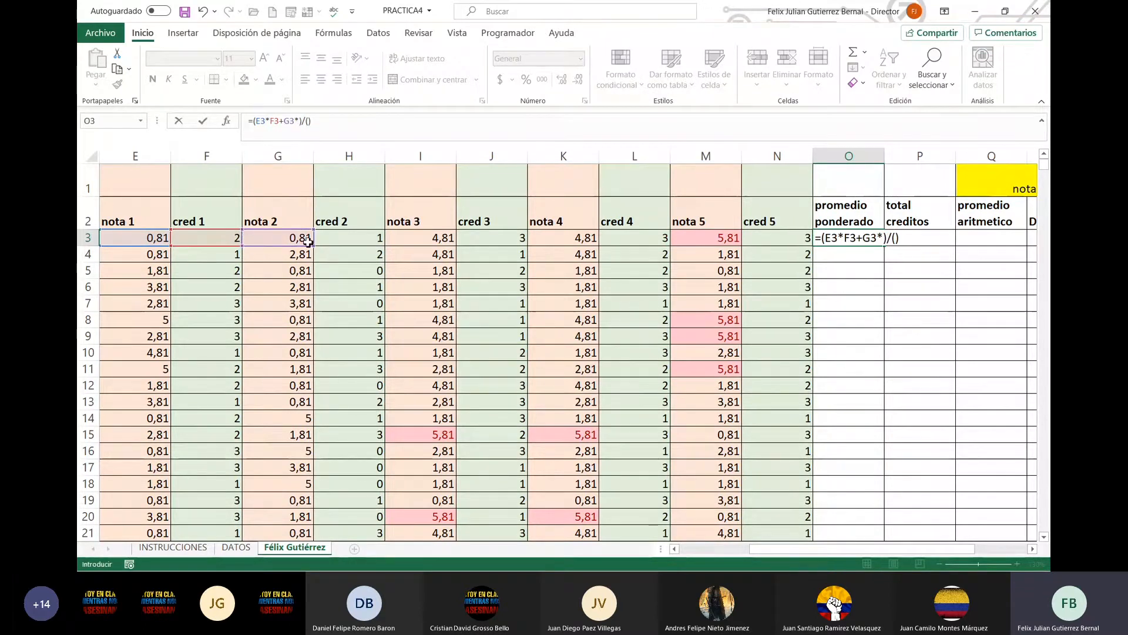
{"action": "left_click", "coordinate": [348, 238]}
{"action": "type", "text": "+"}
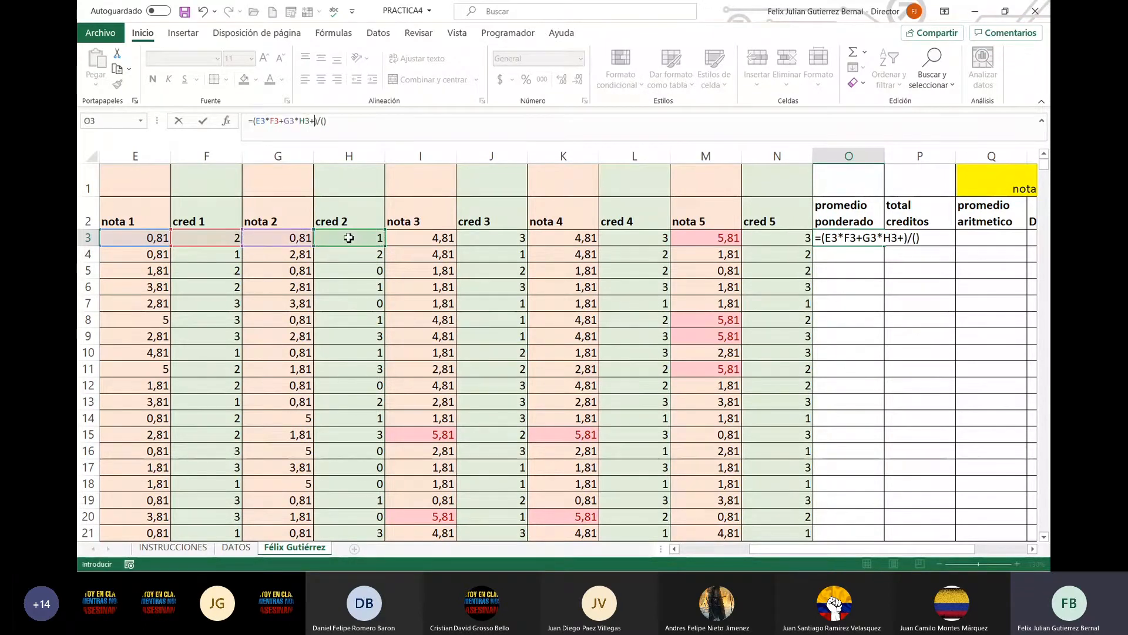
{"action": "left_click", "coordinate": [423, 240]}
{"action": "type", "text": "*"}
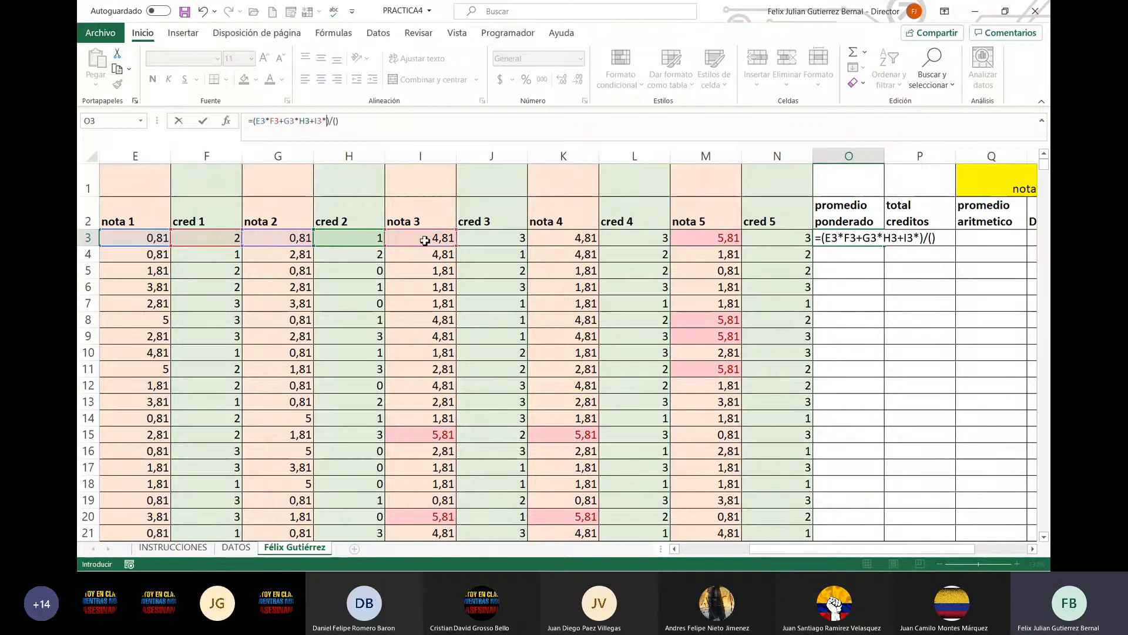
{"action": "left_click", "coordinate": [475, 240]}
Add K3*L3+M3*N3, divide by P3, and commit the weighted-average formula
{"action": "type", "text": "+"}
{"action": "left_click", "coordinate": [564, 242]}
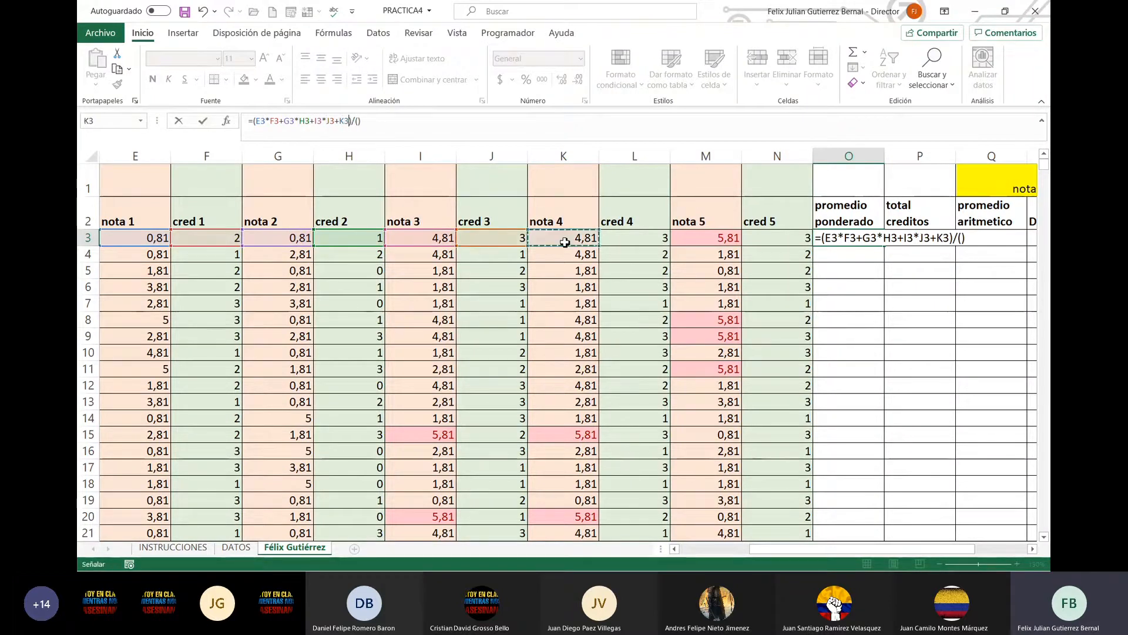
{"action": "type", "text": "*"}
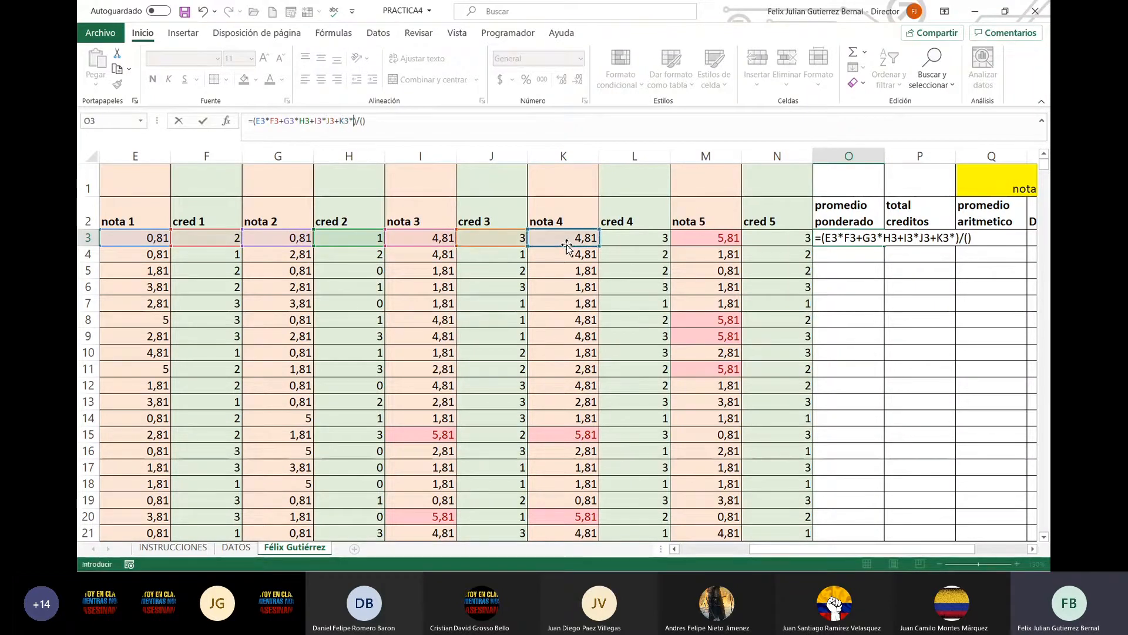
{"action": "left_click", "coordinate": [640, 242]}
{"action": "type", "text": "+"}
{"action": "left_click", "coordinate": [722, 237]}
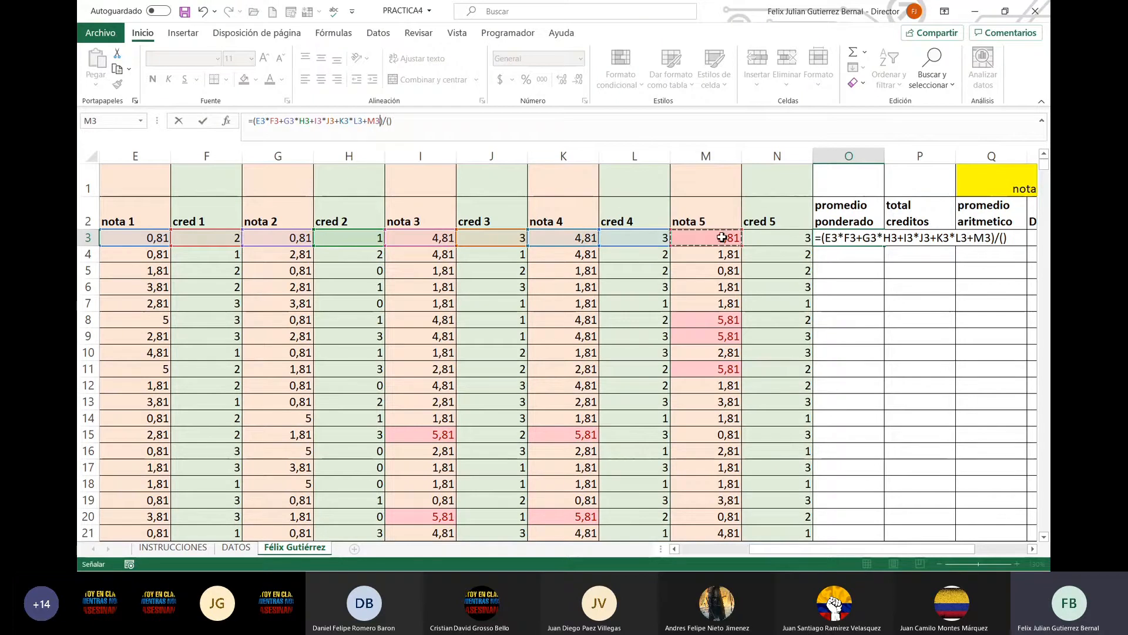
{"action": "type", "text": "*"}
{"action": "left_click", "coordinate": [805, 241]}
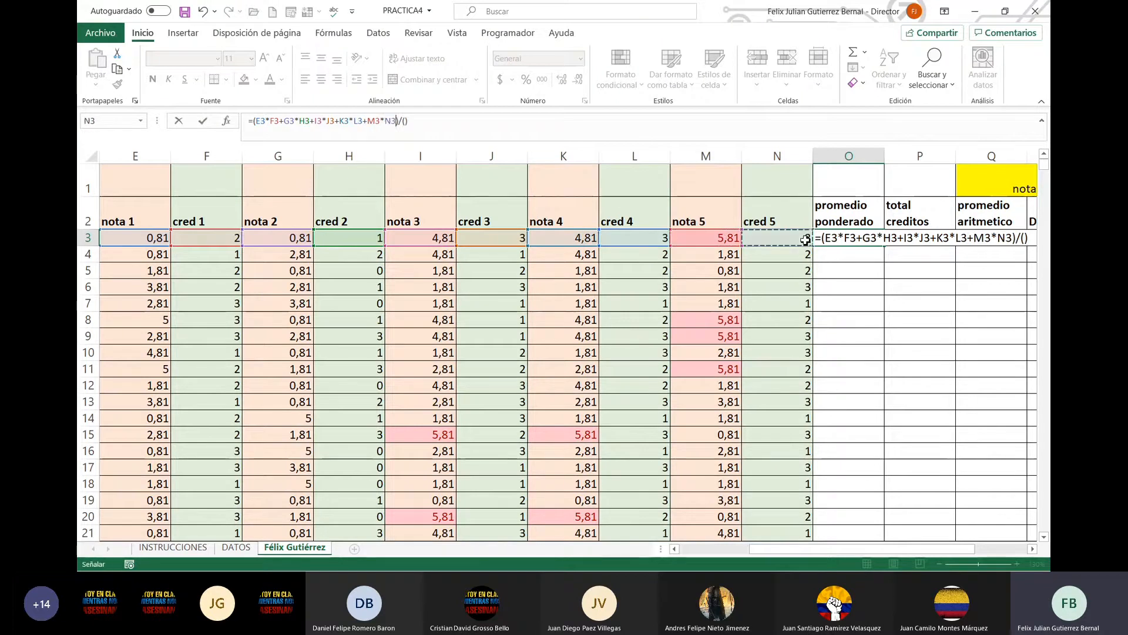
{"action": "left_click", "coordinate": [405, 122]}
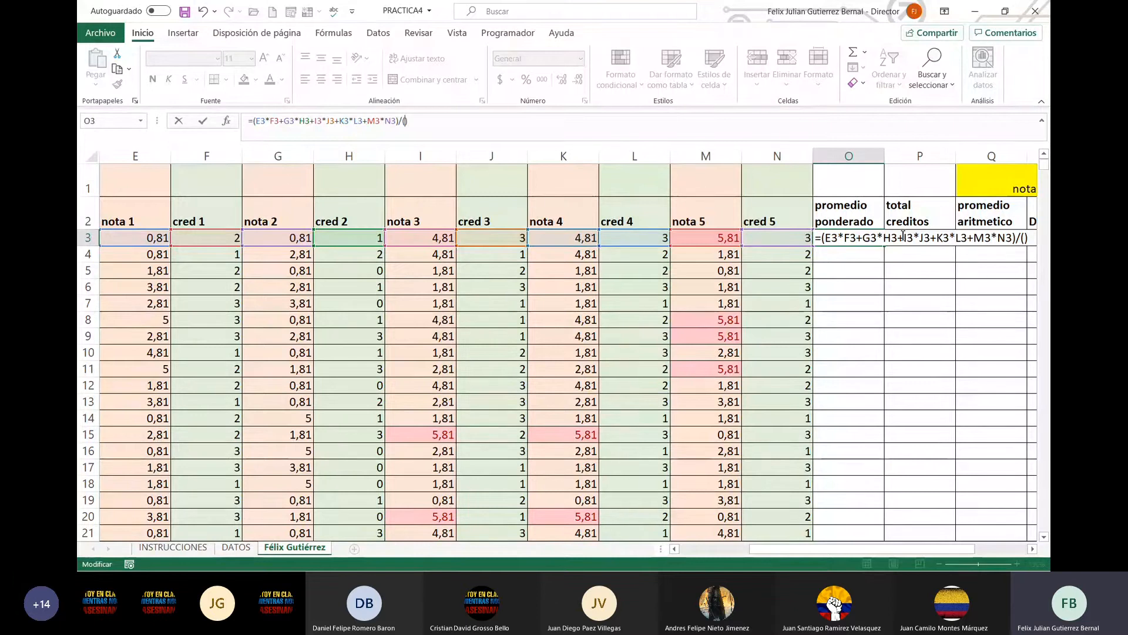
{"action": "left_click", "coordinate": [766, 239]}
{"action": "key", "text": "Right"}
{"action": "key", "text": "Right"}
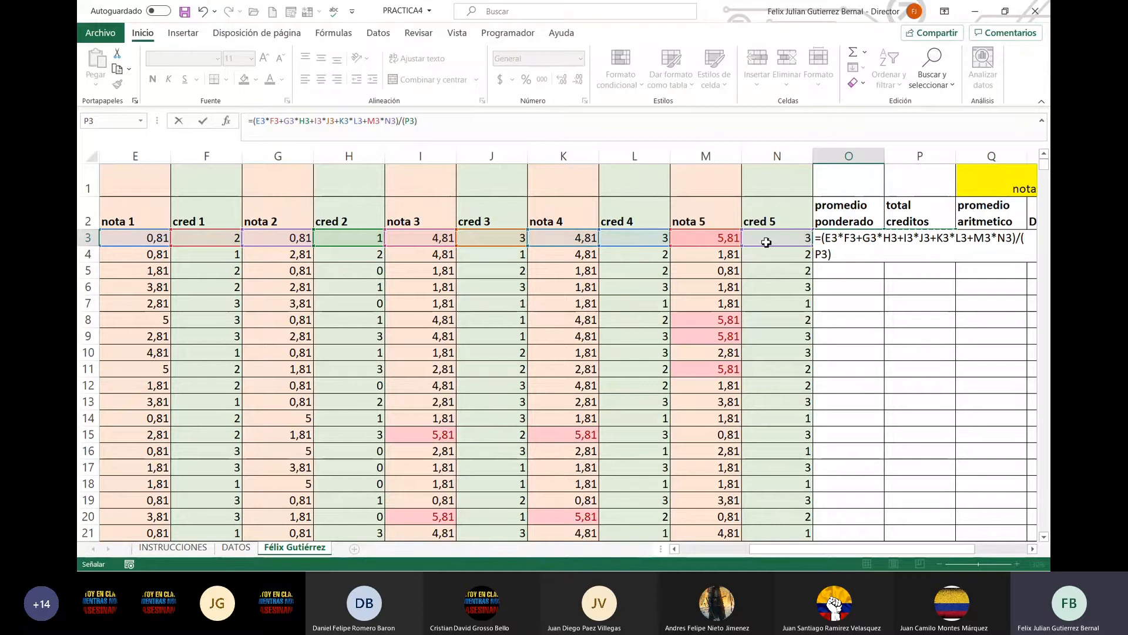
{"action": "key", "text": "Return"}
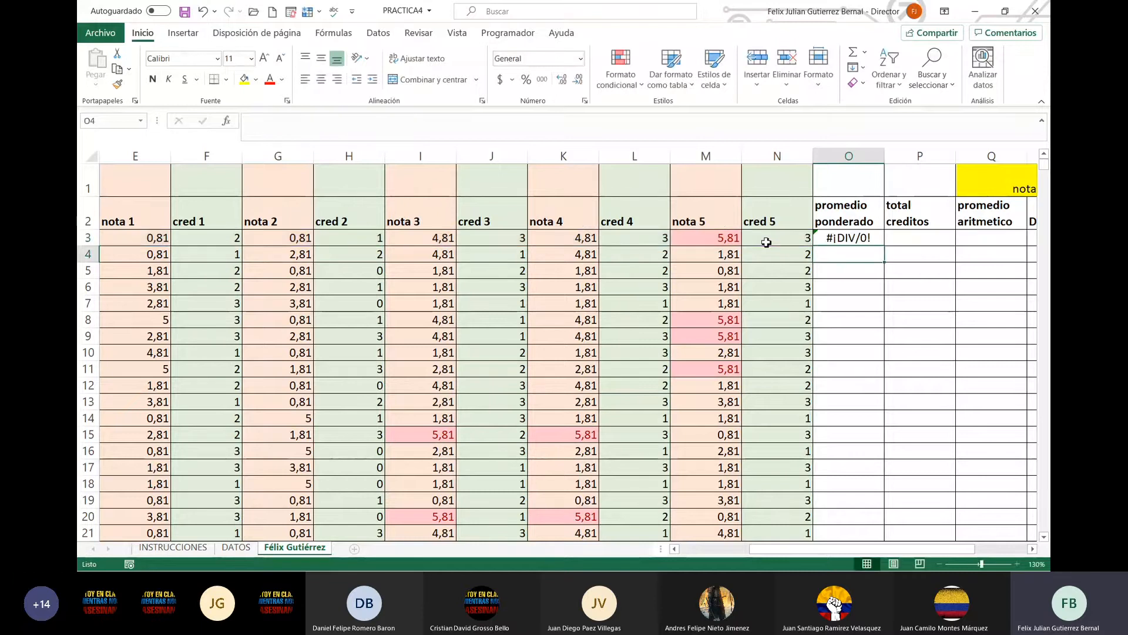
Enter =F3+H3+J3+L3+N3 in P3 so total creditos reads 12
{"action": "left_click", "coordinate": [923, 241]}
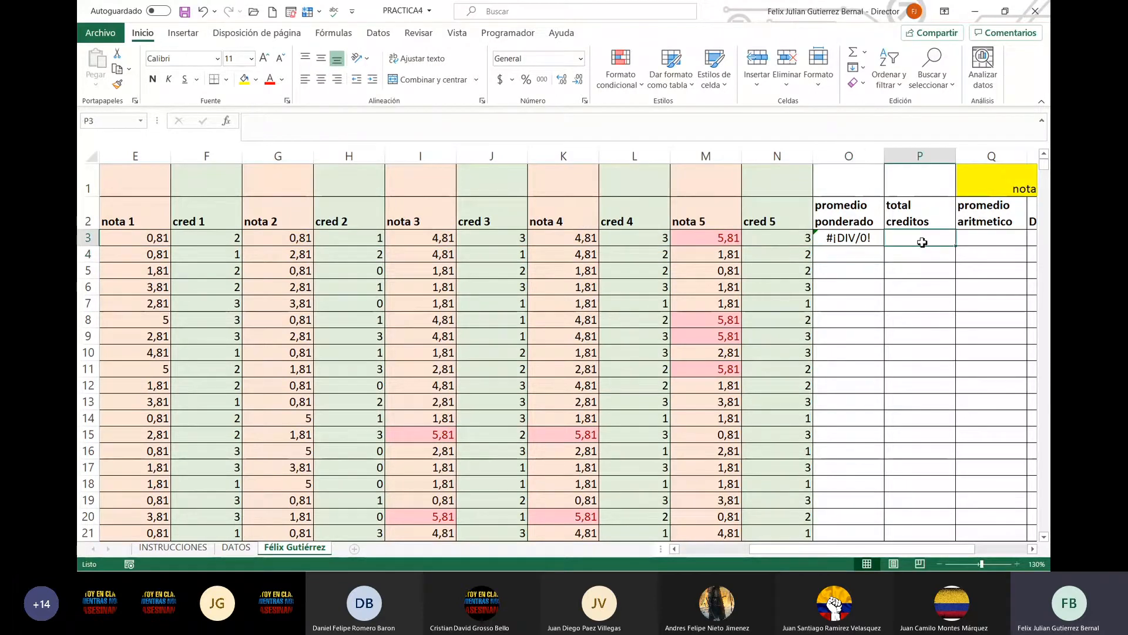
{"action": "type", "text": "=suma("}
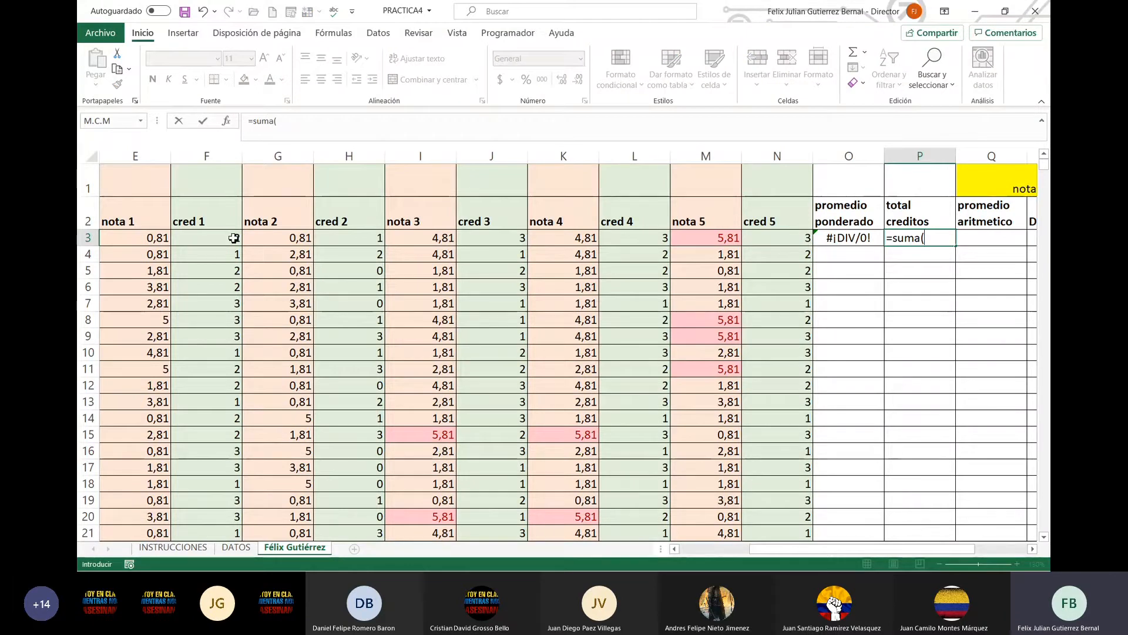
{"action": "key", "text": "BackSpace"}
{"action": "key", "text": "BackSpace"}
{"action": "key", "text": "BackSpace"}
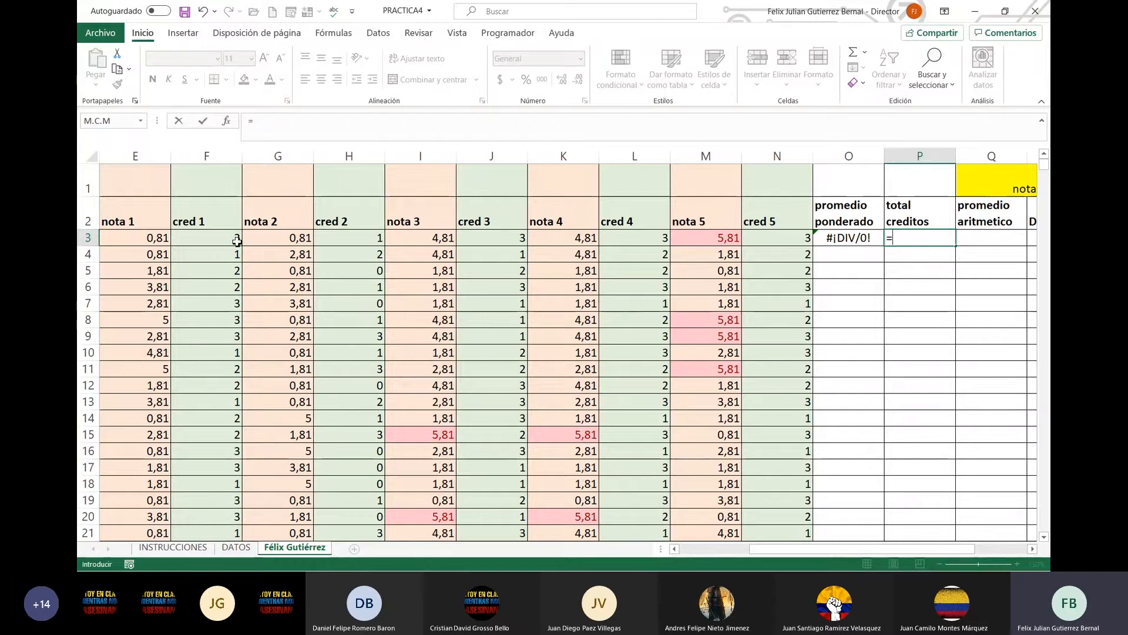
{"action": "left_click", "coordinate": [234, 237]}
{"action": "type", "text": "+"}
{"action": "left_click", "coordinate": [333, 237]}
{"action": "type", "text": "+"}
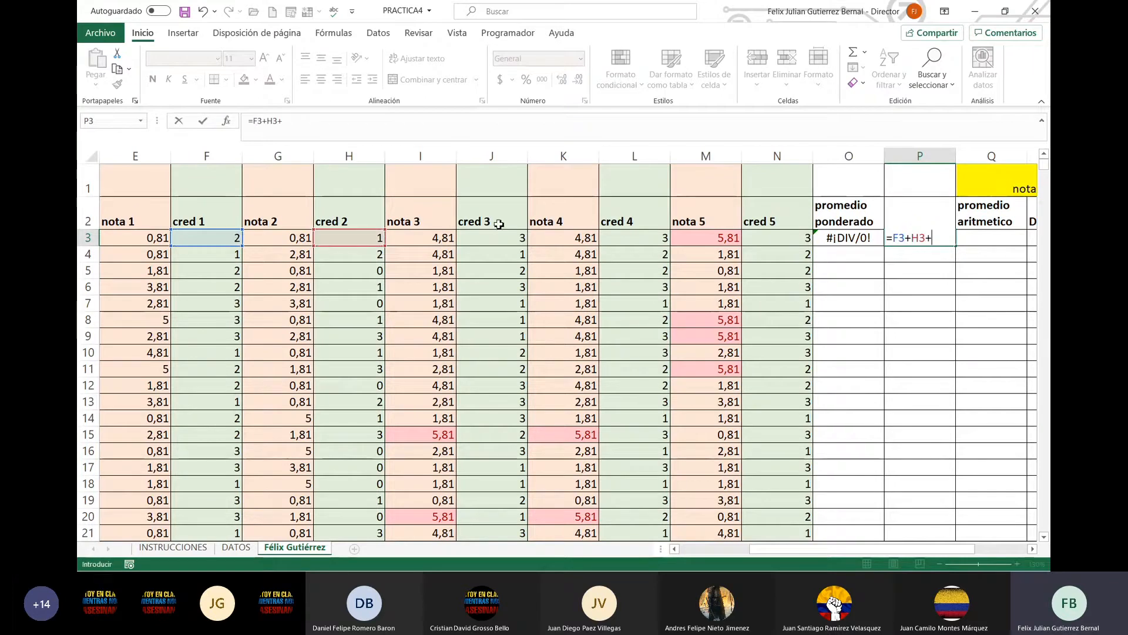
{"action": "left_click", "coordinate": [506, 236]}
{"action": "type", "text": "+"}
{"action": "left_click", "coordinate": [634, 238]}
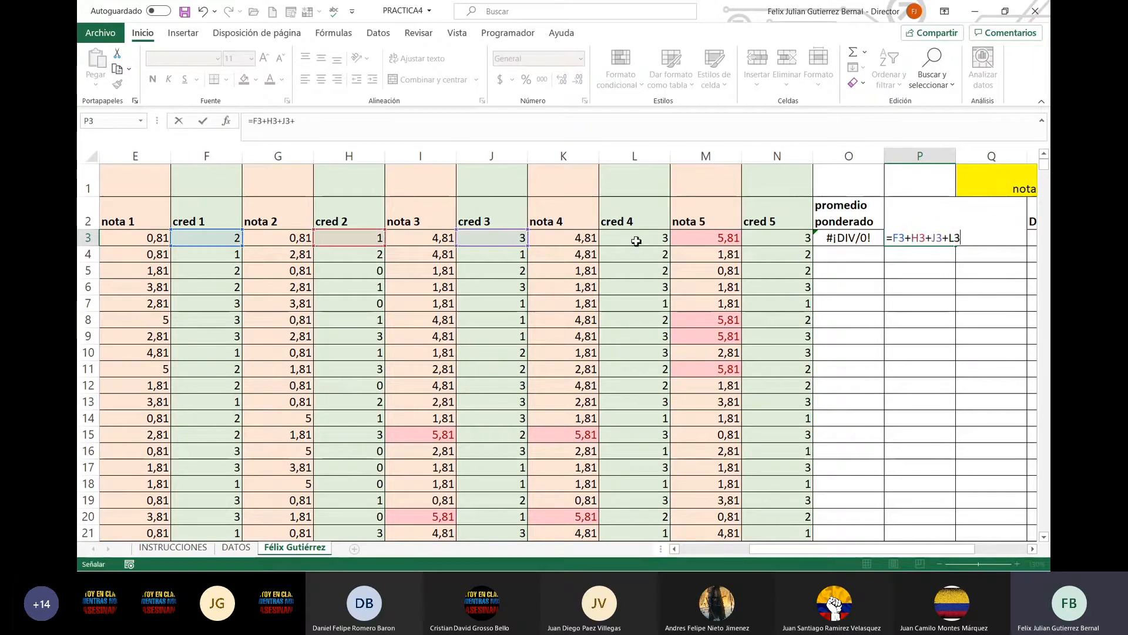
{"action": "type", "text": "+"}
{"action": "left_click", "coordinate": [782, 238]}
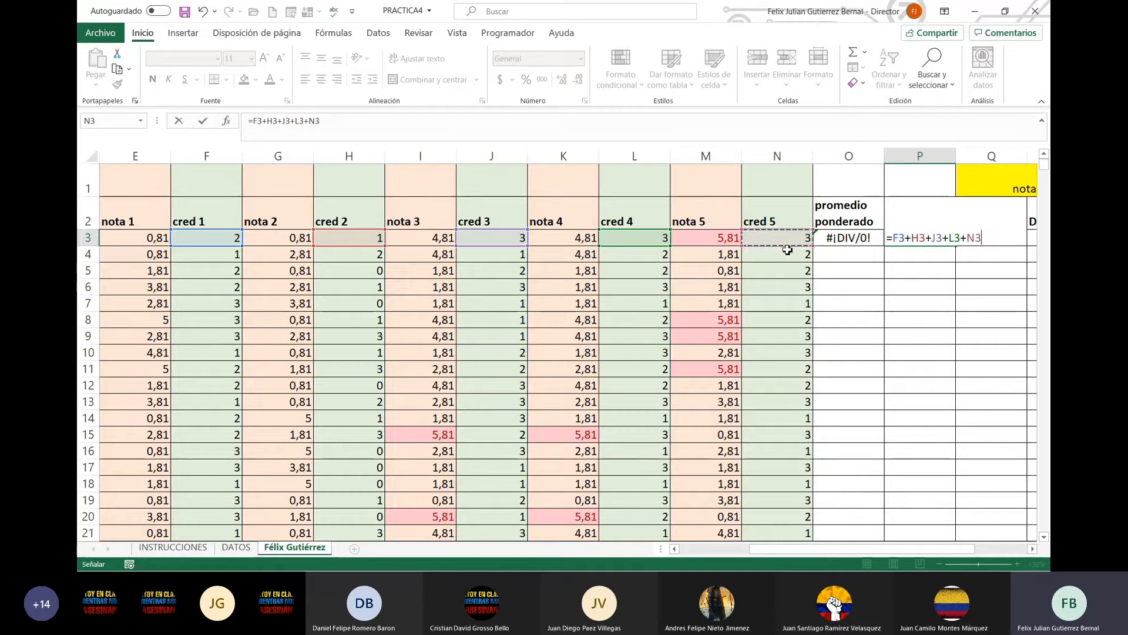
{"action": "key", "text": "Return"}
{"action": "left_click", "coordinate": [877, 236]}
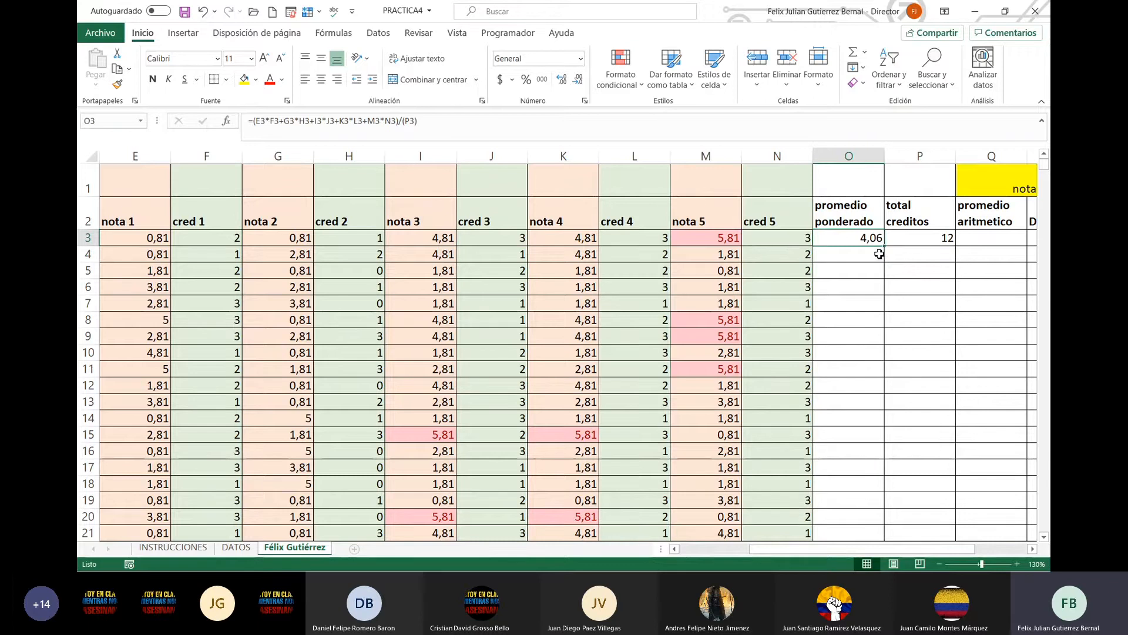
Fill the O3 and P3 formulas down columns O and P for all students
{"action": "double_click", "coordinate": [884, 246]}
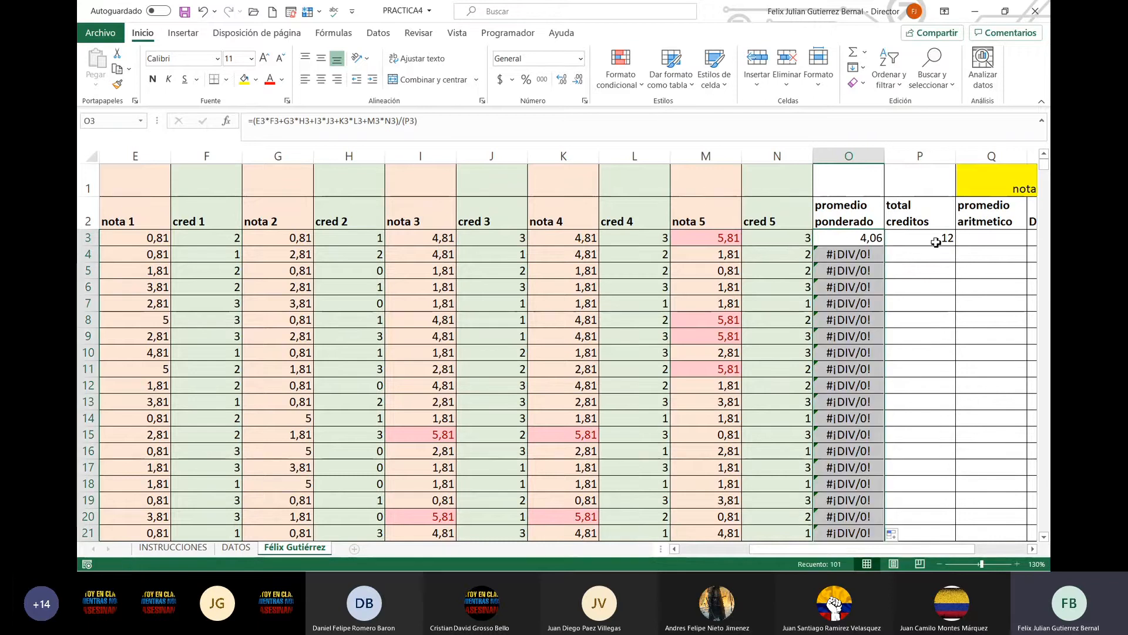
{"action": "left_click", "coordinate": [877, 238]}
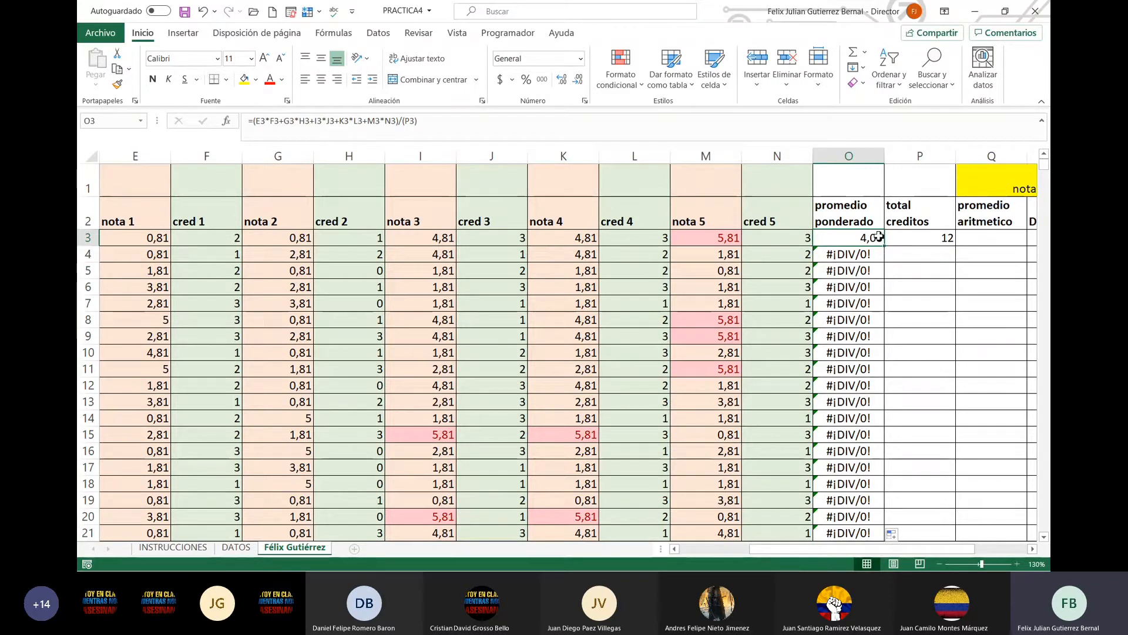
{"action": "left_click", "coordinate": [940, 238]}
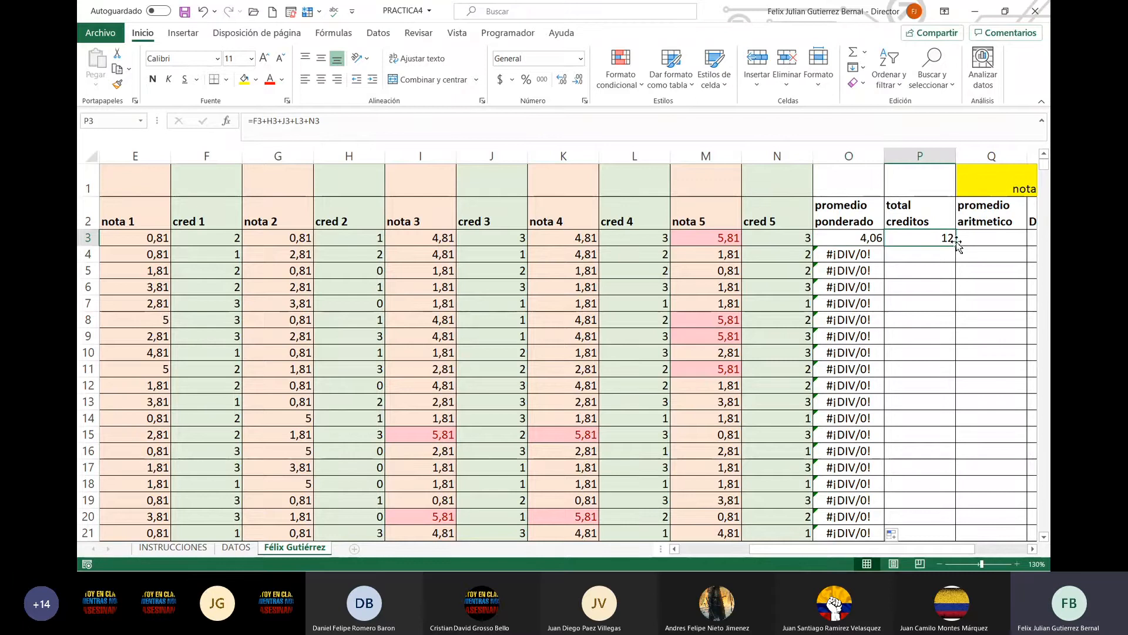
{"action": "double_click", "coordinate": [957, 248]}
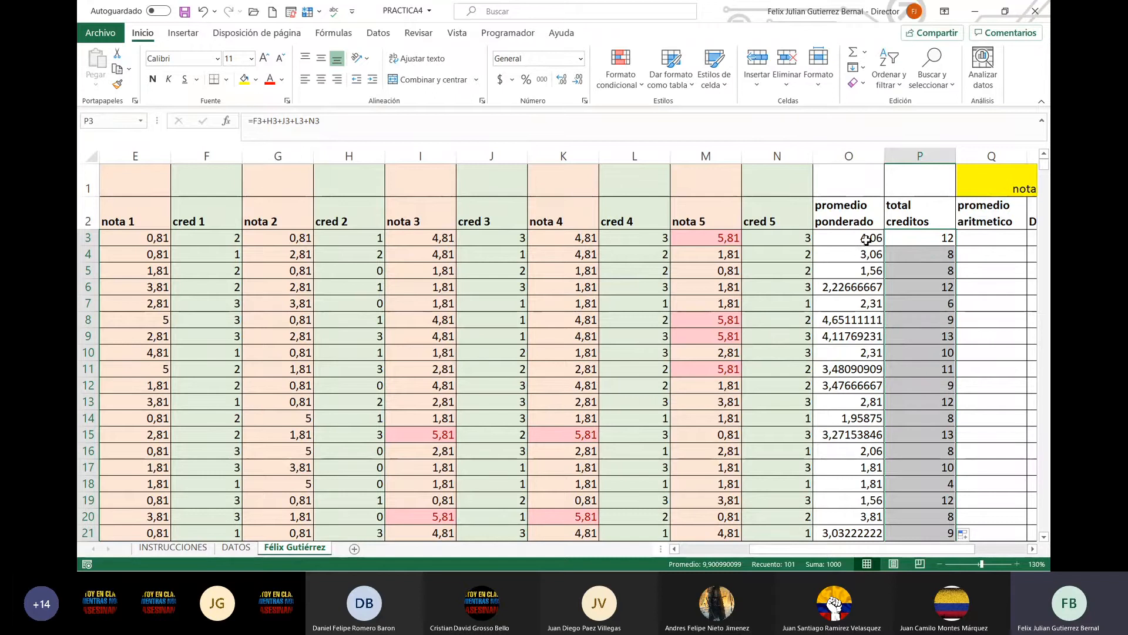
Check the DATOS and INSTRUCCIONES sheets, then select the column O and P results
{"action": "left_click", "coordinate": [234, 551]}
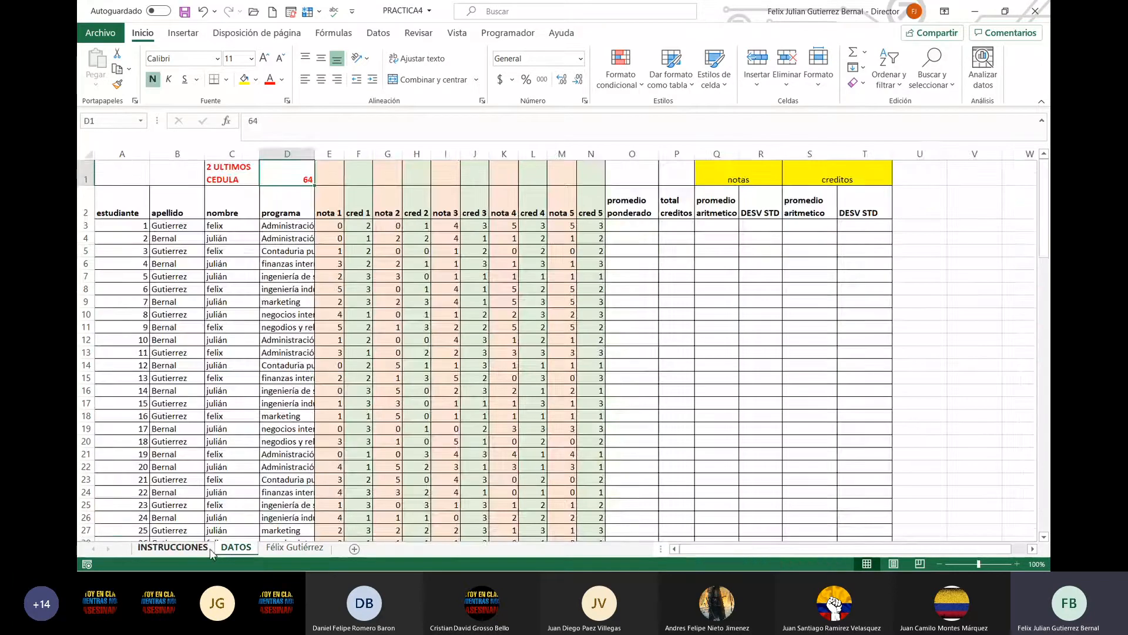
{"action": "left_click", "coordinate": [206, 549]}
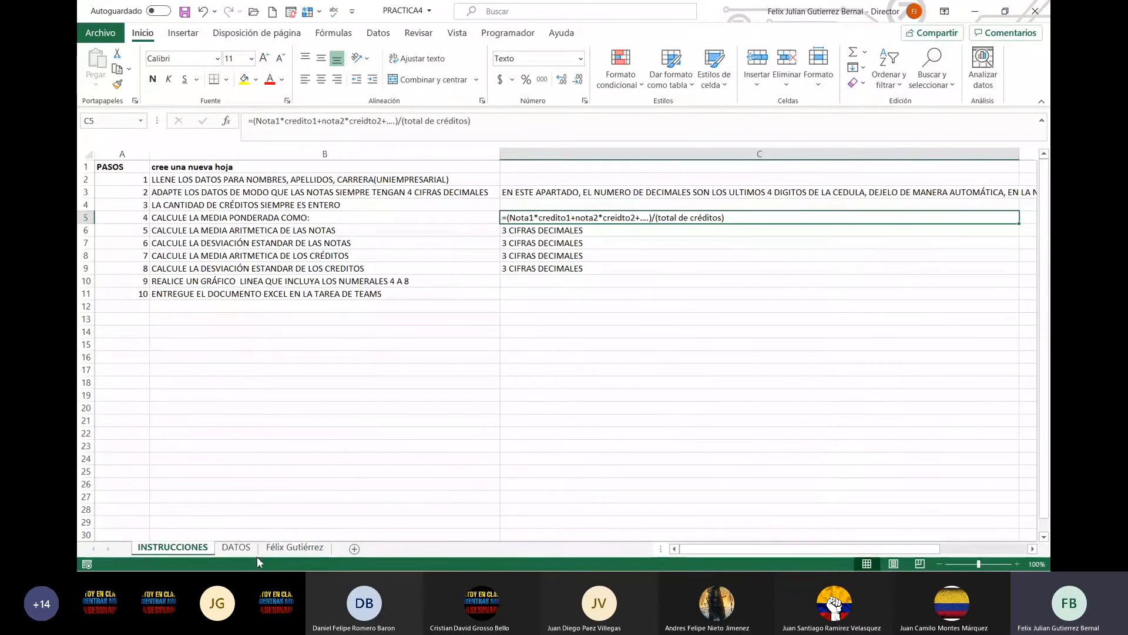
{"action": "left_click", "coordinate": [293, 548]}
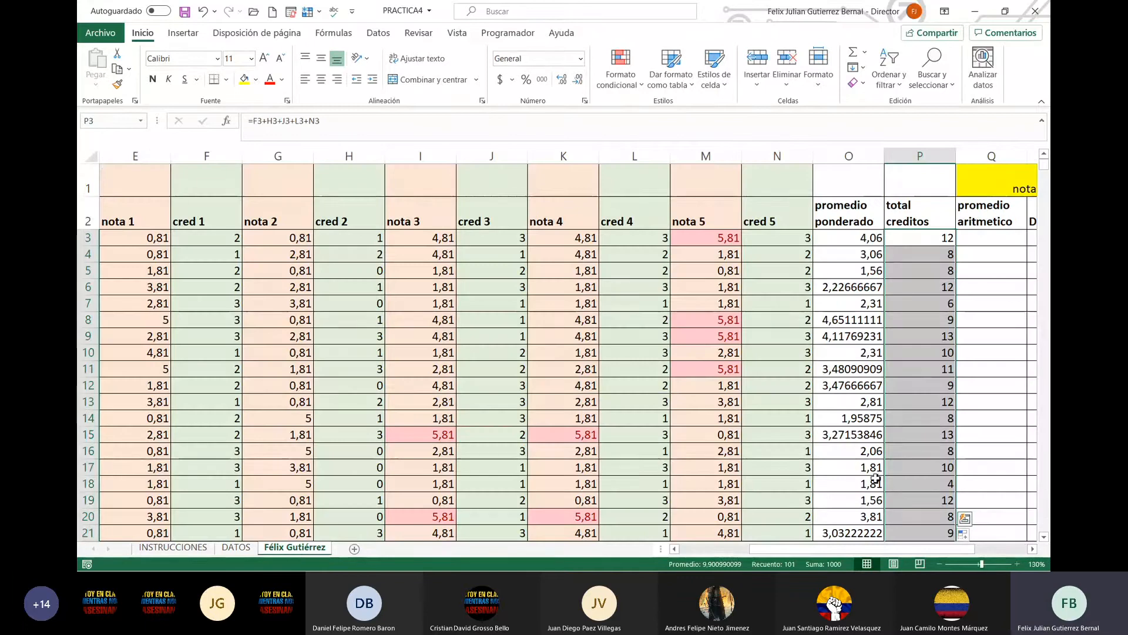
{"action": "left_click_drag", "start_coordinate": [835, 243], "coordinate": [868, 503]}
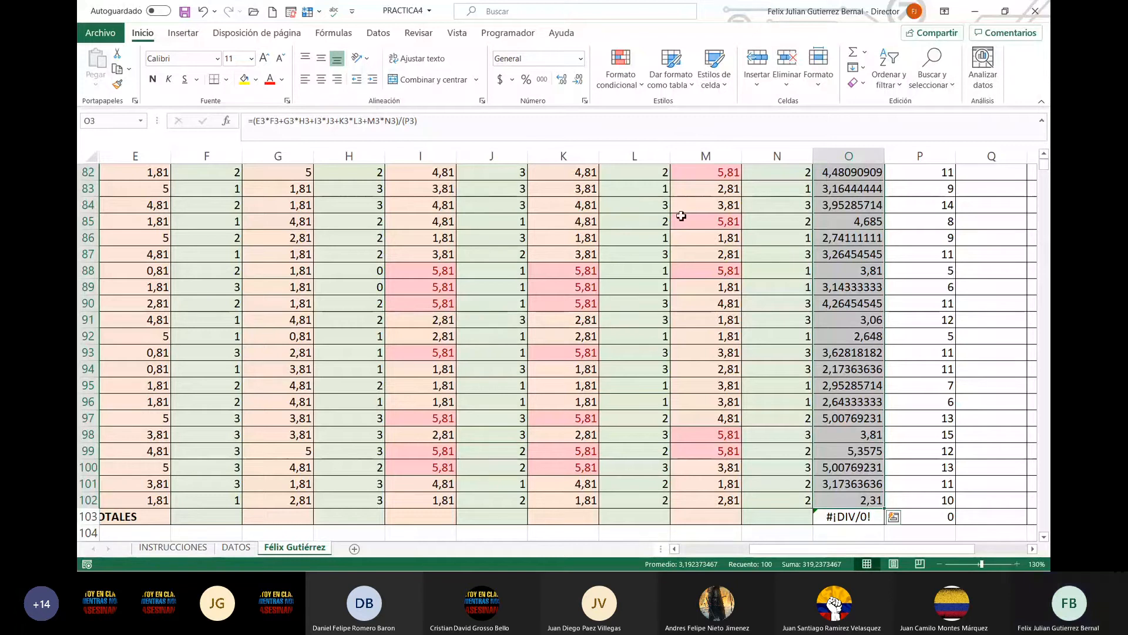
Format the weighted averages as Número with two decimals
{"action": "left_click", "coordinate": [580, 58]}
{"action": "left_click", "coordinate": [568, 121]}
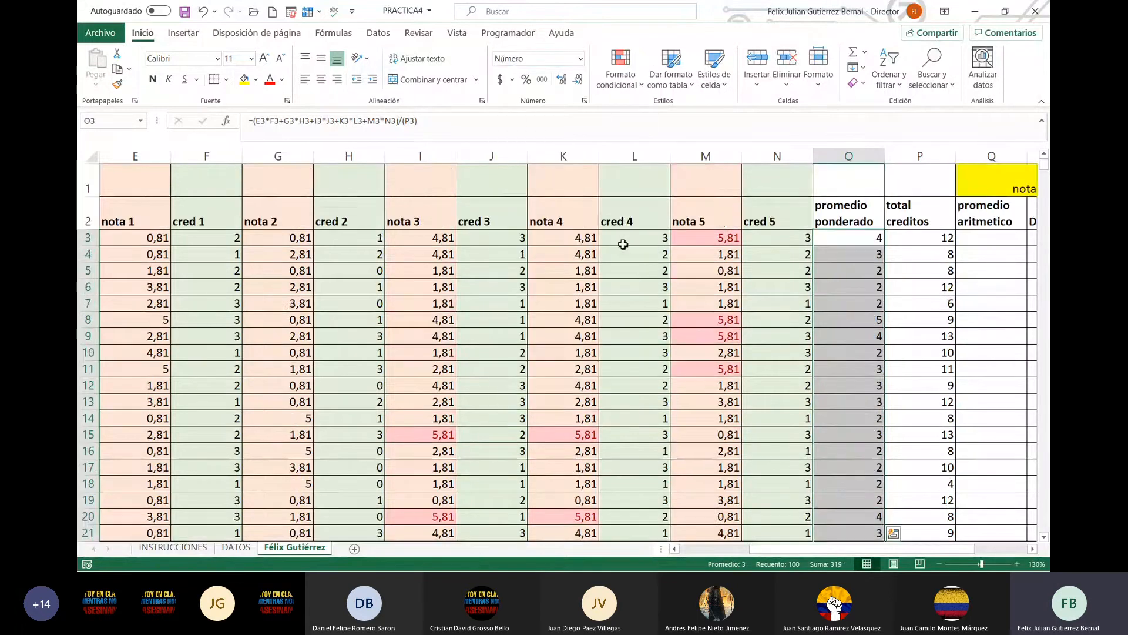
{"action": "left_click", "coordinate": [562, 81]}
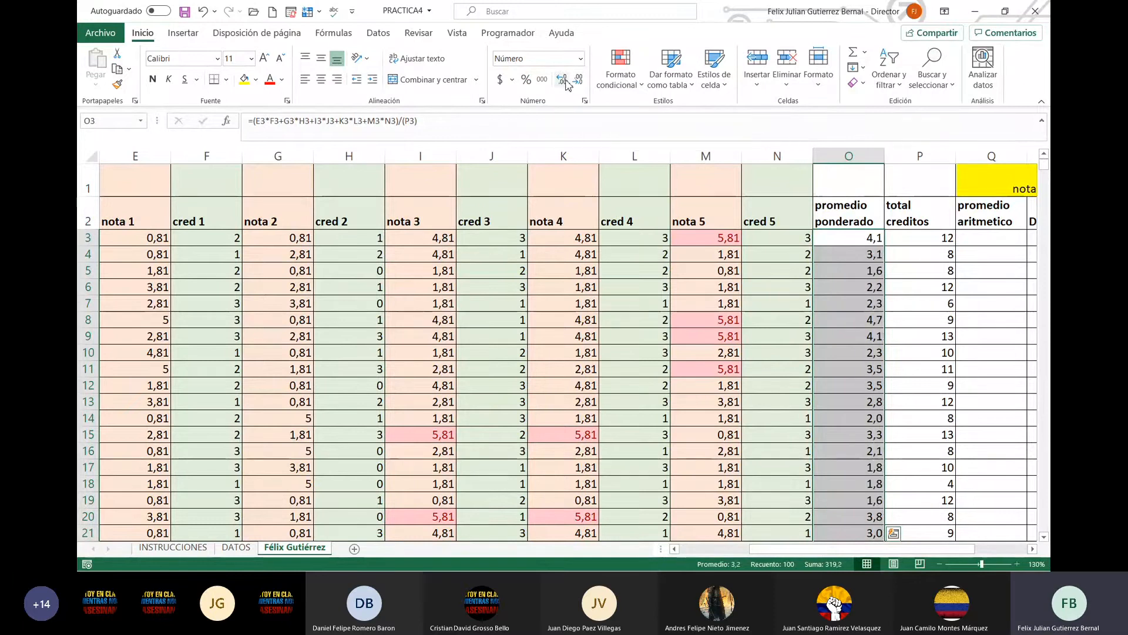
{"action": "left_click", "coordinate": [563, 80]}
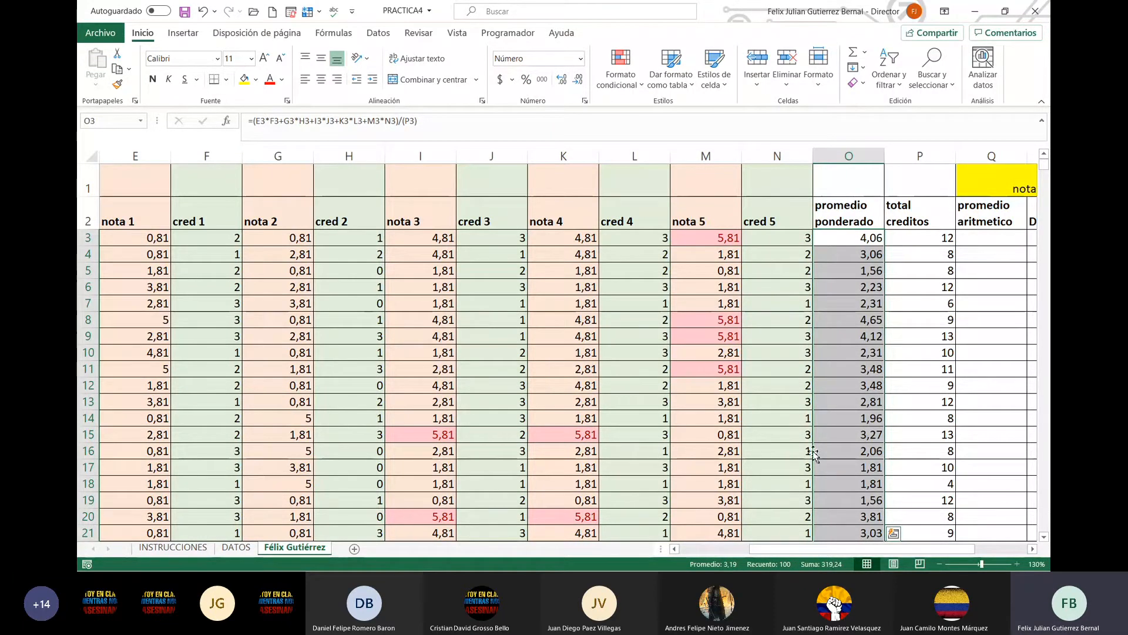
Clear the TOTALES-row cells O103 and P103
{"action": "left_click", "coordinate": [851, 436]}
{"action": "scroll", "coordinate": [867, 470], "scroll_direction": "down", "scroll_amount": 20}
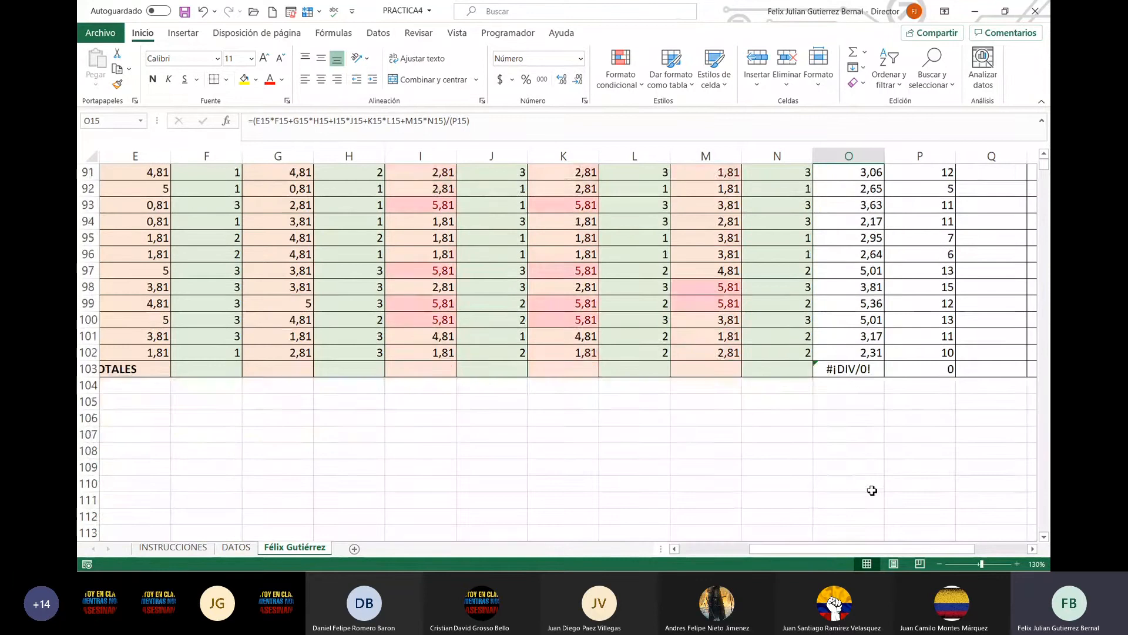
{"action": "scroll", "coordinate": [872, 490], "scroll_direction": "down", "scroll_amount": 2}
{"action": "left_click", "coordinate": [868, 271]}
{"action": "key", "text": "Delete"}
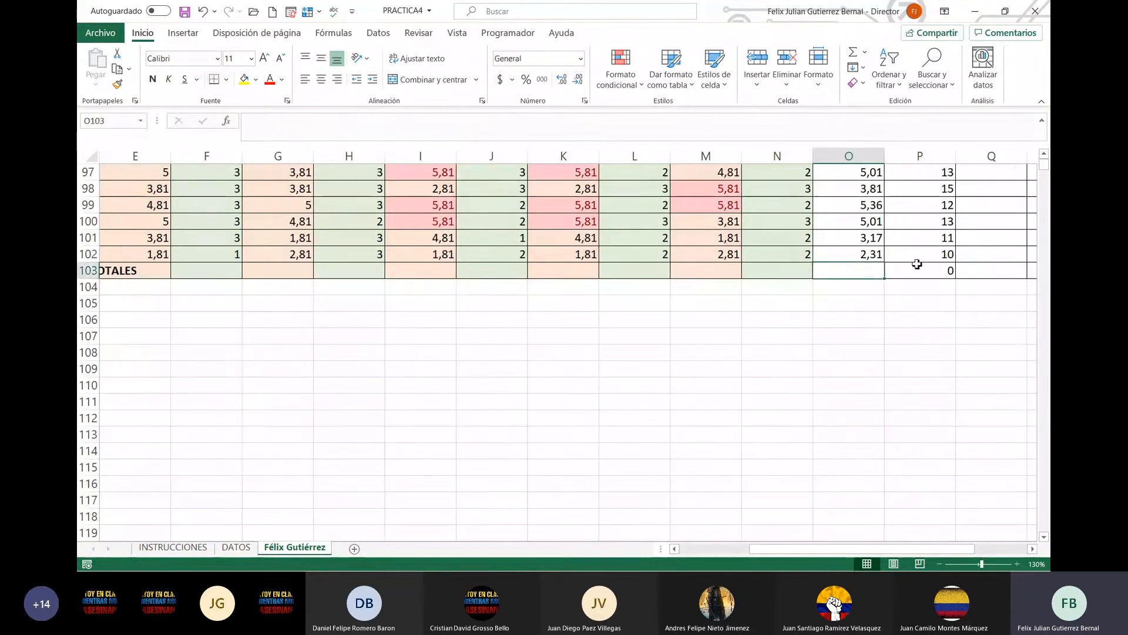
{"action": "left_click", "coordinate": [939, 272]}
{"action": "key", "text": "Delete"}
{"action": "scroll", "coordinate": [947, 322], "scroll_direction": "up", "scroll_amount": 20}
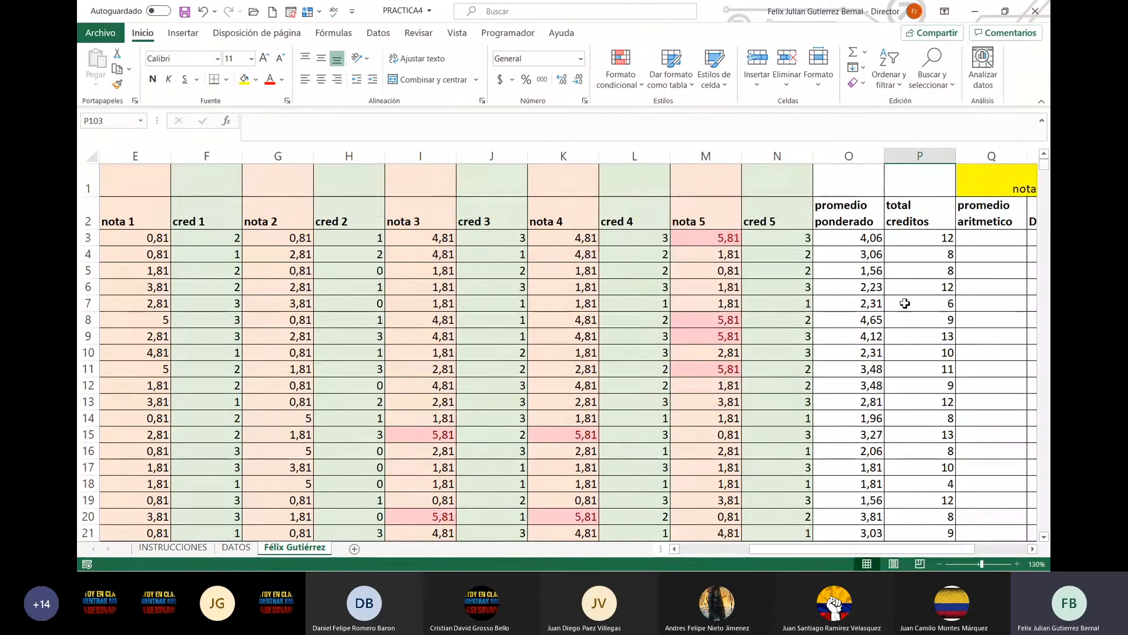
Enter =PROMEDIO(E3;G3;I3;K3;M3) in Q3 for the arithmetic average
{"action": "left_click", "coordinate": [985, 238]}
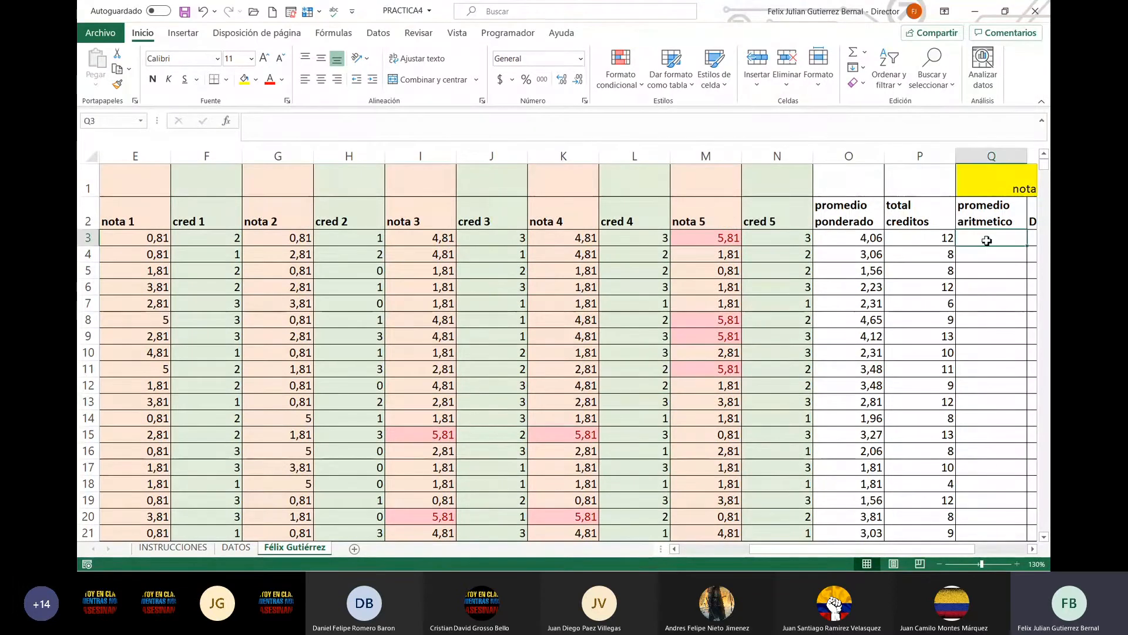
{"action": "type", "text": "="}
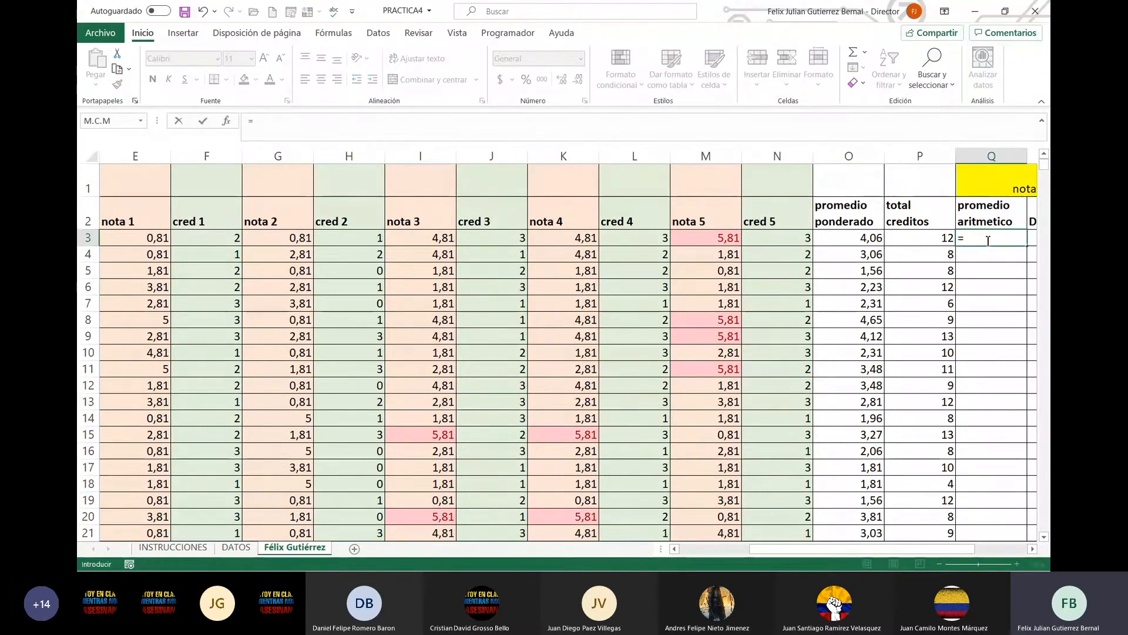
{"action": "type", "text": "promedi"}
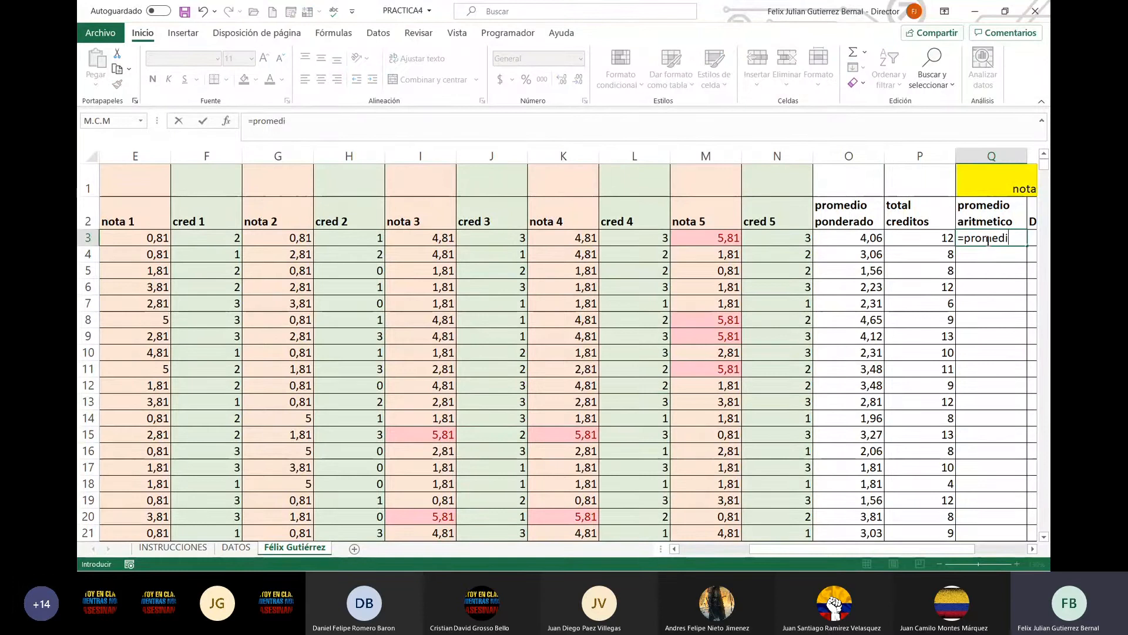
{"action": "type", "text": "o8"}
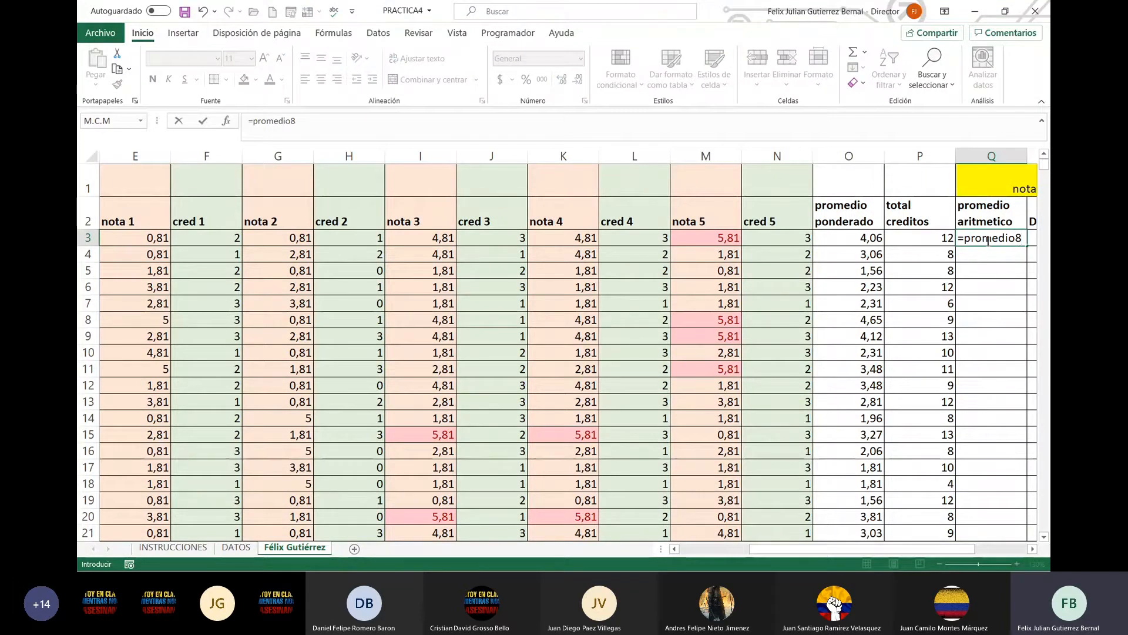
{"action": "key", "text": "BackSpace"}
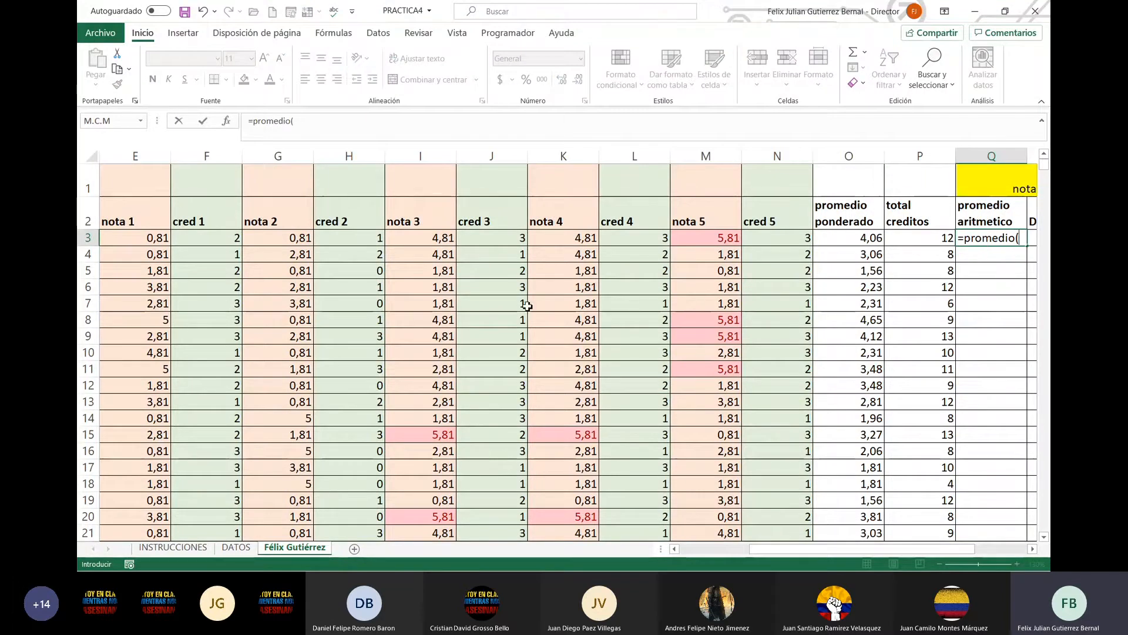
{"action": "left_click", "coordinate": [143, 238]}
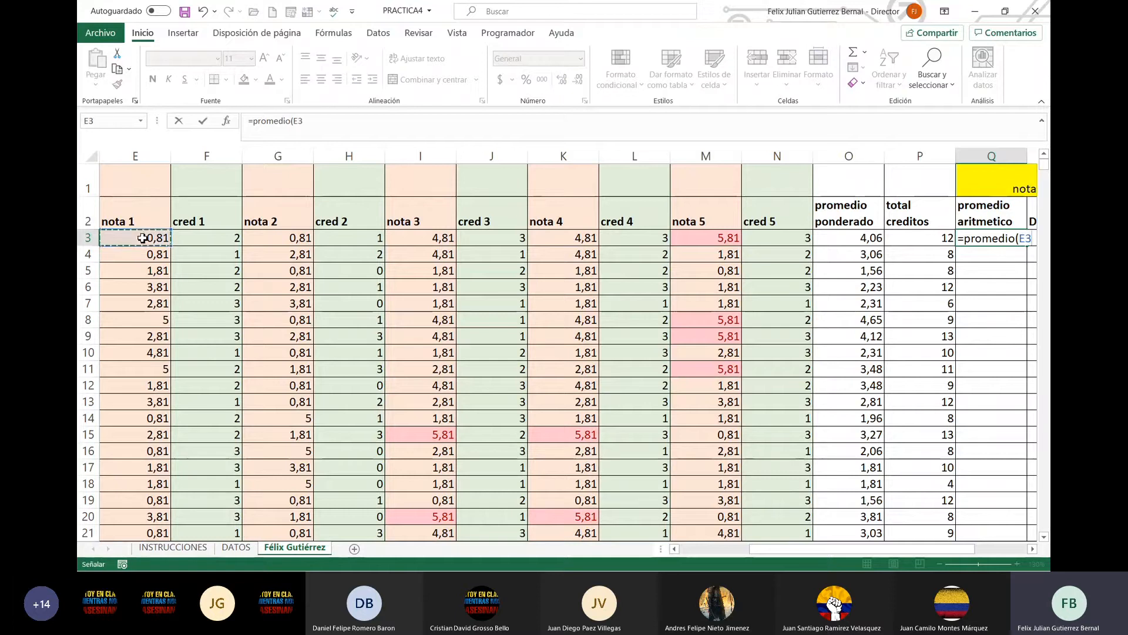
{"action": "left_click", "coordinate": [276, 238], "text": "ctrl"}
{"action": "left_click", "coordinate": [420, 238], "text": "ctrl"}
{"action": "left_click", "coordinate": [546, 241], "text": "ctrl"}
{"action": "left_click", "coordinate": [726, 242], "text": "ctrl"}
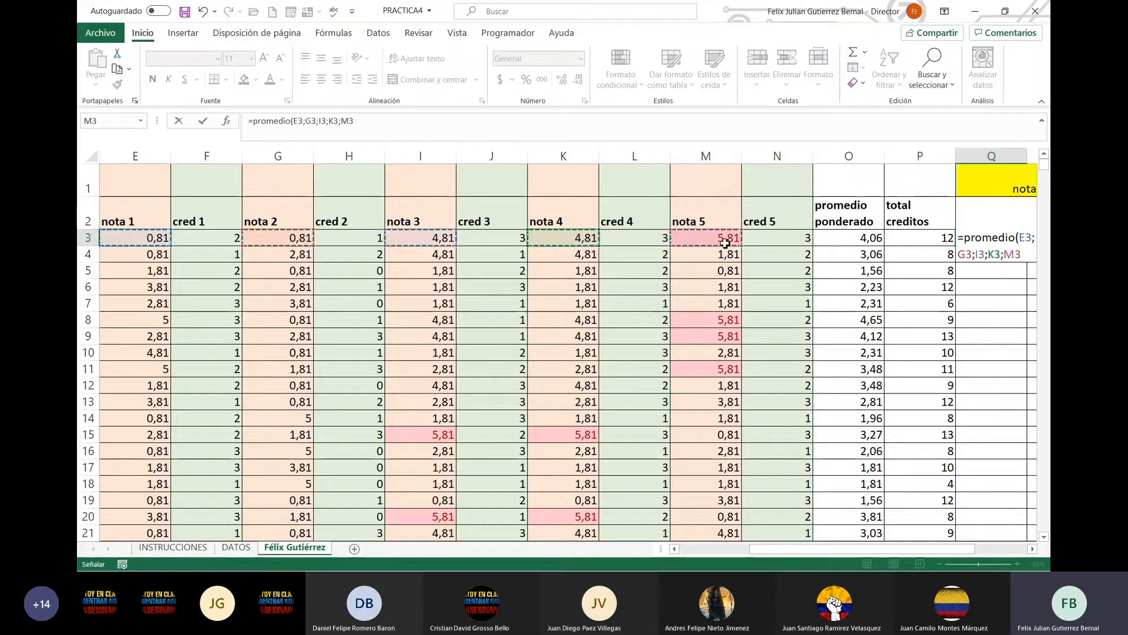
{"action": "type", "text": ")"}
{"action": "key", "text": "Return"}
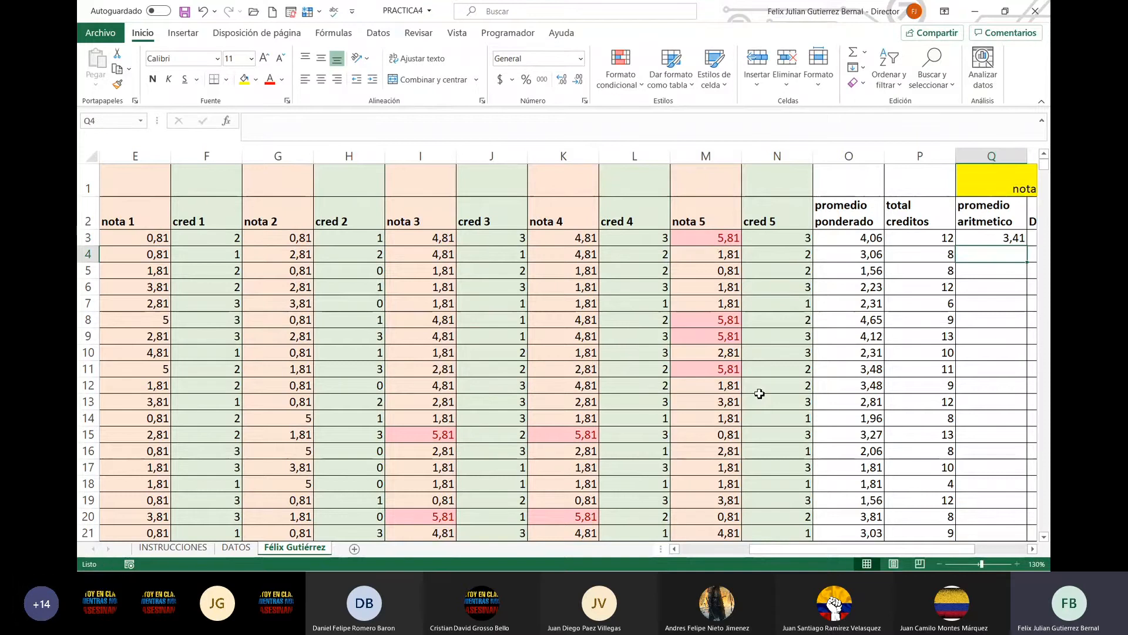
Fill the average down column Q at two decimals and clear the Q103 error
{"action": "left_click", "coordinate": [1023, 240]}
{"action": "double_click", "coordinate": [1028, 245]}
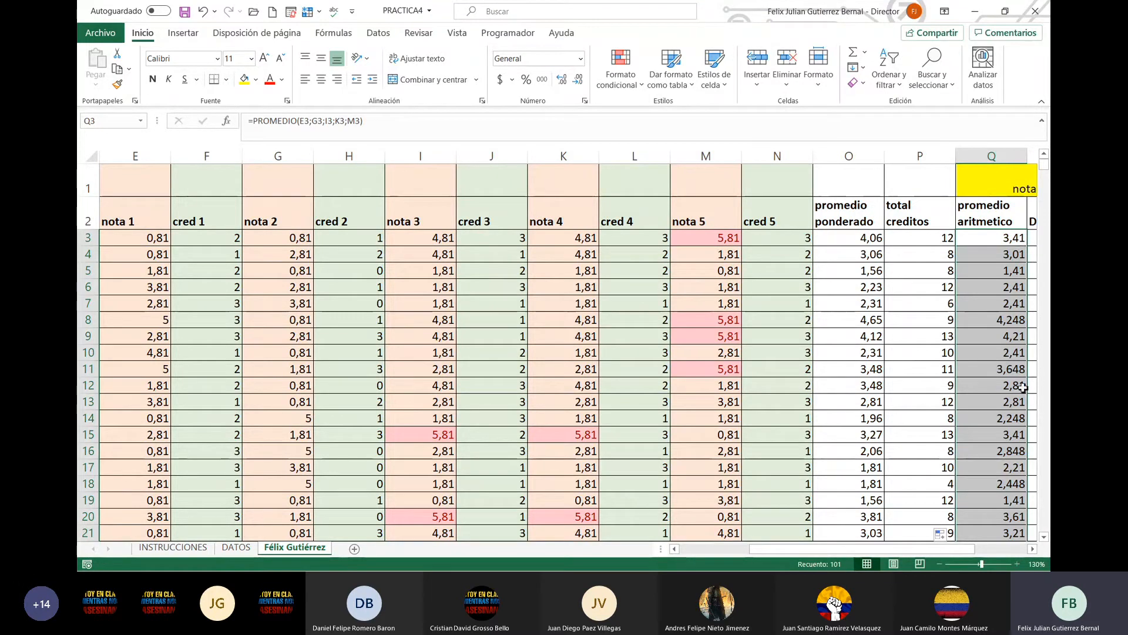
{"action": "left_click", "coordinate": [562, 79]}
{"action": "left_click", "coordinate": [579, 81]}
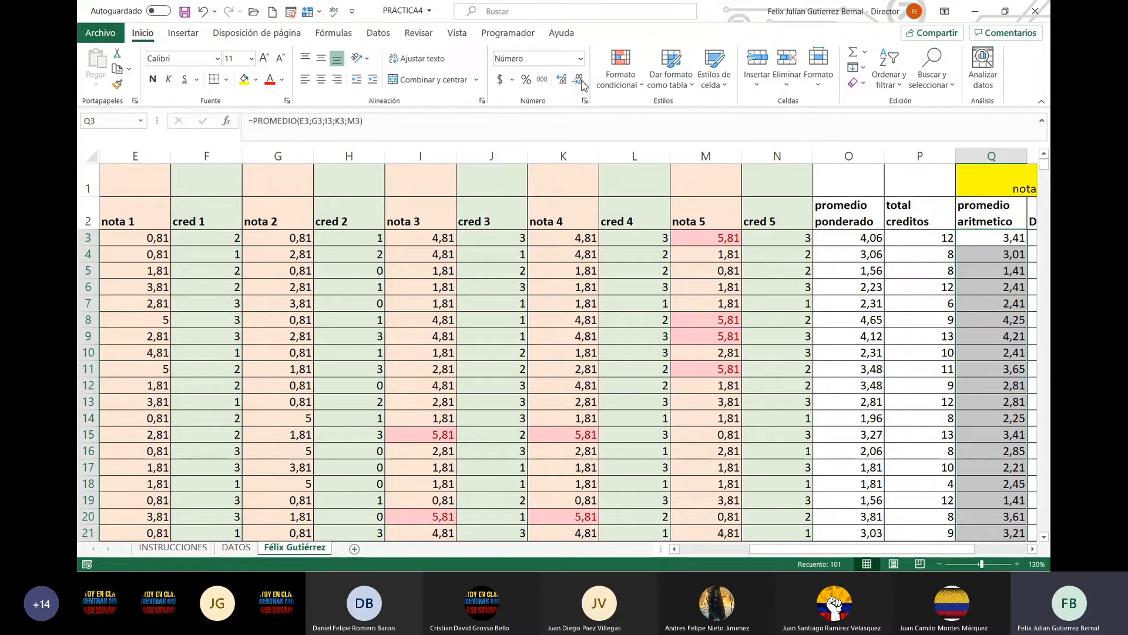
{"action": "left_click", "coordinate": [999, 352]}
{"action": "scroll", "coordinate": [1004, 411], "scroll_direction": "down", "scroll_amount": 20}
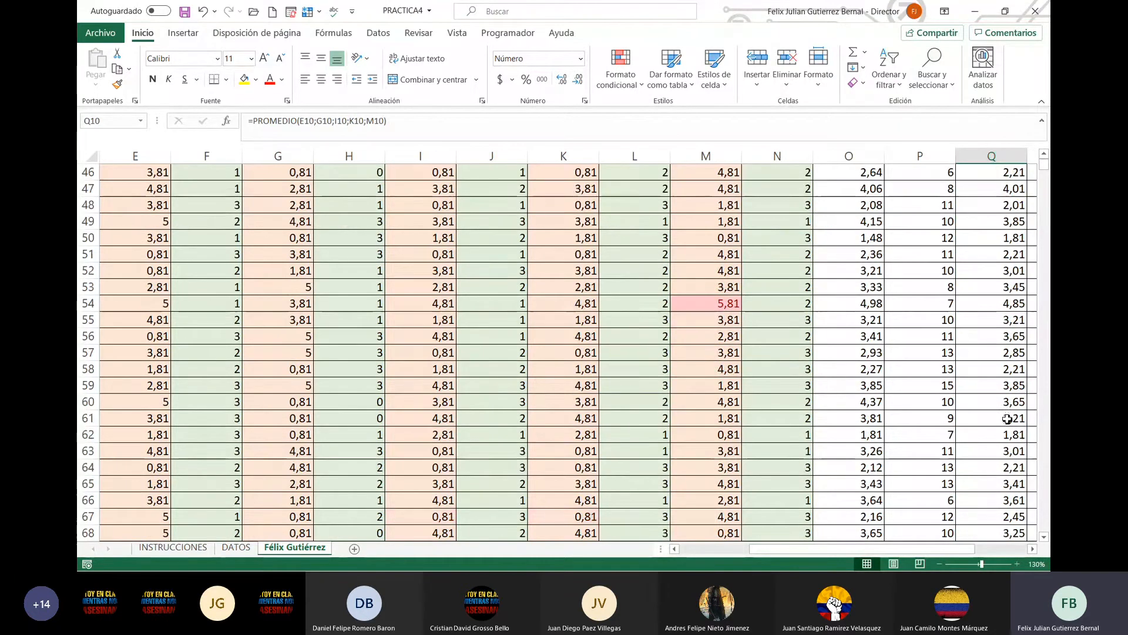
{"action": "scroll", "coordinate": [1004, 428], "scroll_direction": "down", "scroll_amount": 2}
{"action": "left_click", "coordinate": [981, 217]}
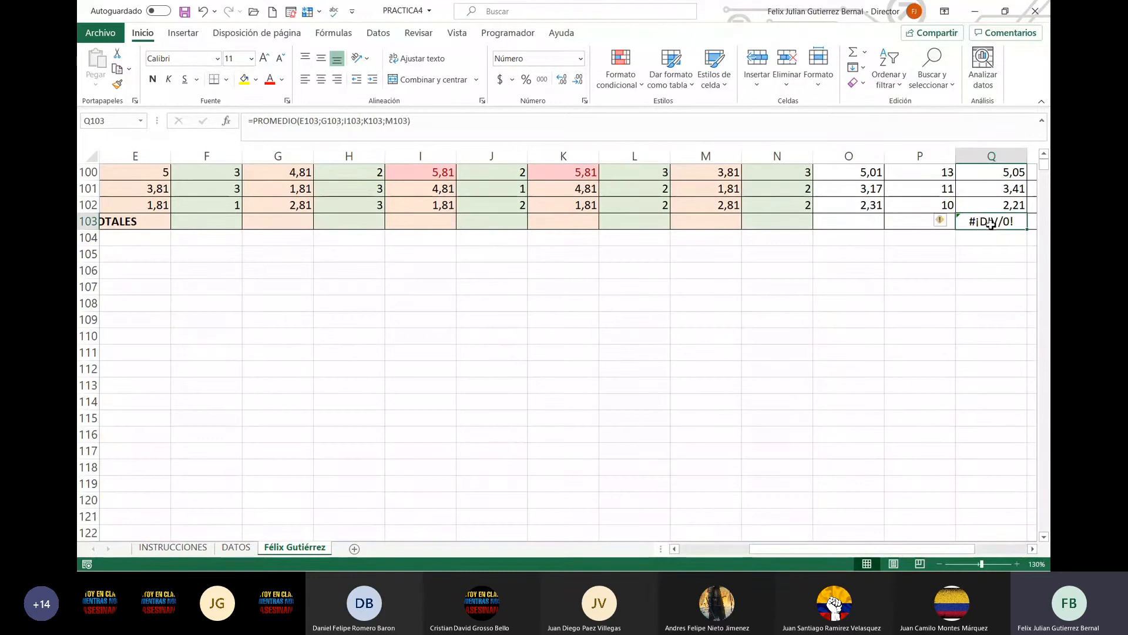
{"action": "key", "text": "Delete"}
{"action": "left_click_drag", "start_coordinate": [834, 548], "coordinate": [890, 549]}
Begin =RAIZ(VAR(E3;G3;I3 in the first student's DESV STD cell R3
{"action": "scroll", "coordinate": [906, 277], "scroll_direction": "up", "scroll_amount": 7}
{"action": "scroll", "coordinate": [906, 277], "scroll_direction": "up", "scroll_amount": 20}
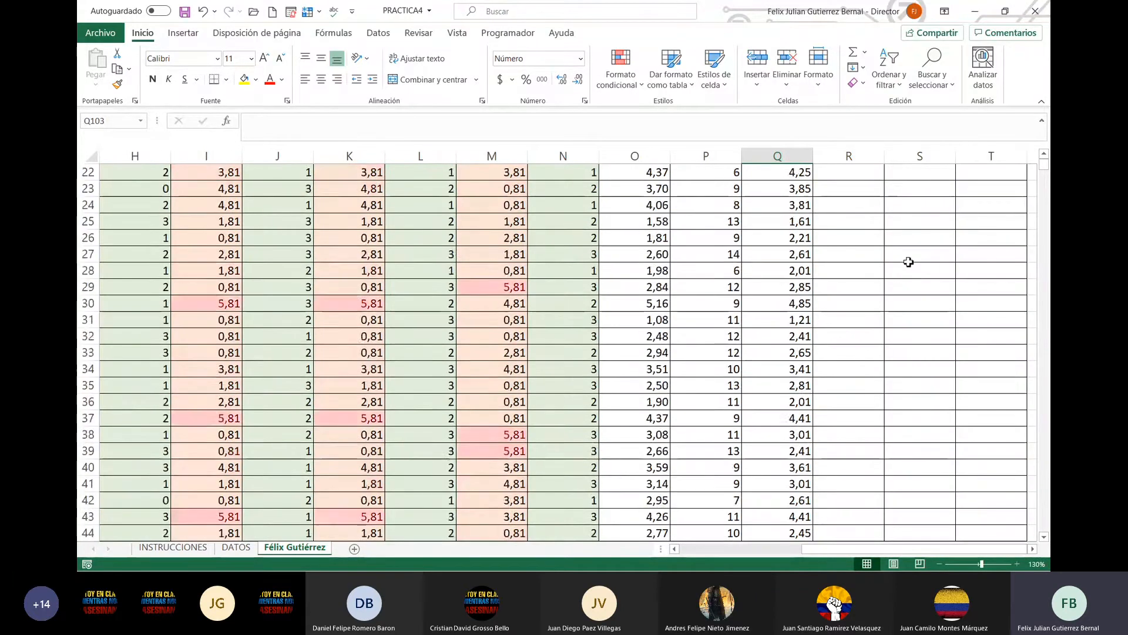
{"action": "left_click", "coordinate": [857, 239]}
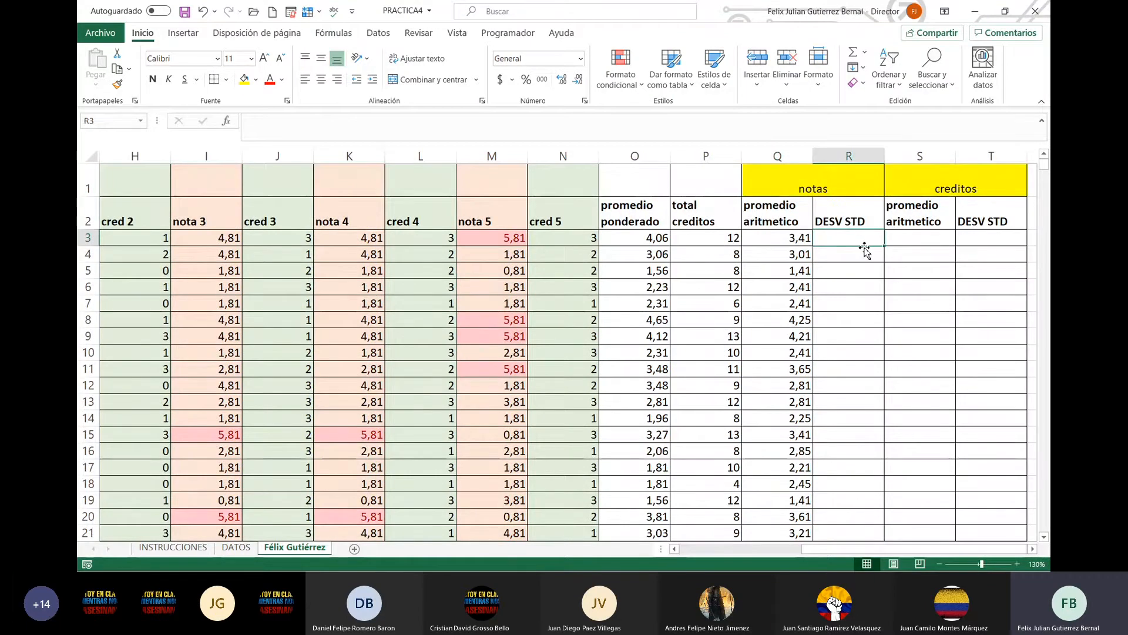
{"action": "type", "text": "="}
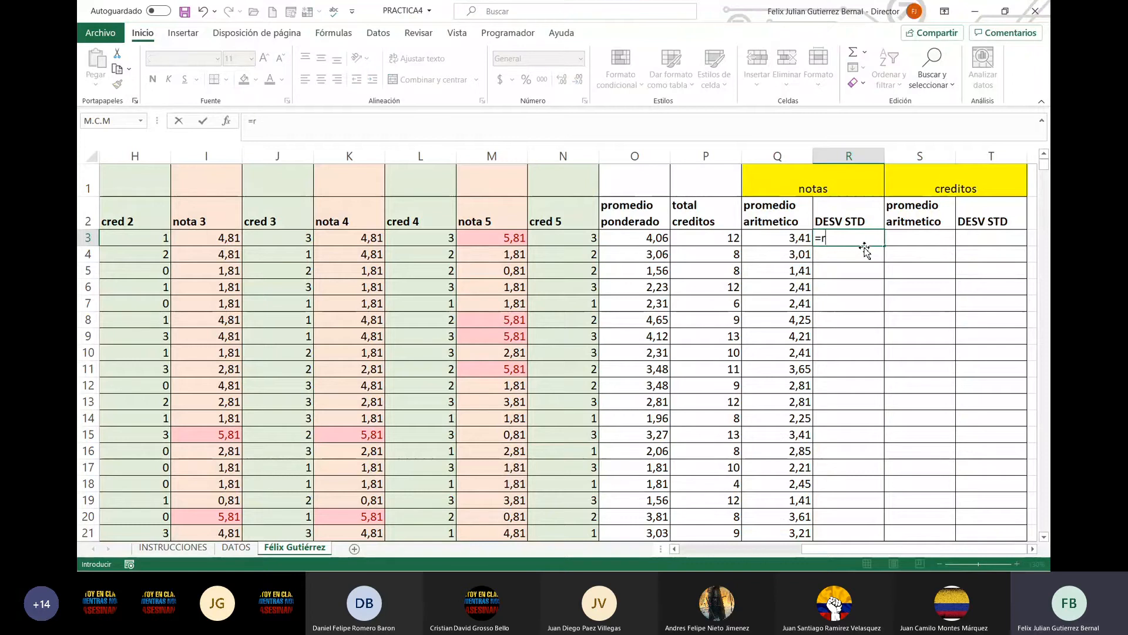
{"action": "type", "text": "raiz"}
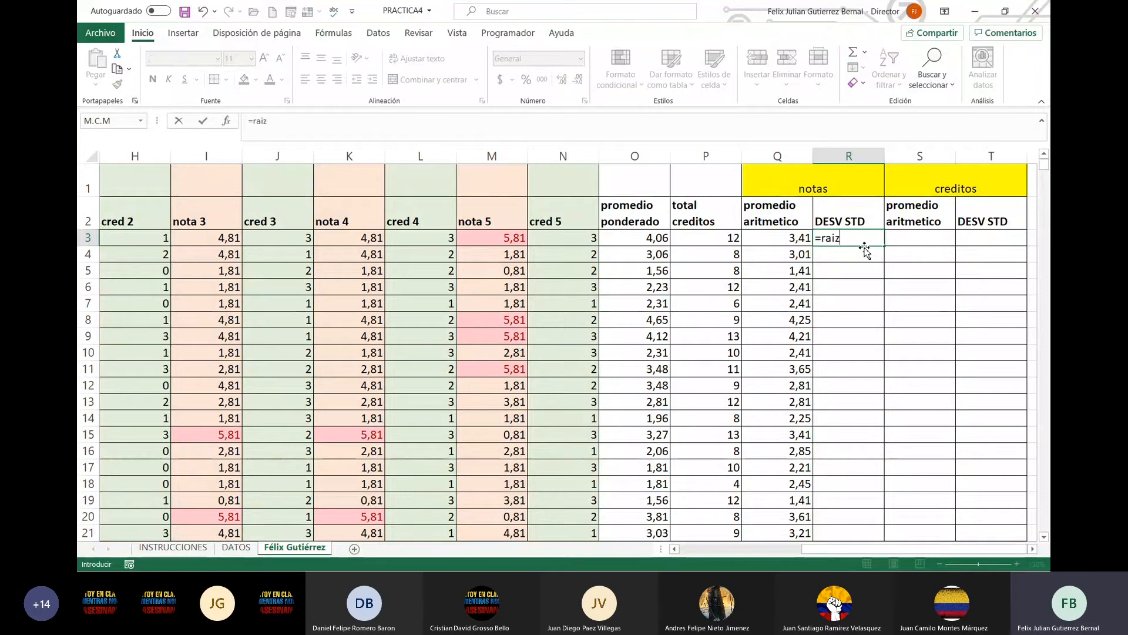
{"action": "type", "text": "("}
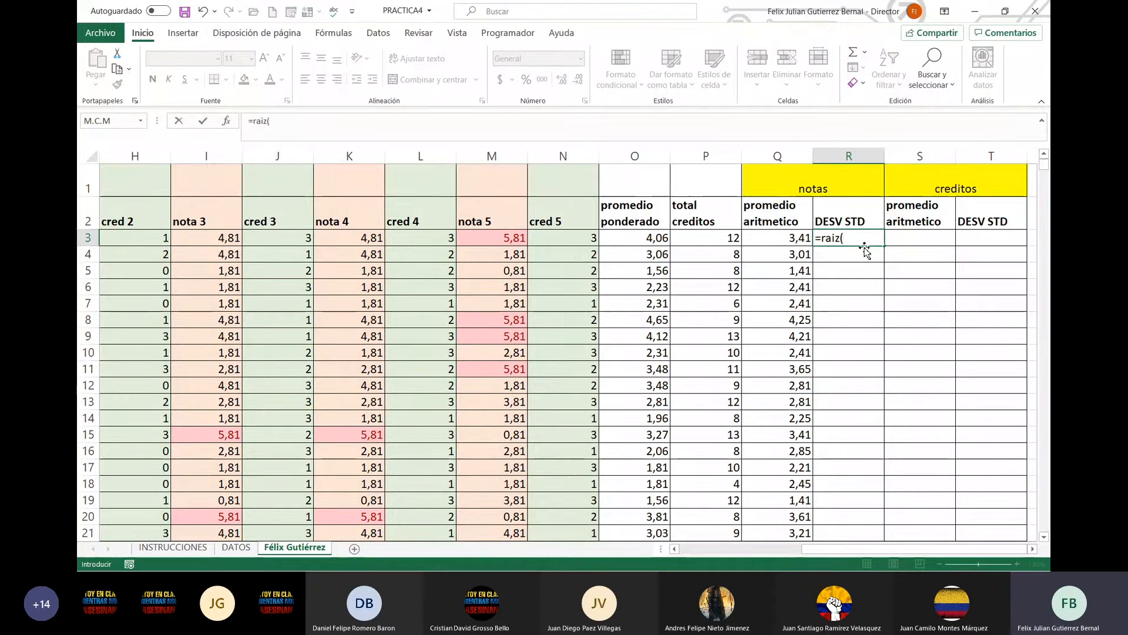
{"action": "type", "text": "var"}
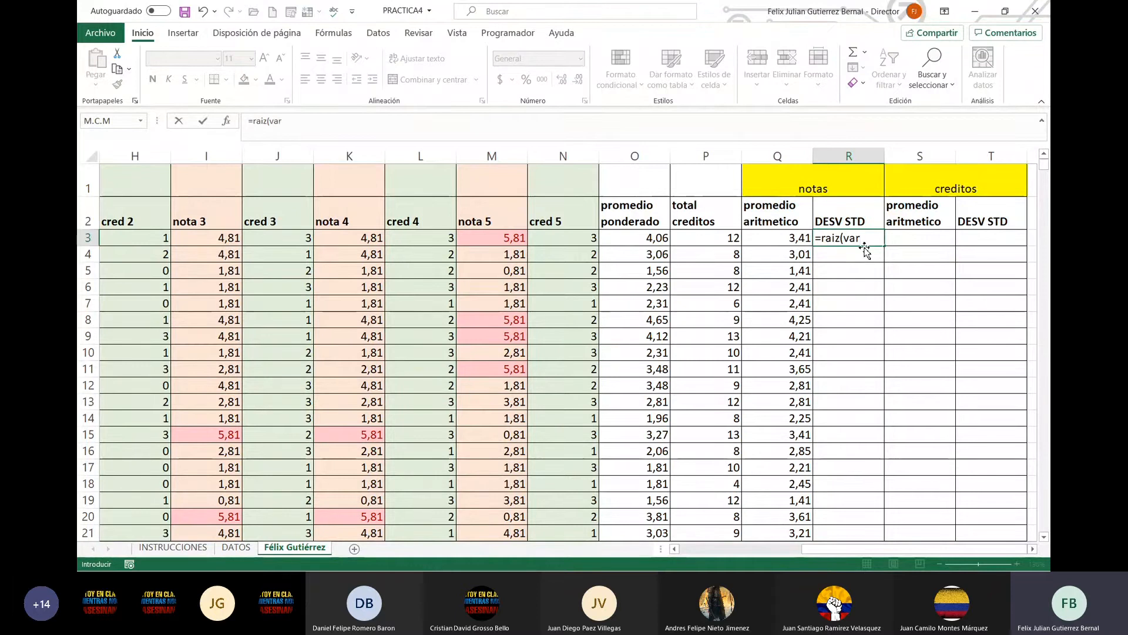
{"action": "type", "text": "("}
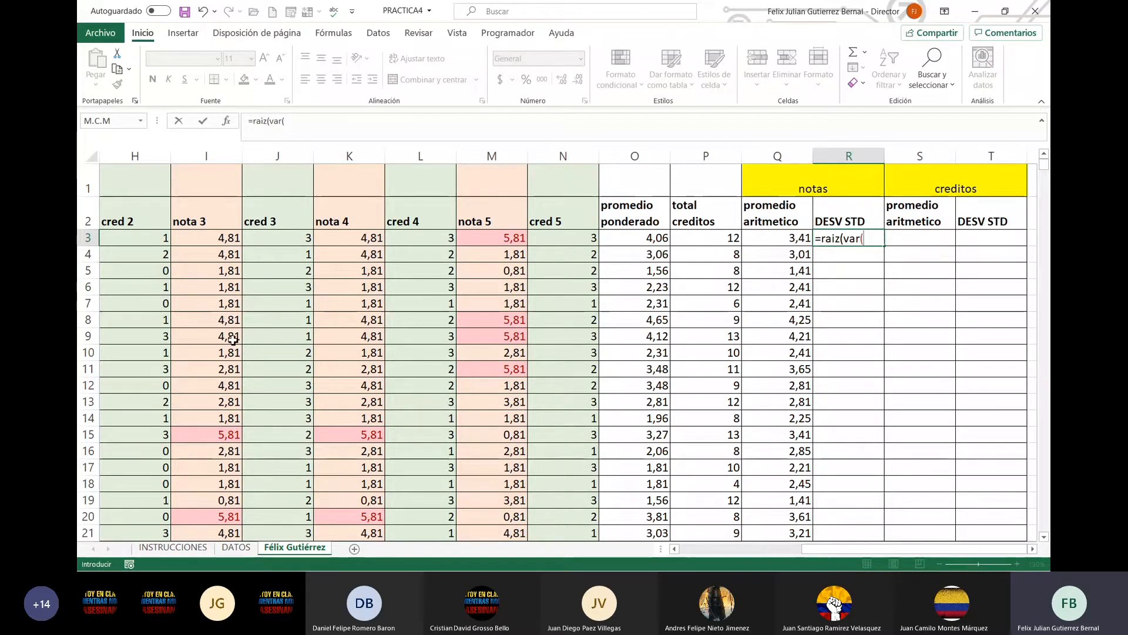
{"action": "left_click", "coordinate": [161, 239]}
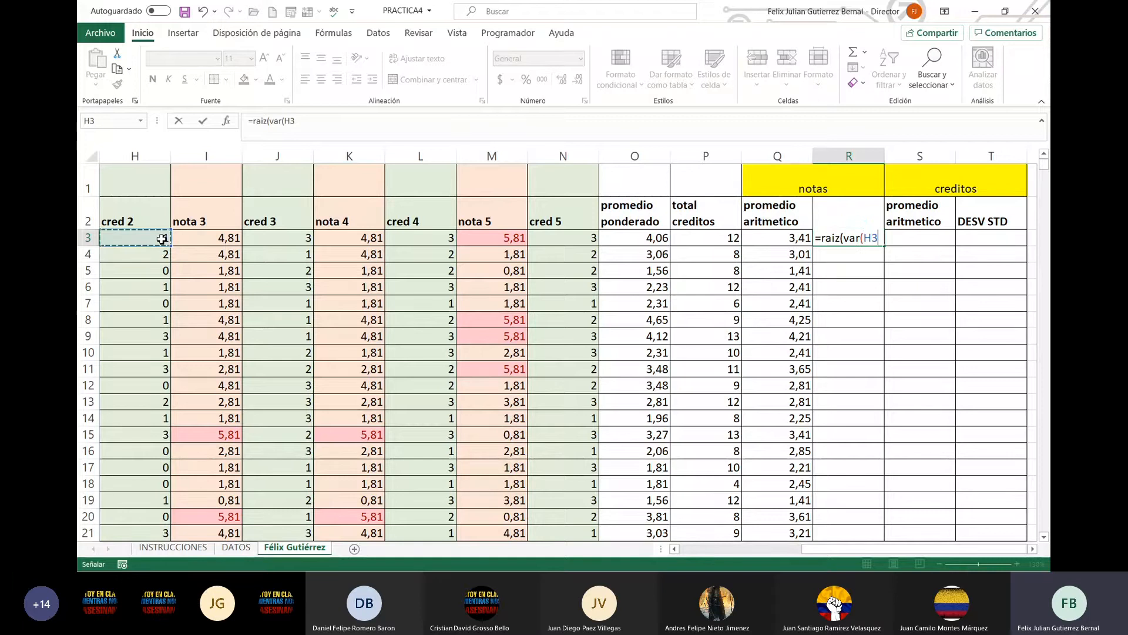
{"action": "key", "text": "Left"}
{"action": "key", "text": "Left"}
{"action": "key", "text": "Left"}
{"action": "type", "text": ";"}
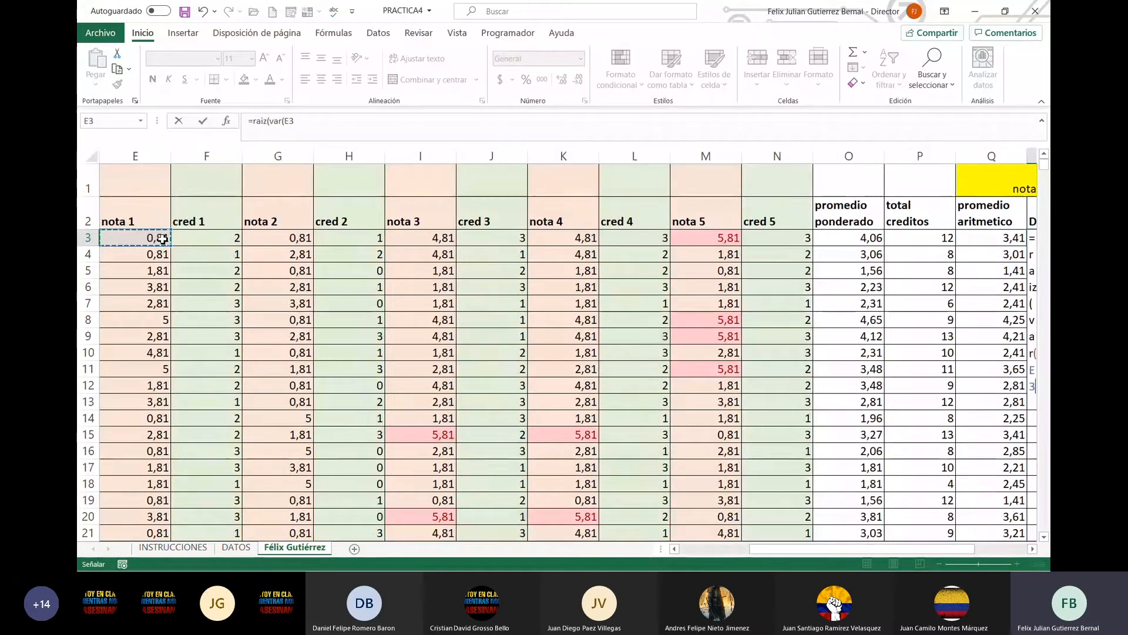
{"action": "left_click", "coordinate": [292, 242]}
{"action": "type", "text": ";"}
{"action": "left_click", "coordinate": [448, 244]}
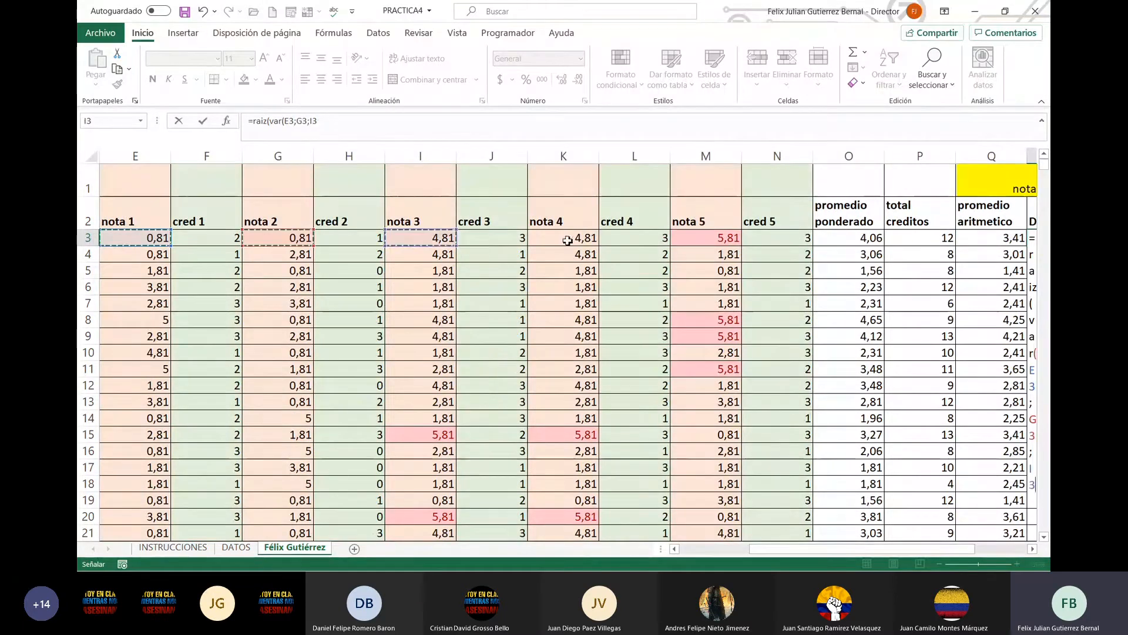
{"action": "type", "text": ";"}
Finish the formula with K3 and M3 and show R3 at two decimals (2,41)
{"action": "left_click", "coordinate": [567, 241]}
{"action": "type", "text": ";"}
{"action": "left_click", "coordinate": [726, 239]}
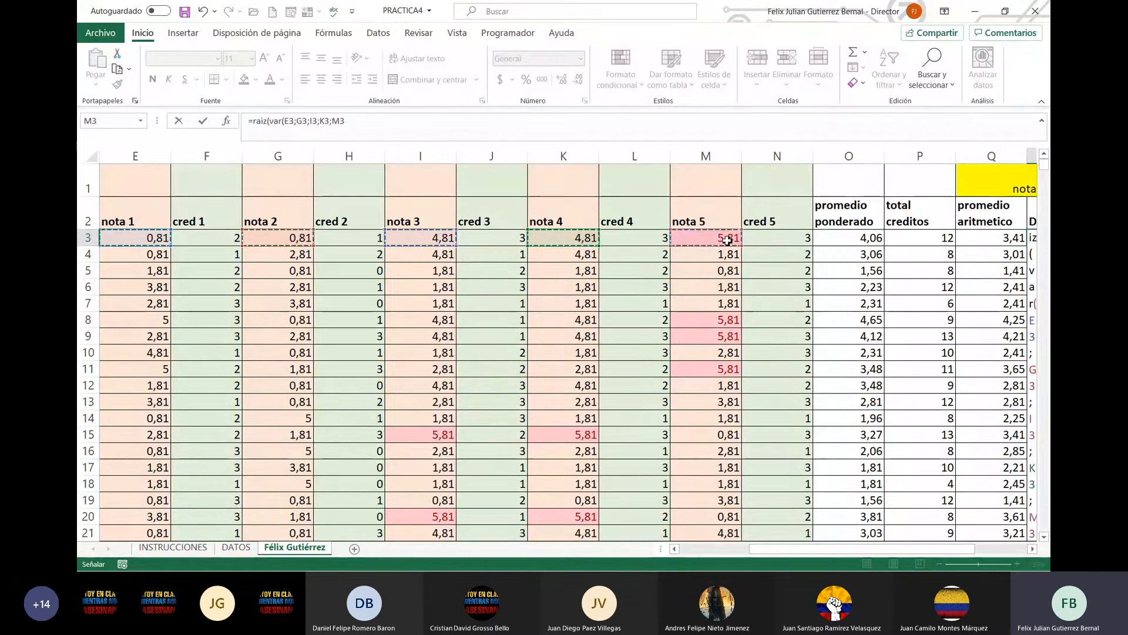
{"action": "type", "text": ")"}
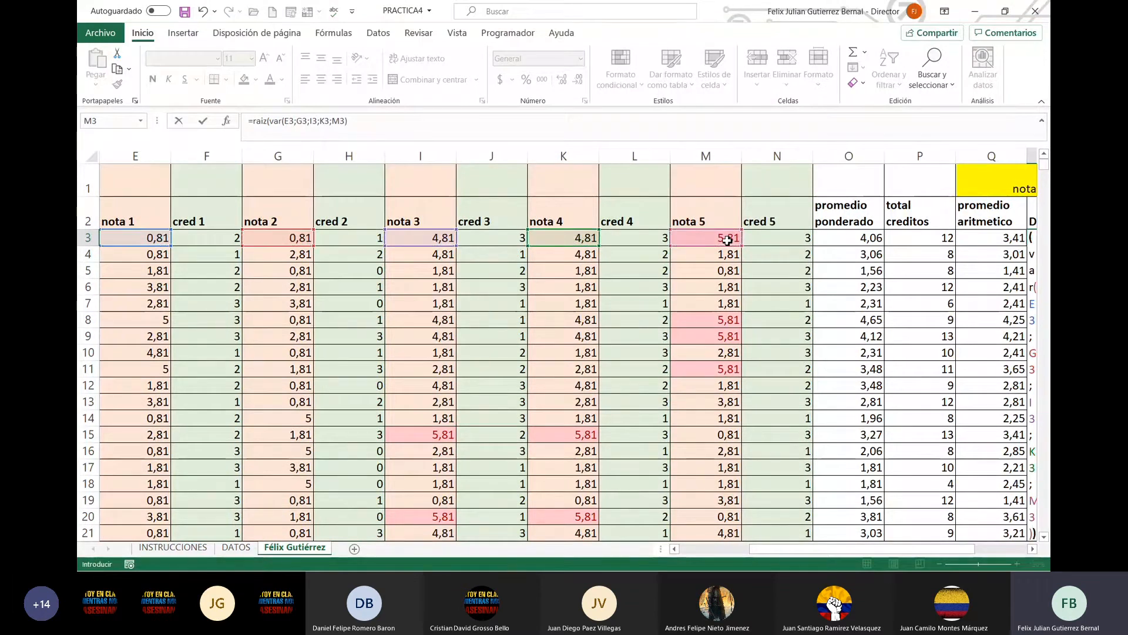
{"action": "key", "text": "Return"}
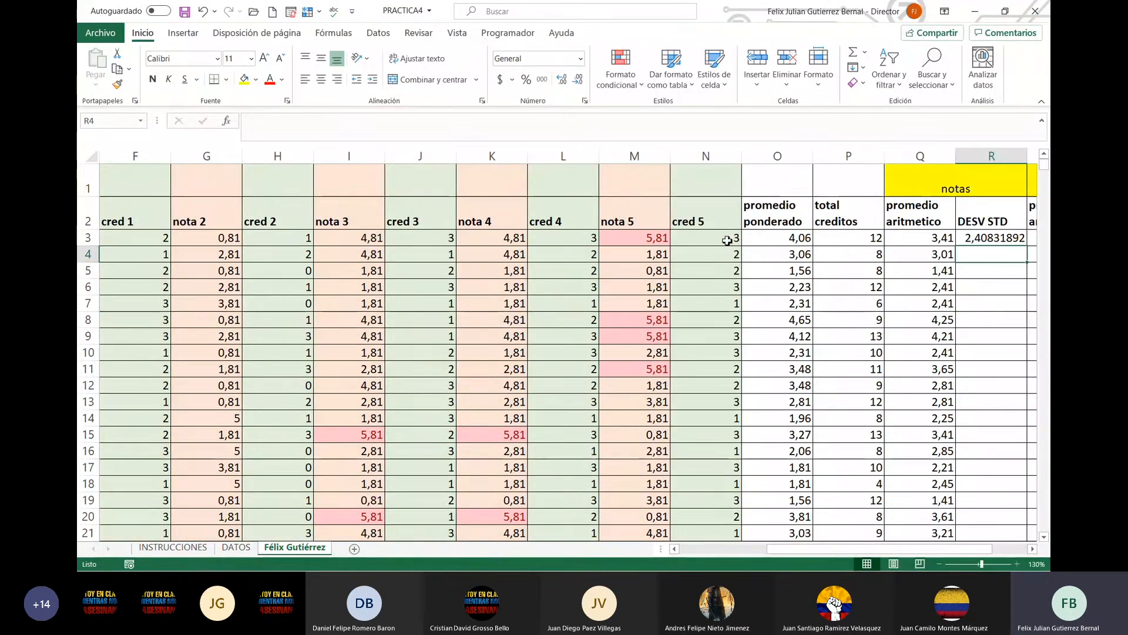
{"action": "key", "text": "Up"}
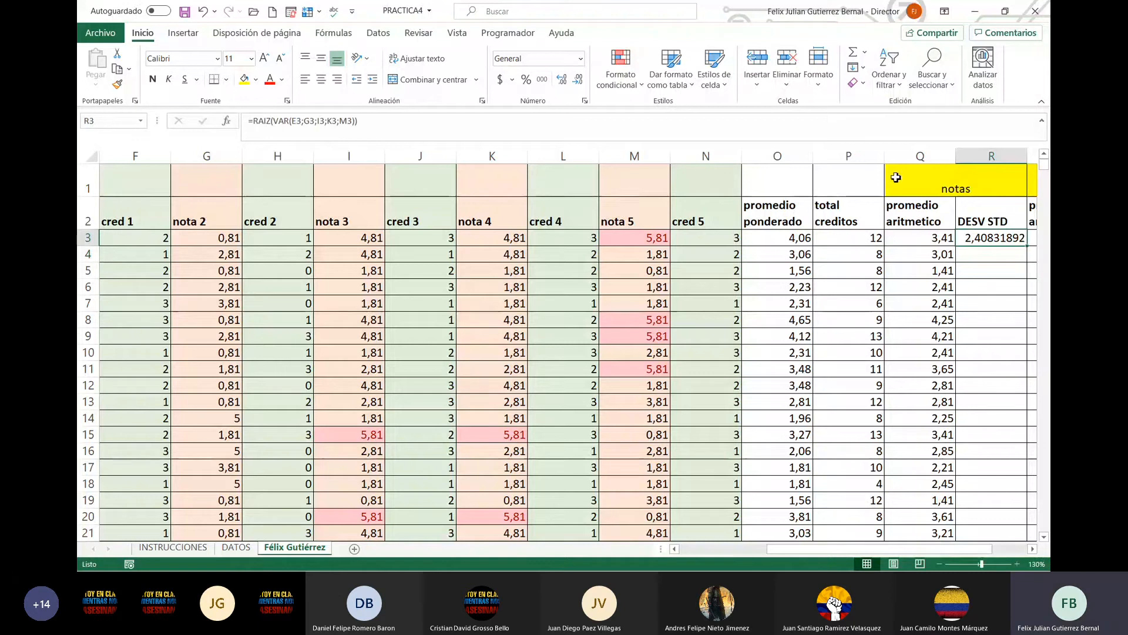
{"action": "left_click", "coordinate": [576, 85]}
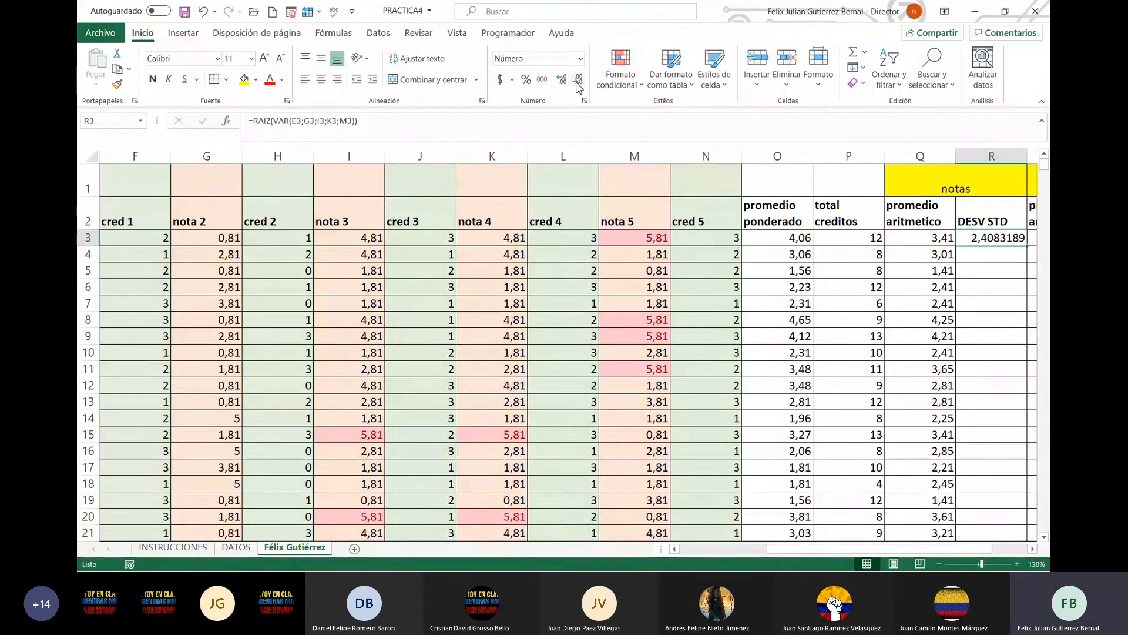
{"action": "left_click", "coordinate": [577, 84]}
{"action": "left_click", "coordinate": [576, 85]}
{"action": "left_click", "coordinate": [577, 84]}
{"action": "left_click", "coordinate": [577, 85]}
{"action": "left_click", "coordinate": [577, 85]}
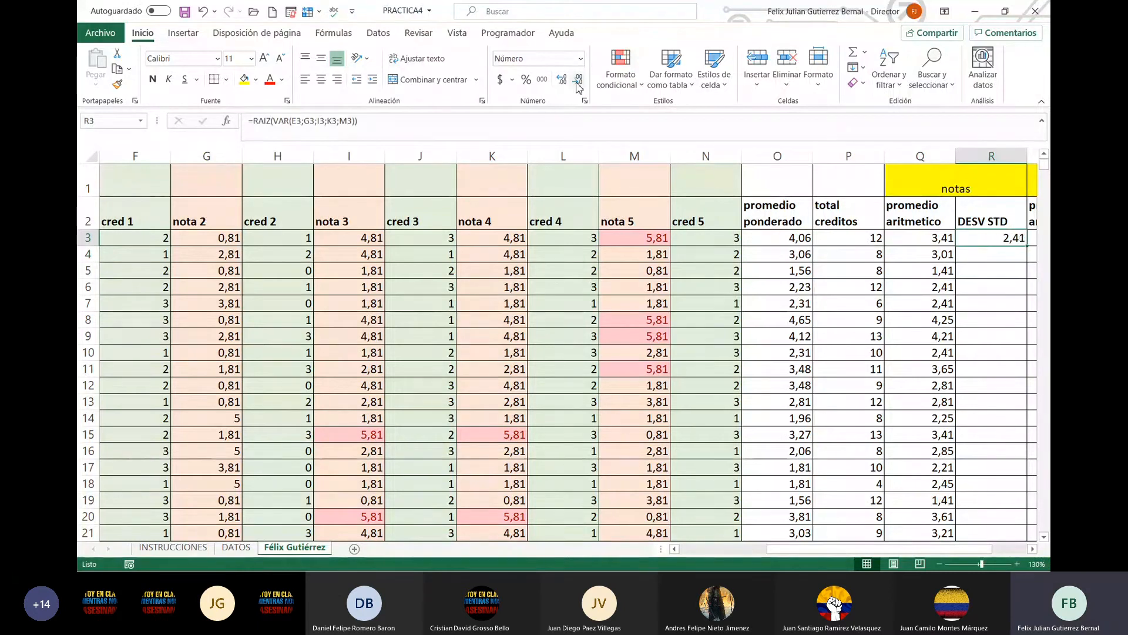
Fill the deviation formula down column R and clear the R103 error
{"action": "double_click", "coordinate": [1026, 245]}
{"action": "scroll", "coordinate": [994, 319], "scroll_direction": "down", "scroll_amount": 20}
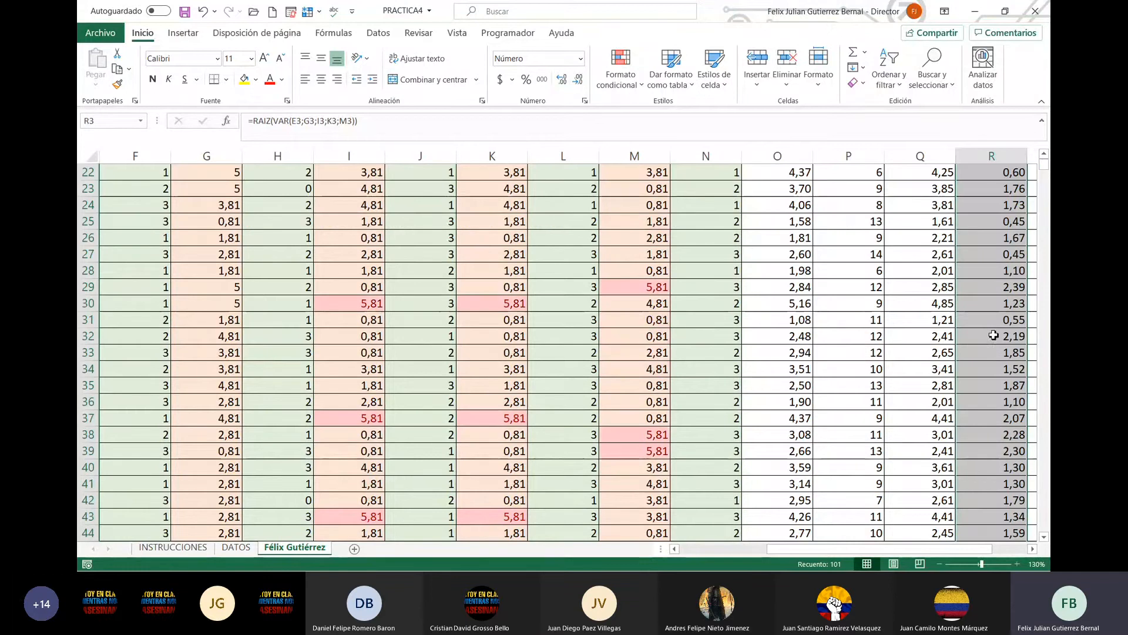
{"action": "left_click", "coordinate": [1006, 369]}
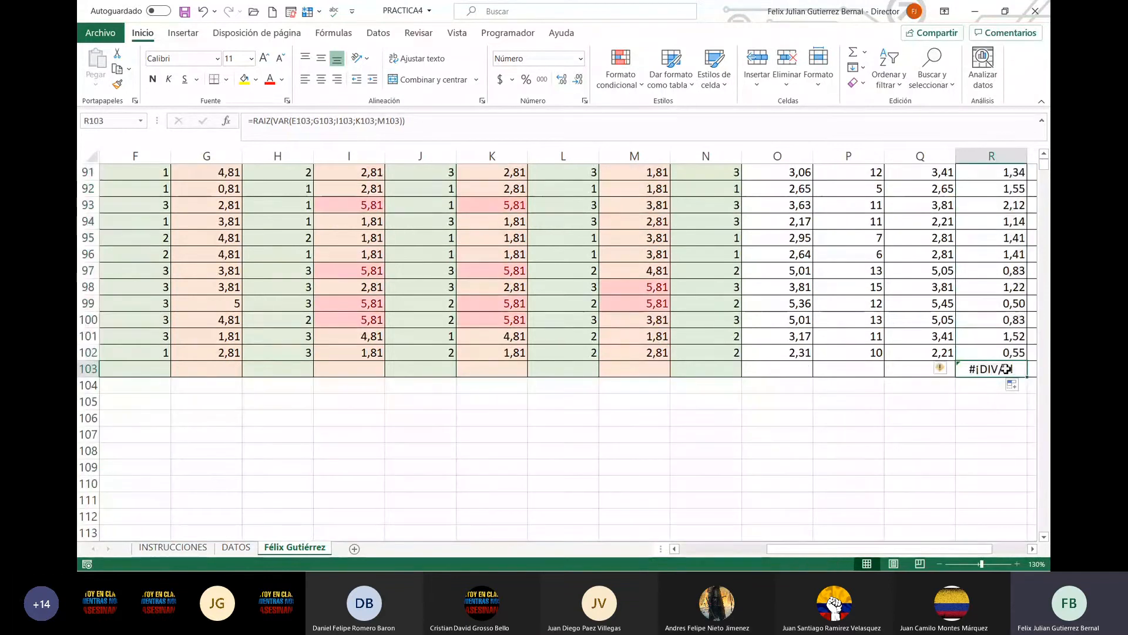
{"action": "key", "text": "Delete"}
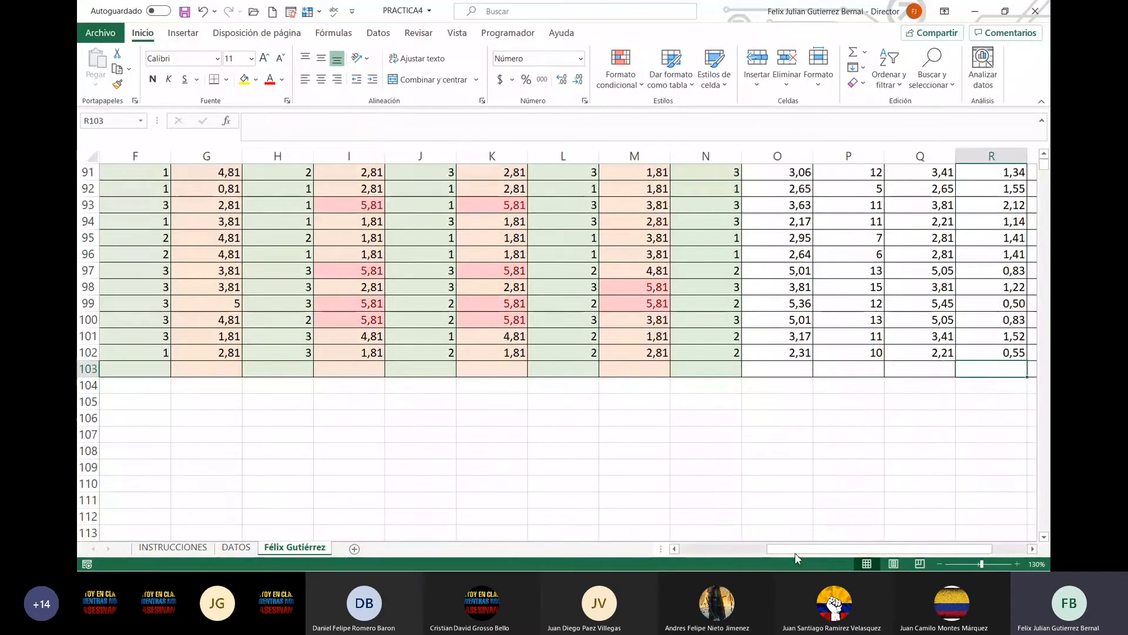
{"action": "scroll", "coordinate": [729, 556], "scroll_direction": "right", "scroll_amount": 2}
{"action": "scroll", "coordinate": [970, 416], "scroll_direction": "up", "scroll_amount": 8}
{"action": "scroll", "coordinate": [971, 416], "scroll_direction": "up", "scroll_amount": 20}
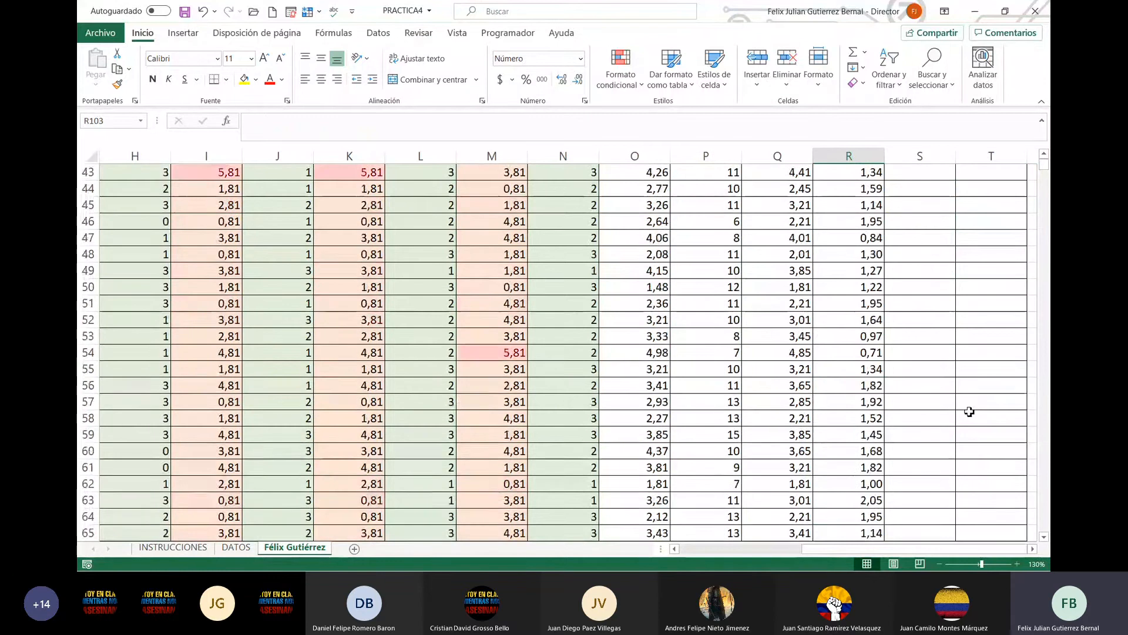
Enter =PROMEDIO(F3;H3;J3;L3;N3) in S3, giving a credit average of 2,4
{"action": "left_click", "coordinate": [923, 233]}
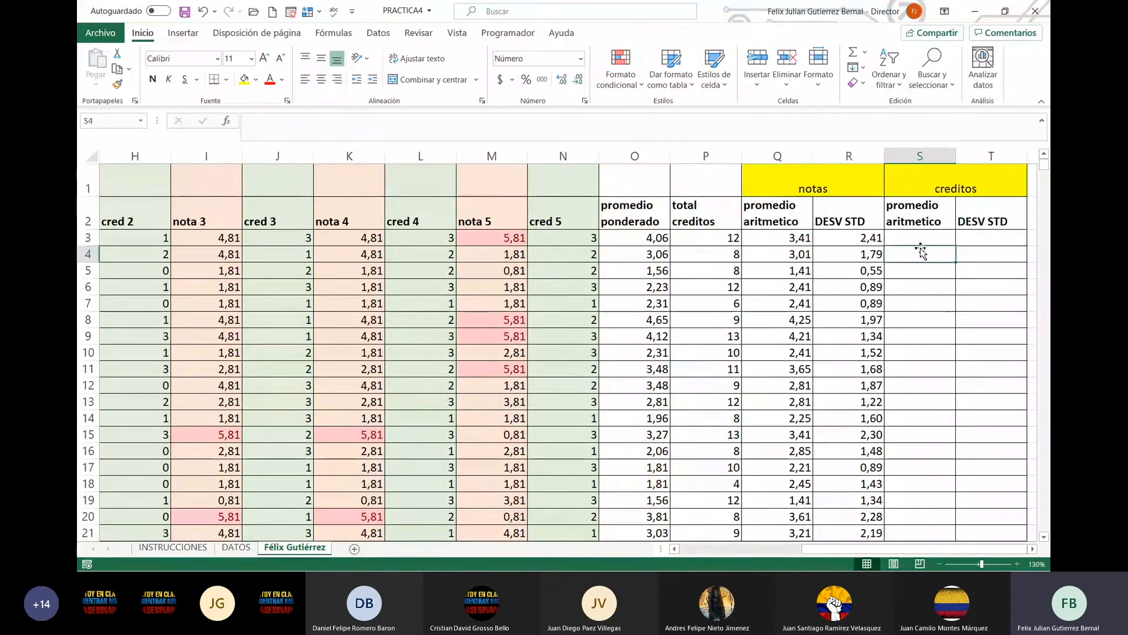
{"action": "type", "text": "=promedio("}
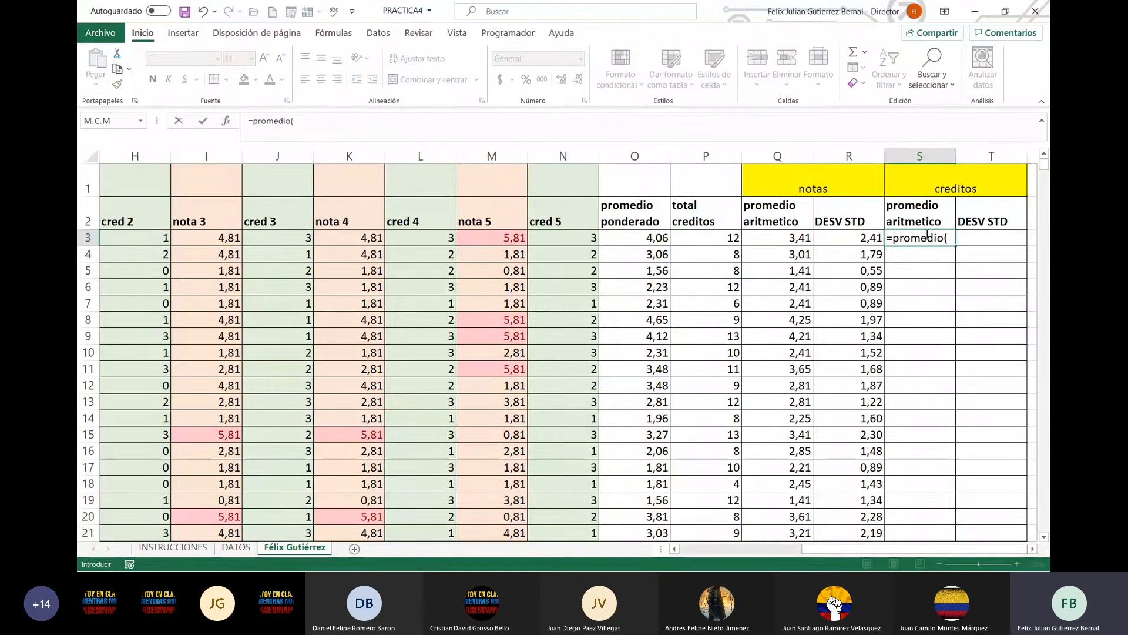
{"action": "left_click", "coordinate": [143, 239]}
{"action": "key", "text": "Left"}
{"action": "key", "text": "Left"}
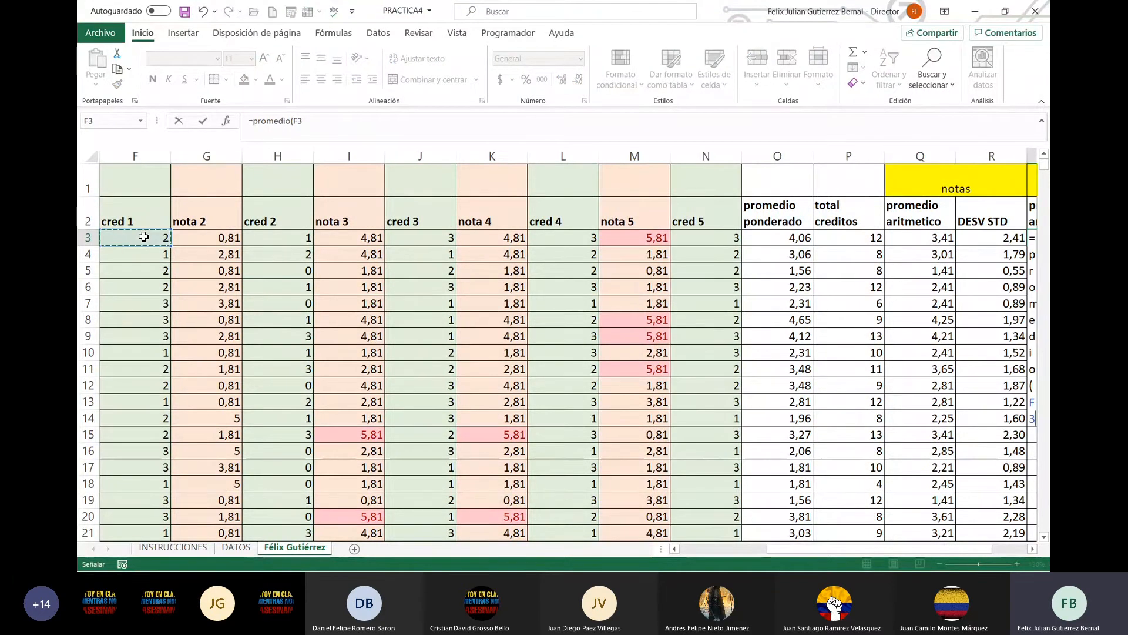
{"action": "left_click", "coordinate": [266, 238], "text": "ctrl"}
{"action": "left_click", "coordinate": [453, 239], "text": "ctrl"}
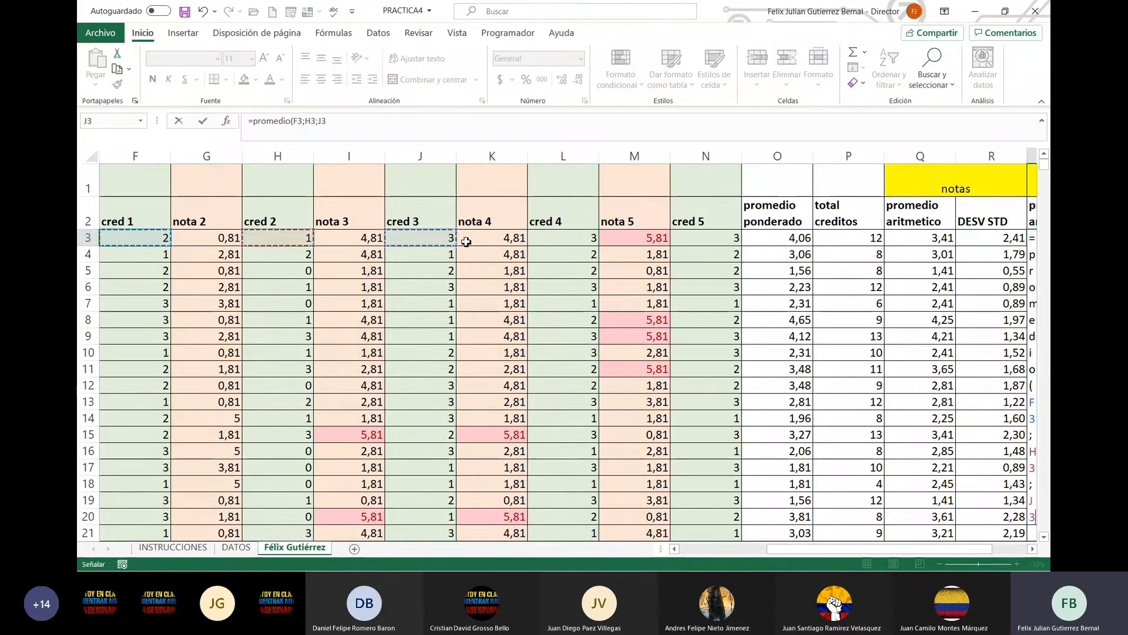
{"action": "left_click", "coordinate": [570, 241], "text": "ctrl"}
{"action": "left_click", "coordinate": [711, 242], "text": "ctrl"}
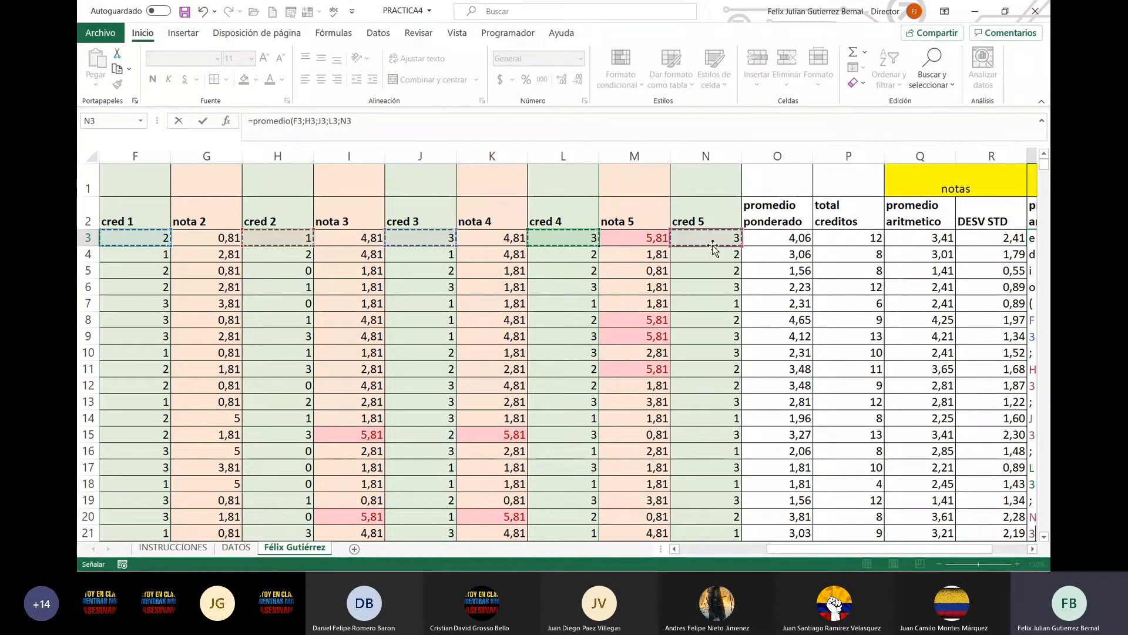
{"action": "type", "text": ")"}
{"action": "key", "text": "Return"}
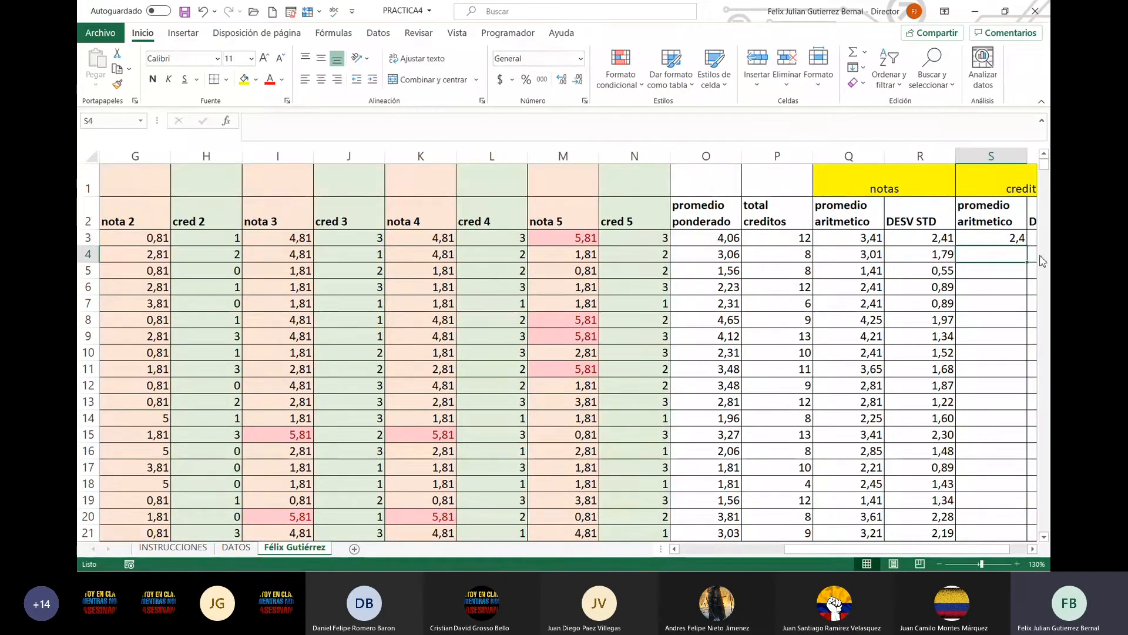
{"action": "left_click", "coordinate": [1034, 234]}
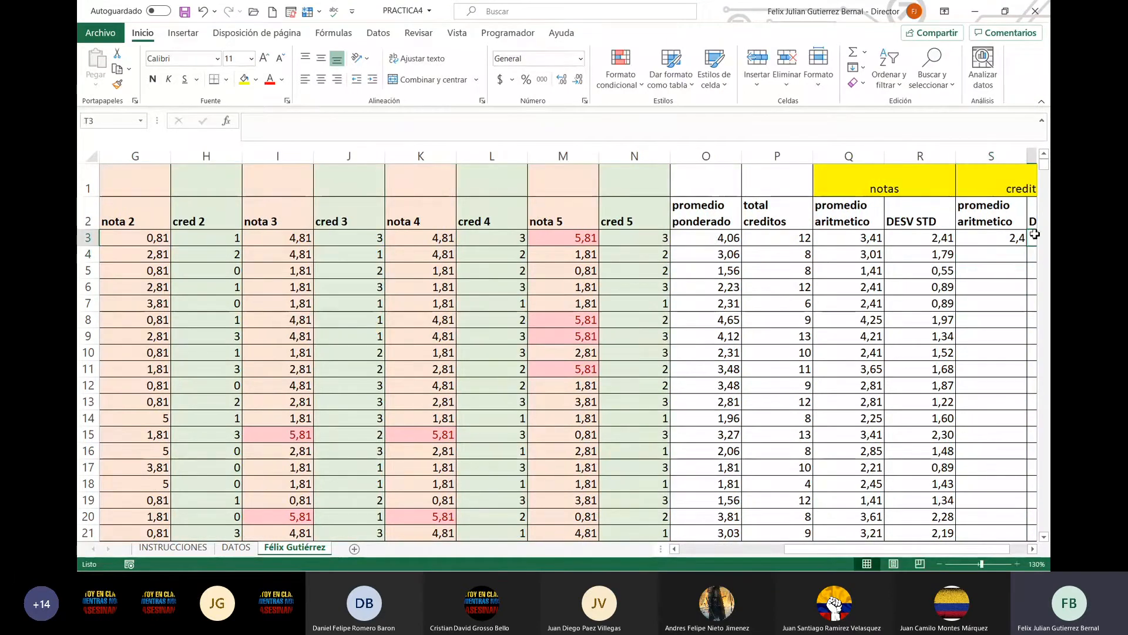
{"action": "left_click", "coordinate": [589, 119]}
Enter =RAIZ(VAR(F3;H3;J3;L3;N3)) in T3, accepting the correction, to get 0,89442719
{"action": "type", "text": "=ra"}
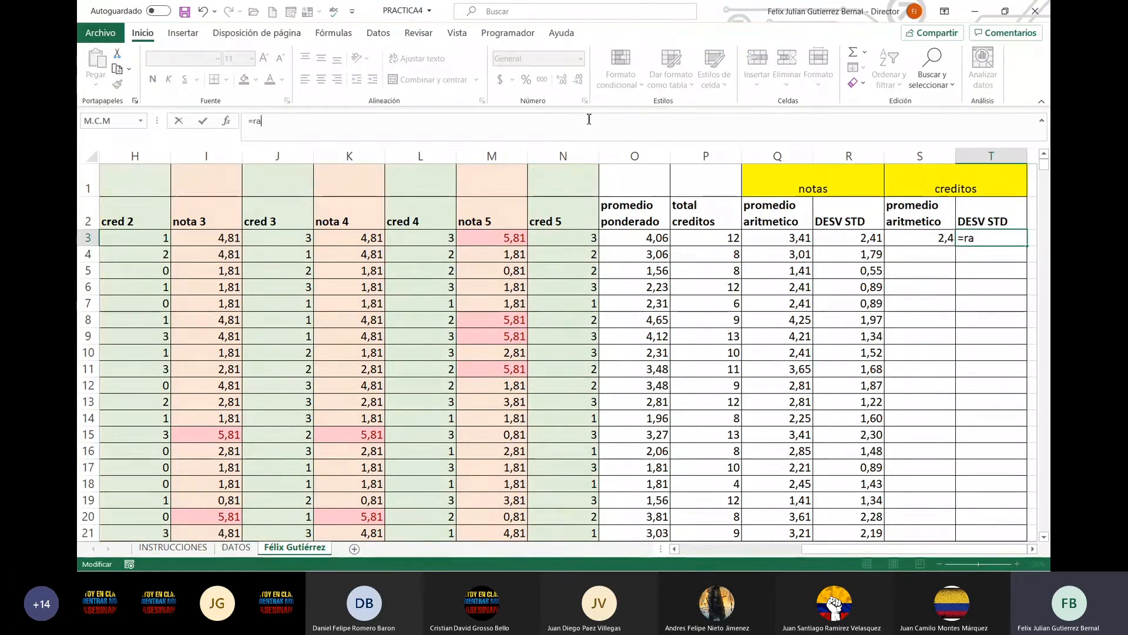
{"action": "type", "text": "iz("}
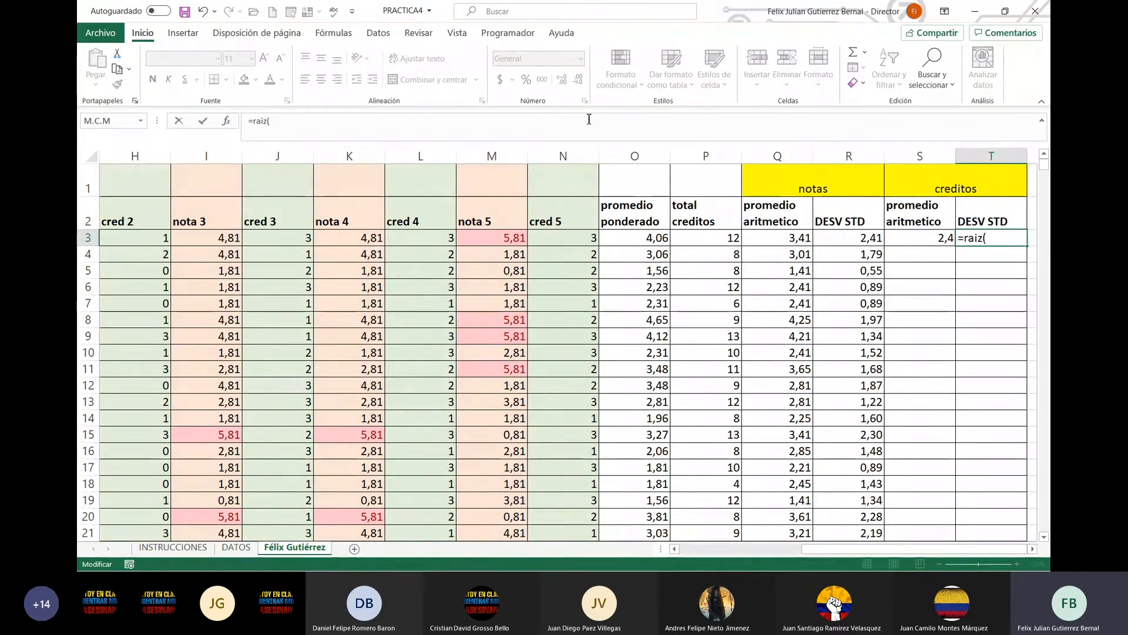
{"action": "type", "text": "var("}
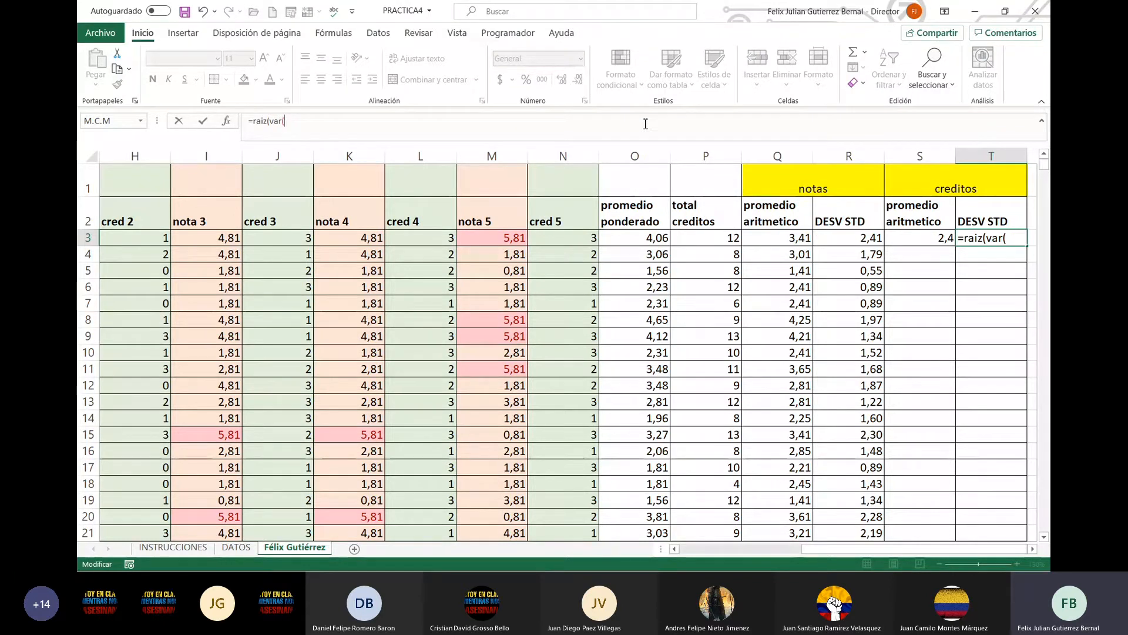
{"action": "left_click", "coordinate": [149, 243]}
{"action": "key", "text": "Left"}
{"action": "key", "text": "Left"}
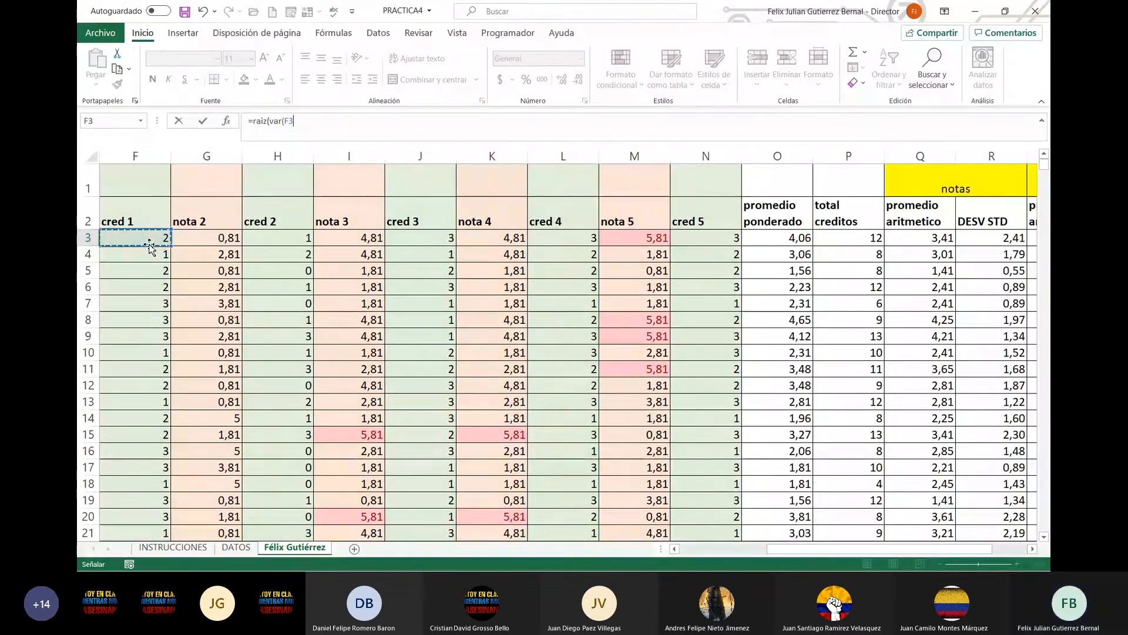
{"action": "left_click", "coordinate": [270, 237], "text": "ctrl"}
{"action": "left_click", "coordinate": [414, 242], "text": "ctrl"}
{"action": "left_click", "coordinate": [533, 237], "text": "ctrl"}
{"action": "left_click", "coordinate": [717, 238], "text": "ctrl"}
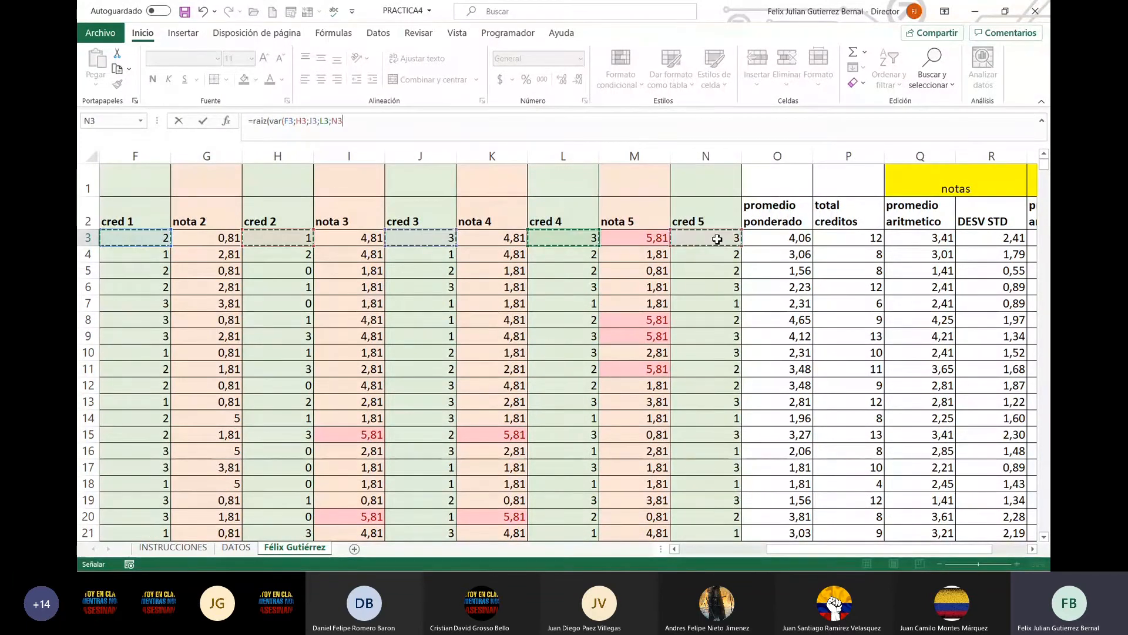
{"action": "type", "text": ")"}
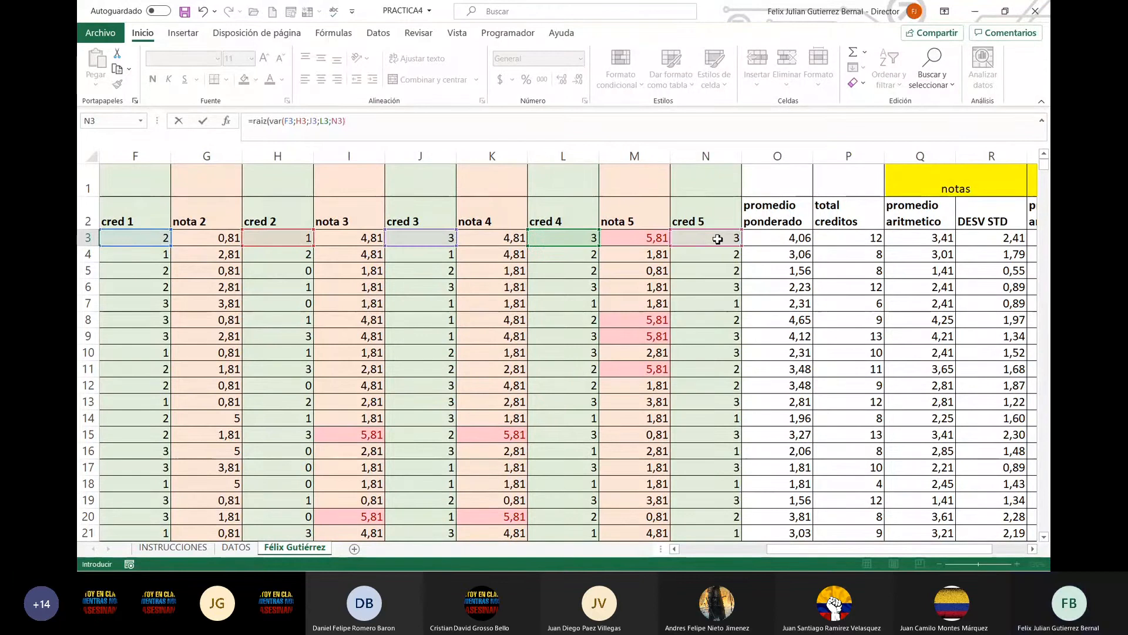
{"action": "key", "text": "Return"}
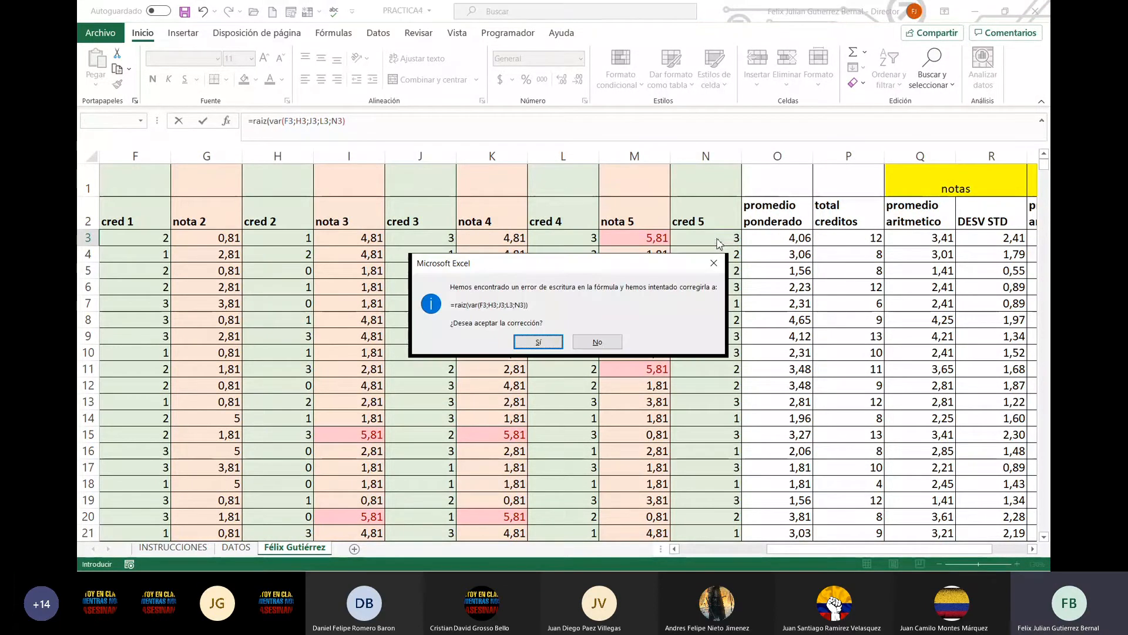
{"action": "left_click", "coordinate": [554, 343]}
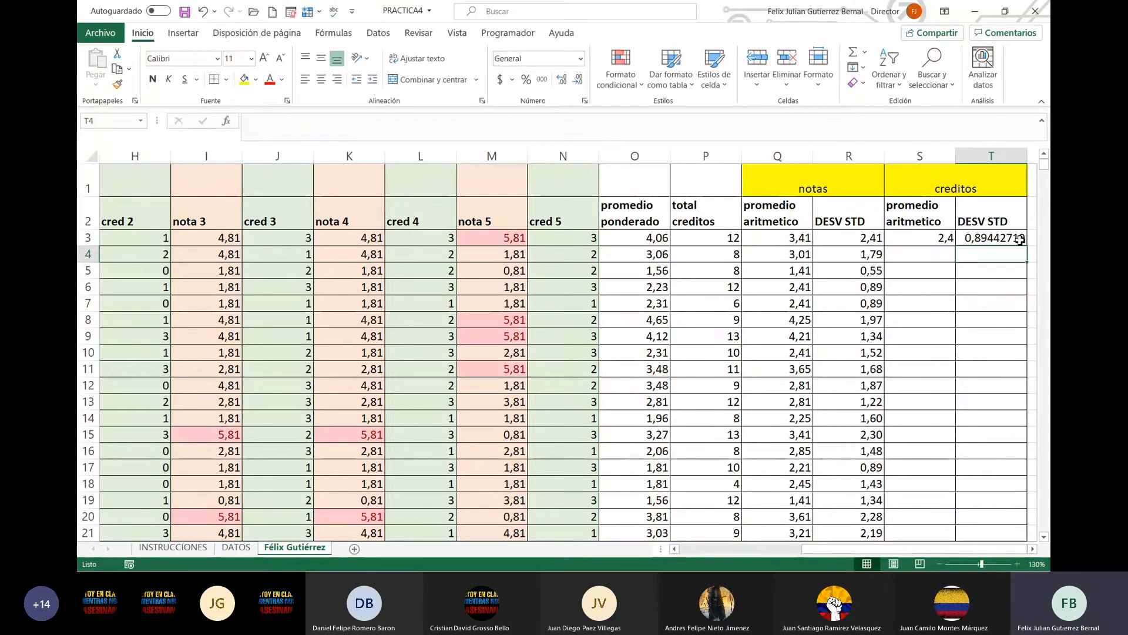
{"action": "left_click", "coordinate": [998, 237]}
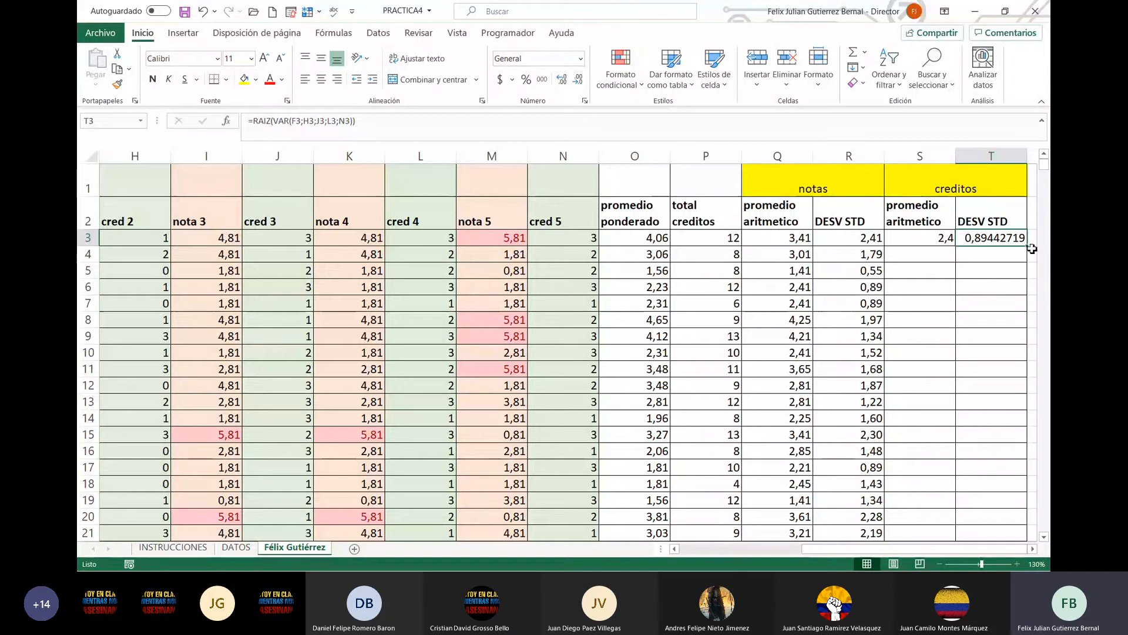
Fill the S3 and T3 credit formulas down to row 102 with two decimals
{"action": "left_click_drag", "start_coordinate": [934, 241], "coordinate": [995, 240]}
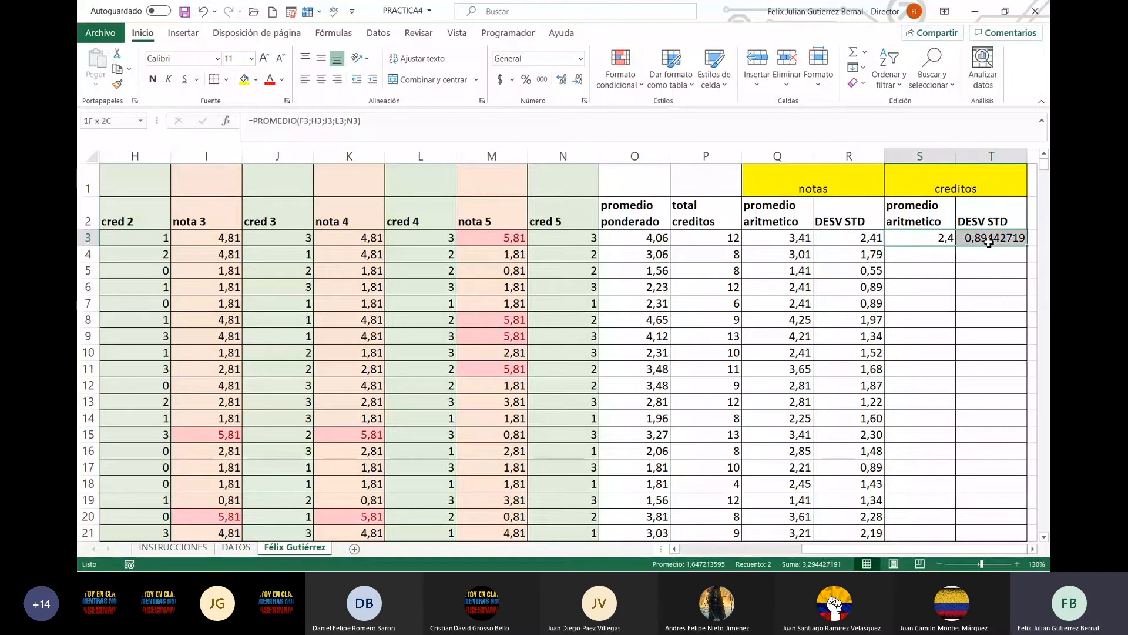
{"action": "double_click", "coordinate": [1028, 247]}
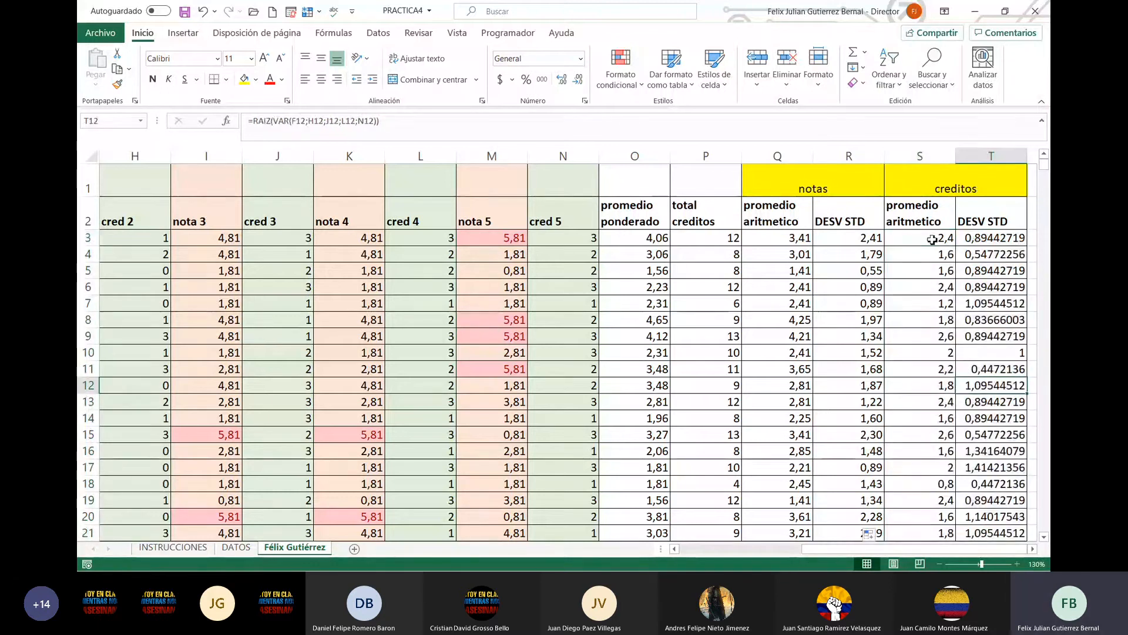
{"action": "left_click_drag", "start_coordinate": [934, 238], "coordinate": [993, 503]}
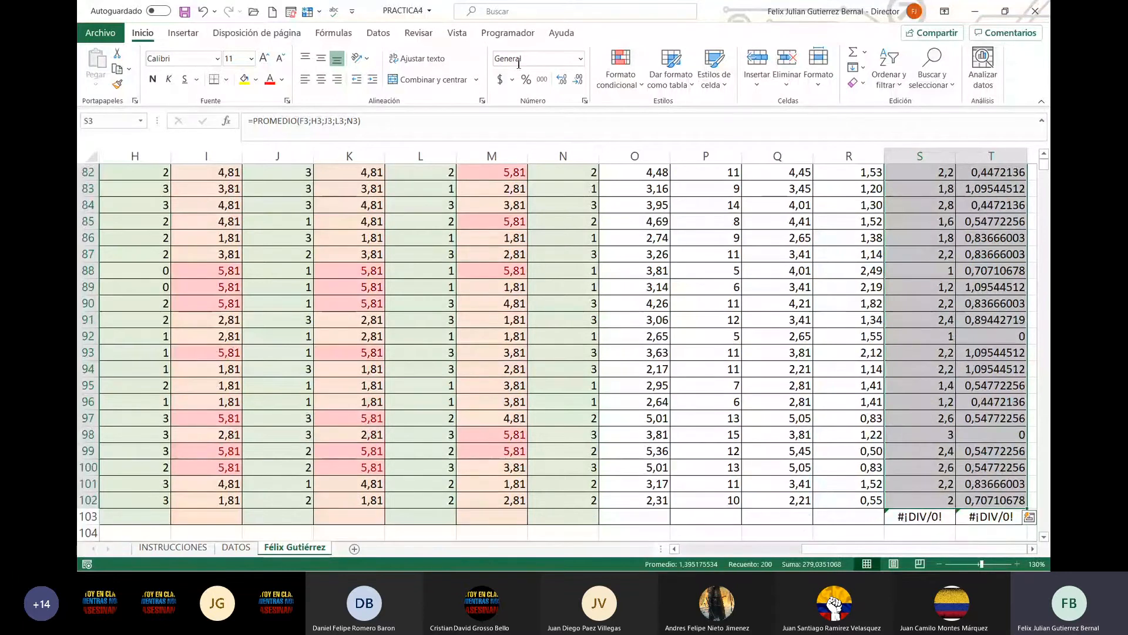
{"action": "left_click", "coordinate": [559, 80]}
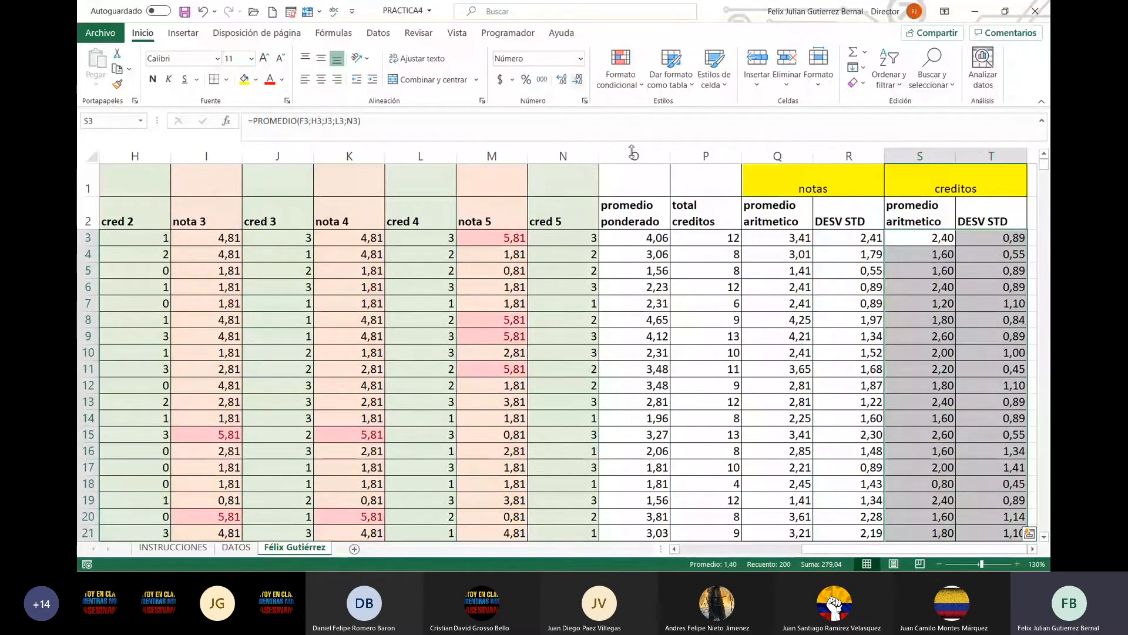
Clear the #¡DIV/0! errors in S103 and T103
{"action": "scroll", "coordinate": [969, 357], "scroll_direction": "down", "scroll_amount": 20}
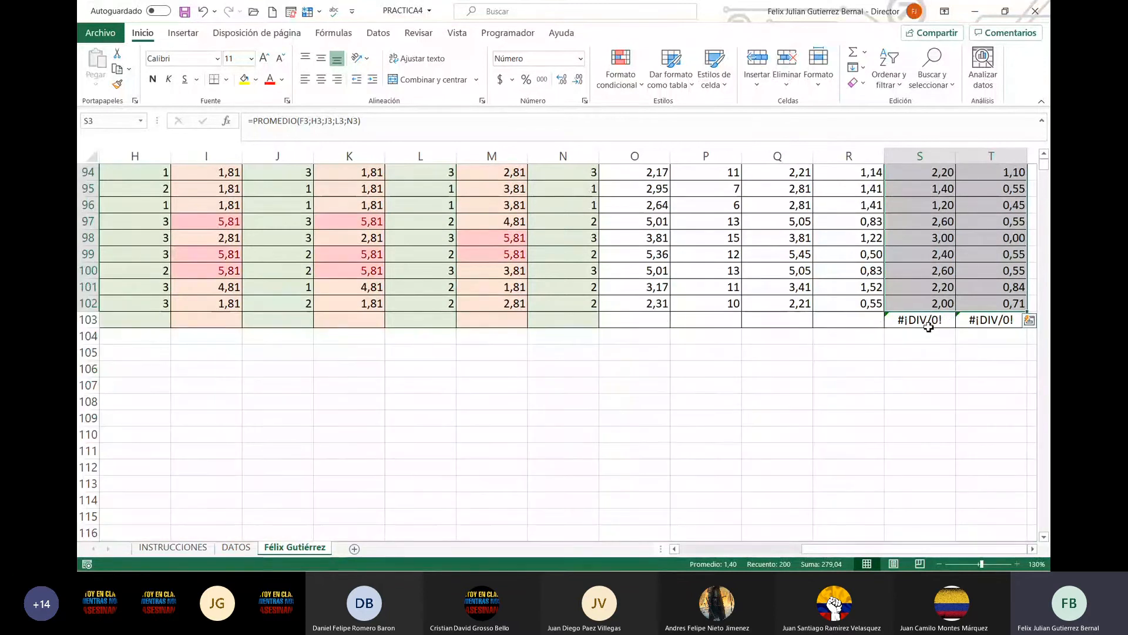
{"action": "left_click_drag", "start_coordinate": [929, 327], "coordinate": [1005, 316]}
{"action": "key", "text": "Delete"}
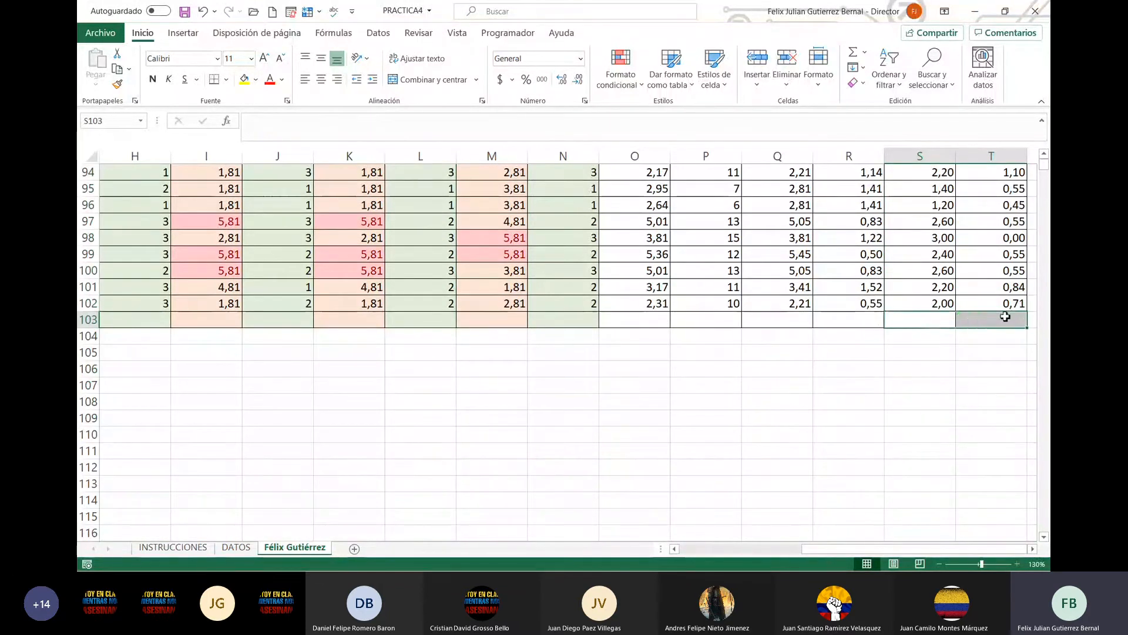
{"action": "left_click", "coordinate": [533, 352]}
Enter =PROMEDIO(E3:E102) in E103 to average the nota 1 column
{"action": "key", "text": "Up"}
{"action": "key", "text": "Up"}
{"action": "key", "text": "Left"}
{"action": "key", "text": "Left"}
{"action": "key", "text": "Left"}
{"action": "key", "text": "Left"}
{"action": "key", "text": "Left"}
{"action": "key", "text": "Left"}
{"action": "key", "text": "Left"}
{"action": "key", "text": "Left"}
{"action": "key", "text": "Left"}
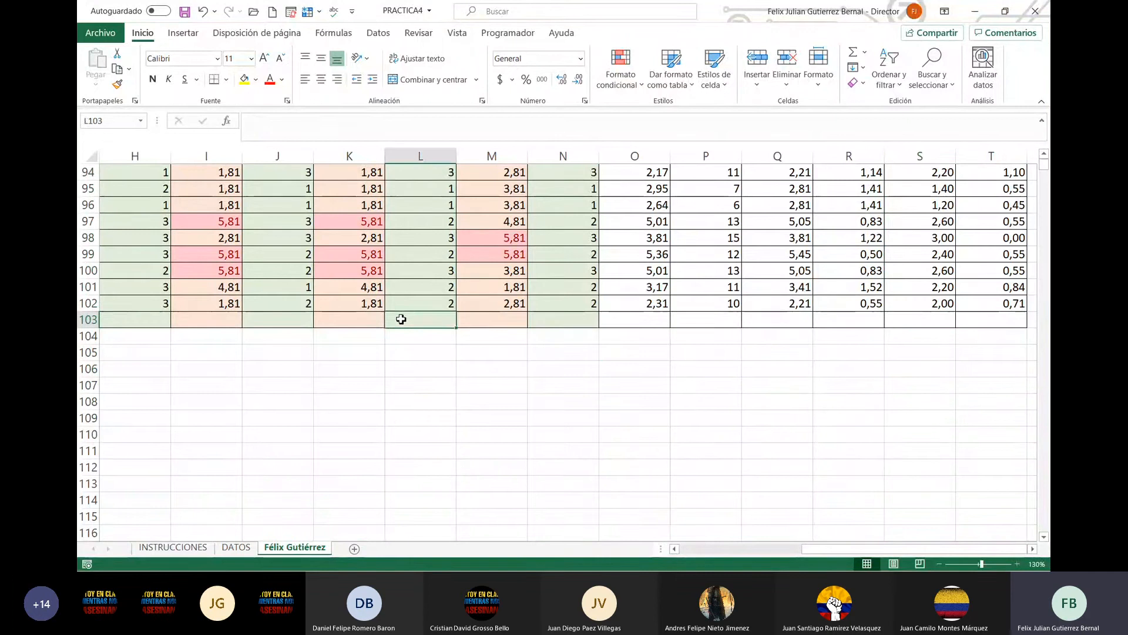
{"action": "key", "text": "Left"}
{"action": "key", "text": "Left"}
{"action": "key", "text": "Right"}
{"action": "key", "text": "Right"}
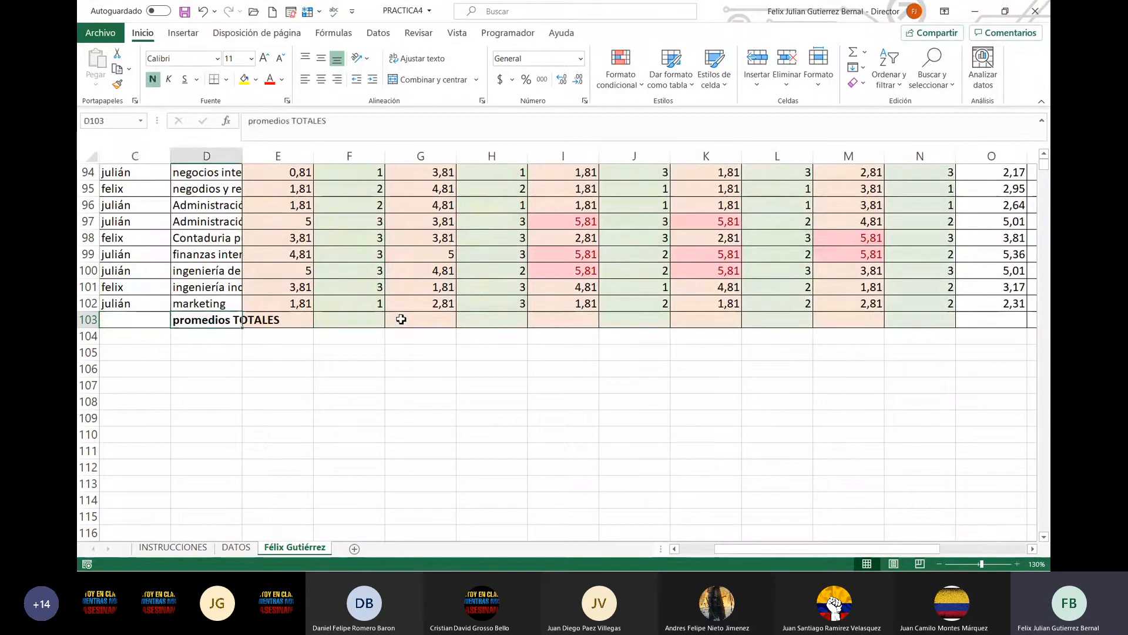
{"action": "type", "text": "="}
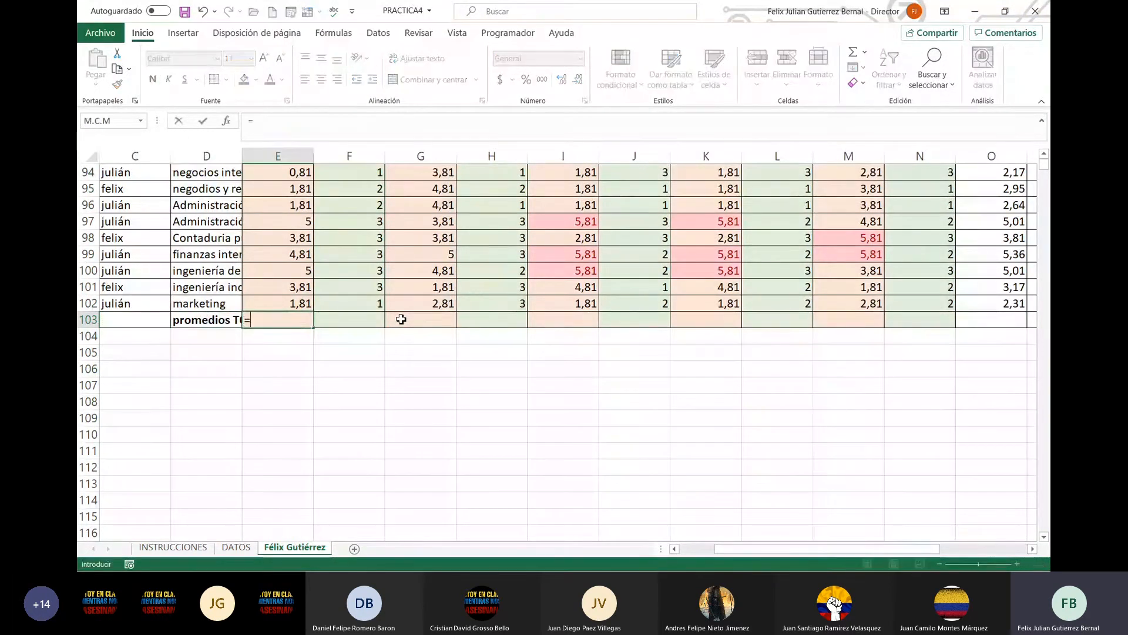
{"action": "type", "text": "promedio("}
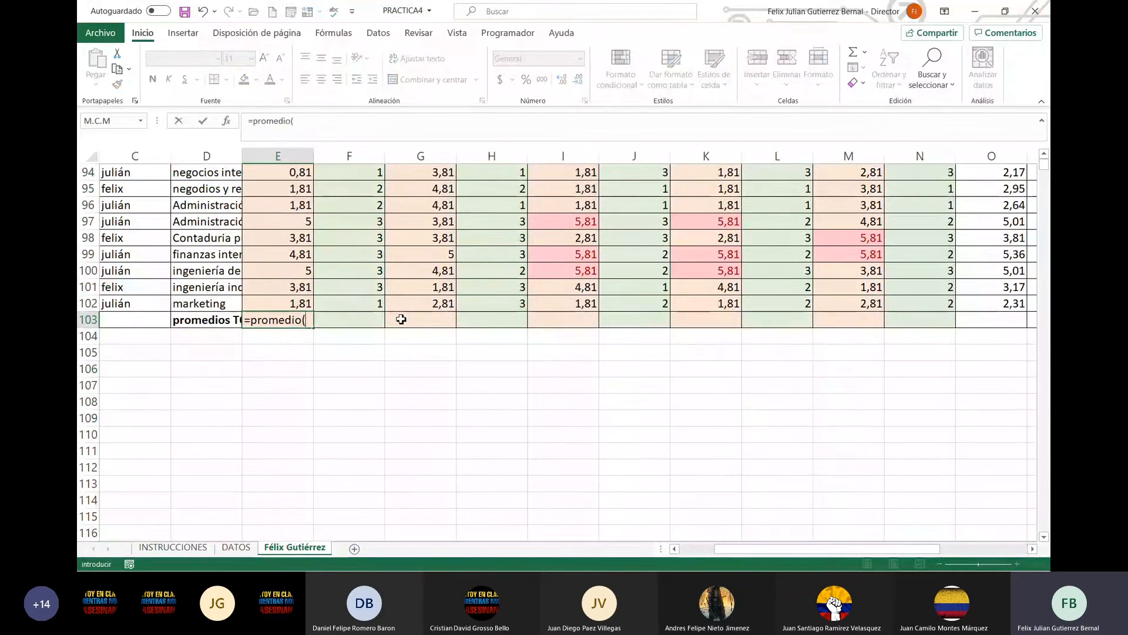
{"action": "left_click_drag", "start_coordinate": [291, 299], "coordinate": [275, 245]}
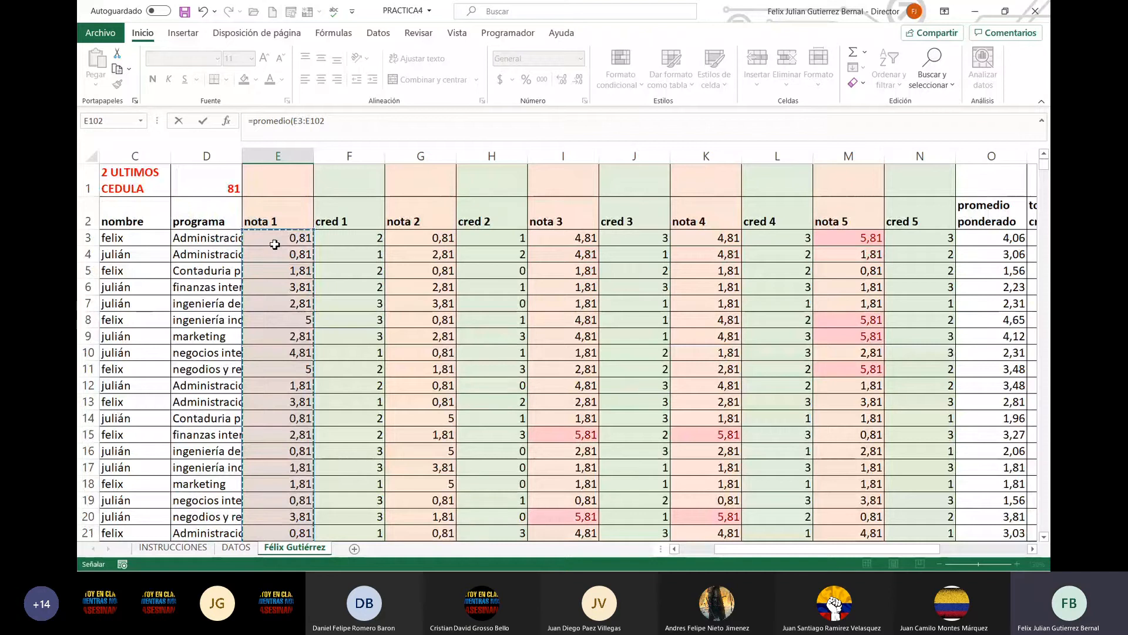
{"action": "key", "text": "Return"}
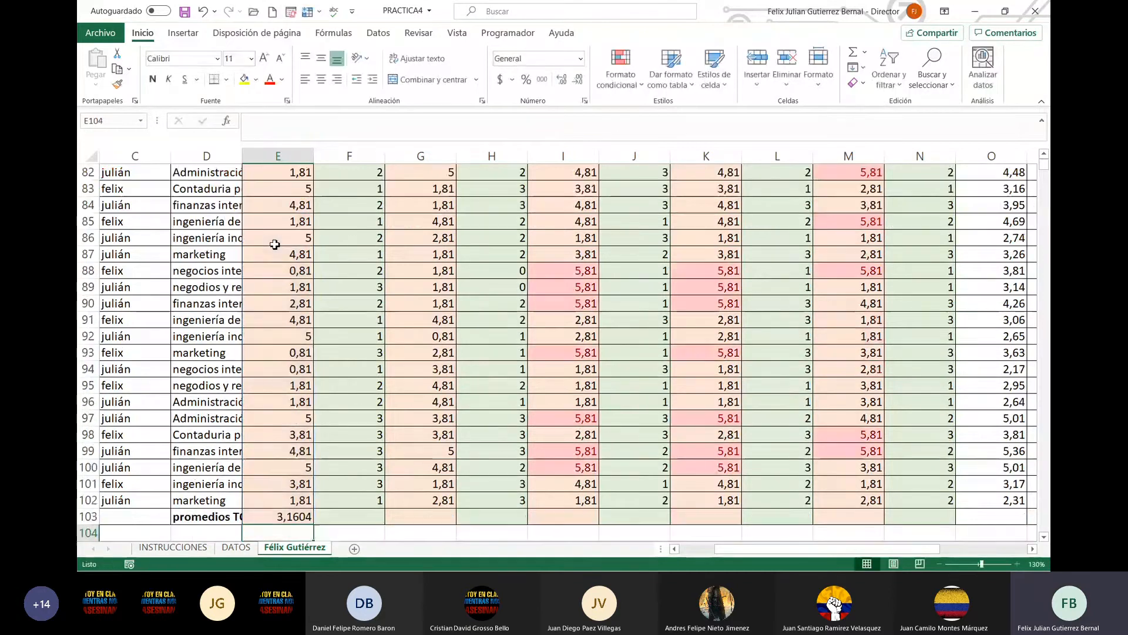
Format the E103 average to show two decimals
{"action": "left_click", "coordinate": [310, 519]}
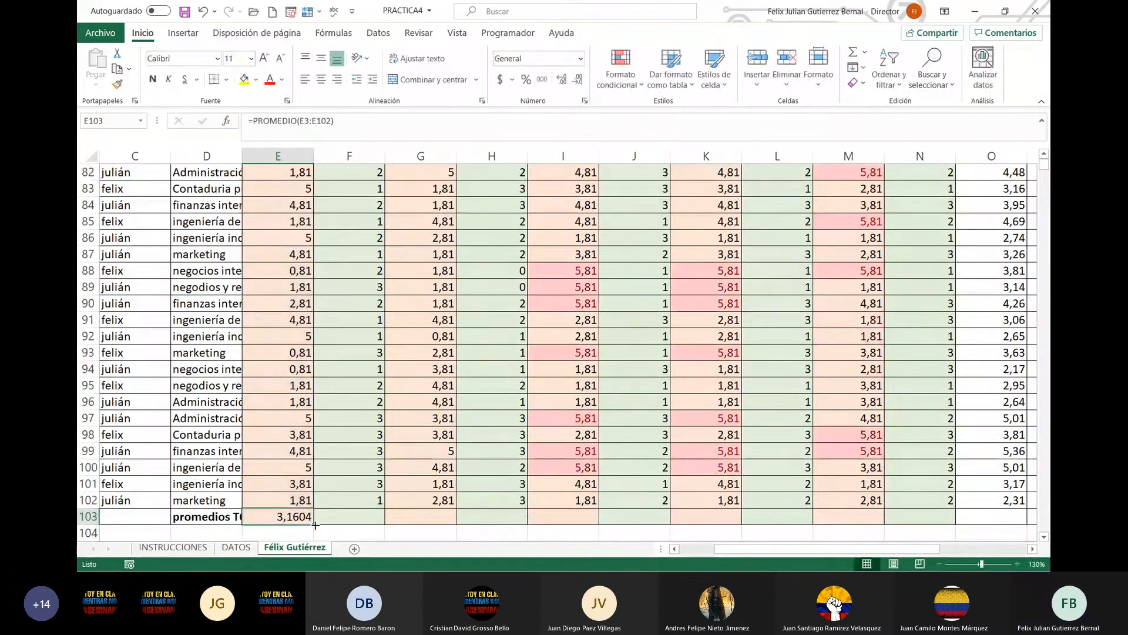
{"action": "left_click", "coordinate": [562, 79]}
{"action": "left_click", "coordinate": [581, 80]}
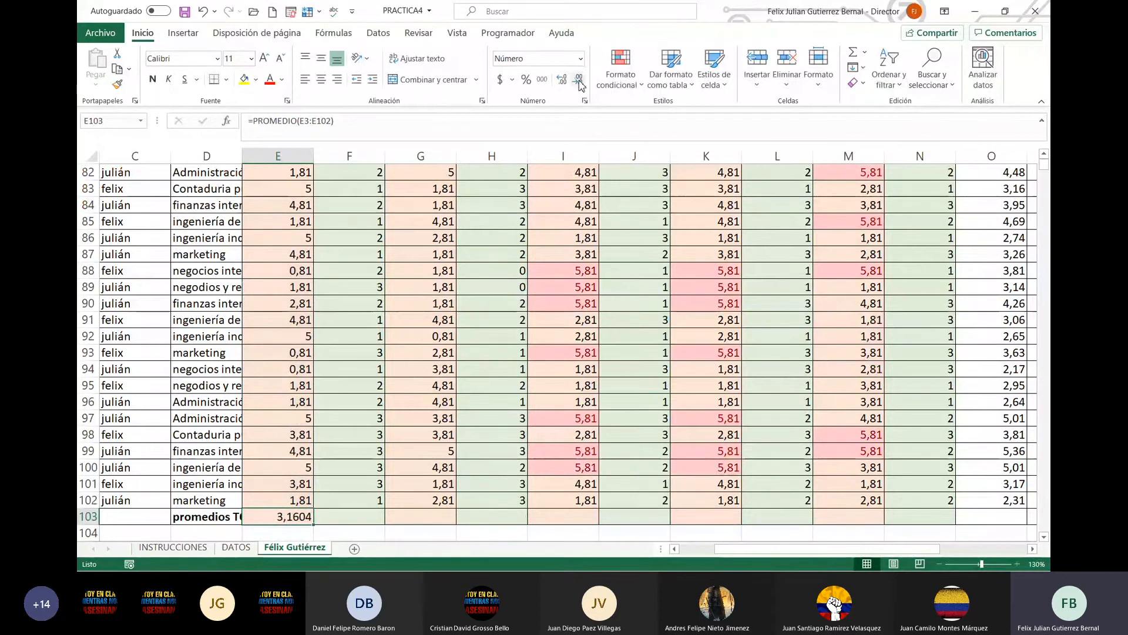
{"action": "left_click", "coordinate": [581, 80]}
{"action": "left_click", "coordinate": [581, 80]}
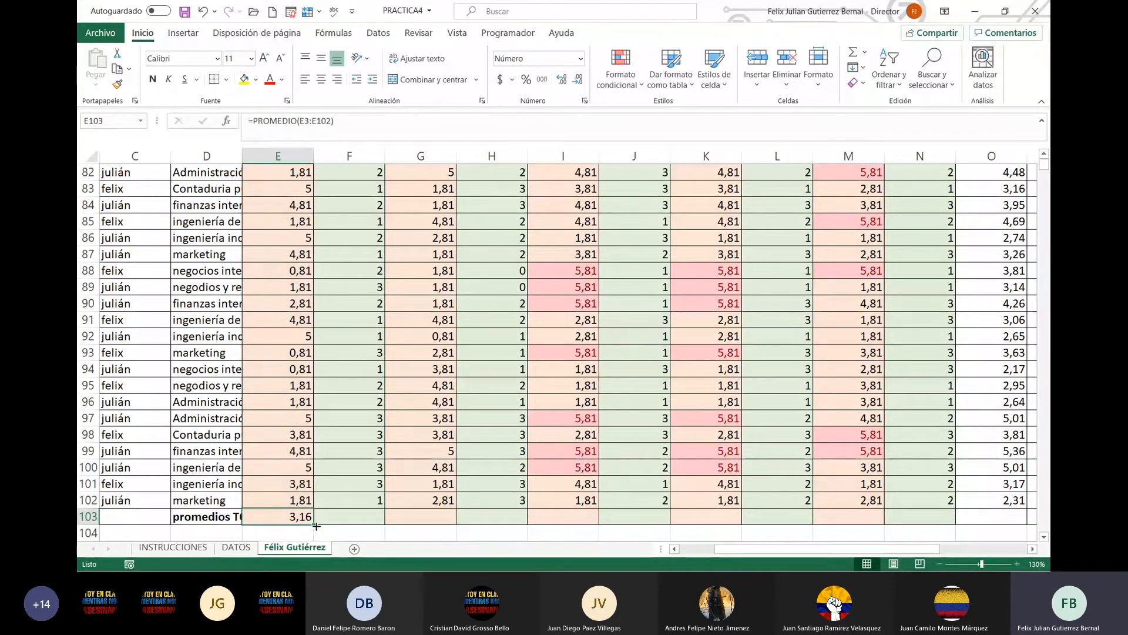
Fill the average formula across row 103 through column T
{"action": "left_click_drag", "start_coordinate": [315, 524], "coordinate": [925, 517]}
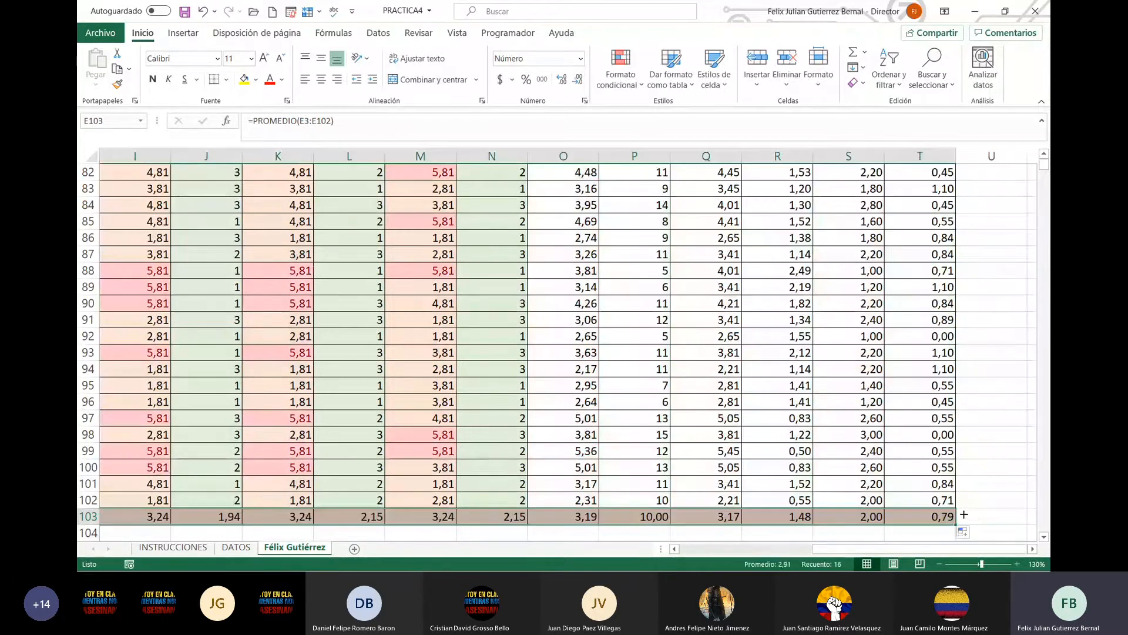
{"action": "left_click", "coordinate": [508, 448]}
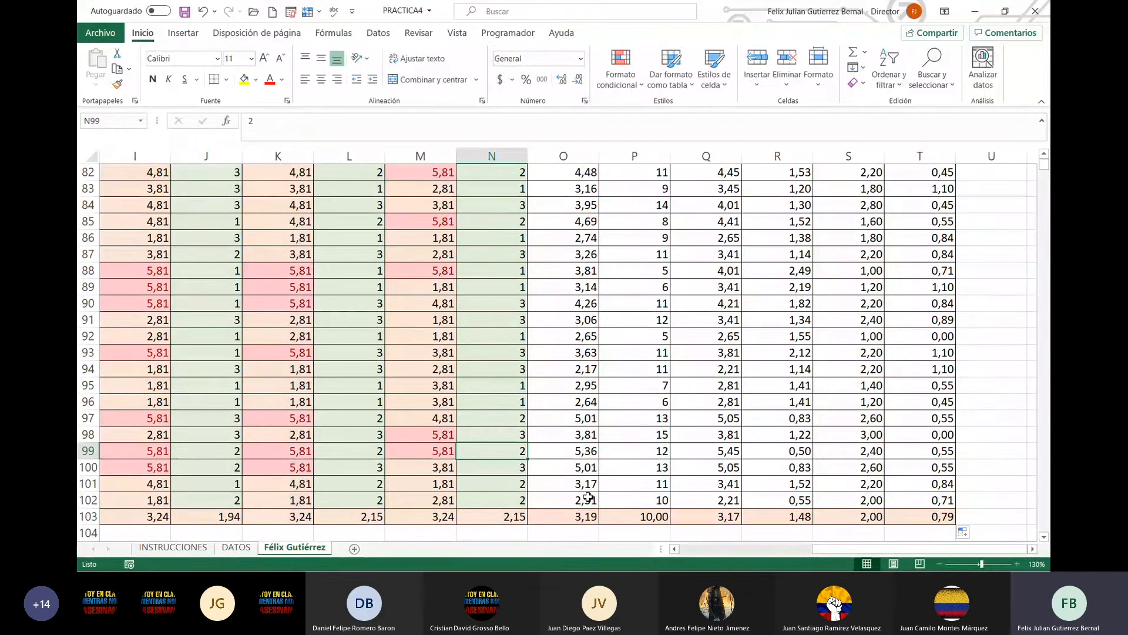
{"action": "key", "text": "ctrl+Down"}
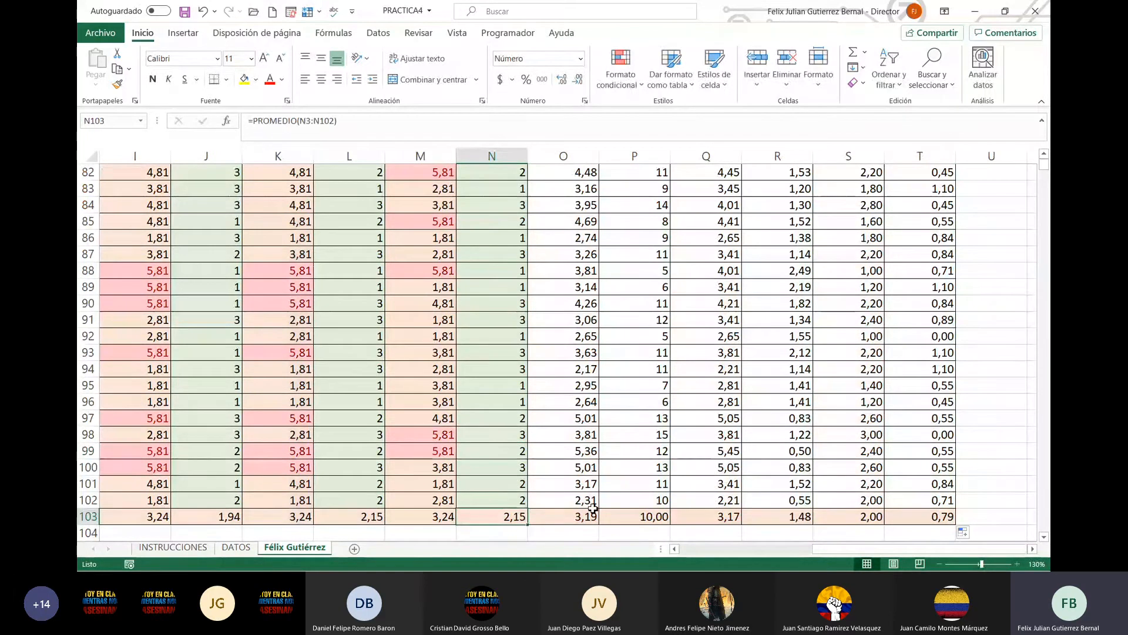
{"action": "key", "text": "Left"}
{"action": "key", "text": "Right"}
{"action": "key", "text": "Right"}
{"action": "key", "text": "Right"}
{"action": "key", "text": "Right"}
{"action": "key", "text": "Right"}
{"action": "key", "text": "Right"}
{"action": "key", "text": "Right"}
{"action": "key", "text": "Right"}
{"action": "key", "text": "Right"}
{"action": "key", "text": "Right"}
{"action": "key", "text": "Right"}
{"action": "key", "text": "Right"}
{"action": "key", "text": "Right"}
{"action": "key", "text": "Right"}
{"action": "key", "text": "Right"}
{"action": "key", "text": "Right"}
{"action": "key", "text": "Right"}
{"action": "key", "text": "Right"}
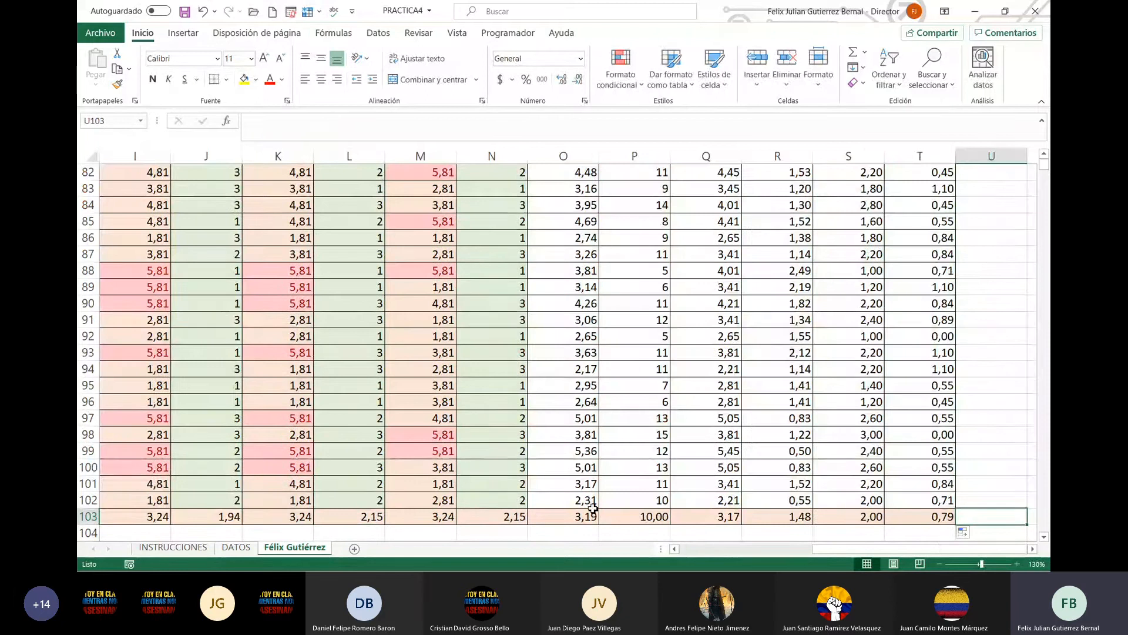
Review instruction steps 4–8 (B5:B9) on INSTRUCCIONES, then select O2:T102 on the student's sheet
{"action": "scroll", "coordinate": [560, 419], "scroll_direction": "up", "scroll_amount": 5}
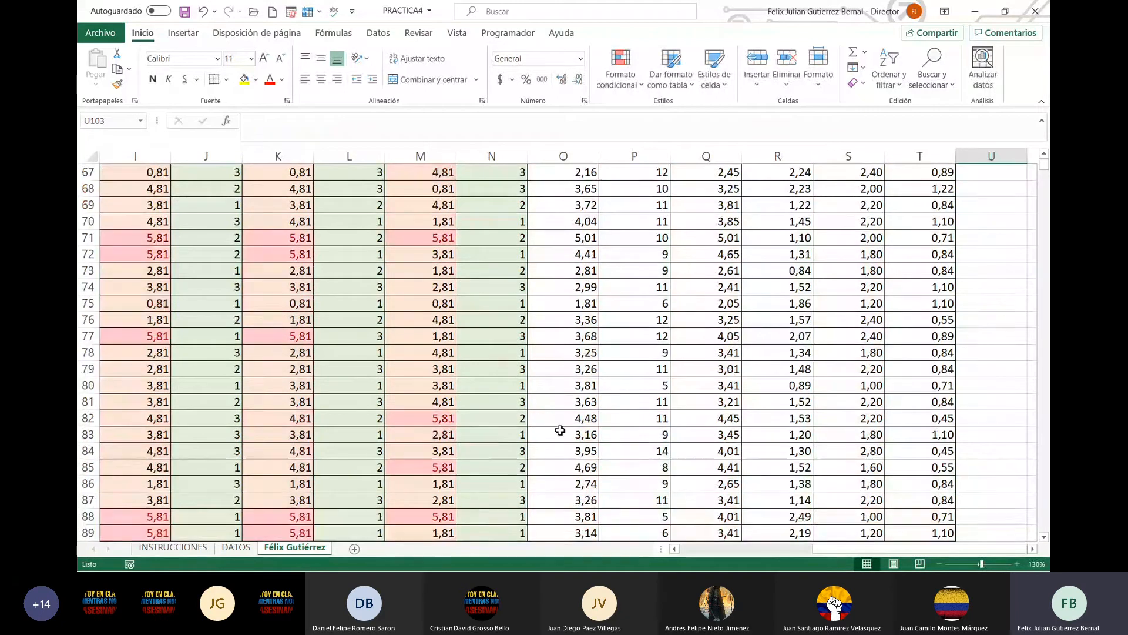
{"action": "scroll", "coordinate": [626, 450], "scroll_direction": "up", "scroll_amount": 20}
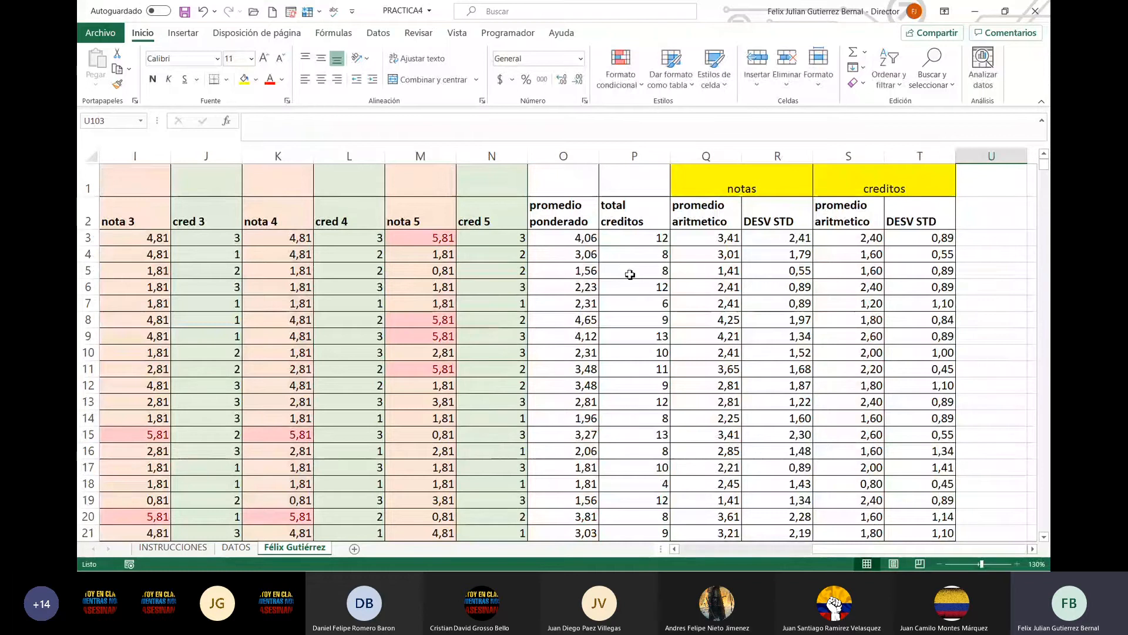
{"action": "left_click", "coordinate": [195, 551]}
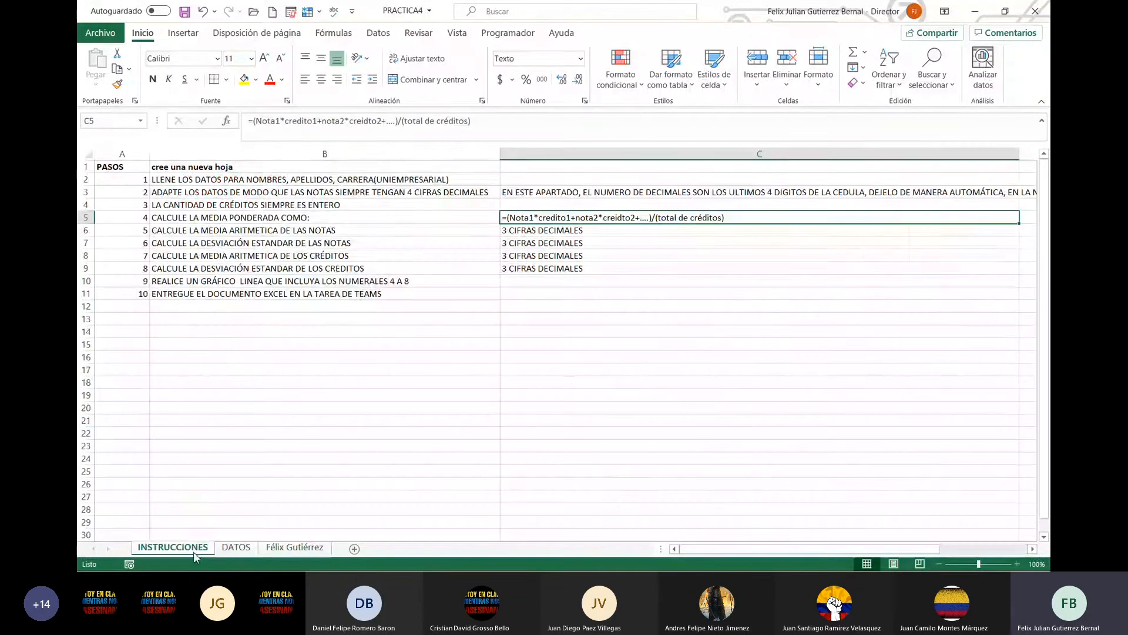
{"action": "left_click", "coordinate": [238, 220]}
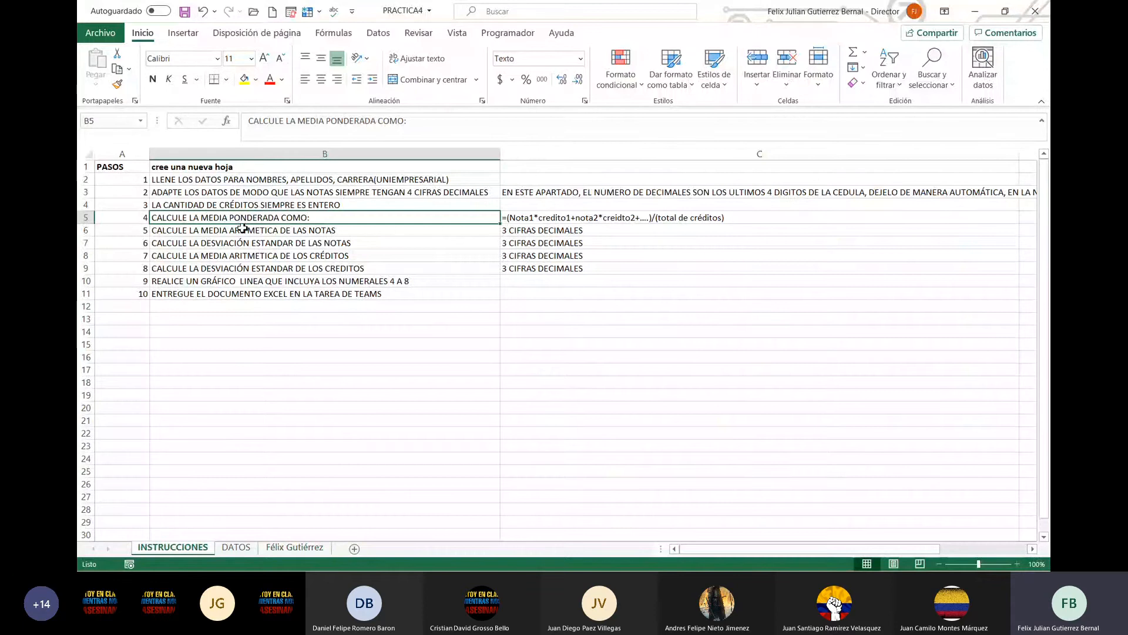
{"action": "left_click_drag", "start_coordinate": [243, 228], "coordinate": [248, 265]}
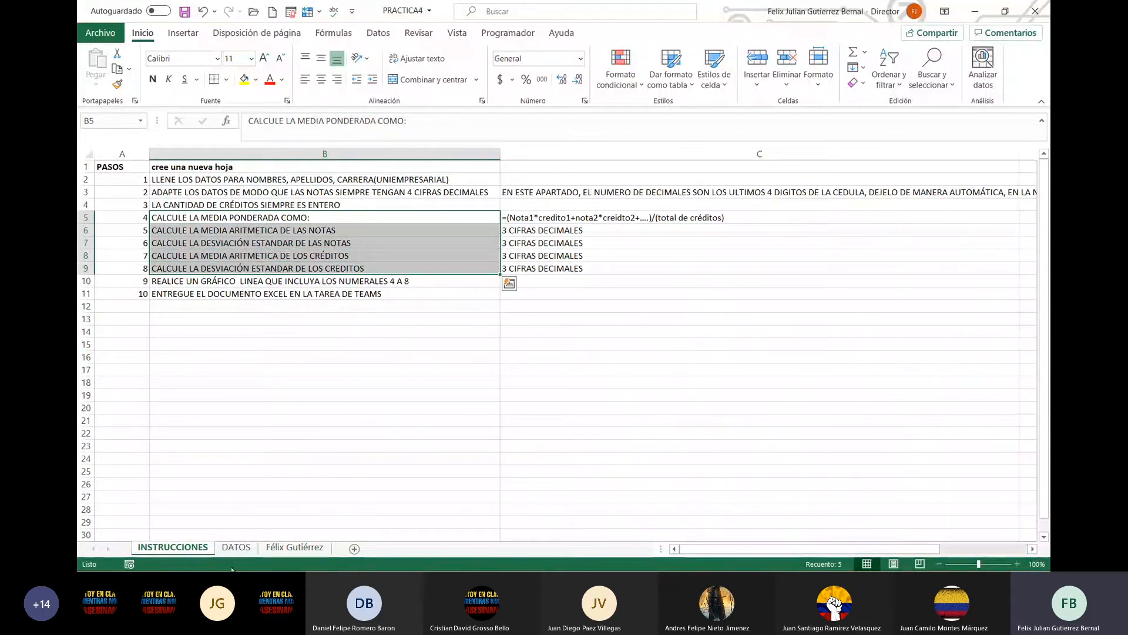
{"action": "left_click", "coordinate": [279, 547]}
{"action": "left_click_drag", "start_coordinate": [563, 213], "coordinate": [910, 504]}
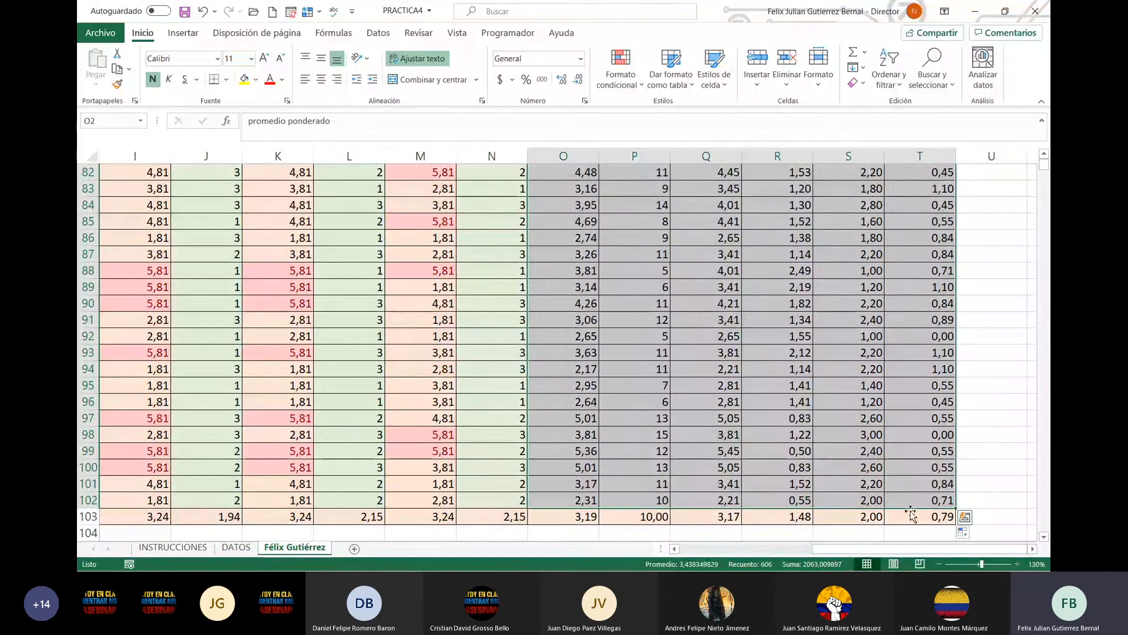
Insert a Line with Markers chart from the selected statistics range
{"action": "scroll", "coordinate": [917, 467], "scroll_direction": "up", "scroll_amount": 20}
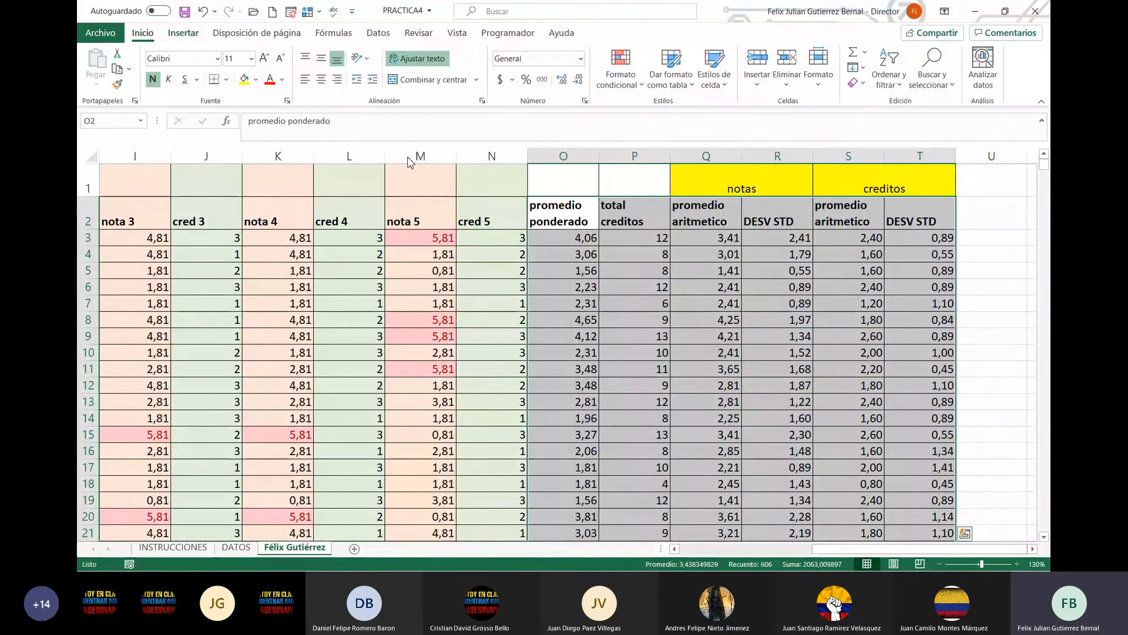
{"action": "left_click", "coordinate": [179, 33]}
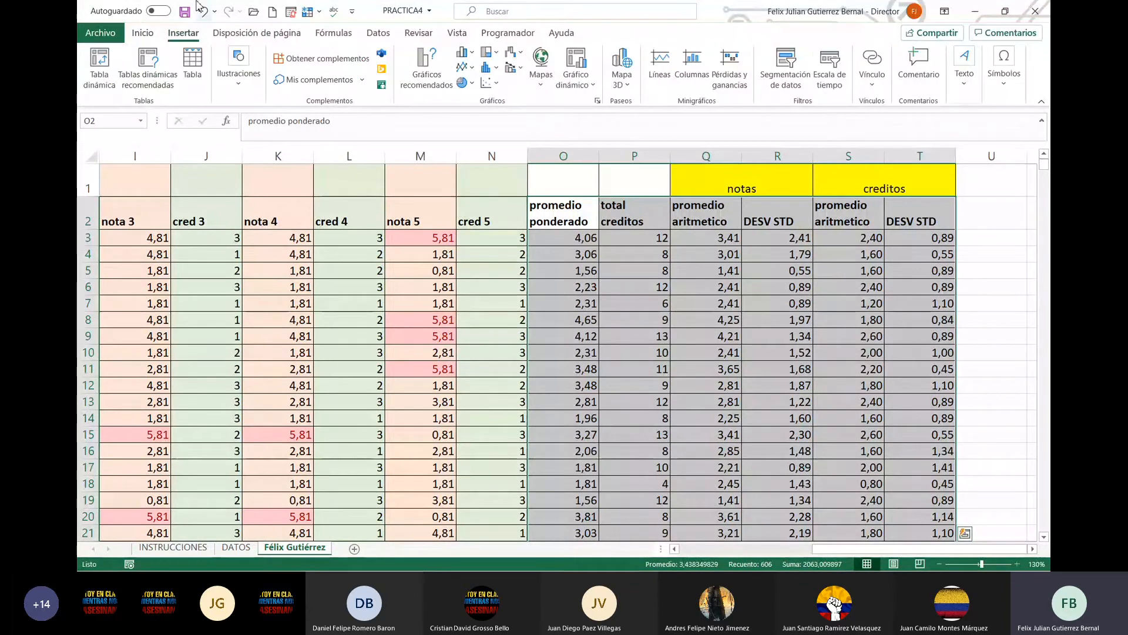
{"action": "left_click", "coordinate": [469, 68]}
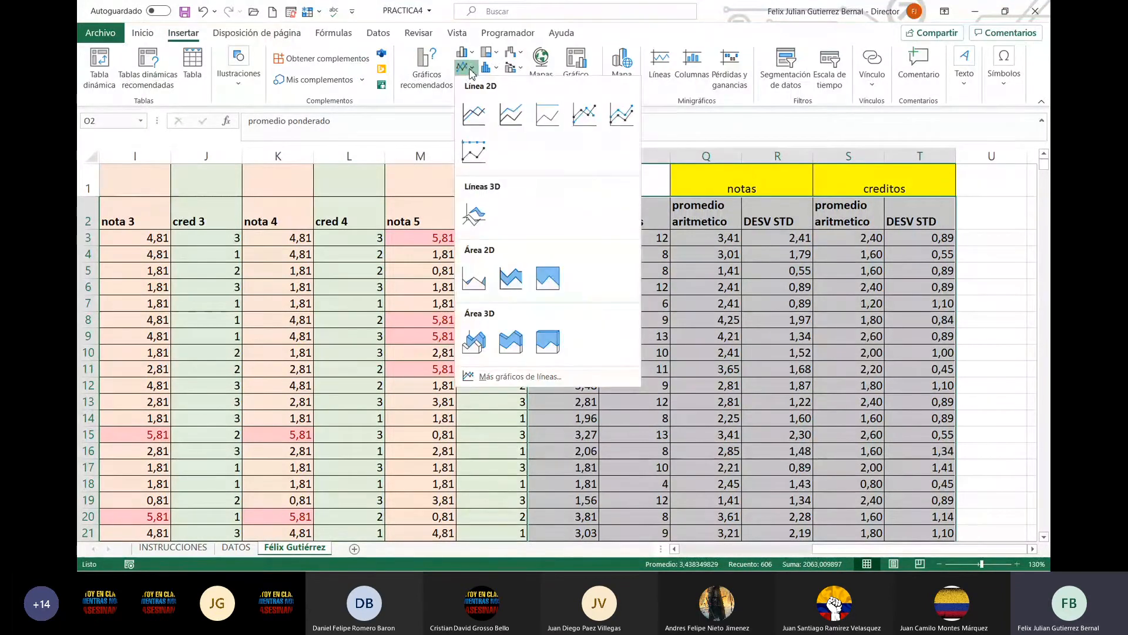
{"action": "left_click", "coordinate": [584, 113]}
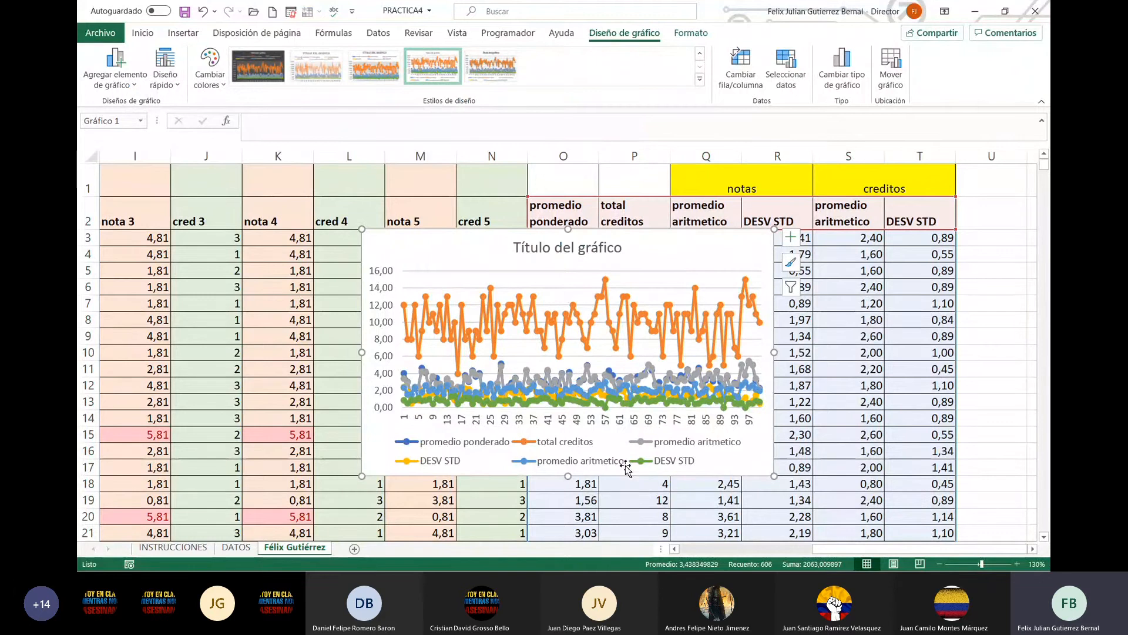
Remove the total creditos series so the vertical axis rescales to 0–6
{"action": "left_click", "coordinate": [572, 448]}
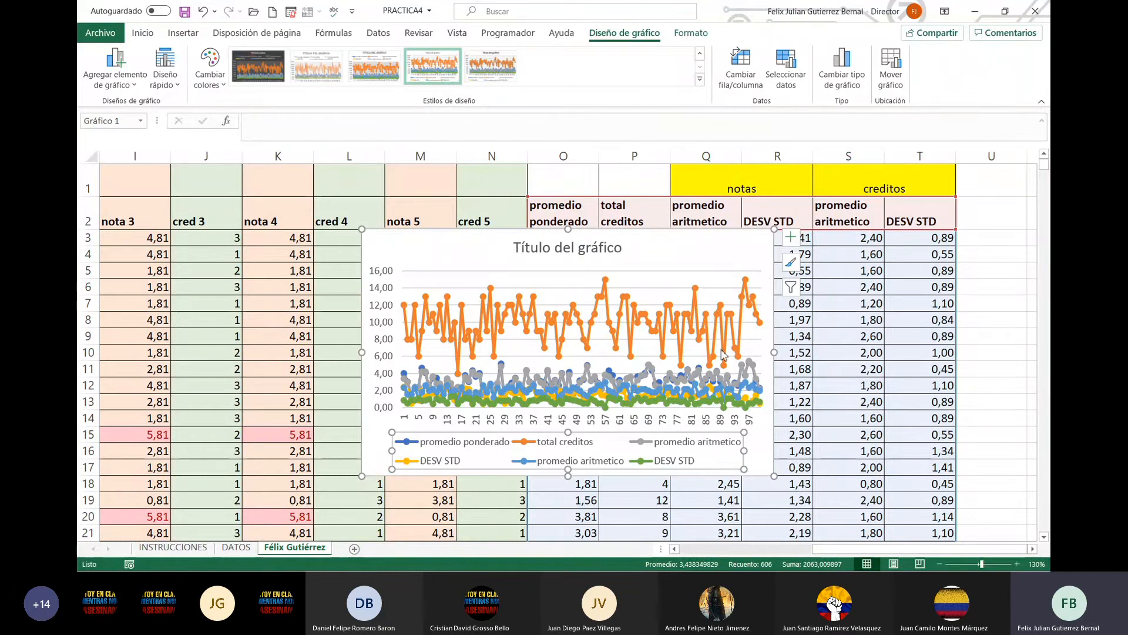
{"action": "left_click", "coordinate": [791, 241]}
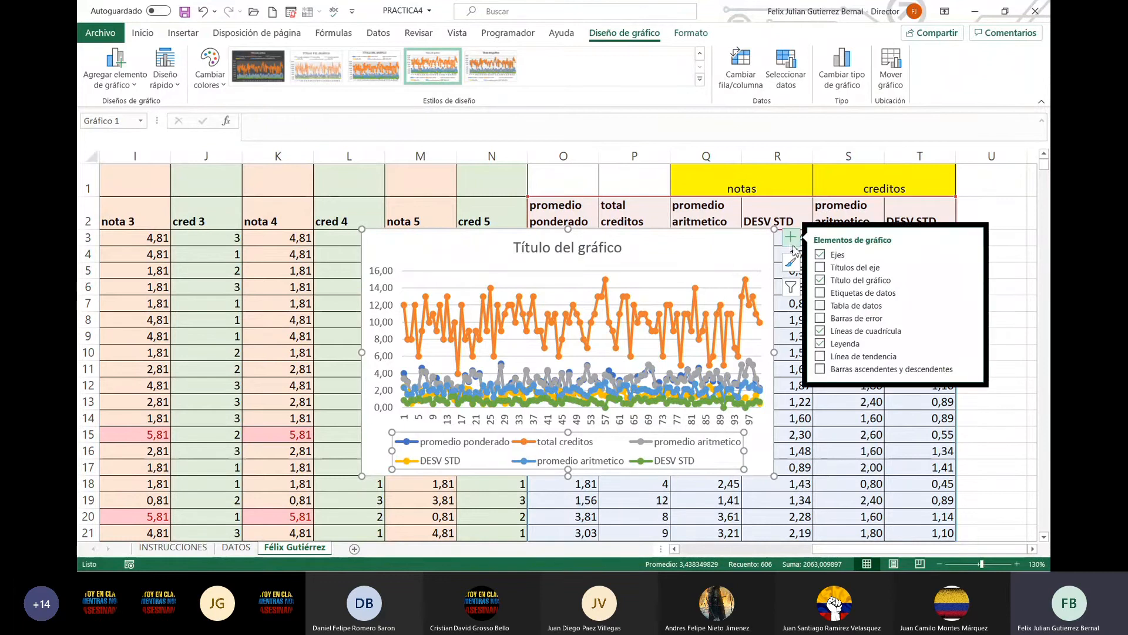
{"action": "left_click", "coordinate": [791, 287]}
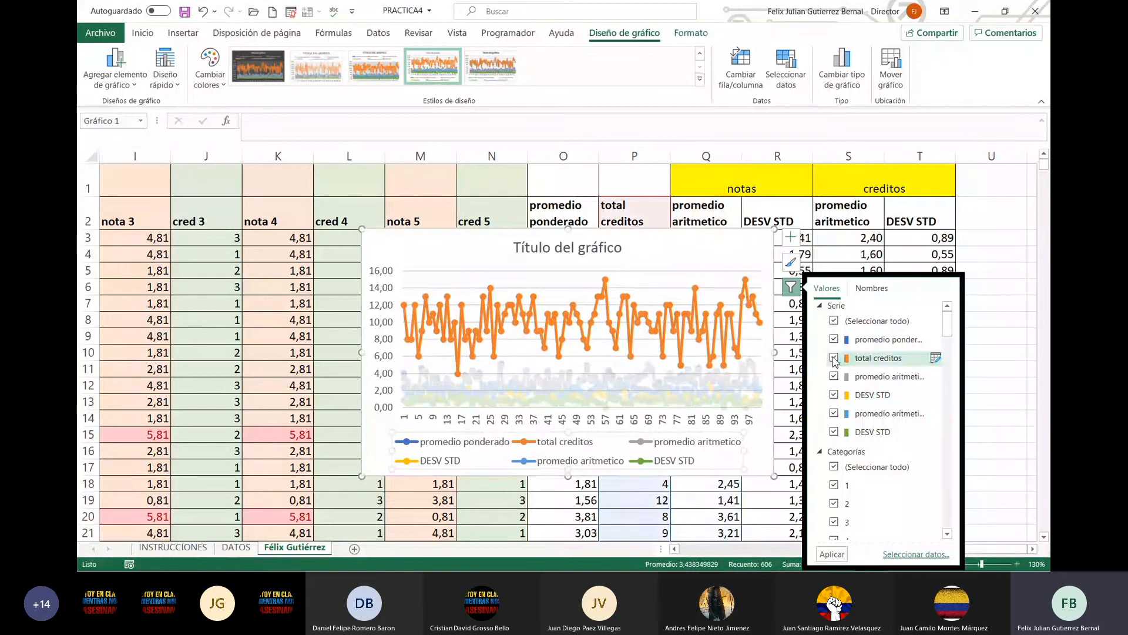
{"action": "left_click", "coordinate": [833, 358]}
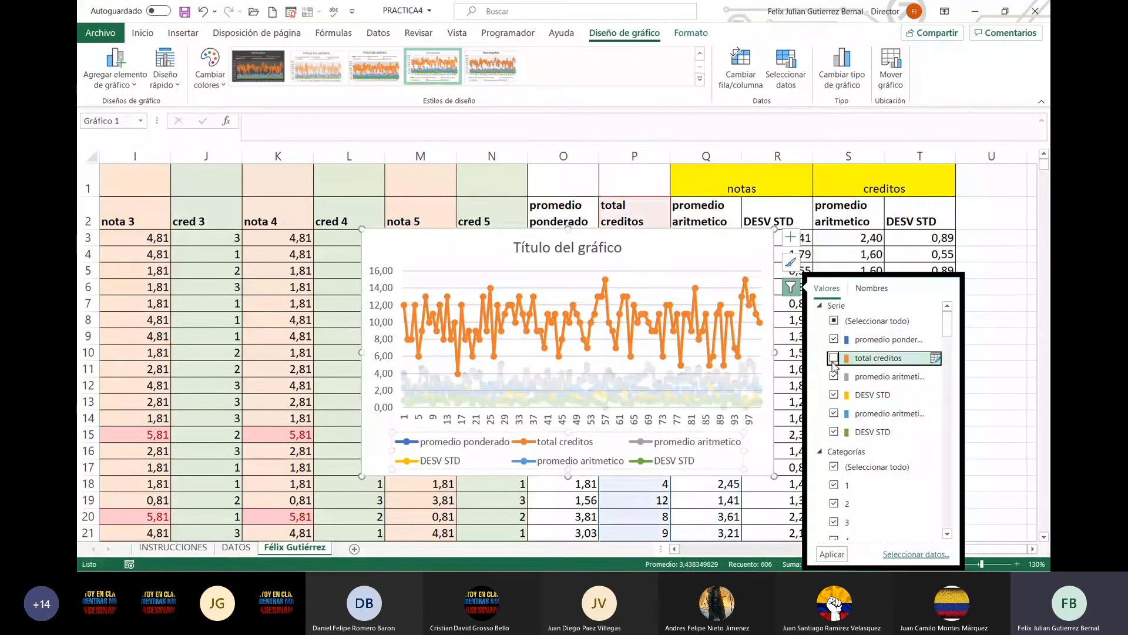
{"action": "left_click", "coordinate": [727, 253]}
{"action": "left_click", "coordinate": [678, 315]}
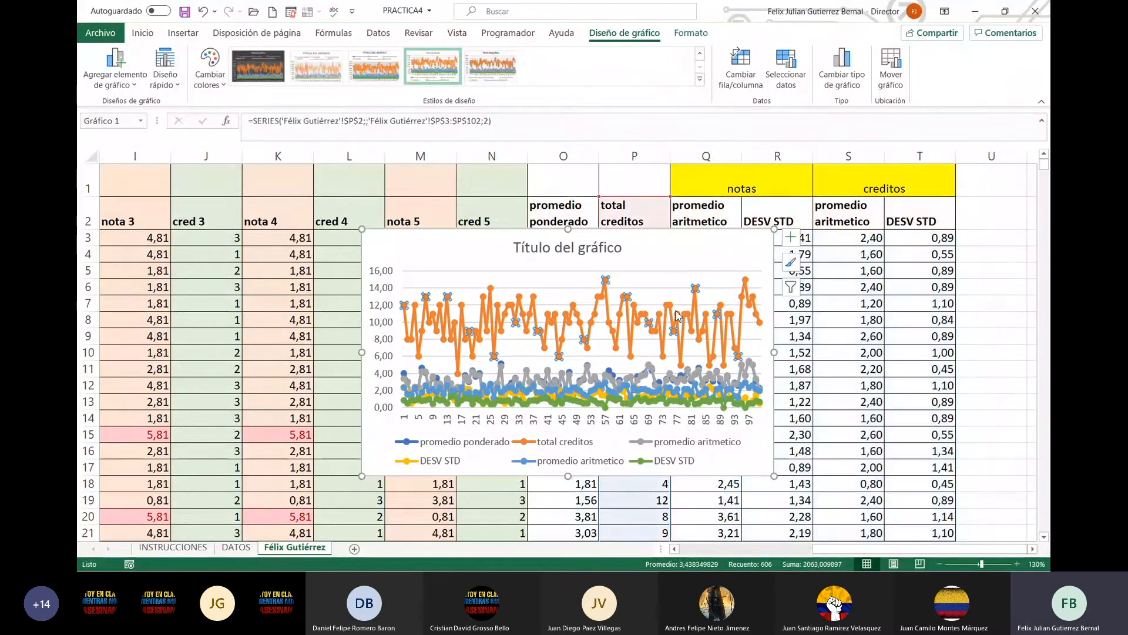
{"action": "key", "text": "Delete"}
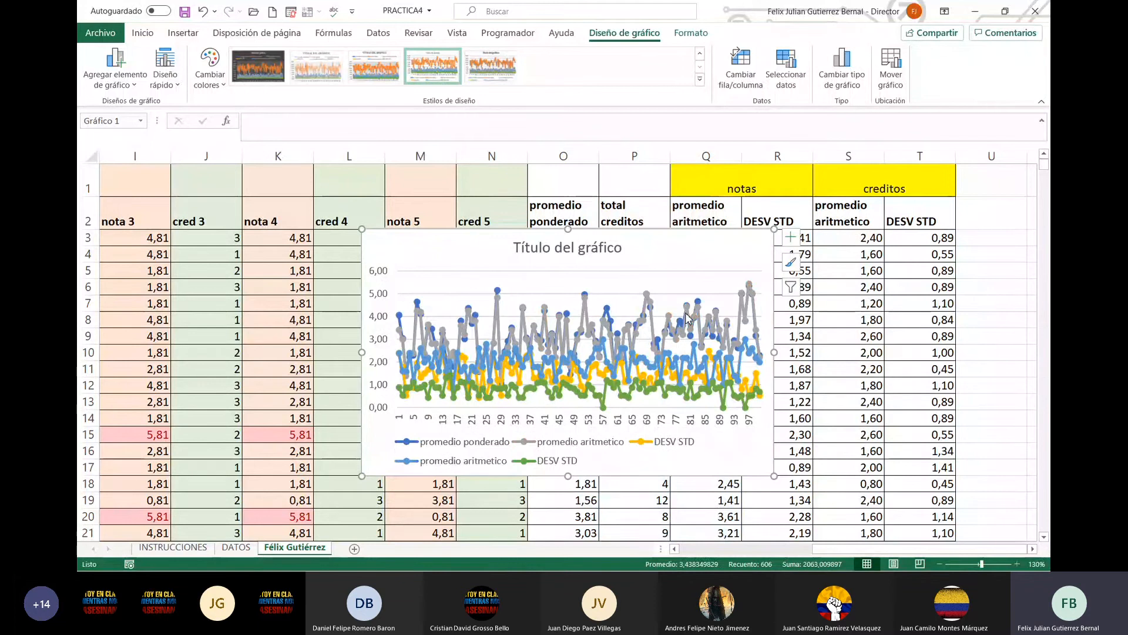
Replace the Título del gráfico placeholder with 'Evaluación 1'
{"action": "double_click", "coordinate": [601, 244]}
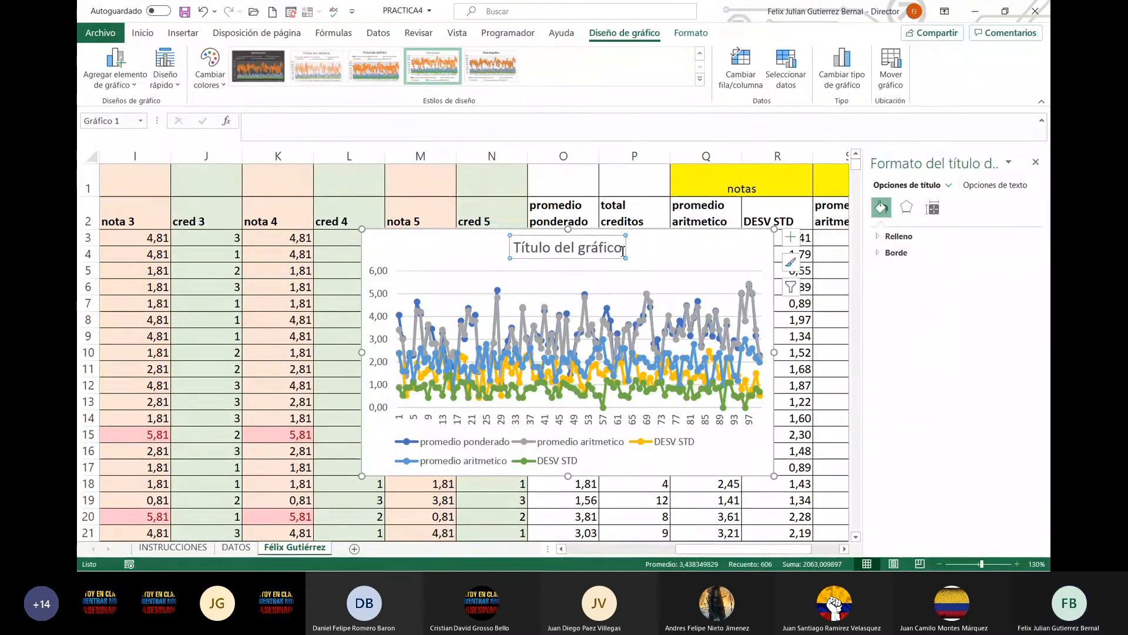
{"action": "left_click_drag", "start_coordinate": [623, 249], "coordinate": [529, 249]}
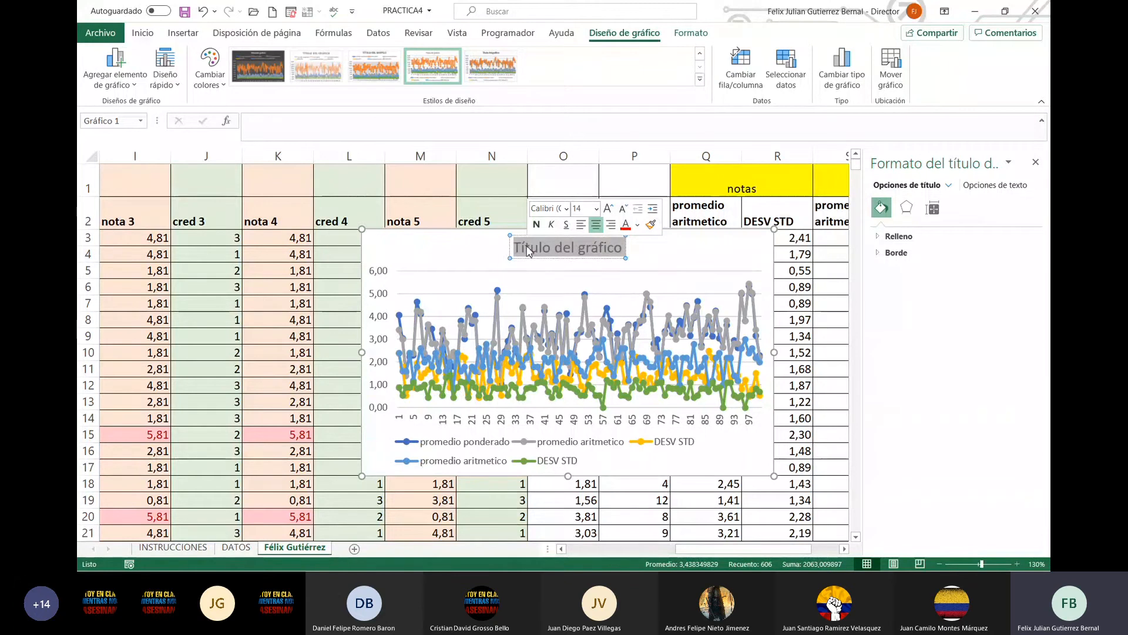
{"action": "type", "text": "E"}
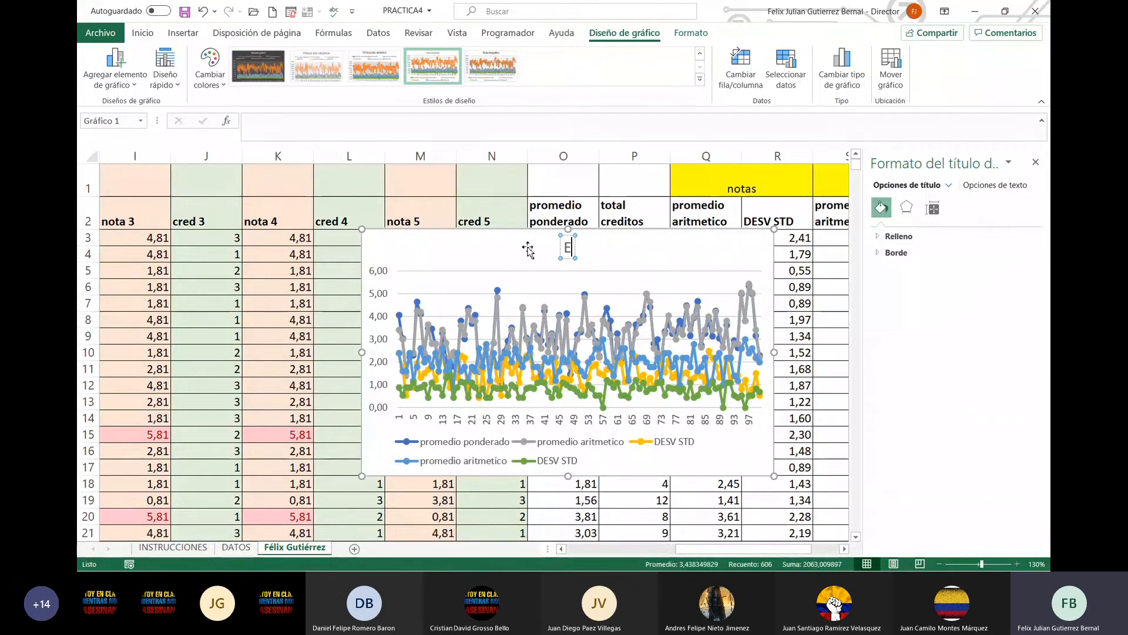
{"action": "type", "text": "valuación 1"}
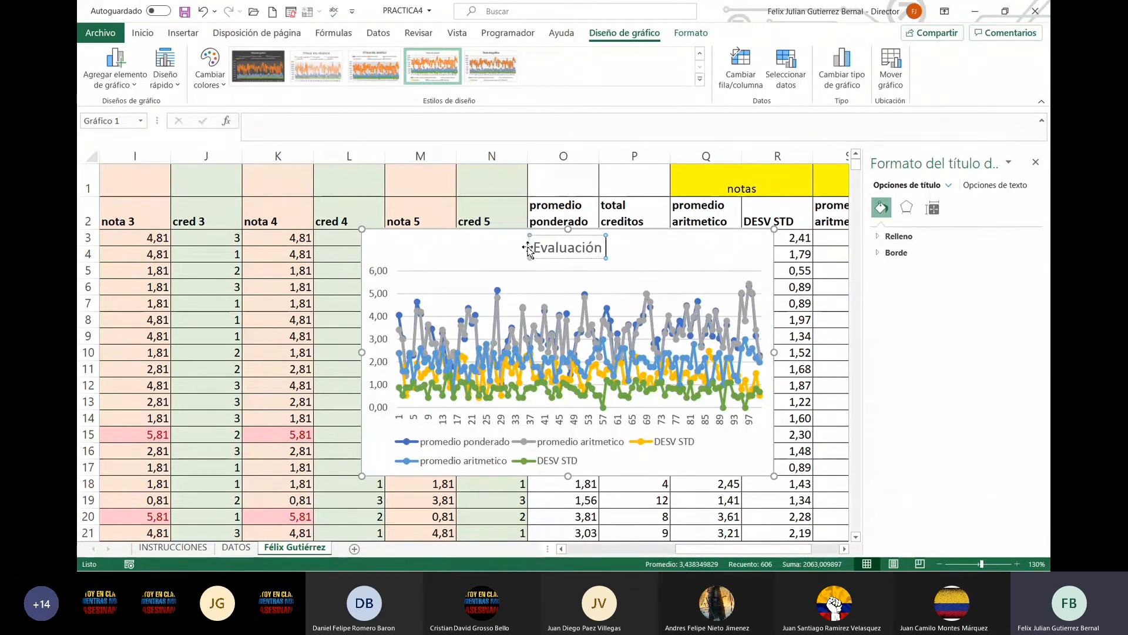
{"action": "left_click", "coordinate": [787, 265]}
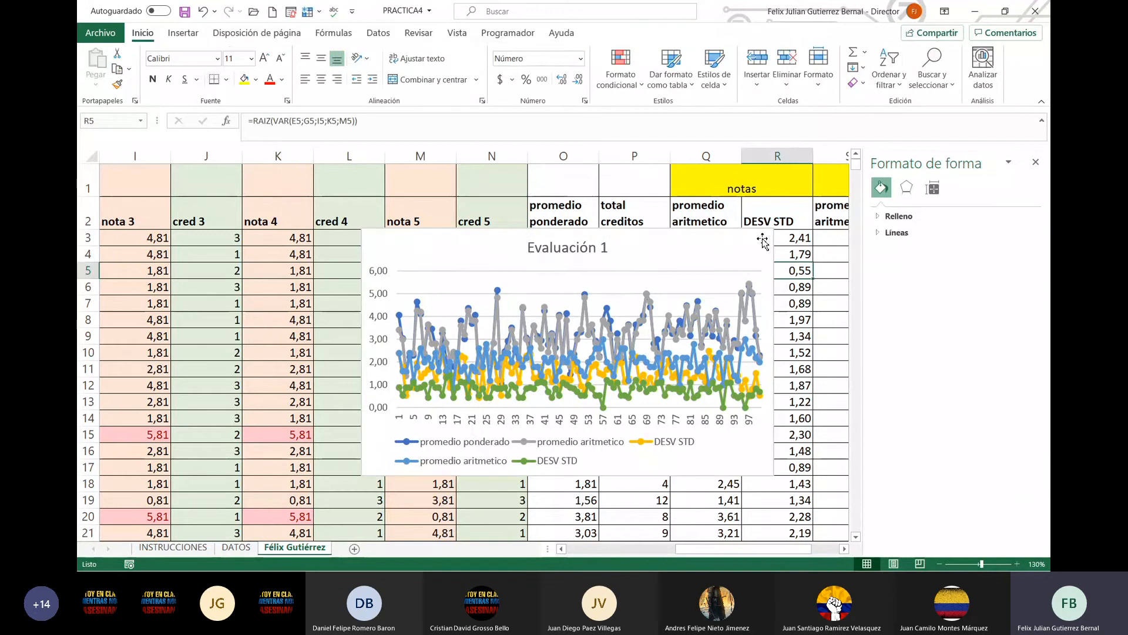
Move the chart legend to the chart's bottom-left corner
{"action": "left_click_drag", "start_coordinate": [791, 259], "coordinate": [788, 289]}
{"action": "scroll", "coordinate": [647, 352], "scroll_direction": "down", "scroll_amount": 5}
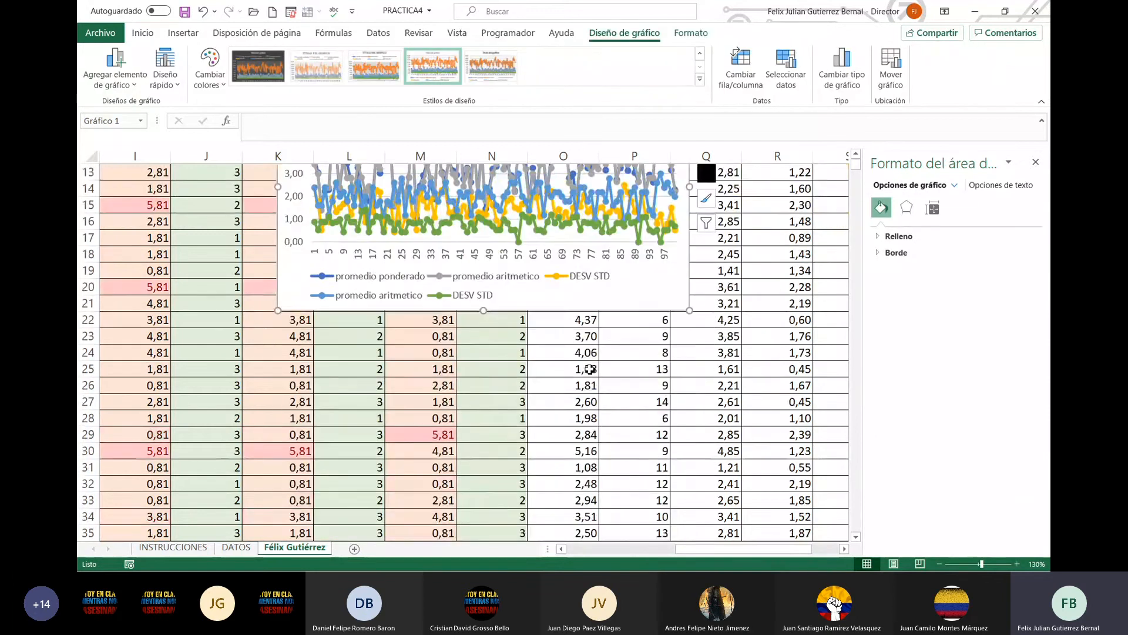
{"action": "left_click", "coordinate": [633, 235]}
{"action": "left_click_drag", "start_coordinate": [522, 351], "coordinate": [522, 352]}
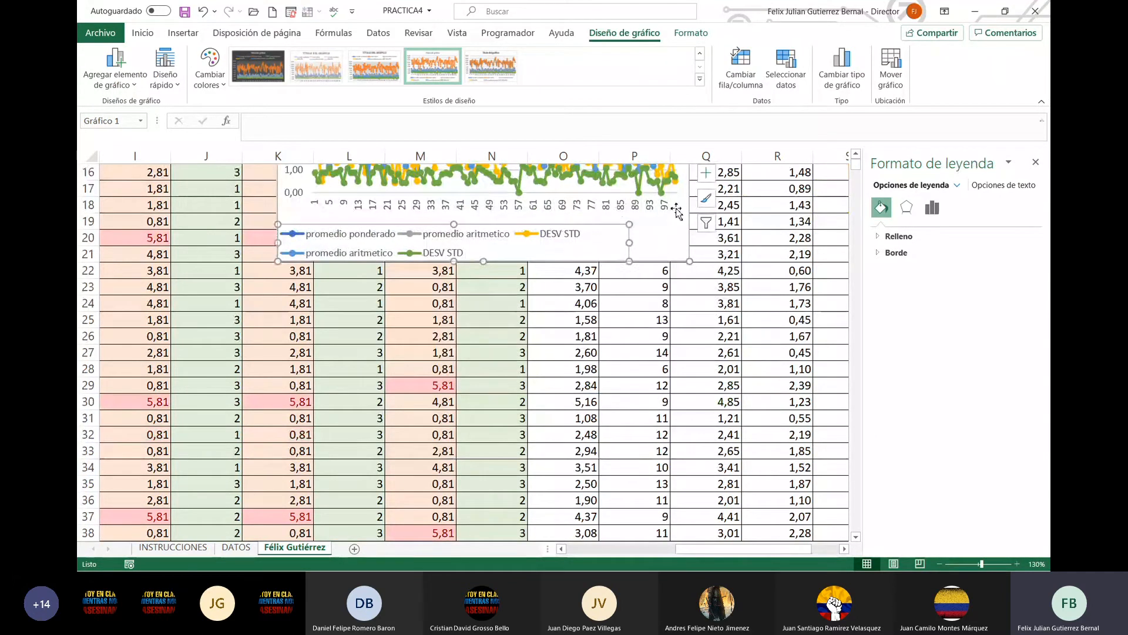
Drag the chart down below the table so it starts at row 106
{"action": "left_click_drag", "start_coordinate": [677, 207], "coordinate": [539, 370]}
{"action": "scroll", "coordinate": [523, 332], "scroll_direction": "down", "scroll_amount": 3}
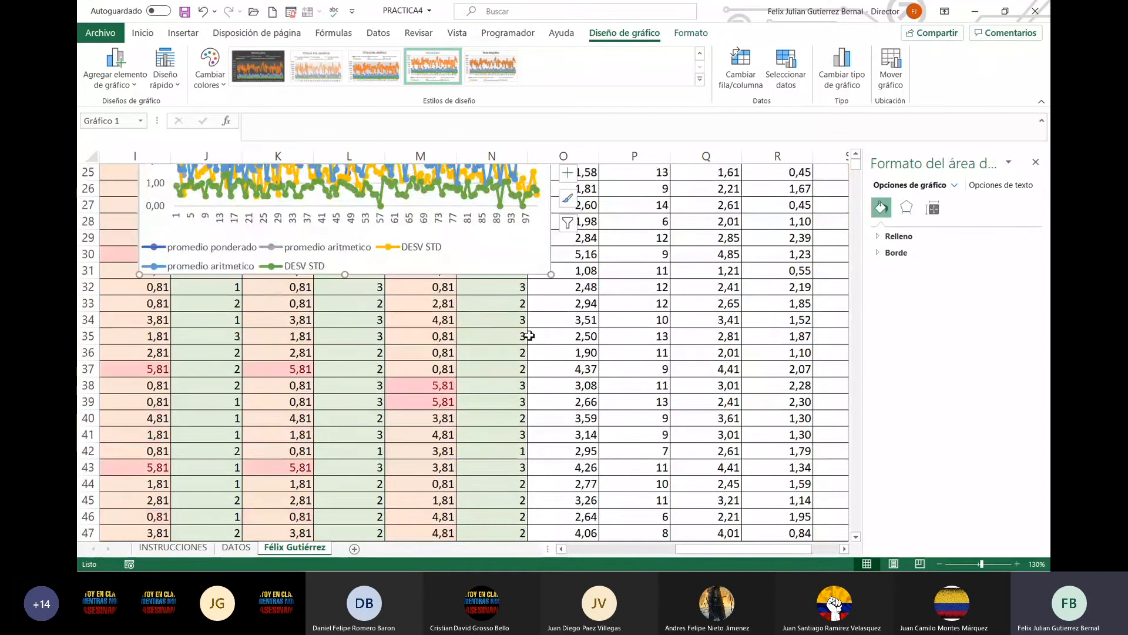
{"action": "left_click_drag", "start_coordinate": [539, 250], "coordinate": [581, 484]}
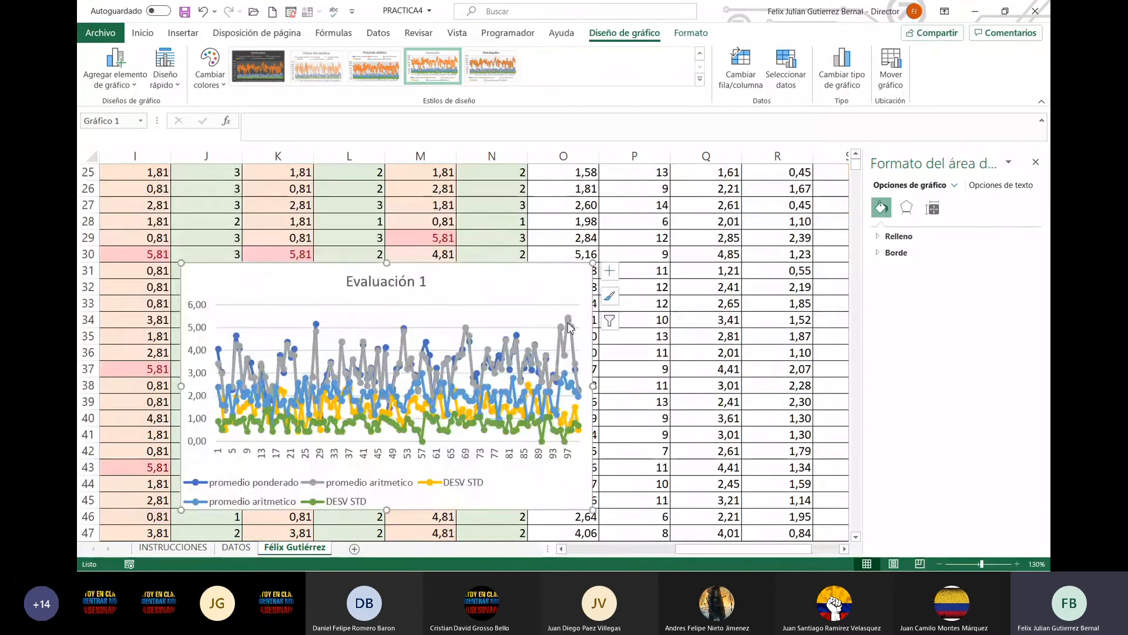
{"action": "left_click_drag", "start_coordinate": [550, 285], "coordinate": [504, 405]}
{"action": "scroll", "coordinate": [497, 329], "scroll_direction": "down", "scroll_amount": 5}
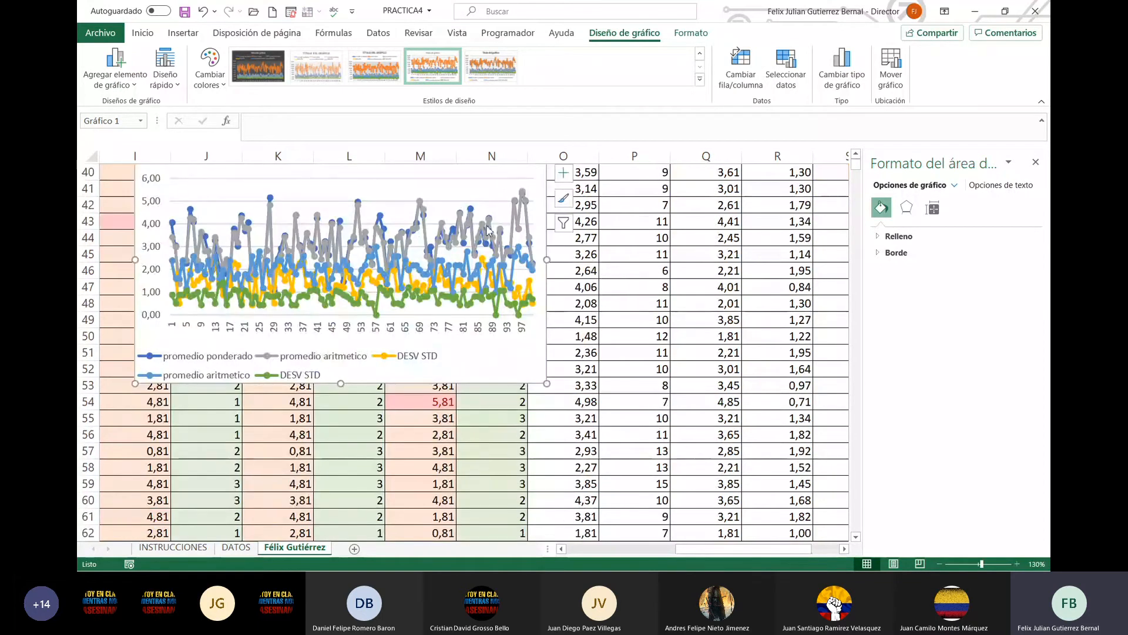
{"action": "left_click_drag", "start_coordinate": [498, 178], "coordinate": [389, 449]}
{"action": "scroll", "coordinate": [382, 353], "scroll_direction": "down", "scroll_amount": 5}
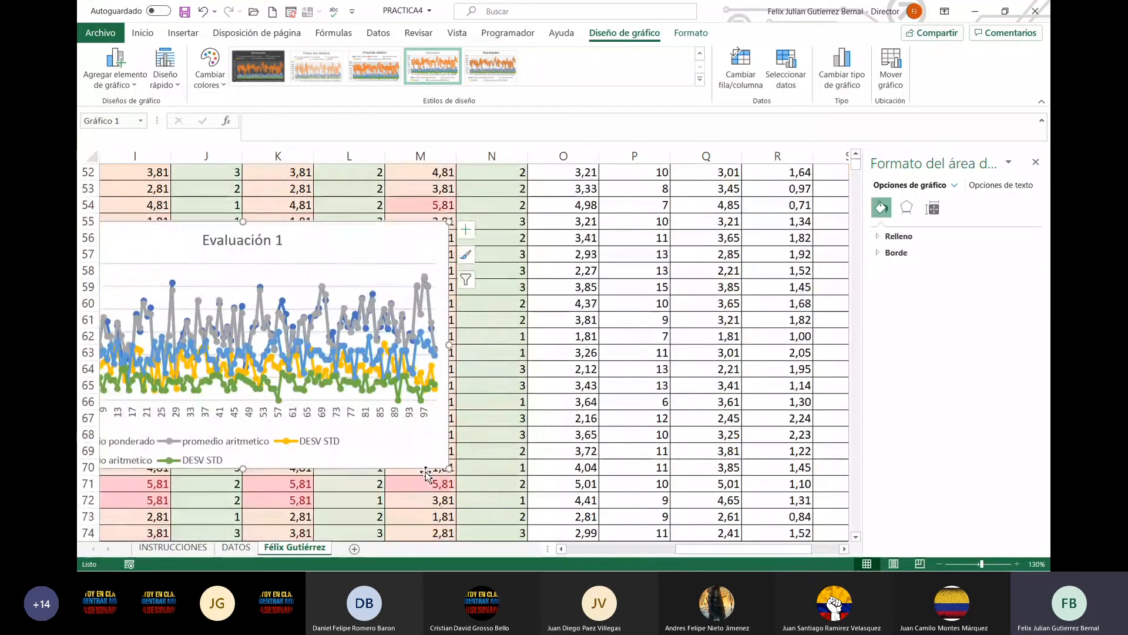
{"action": "left_click_drag", "start_coordinate": [379, 195], "coordinate": [429, 353]}
{"action": "scroll", "coordinate": [429, 223], "scroll_direction": "down", "scroll_amount": 4}
{"action": "scroll", "coordinate": [435, 206], "scroll_direction": "up", "scroll_amount": 1}
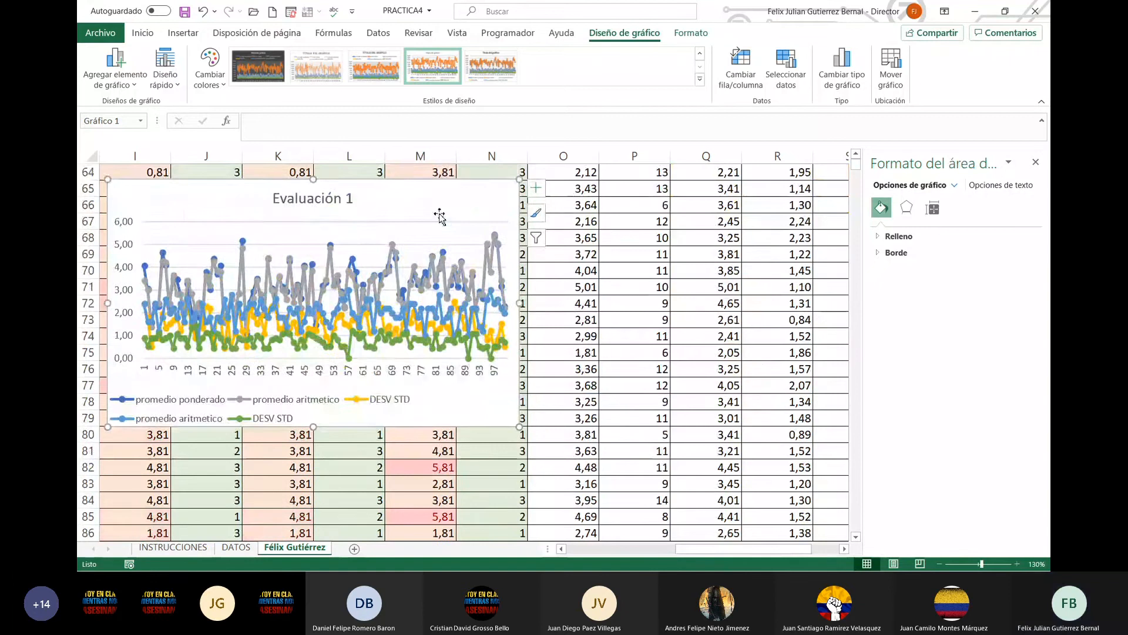
{"action": "left_click_drag", "start_coordinate": [446, 206], "coordinate": [499, 352]}
{"action": "scroll", "coordinate": [486, 281], "scroll_direction": "down", "scroll_amount": 2}
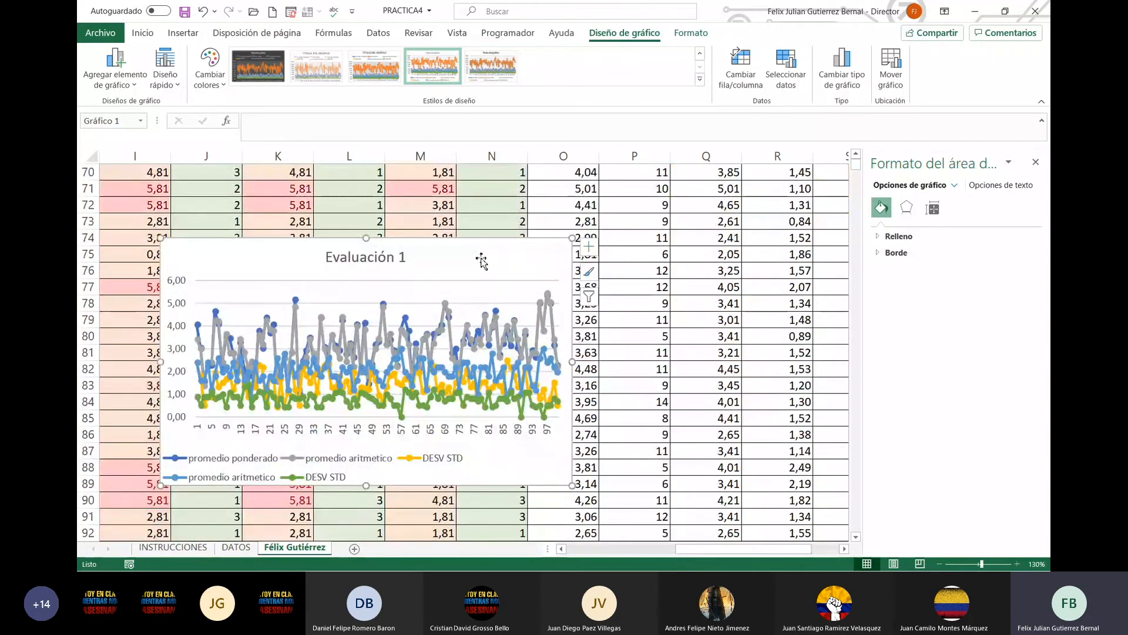
{"action": "left_click_drag", "start_coordinate": [481, 259], "coordinate": [432, 398]}
{"action": "scroll", "coordinate": [444, 364], "scroll_direction": "down", "scroll_amount": 5}
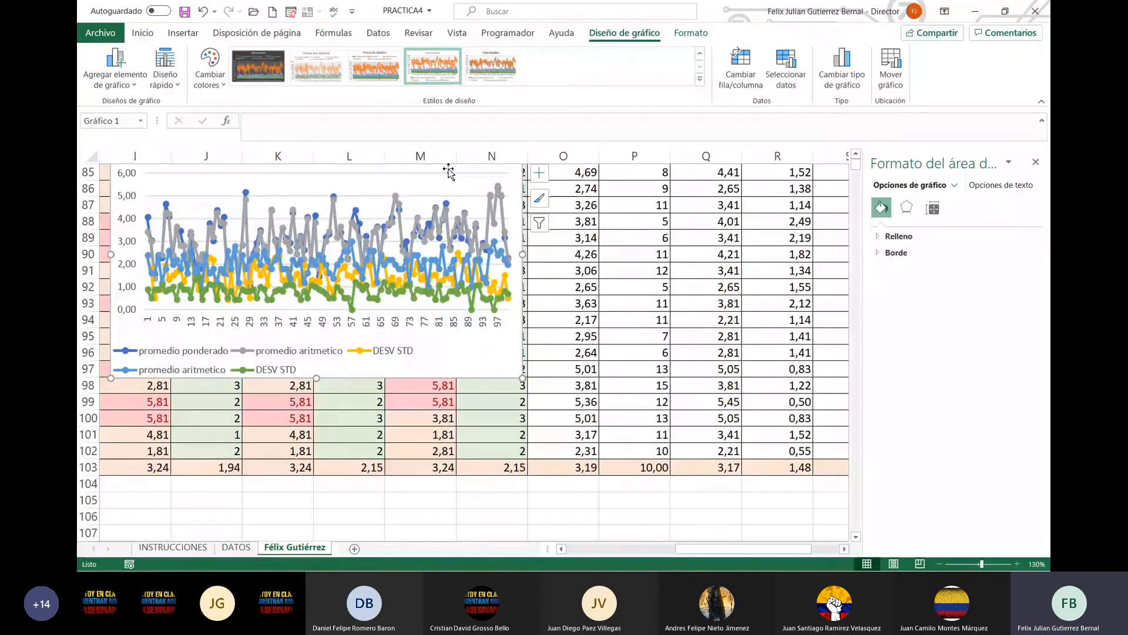
{"action": "left_click_drag", "start_coordinate": [449, 172], "coordinate": [440, 428]}
{"action": "scroll", "coordinate": [442, 387], "scroll_direction": "down", "scroll_amount": 4}
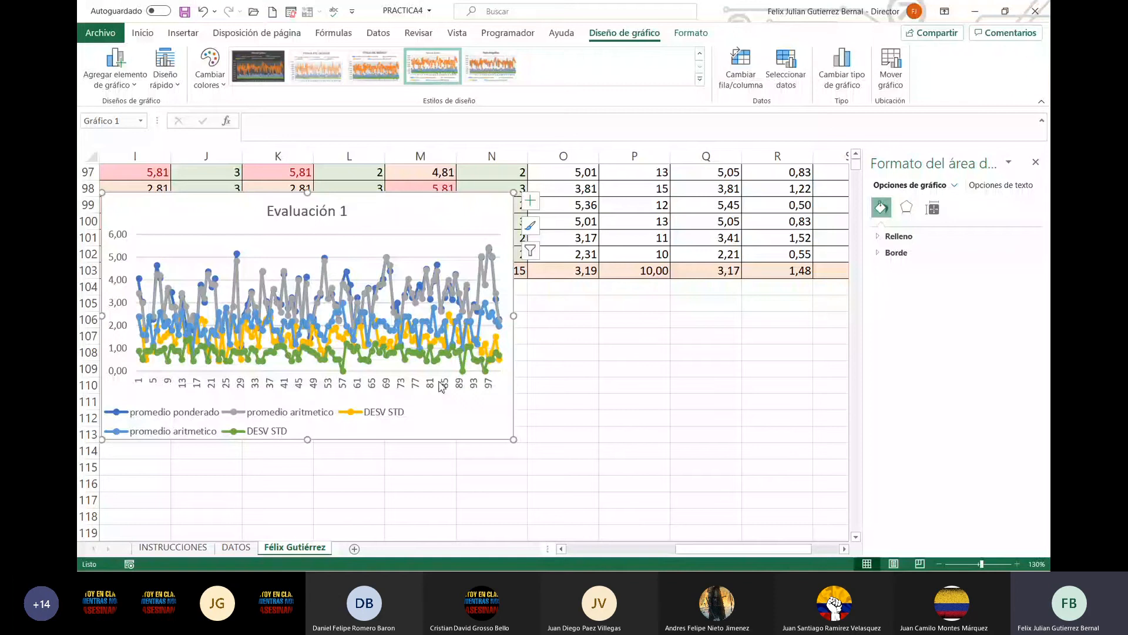
{"action": "left_click_drag", "start_coordinate": [381, 196], "coordinate": [380, 318]}
Enlarge the chart to span columns I through R, then show the INSTRUCCIONES sheet
{"action": "scroll", "coordinate": [423, 352], "scroll_direction": "down", "scroll_amount": 3}
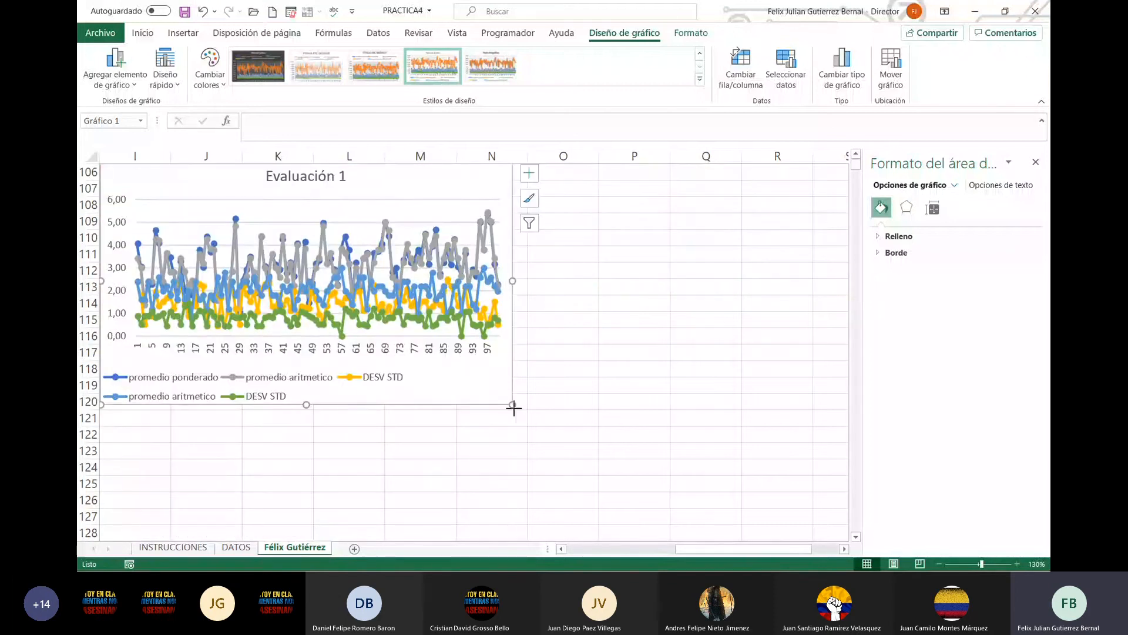
{"action": "left_click_drag", "start_coordinate": [513, 407], "coordinate": [830, 520]}
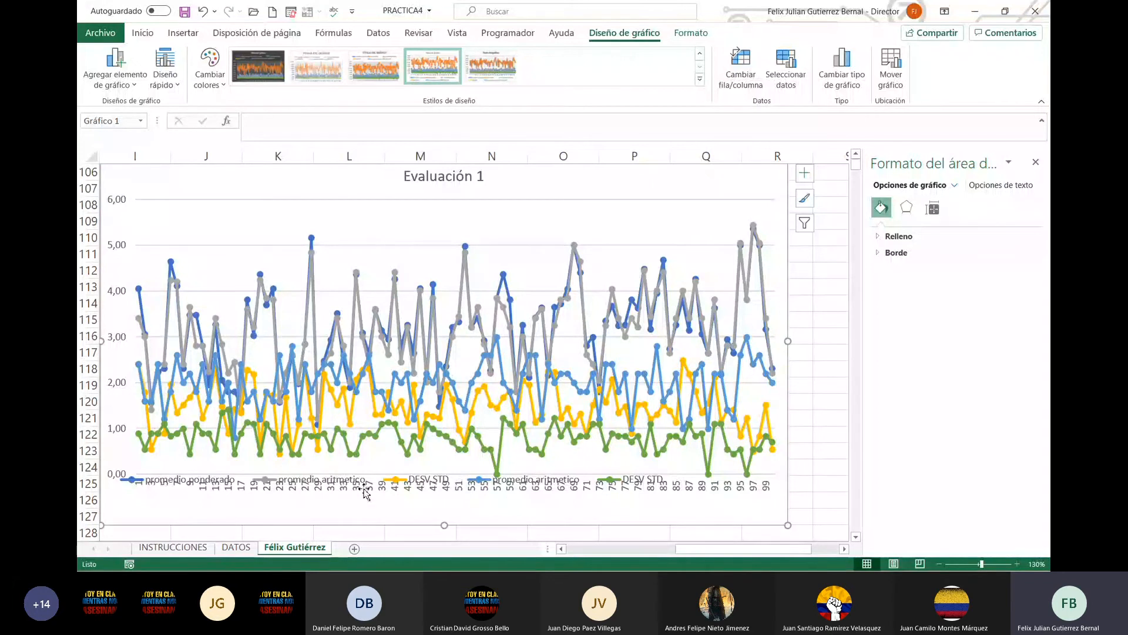
{"action": "left_click", "coordinate": [180, 546]}
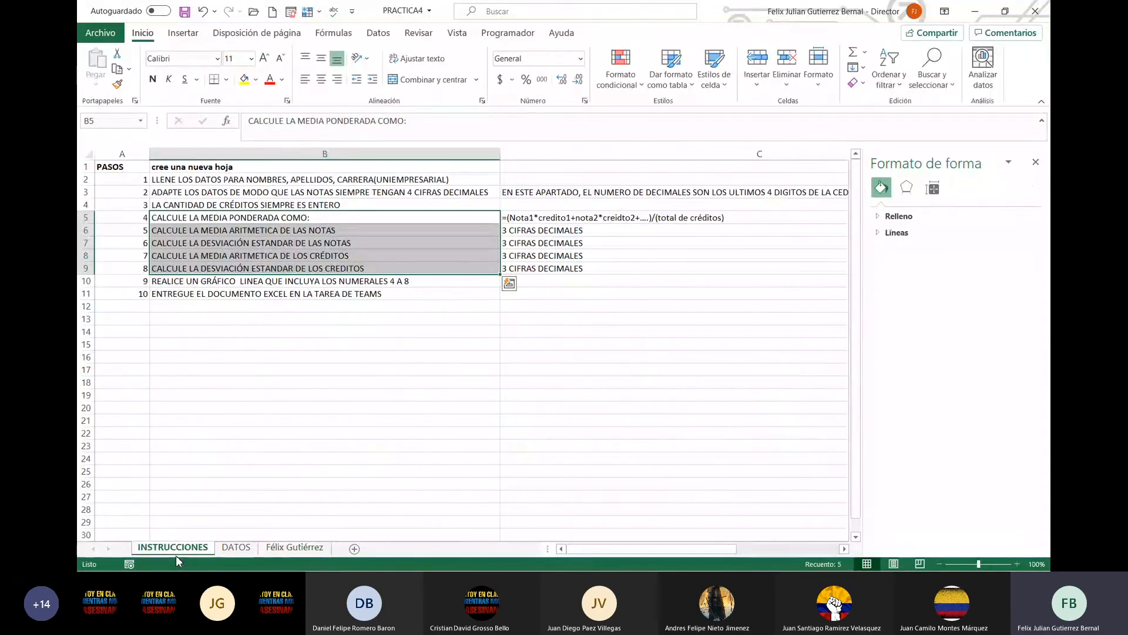
{"action": "left_click", "coordinate": [294, 547]}
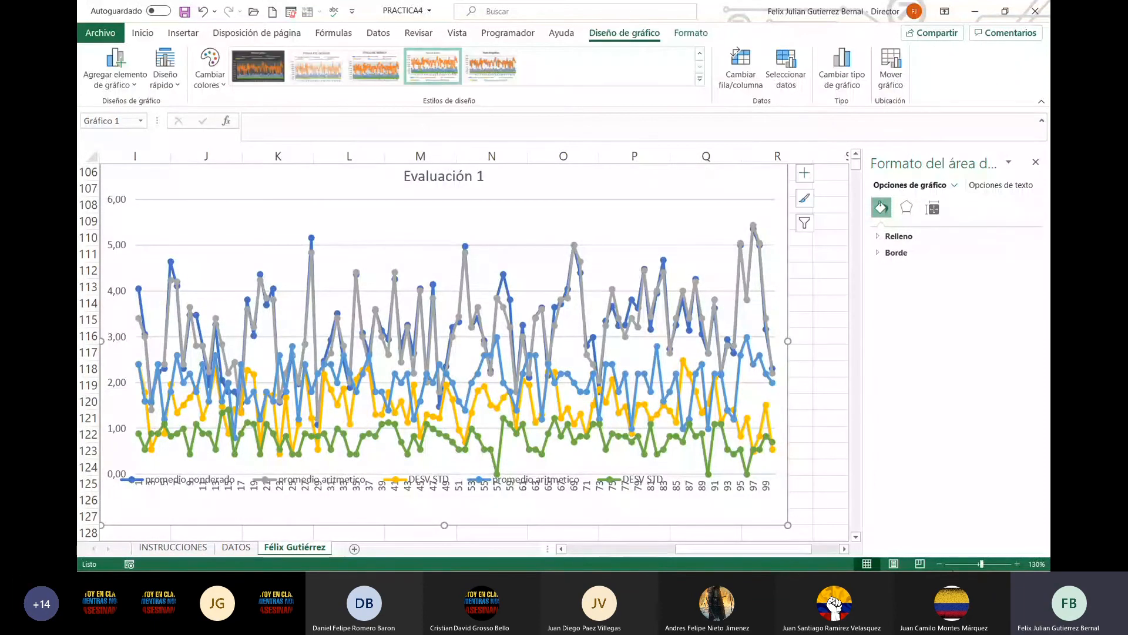
{"action": "left_click", "coordinate": [940, 564]}
{"action": "left_click", "coordinate": [940, 564]}
{"action": "left_click", "coordinate": [939, 564]}
{"action": "left_click", "coordinate": [940, 564]}
{"action": "left_click", "coordinate": [940, 564]}
{"action": "left_click", "coordinate": [940, 564]}
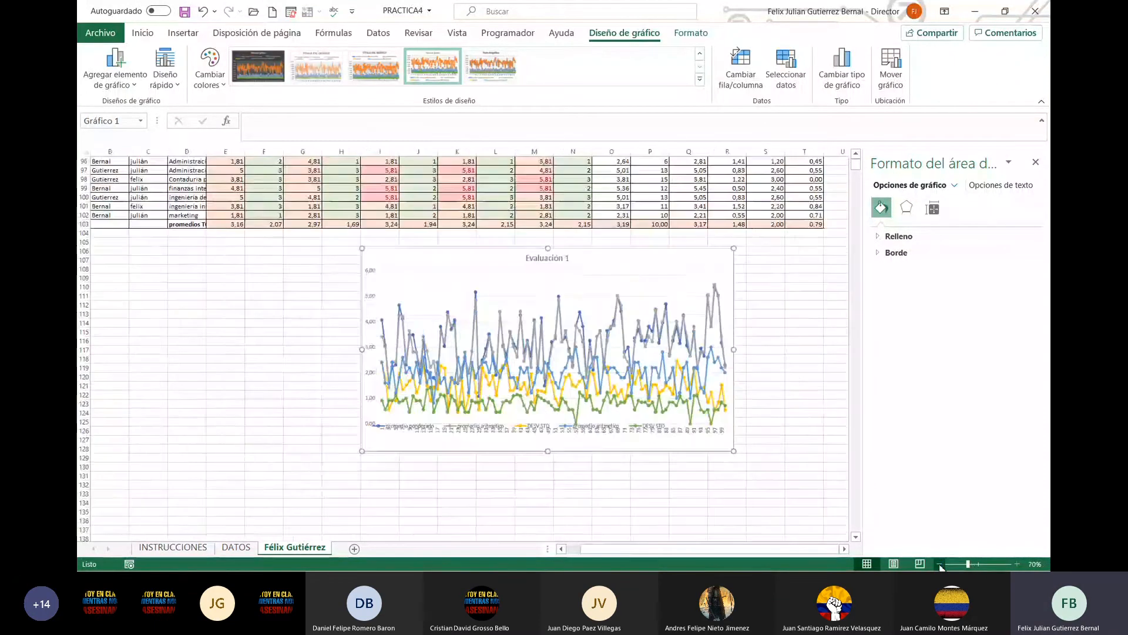
{"action": "left_click", "coordinate": [940, 564]}
{"action": "left_click", "coordinate": [940, 564]}
{"action": "left_click", "coordinate": [939, 564]}
{"action": "left_click", "coordinate": [939, 565]}
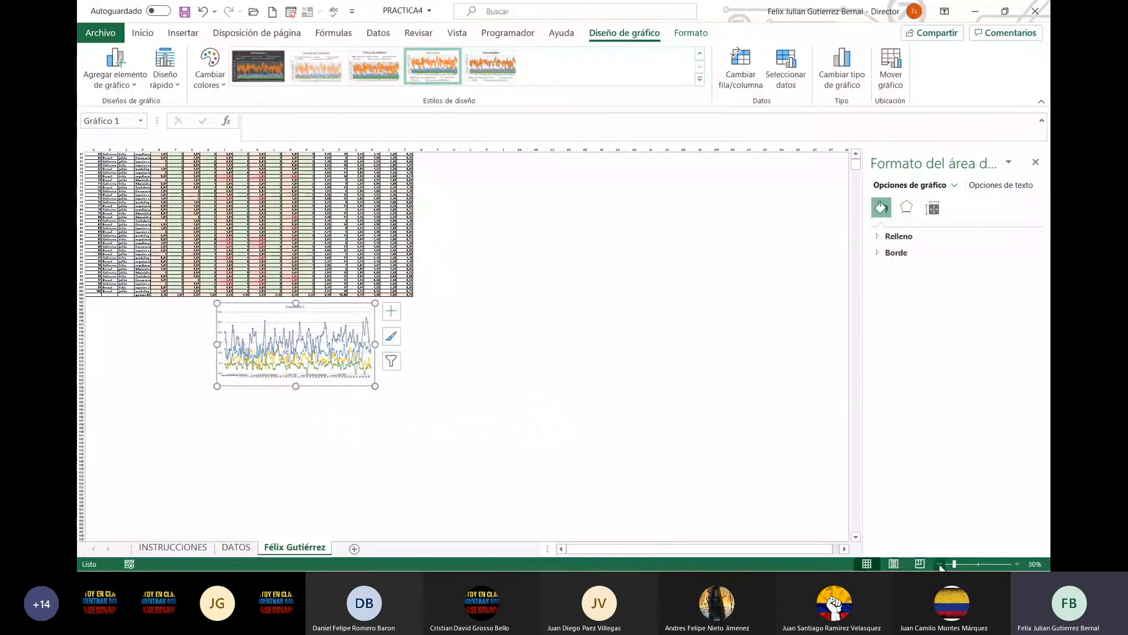
{"action": "left_click", "coordinate": [520, 313]}
{"action": "scroll", "coordinate": [354, 326], "scroll_direction": "up", "scroll_amount": 20}
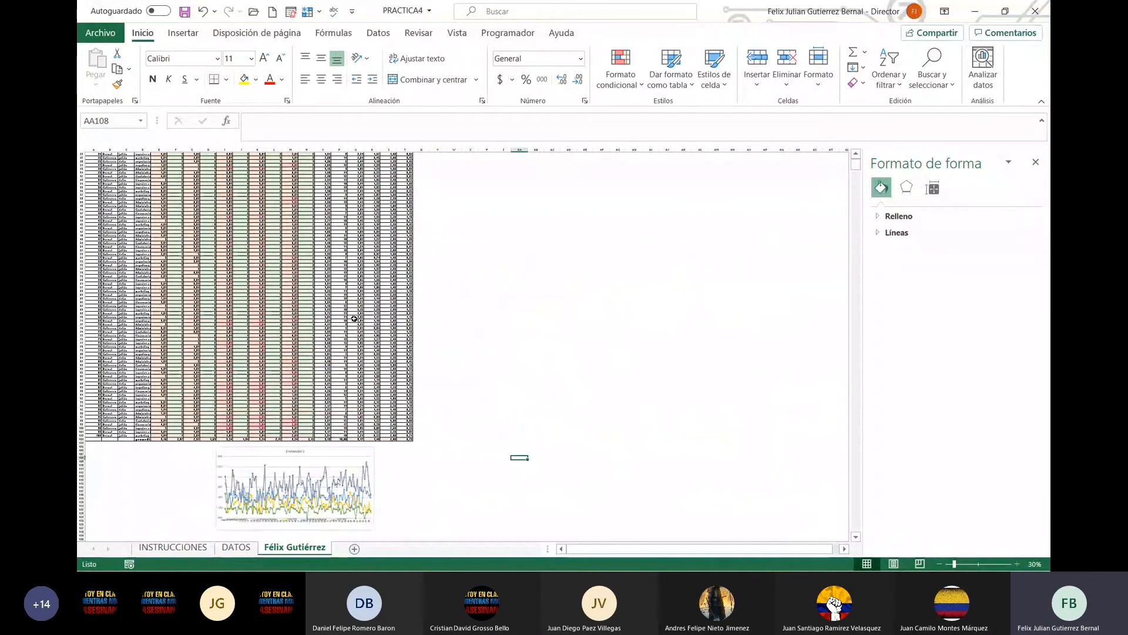
{"action": "scroll", "coordinate": [353, 325], "scroll_direction": "up", "scroll_amount": 2}
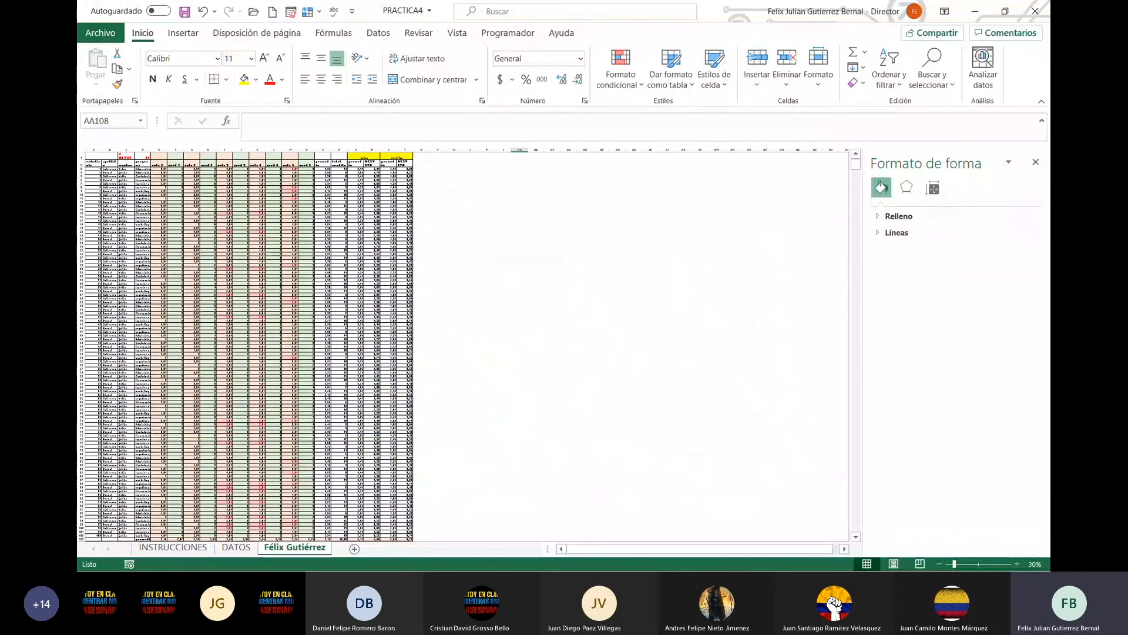